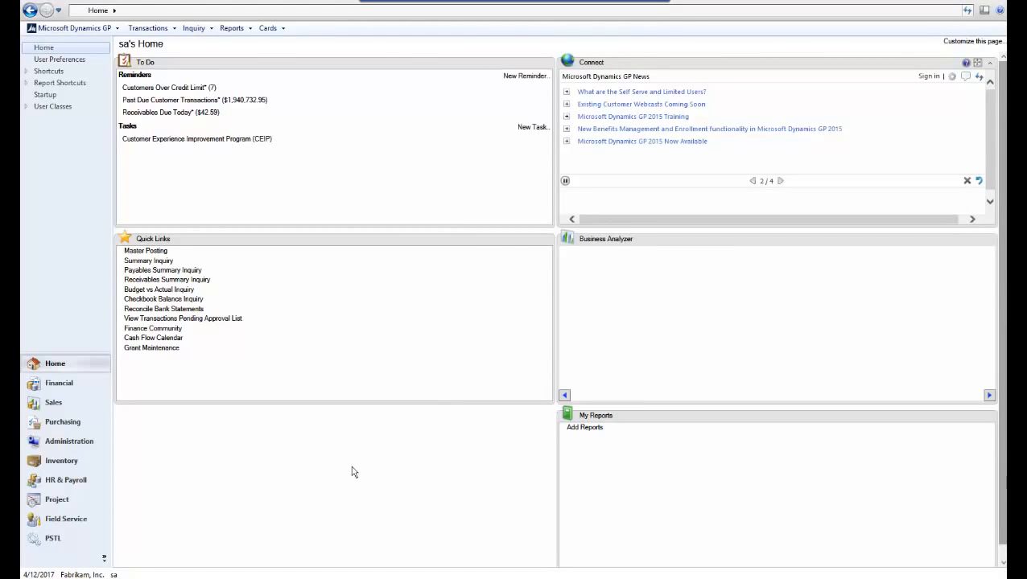
- Open the company's Workflow Maintenance window from the Administration setup and show the Financial workflow types
click(71, 442)
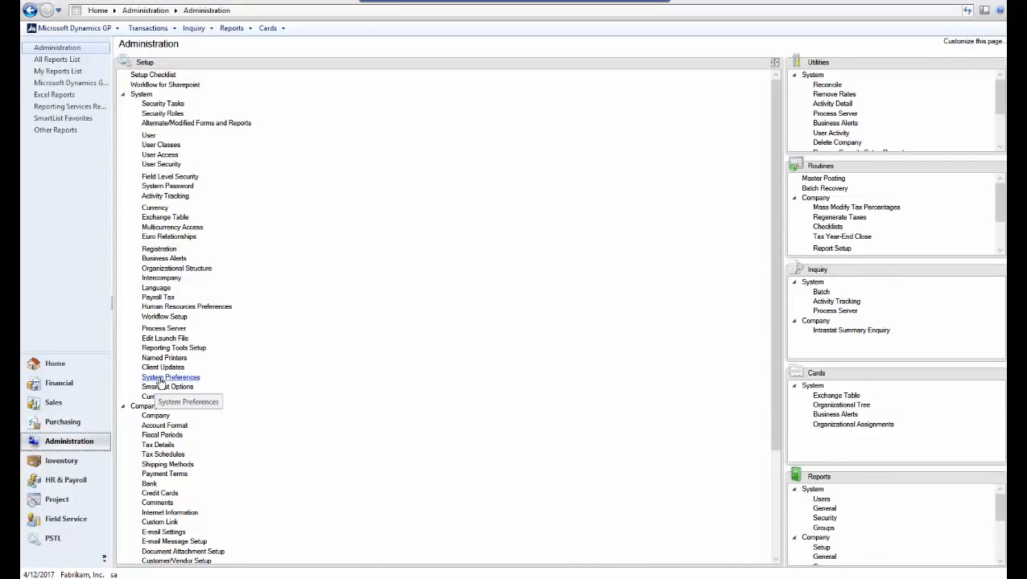
click(123, 95)
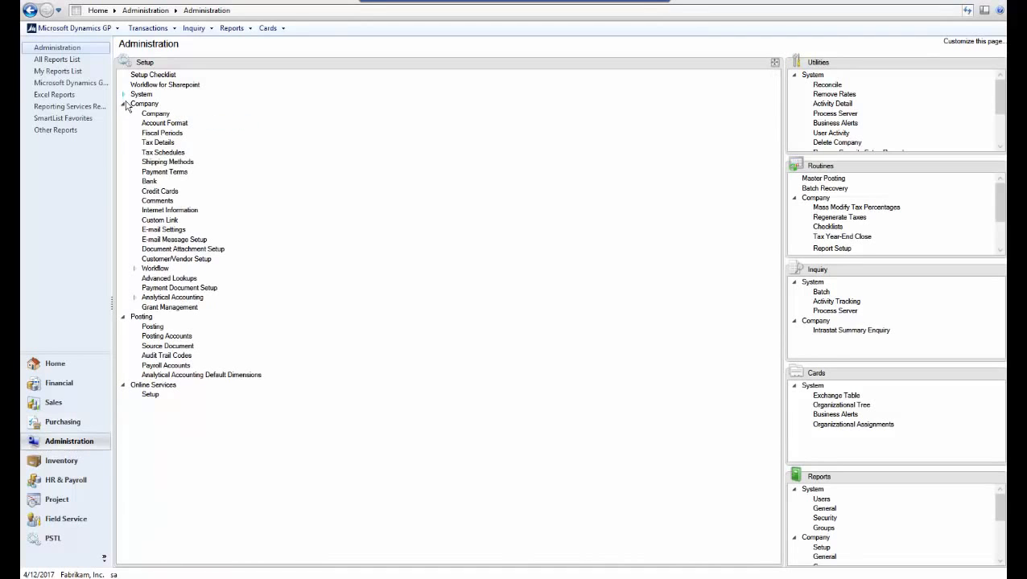
click(160, 270)
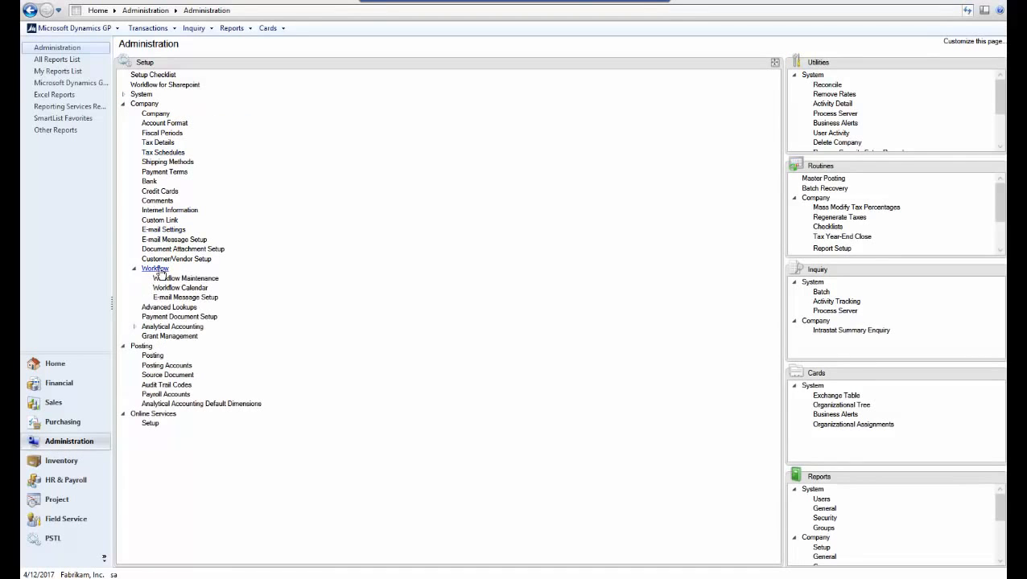
click(193, 278)
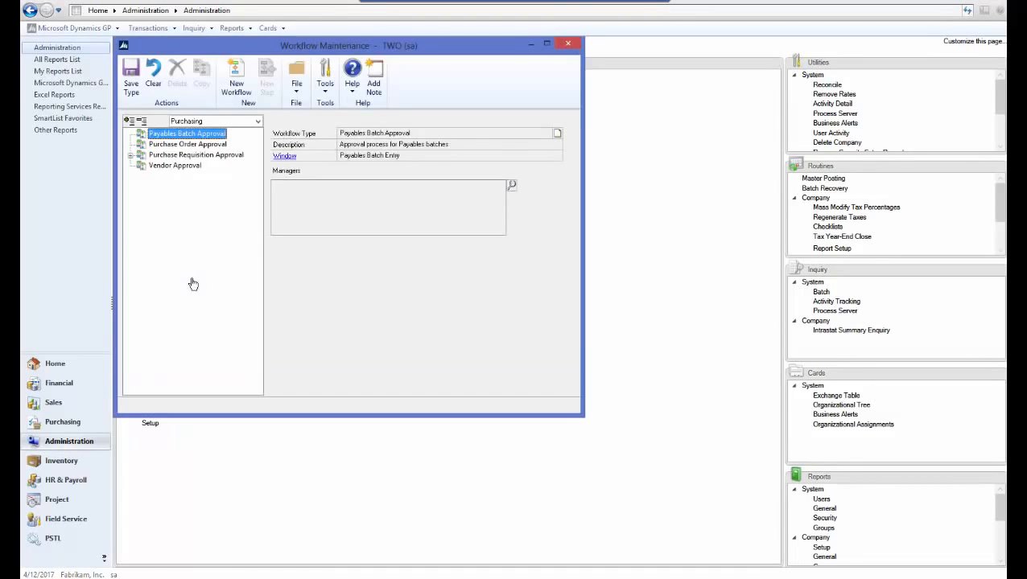
click(243, 124)
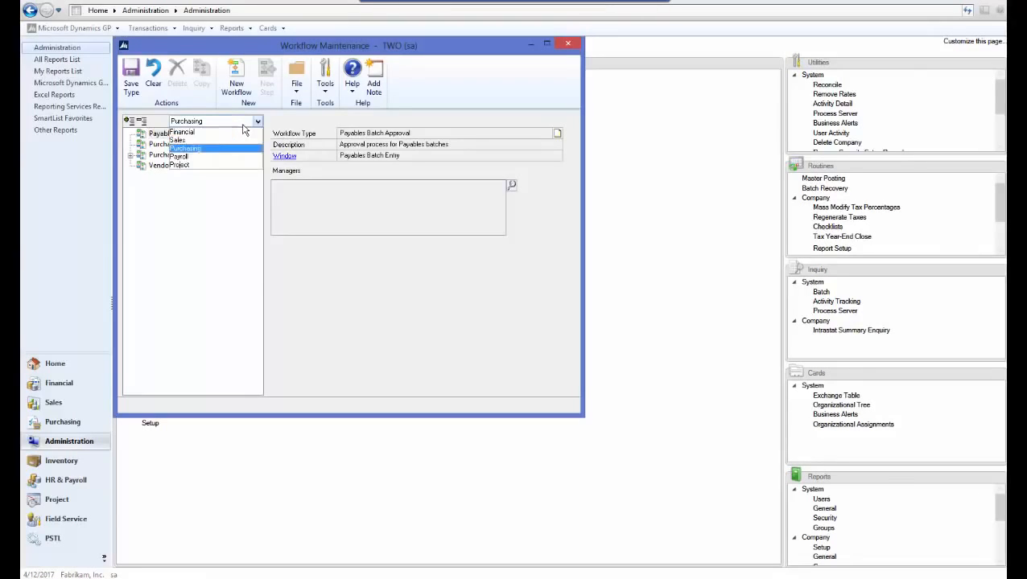
click(216, 133)
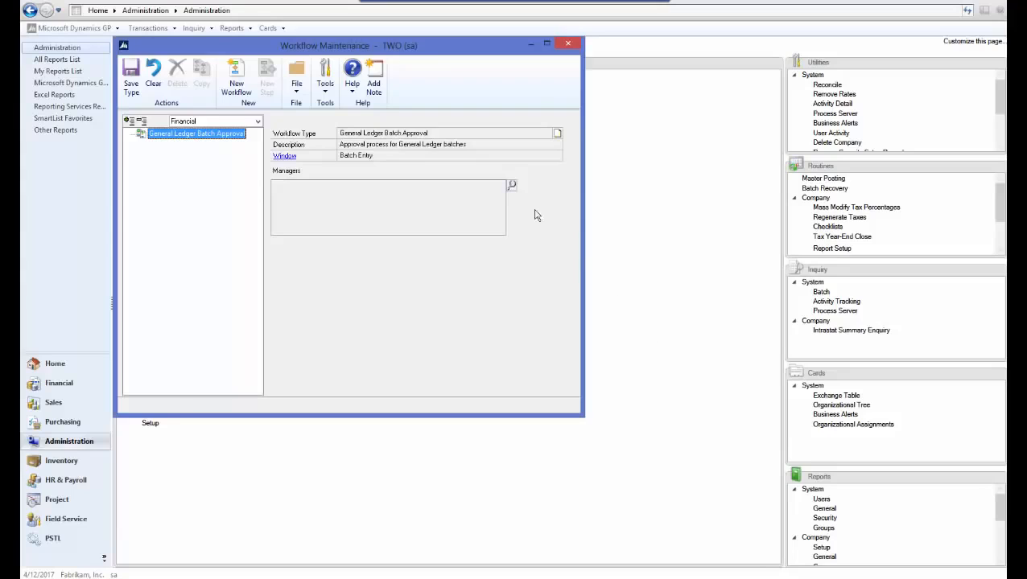
- Add the Administrator user as manager of the General Ledger Batch Approval workflow type
click(512, 186)
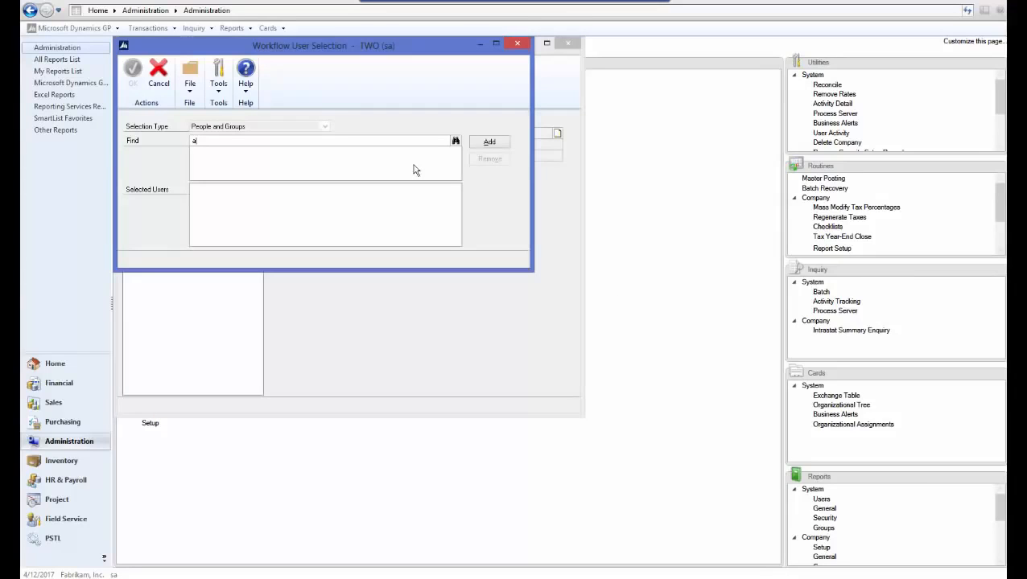
text(admin)
key(Tab)
click(489, 142)
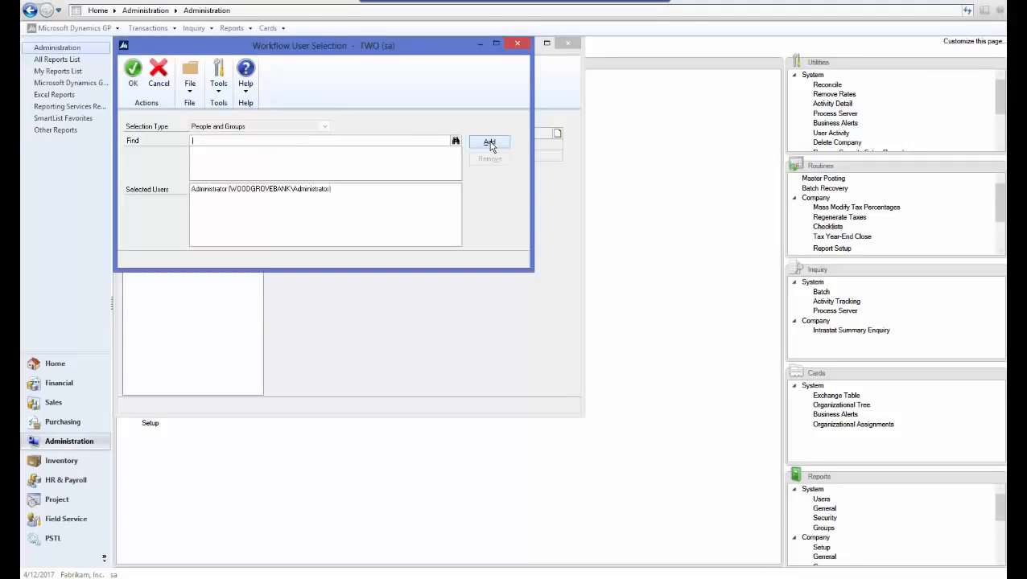
click(134, 74)
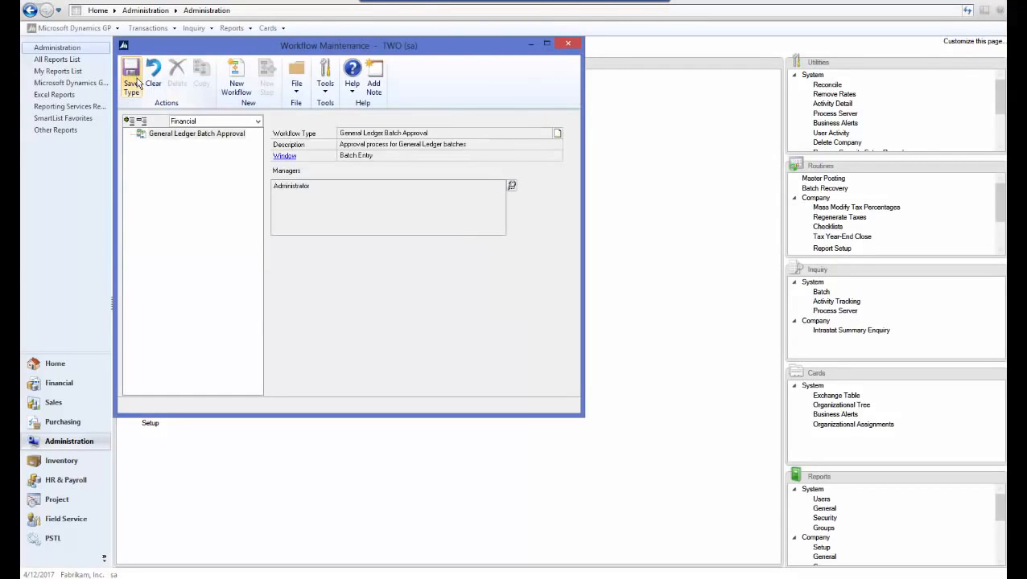
- Create a new workflow under General Ledger Batch Approval with the name and description GL Batch Approval
click(238, 89)
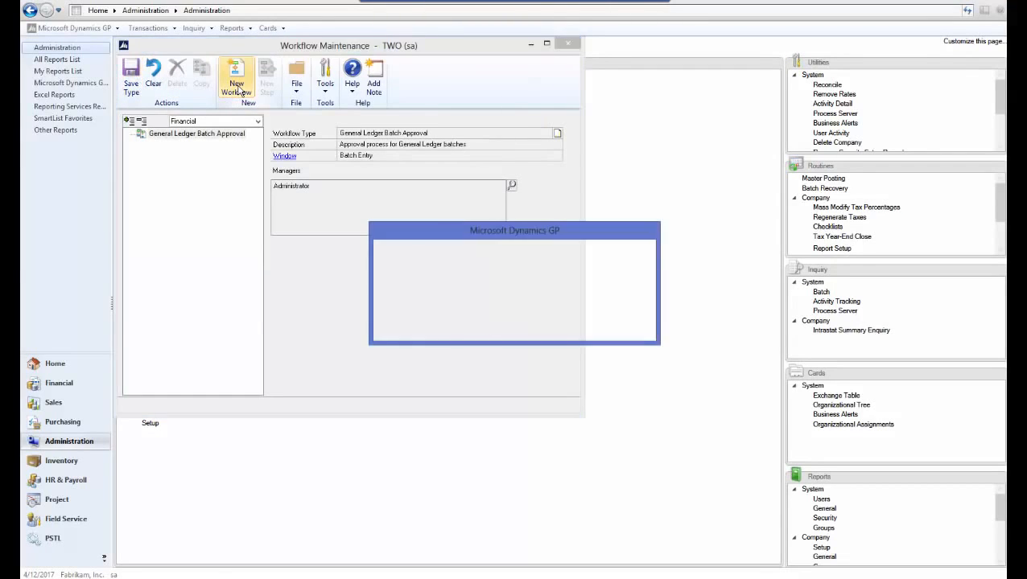
click(450, 325)
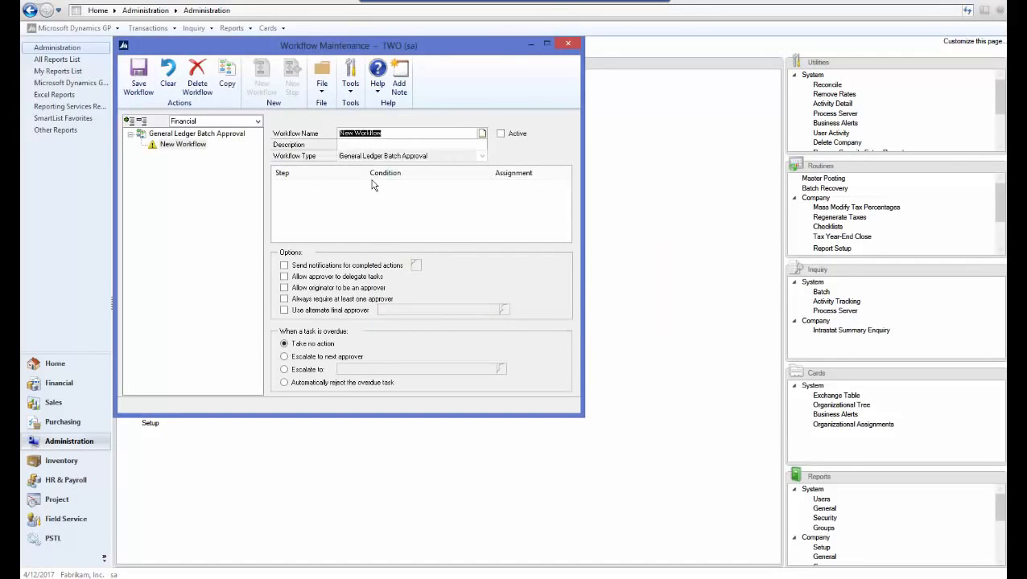
text(GL Batch Approval)
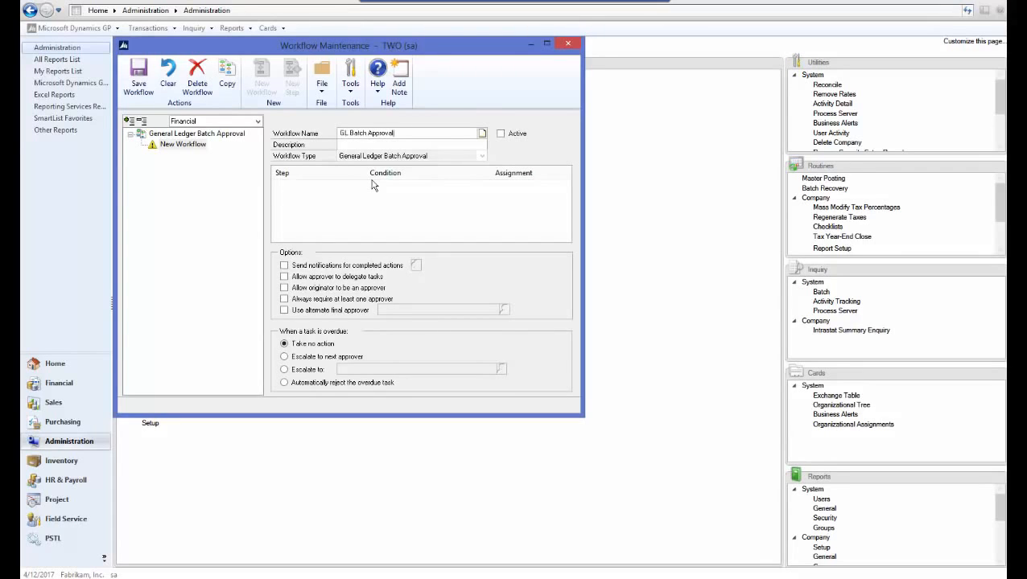
key(Tab)
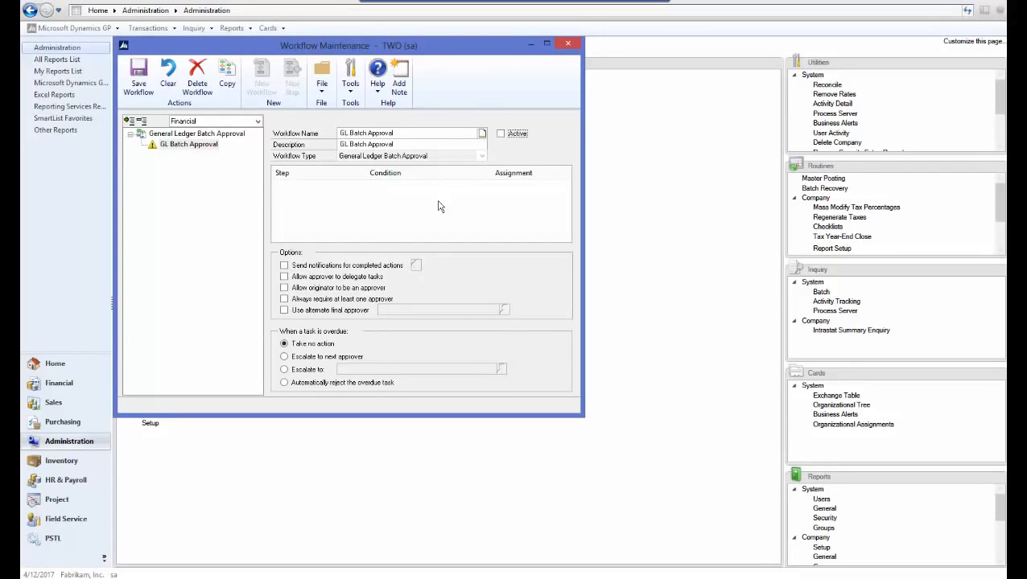
- Enable completed-action notifications, approver delegation, originator as approver, and always requiring at least one approver
click(285, 265)
click(284, 277)
click(284, 288)
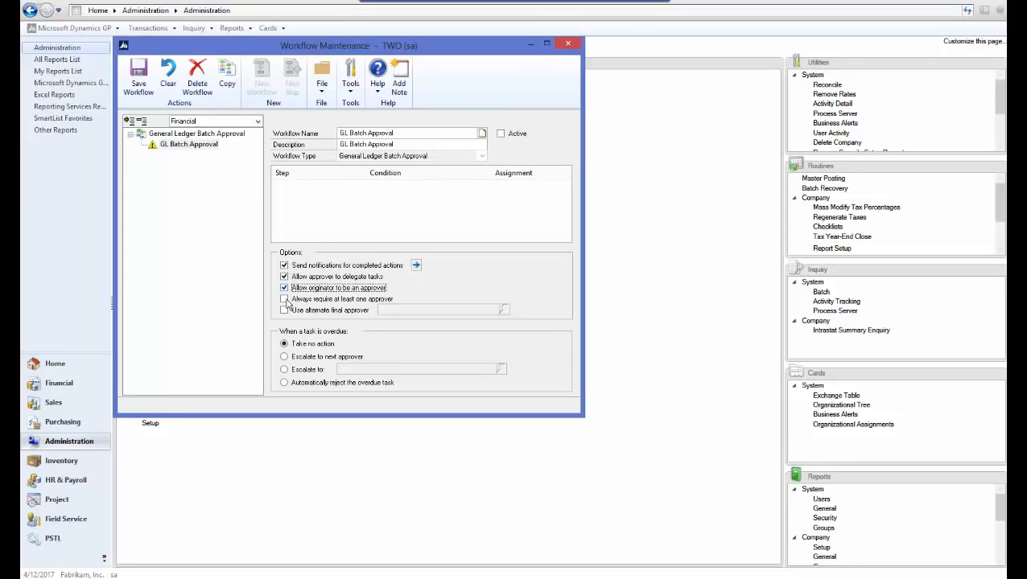
click(284, 299)
- Set the workflow's e-mail notifications to notify the originator on every action from Submit to Final Approve, and save the workflow
click(416, 265)
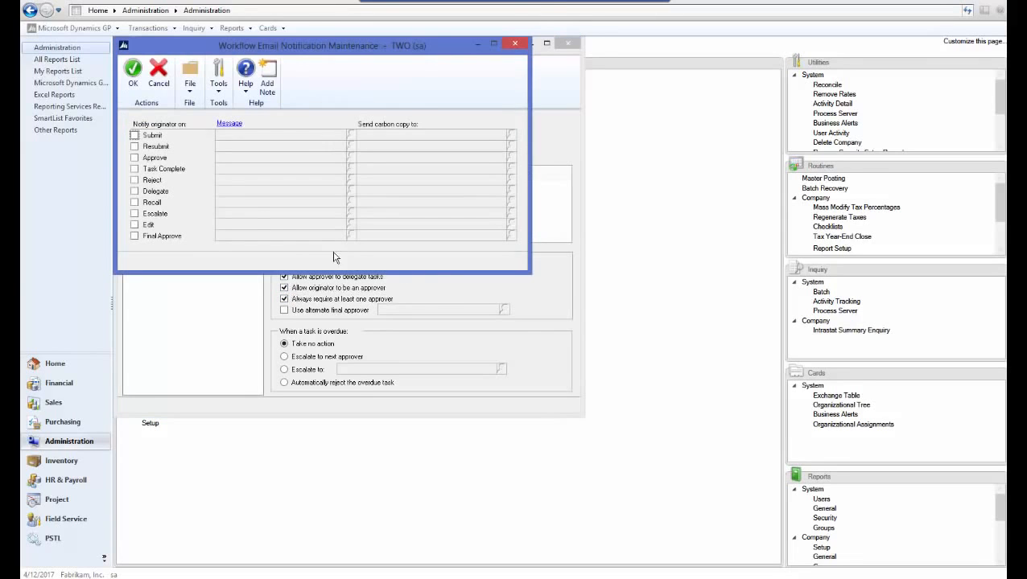
click(134, 135)
click(135, 146)
click(135, 158)
click(135, 169)
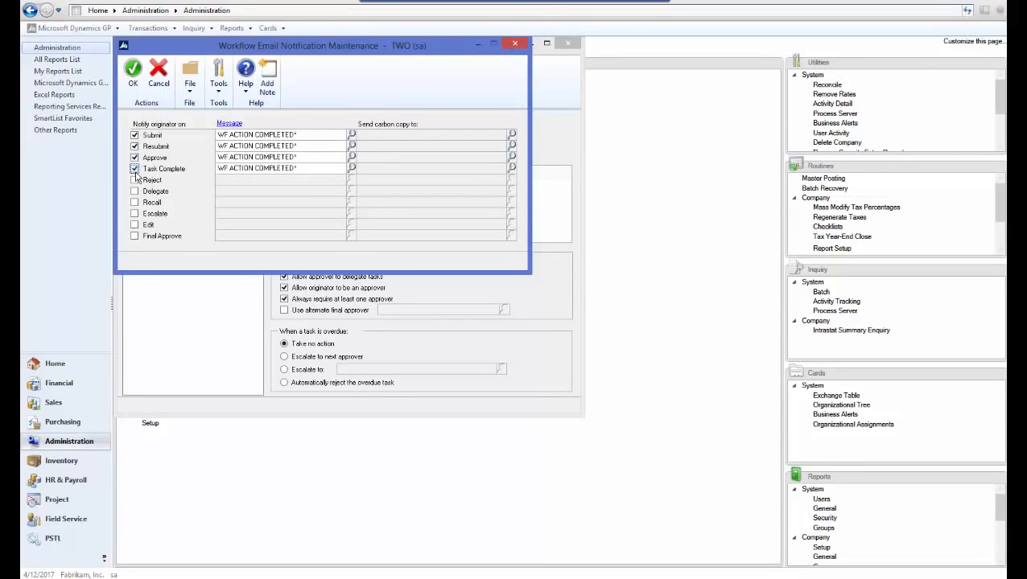
click(134, 180)
click(135, 191)
click(135, 202)
click(134, 214)
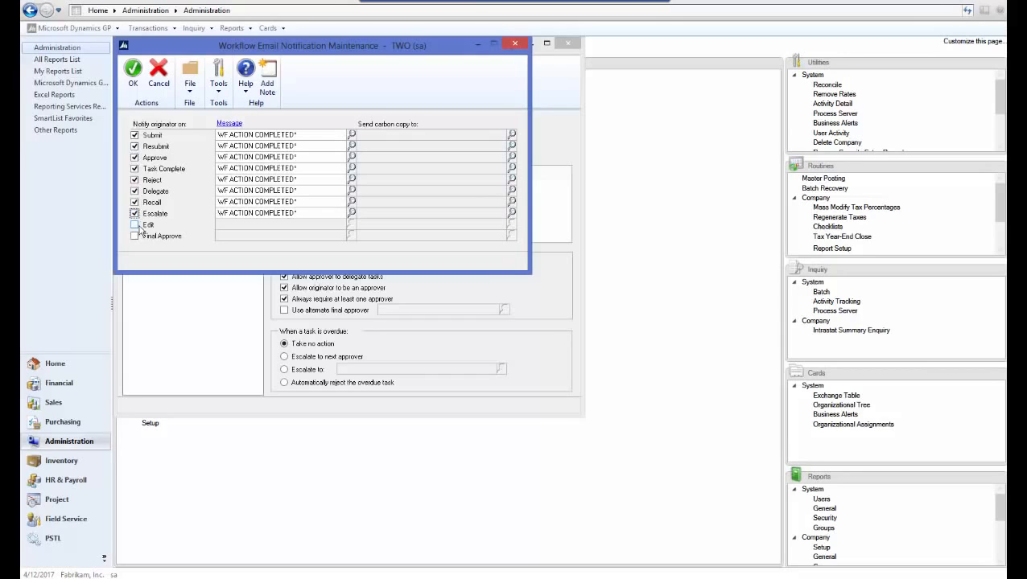
click(134, 225)
click(134, 236)
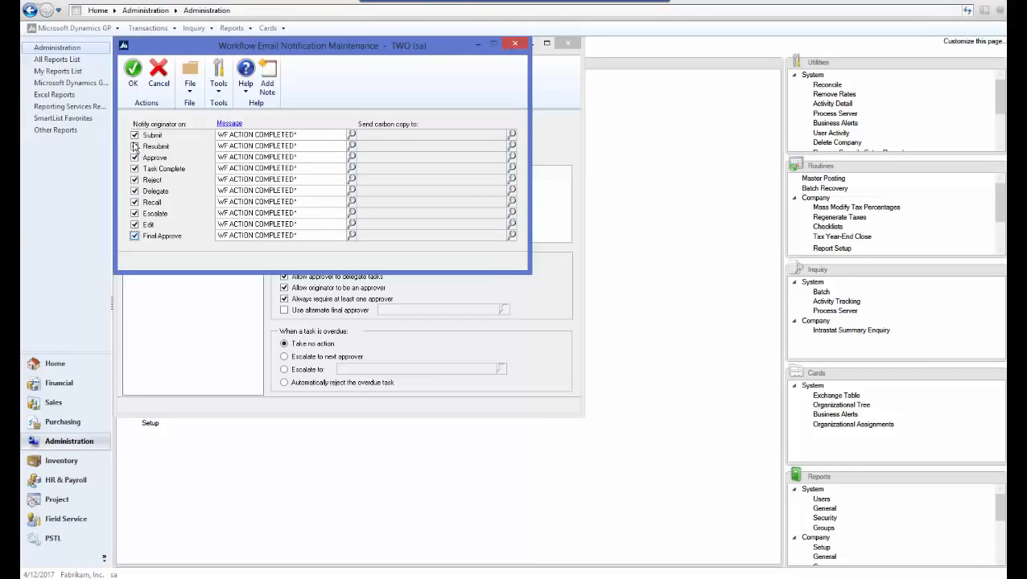
click(133, 74)
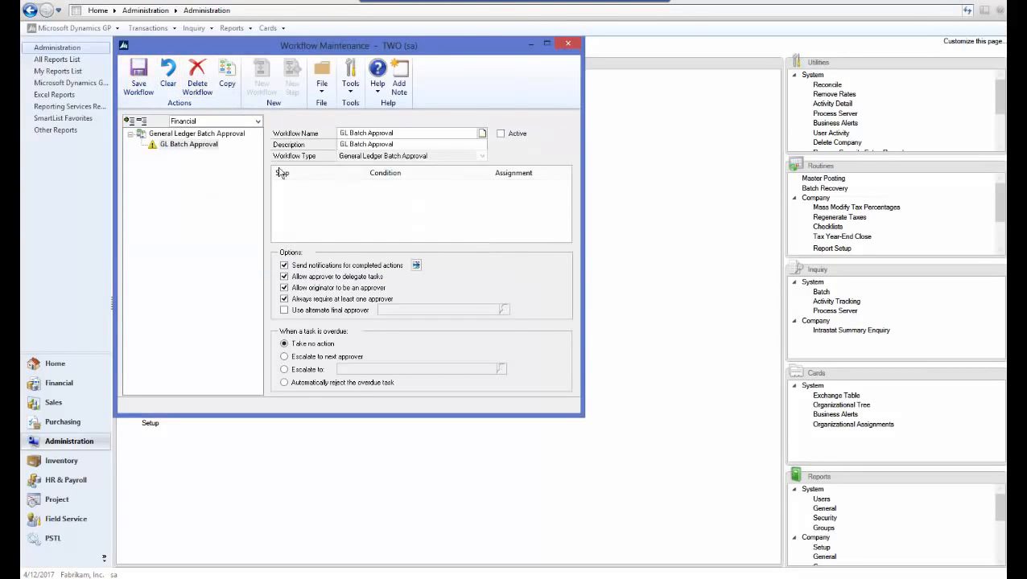
click(140, 80)
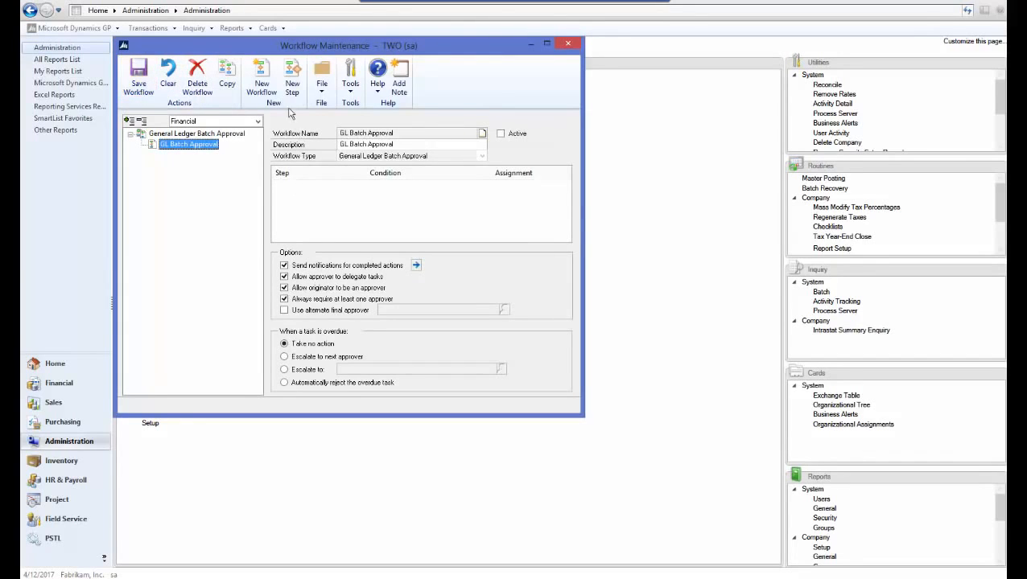
- Add a workflow step that requires action only where Batch Header.Batch ID contains 'TEST'
click(292, 81)
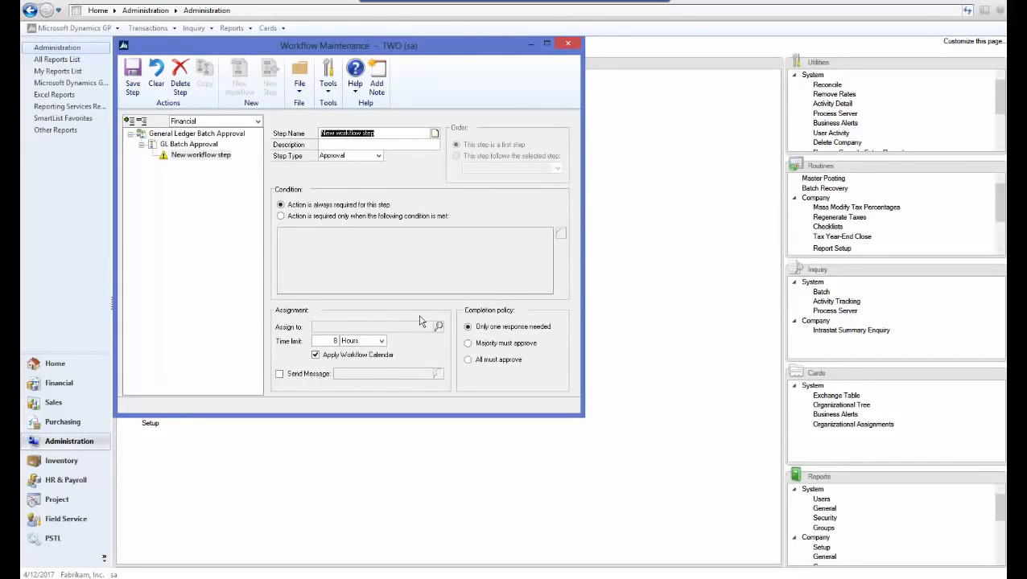
click(359, 216)
click(561, 233)
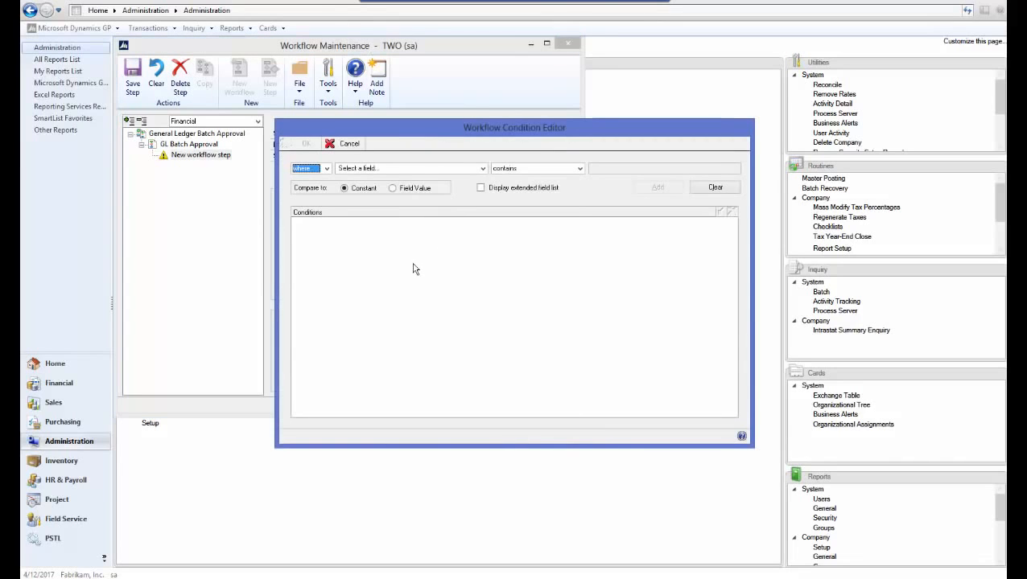
click(394, 168)
click(409, 176)
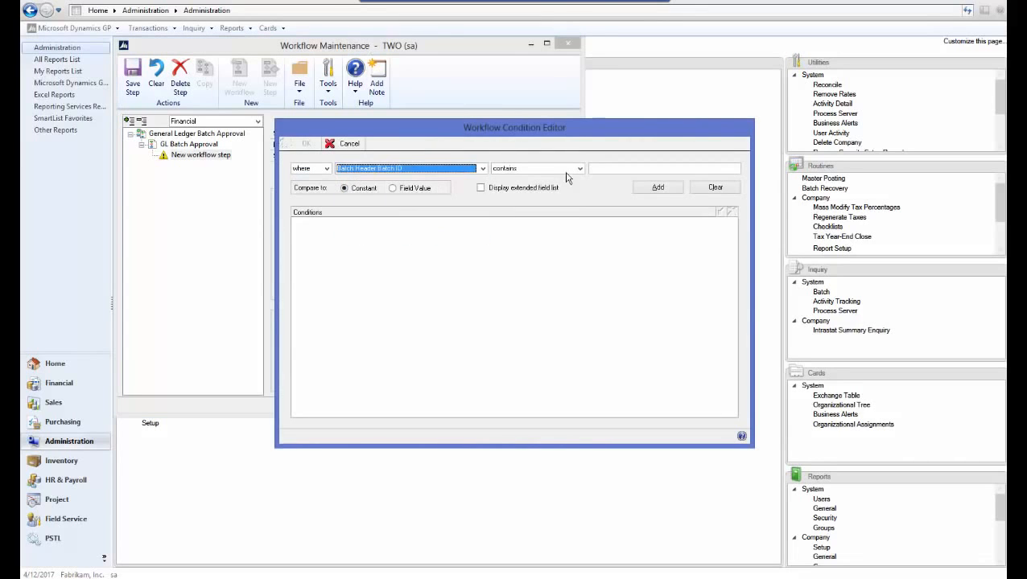
click(578, 169)
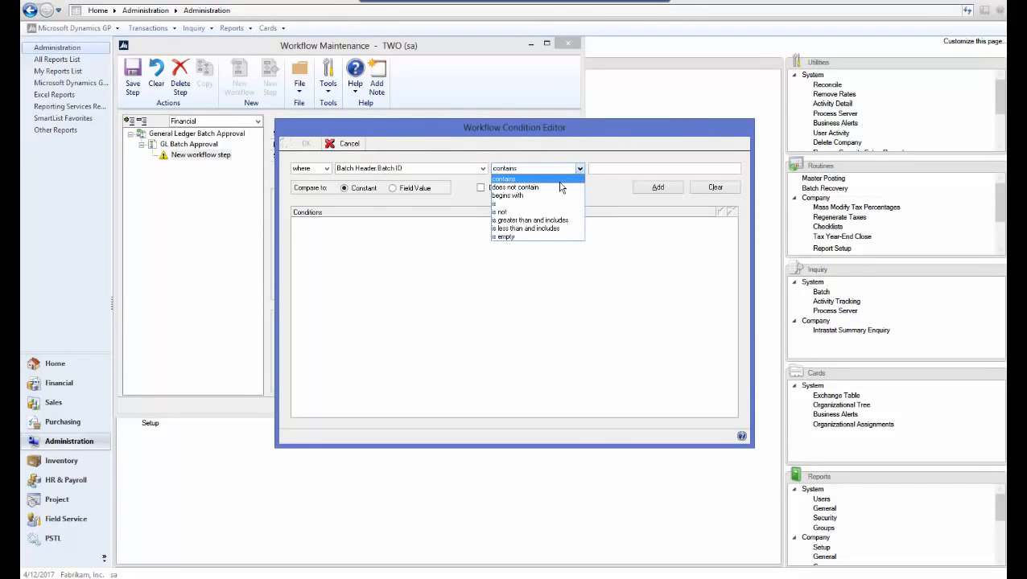
click(507, 179)
click(623, 169)
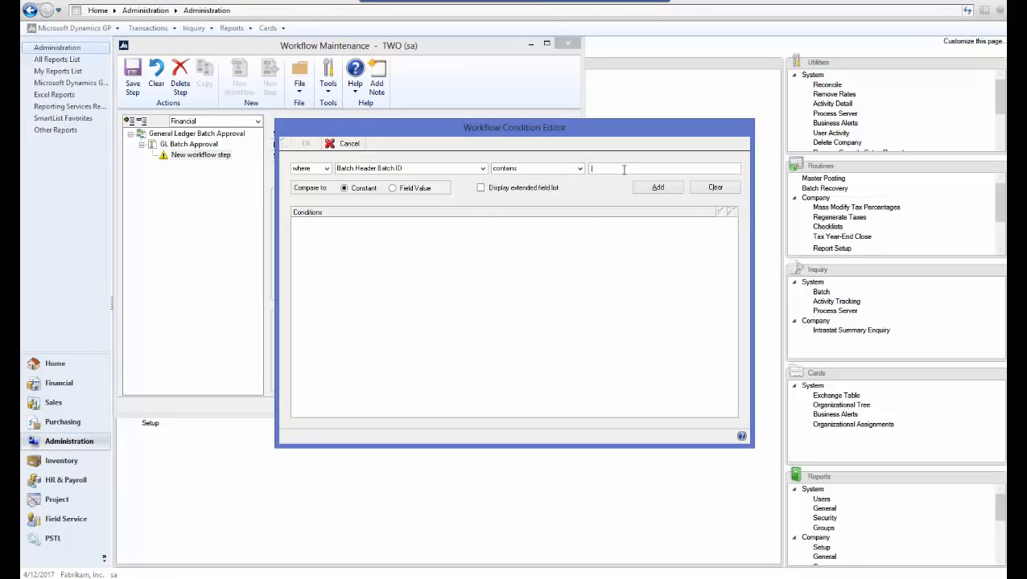
text(TEST)
click(658, 187)
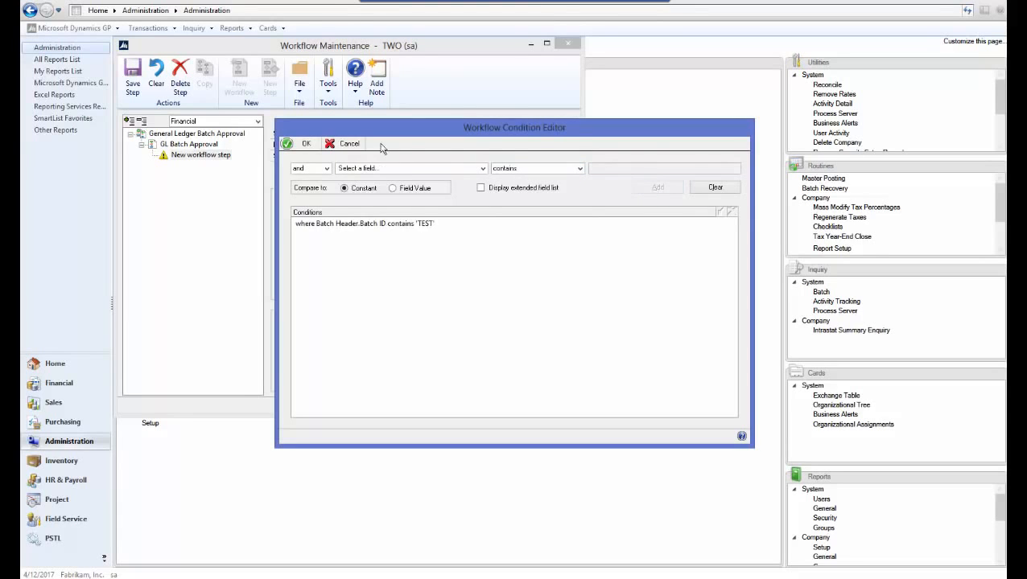
click(304, 145)
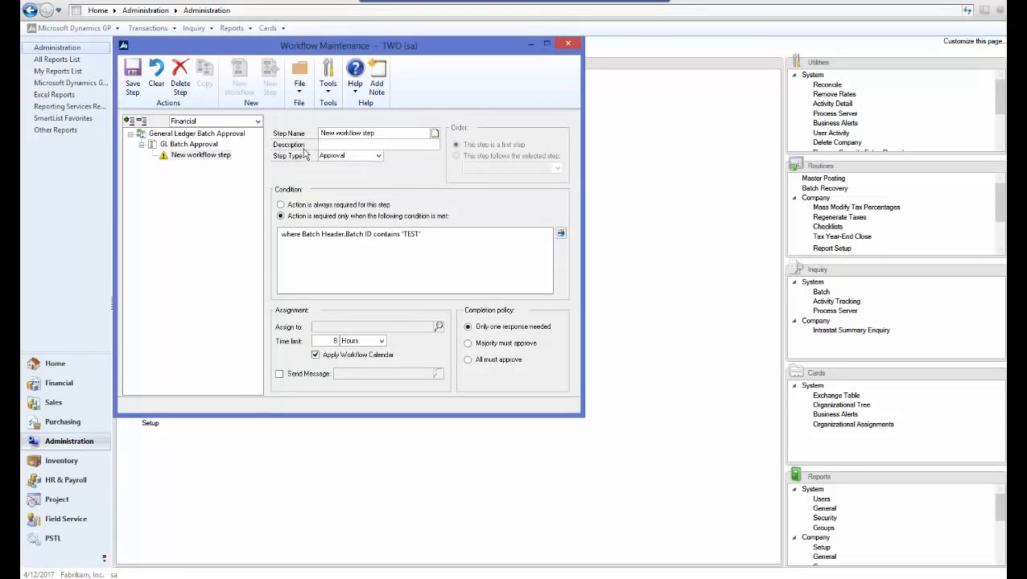
- Assign the new step to the approver by searching for the user's first name, and enable the step's assignment message
click(439, 327)
click(312, 141)
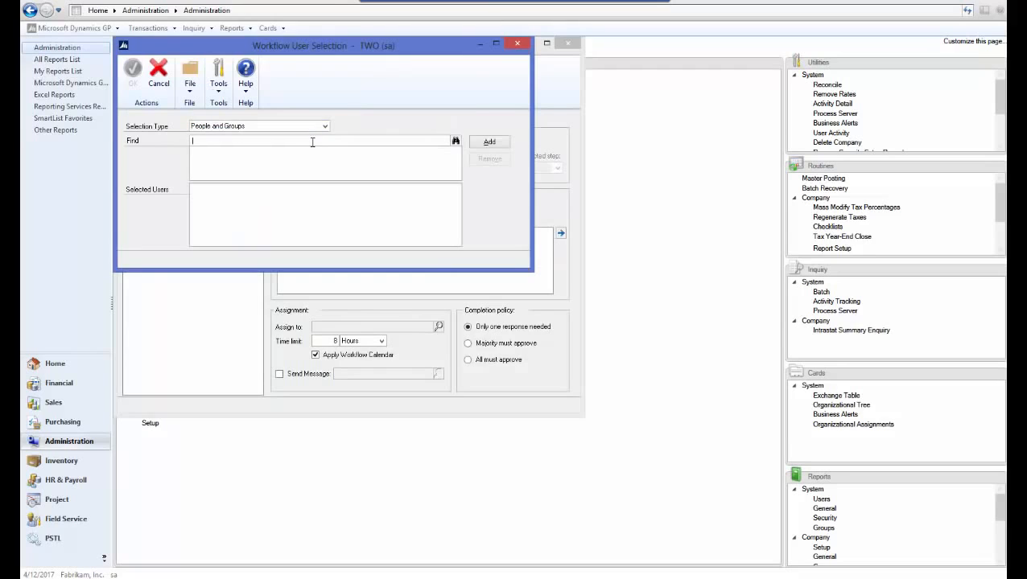
text(plyllis)
key(Tab)
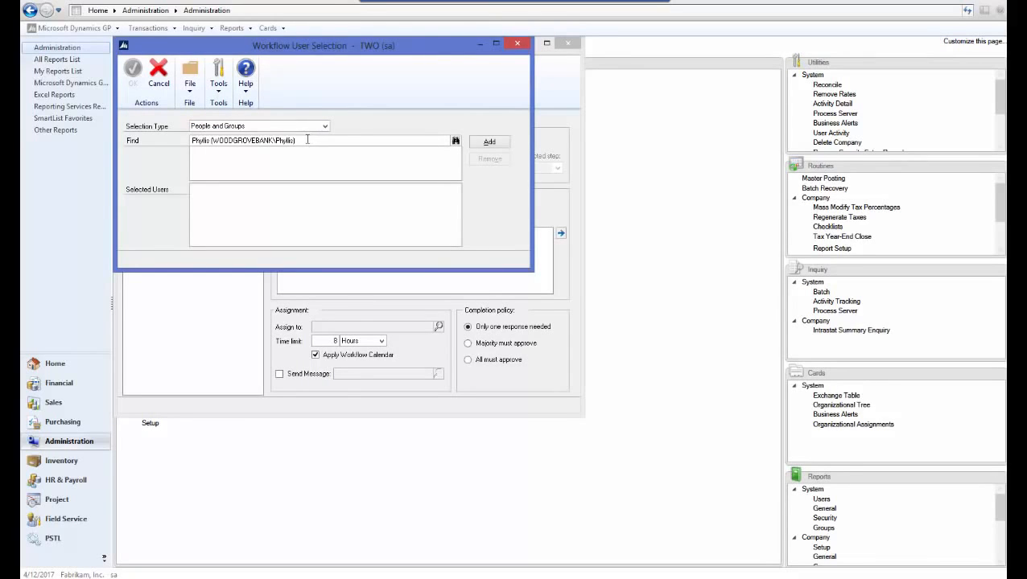
click(485, 143)
click(134, 76)
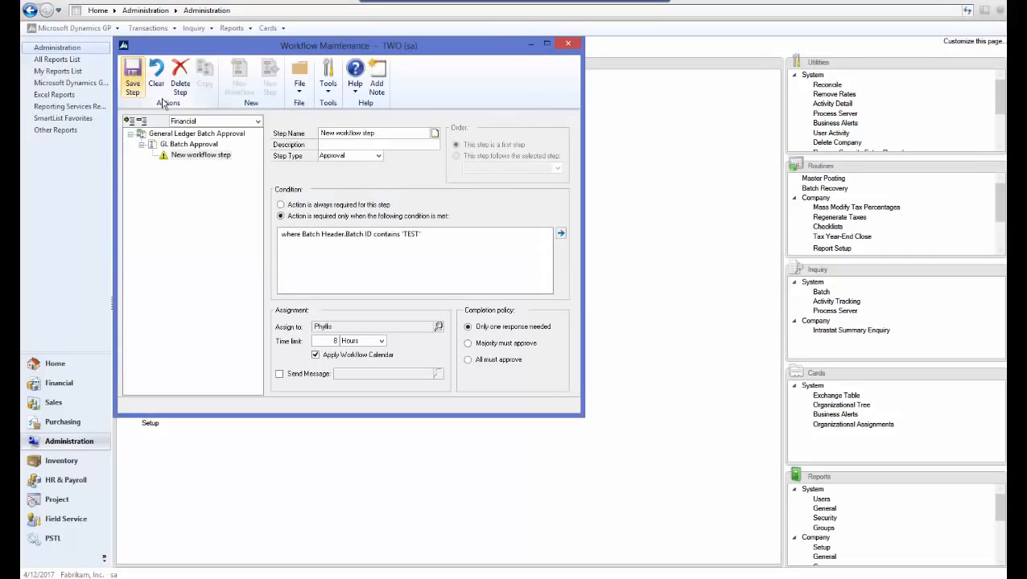
click(279, 376)
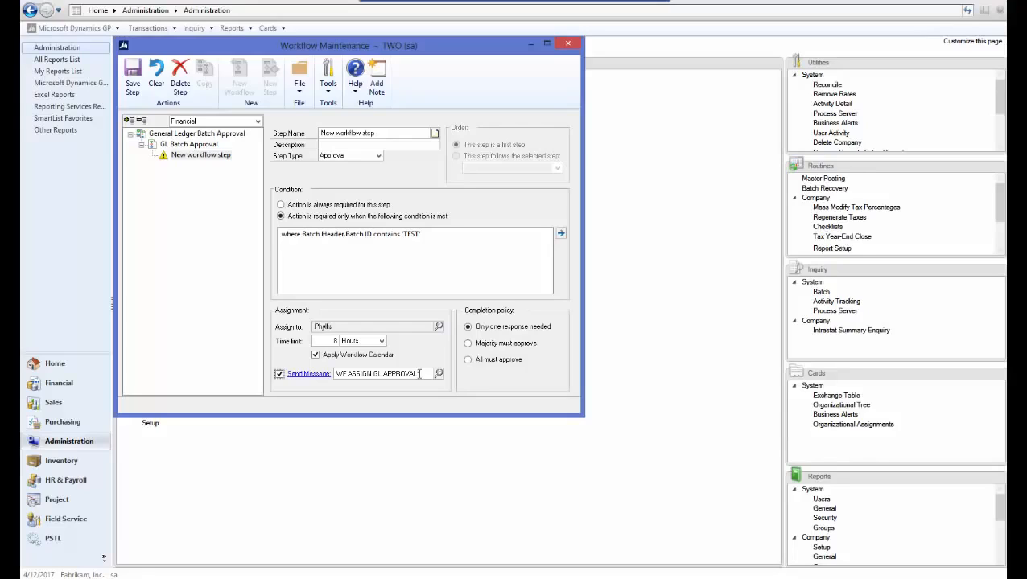
- Set the step's name and description to GL Batch Step 1 and save the step
click(391, 133)
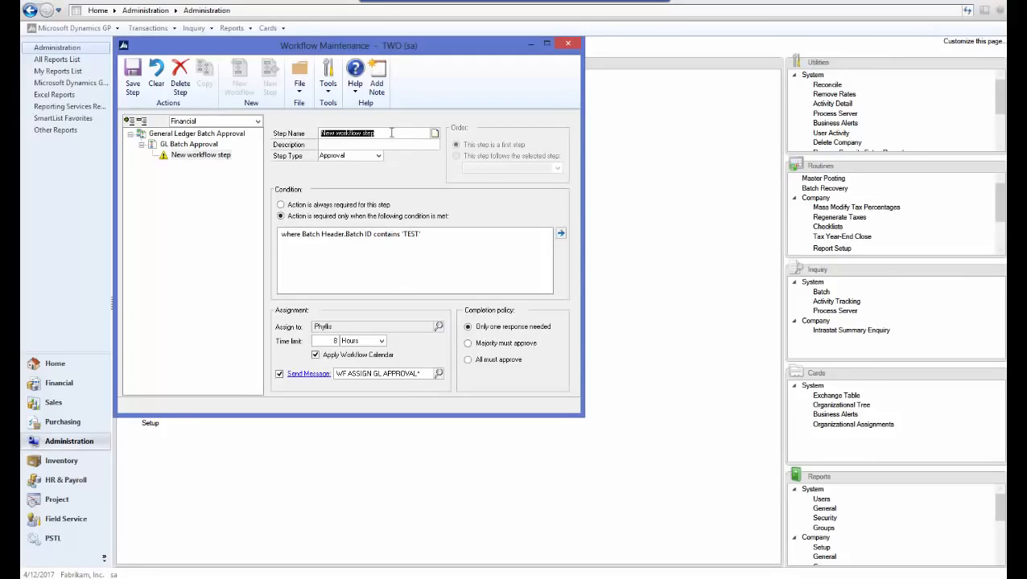
text(GL Batch Step 1)
key(Tab)
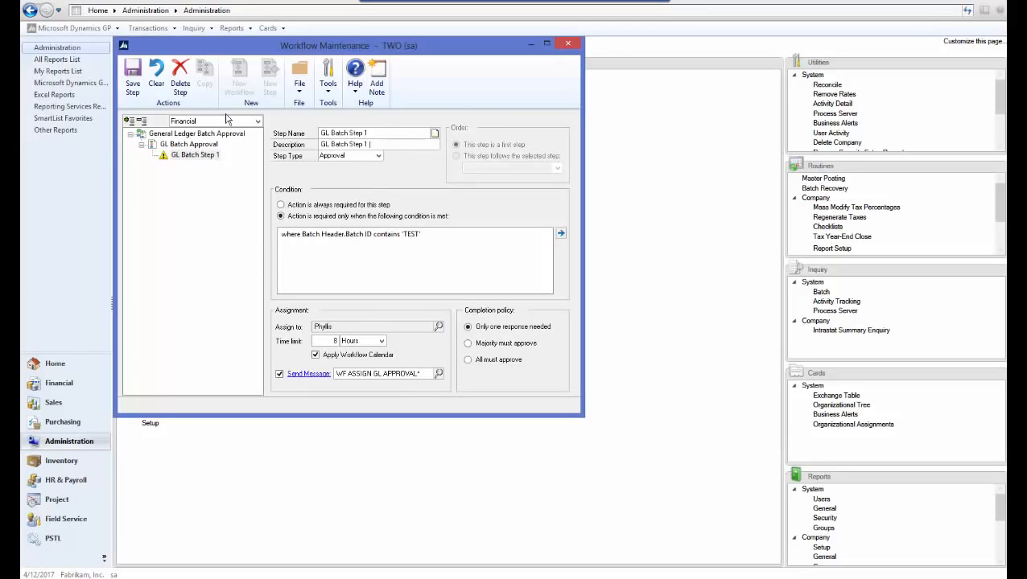
click(135, 88)
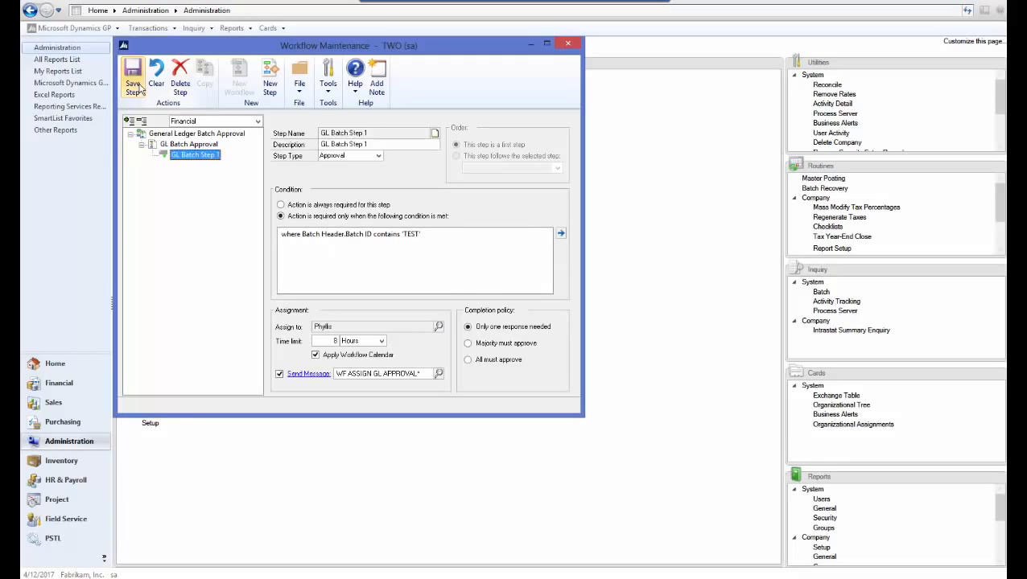
- Activate the GL Batch Approval workflow, save it and close Workflow Maintenance
click(188, 144)
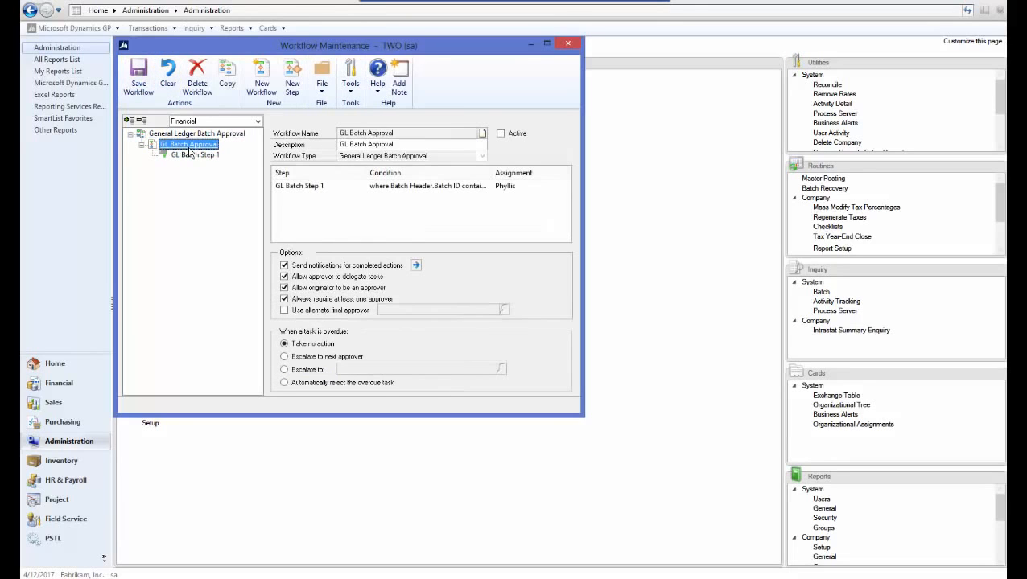
click(500, 135)
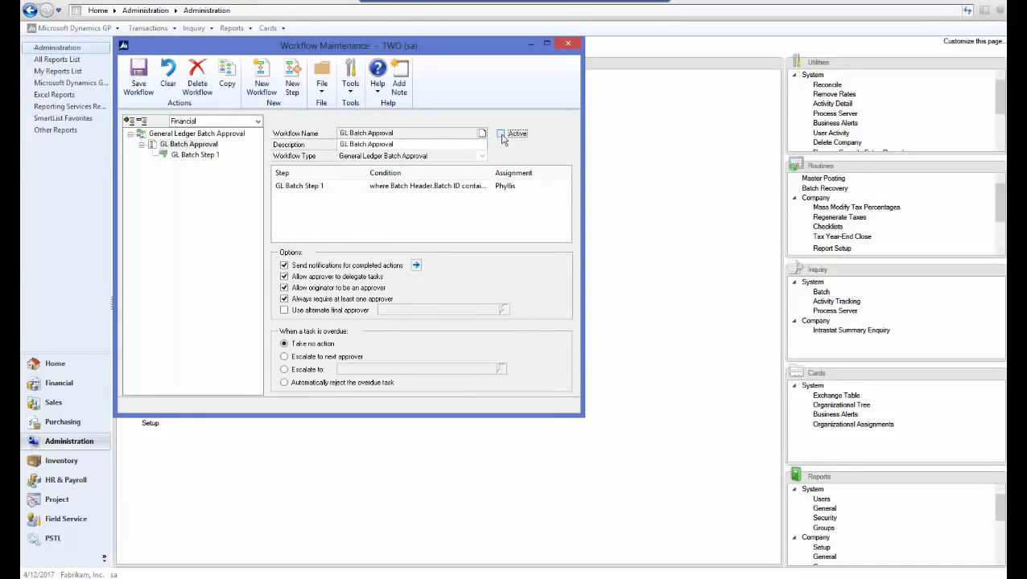
click(139, 83)
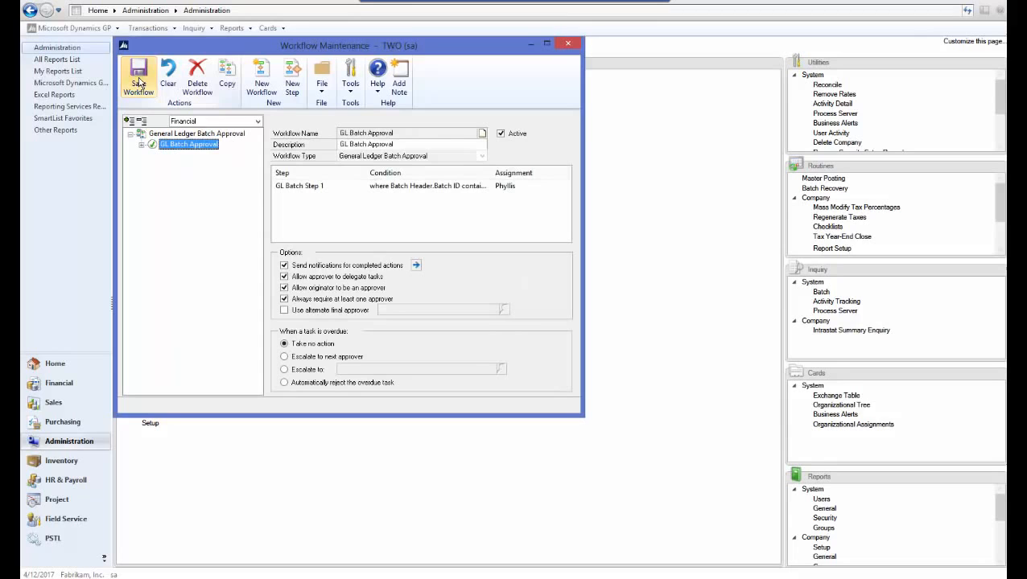
click(568, 44)
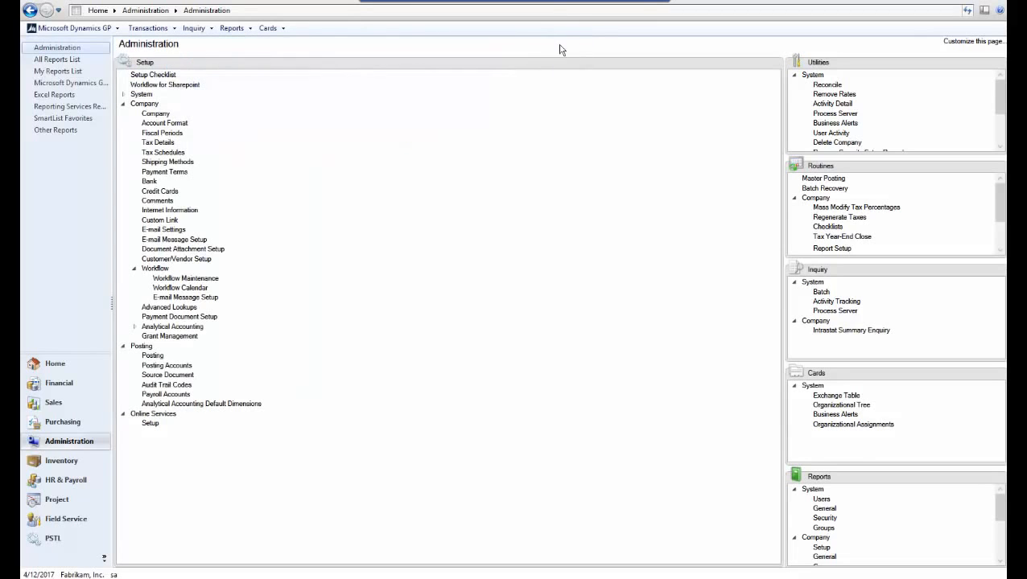
- Create a financial batch with the ID TEST and General Entry as its origin
click(69, 386)
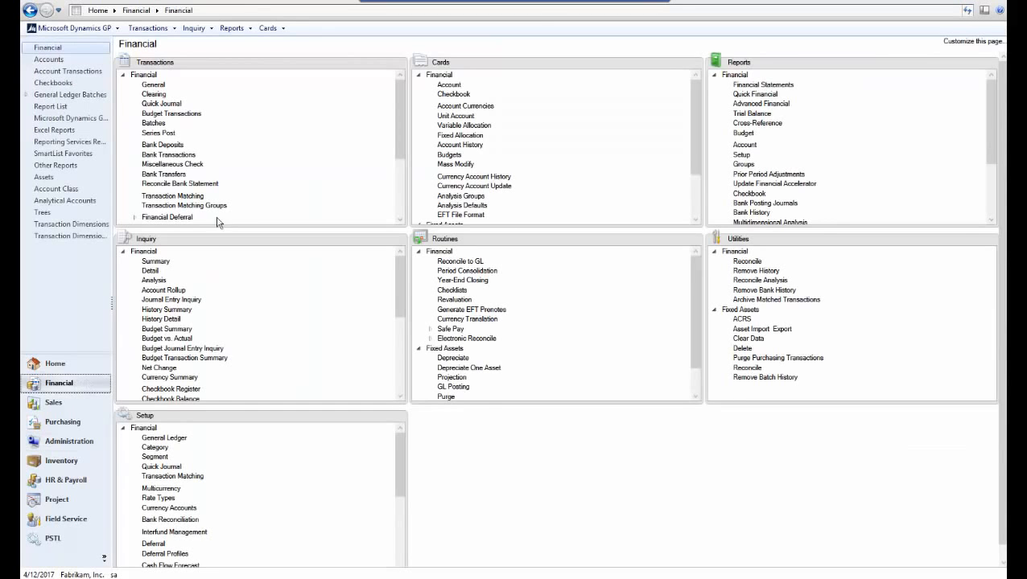
click(154, 123)
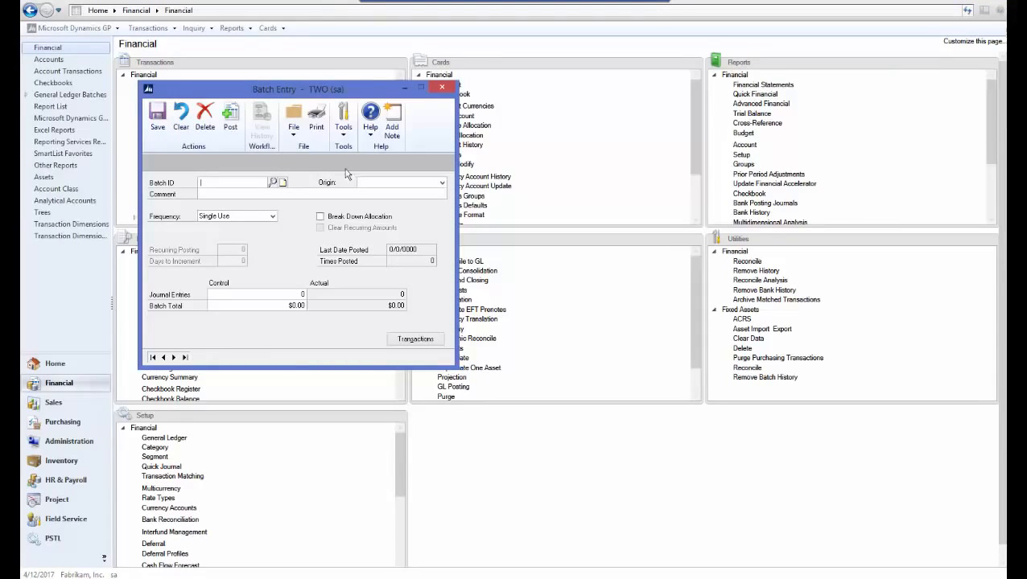
text(TEST)
key(Tab)
click(372, 184)
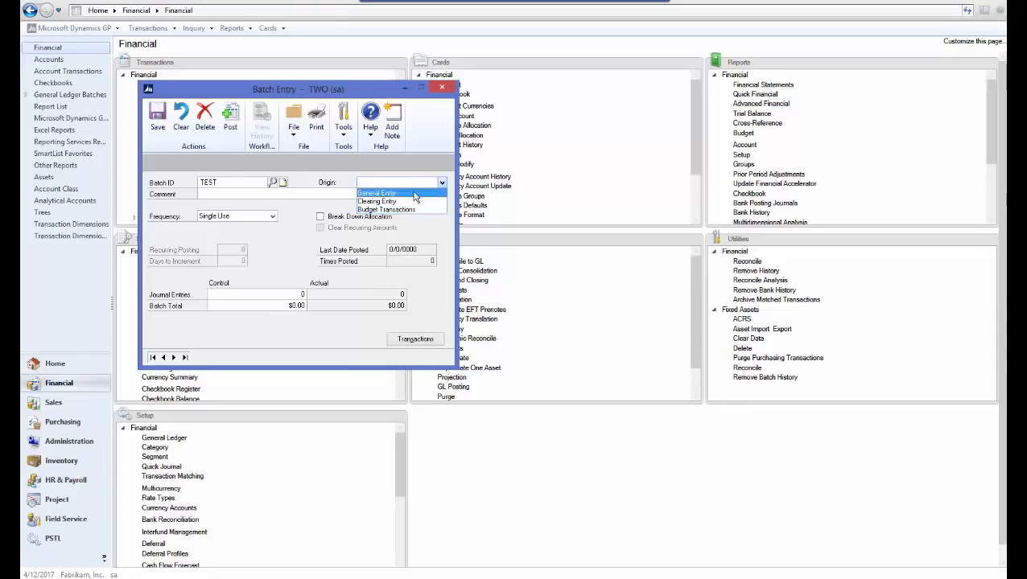
click(413, 193)
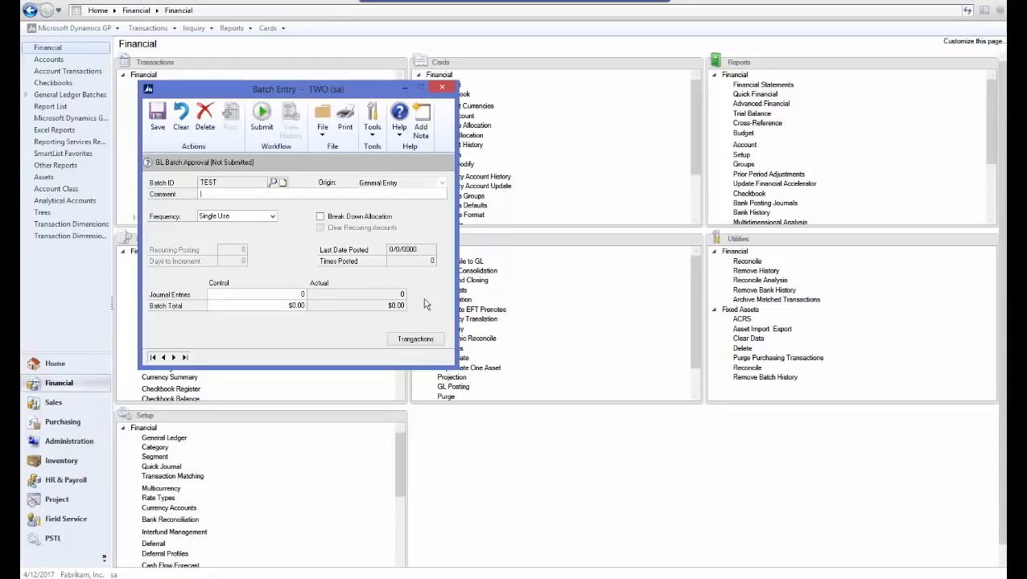
- Save a transaction in the batch with reference TEST, debiting $10 to Cash - Operating Account and crediting $10 to Cash in Bank - Singapore
click(415, 340)
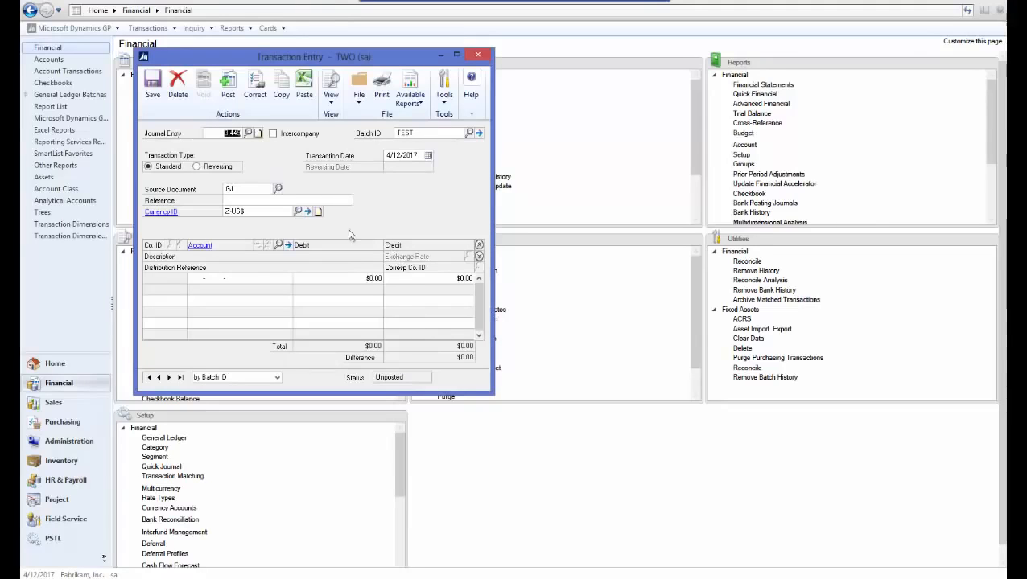
click(278, 202)
text(TEST)
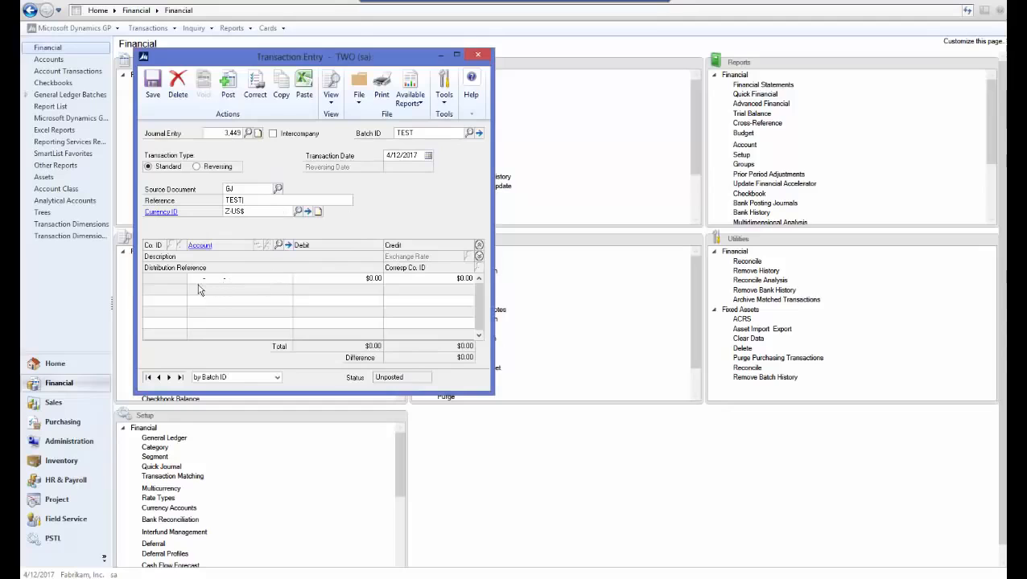
click(278, 245)
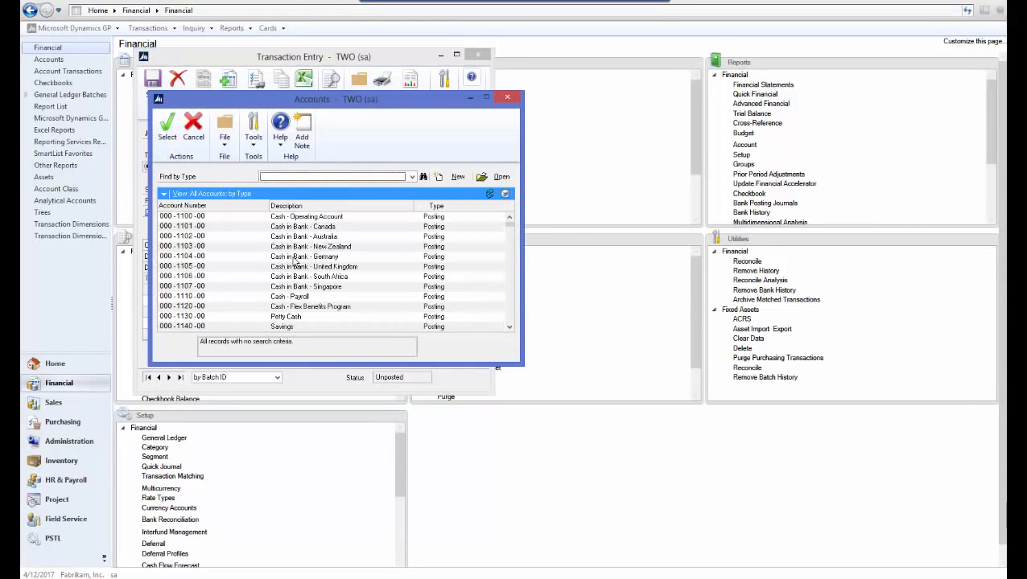
double_click(203, 217)
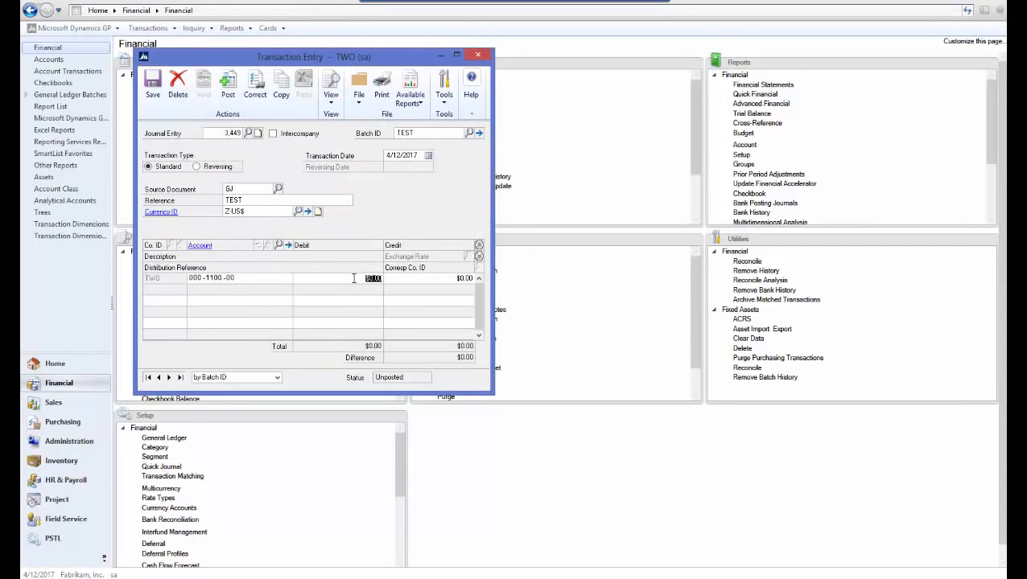
text(10)
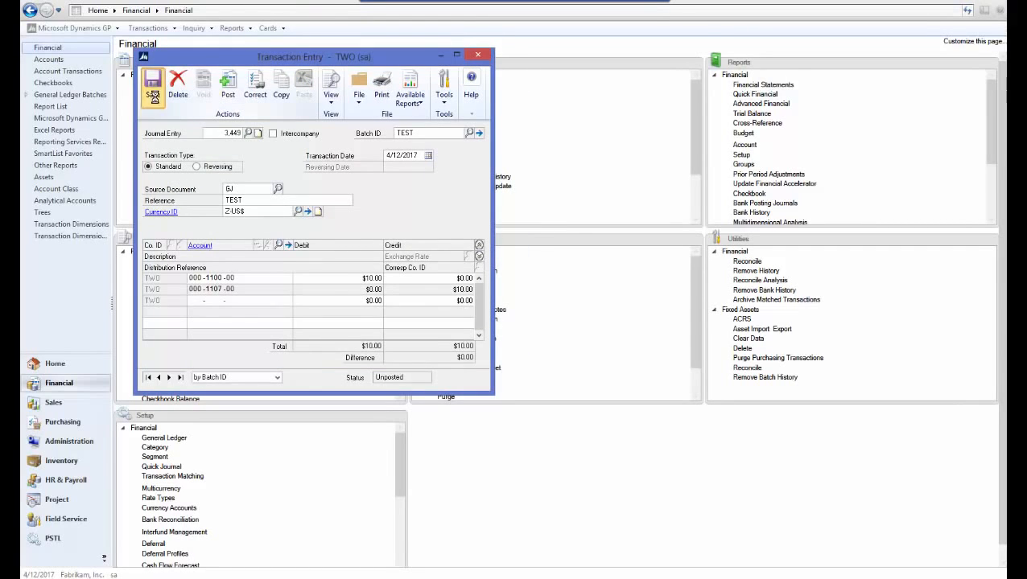
click(153, 95)
click(478, 55)
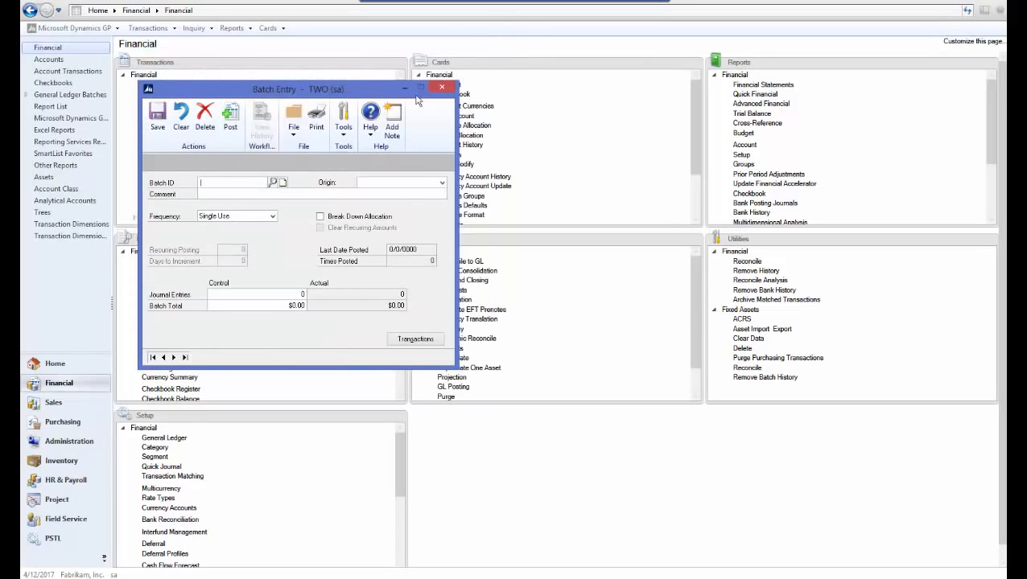
- Retrieve the TEST batch with the General Entry origin and submit it to the approval workflow without a comment
click(253, 186)
text(TEST)
key(Tab)
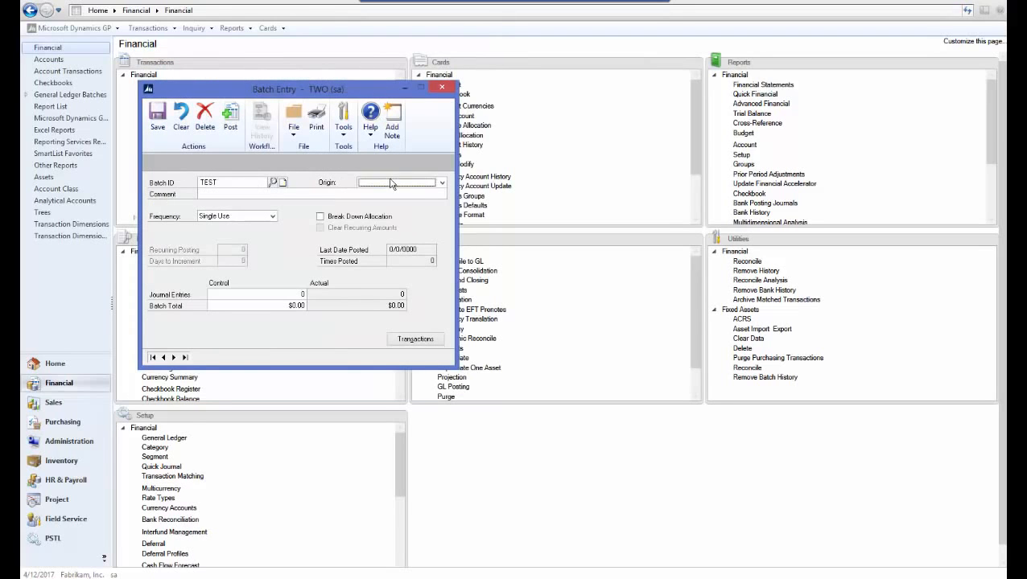
click(389, 184)
click(390, 194)
key(Tab)
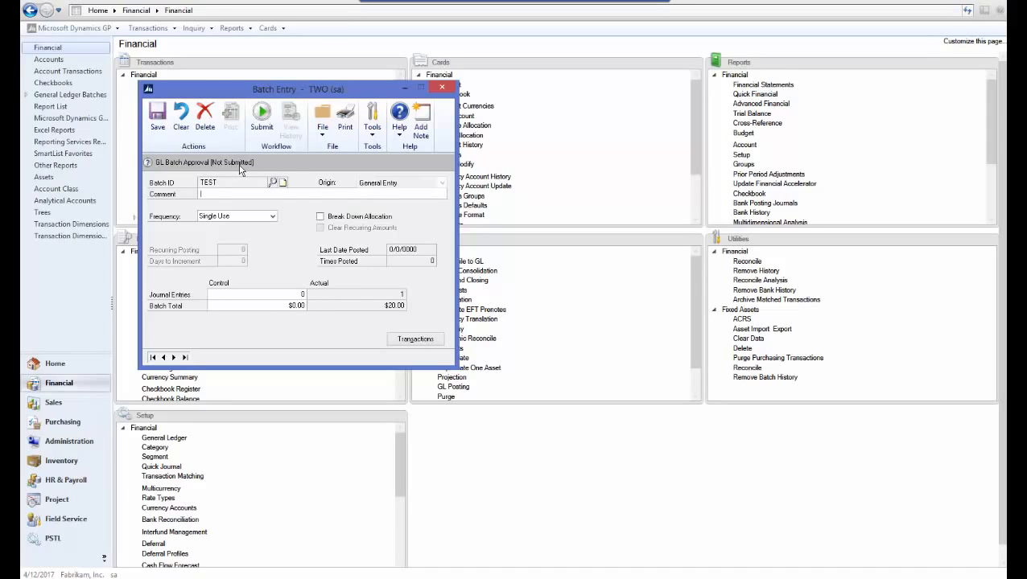
click(262, 117)
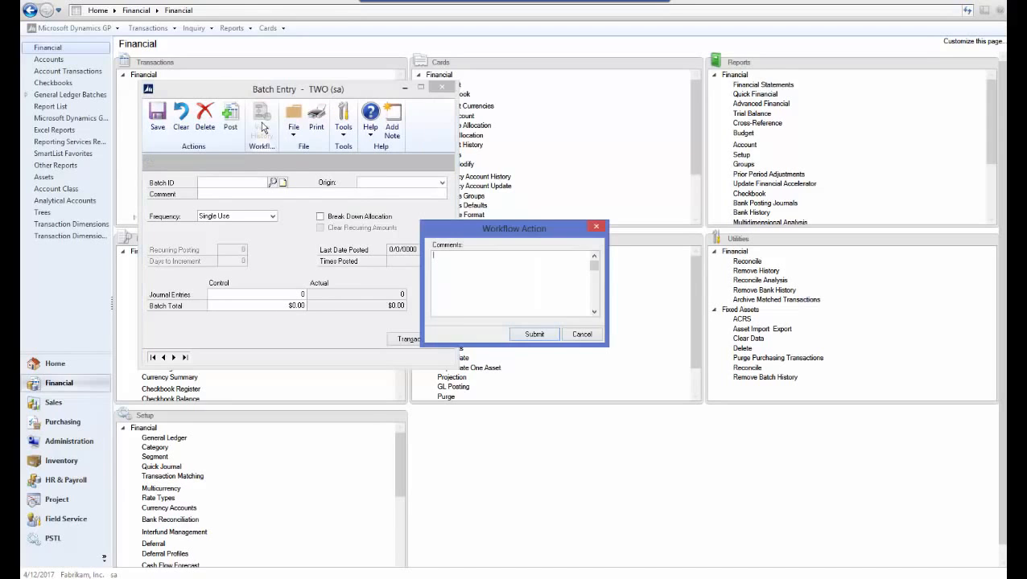
click(534, 335)
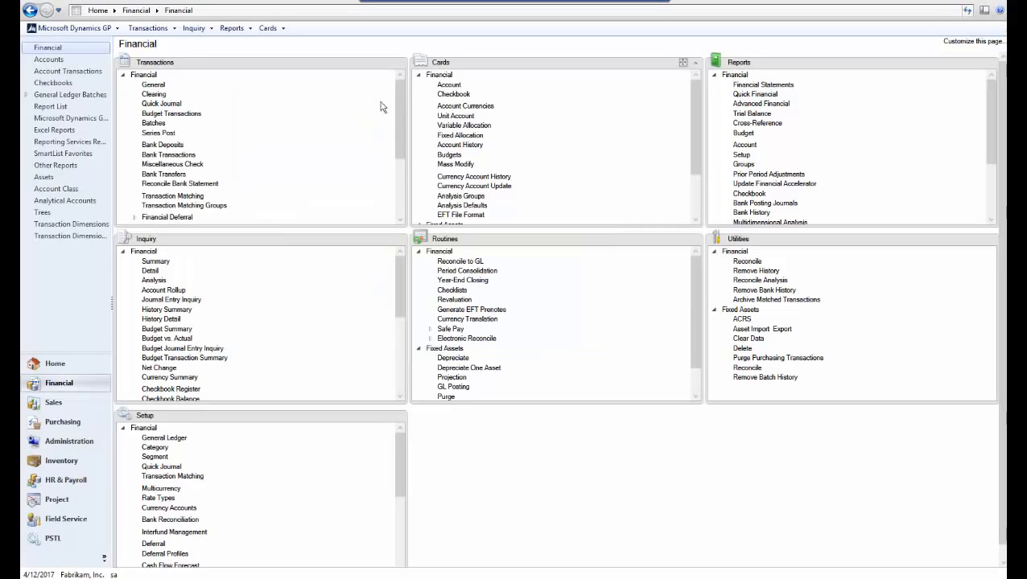
- Reopen the General Entry batch TEST to check its workflow status, and close Batch Entry
click(153, 123)
text(TEST)
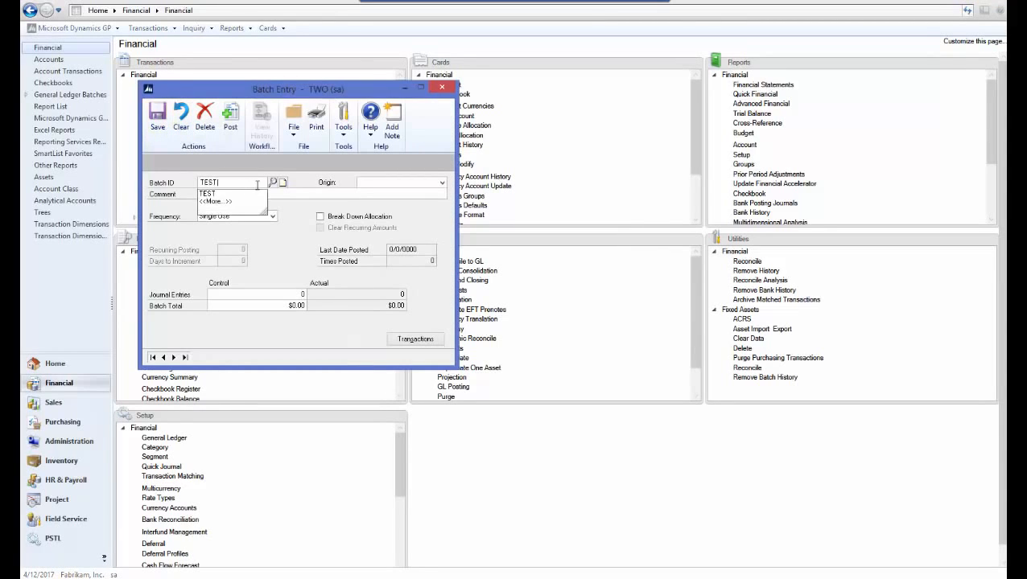
key(Tab)
click(378, 184)
click(381, 194)
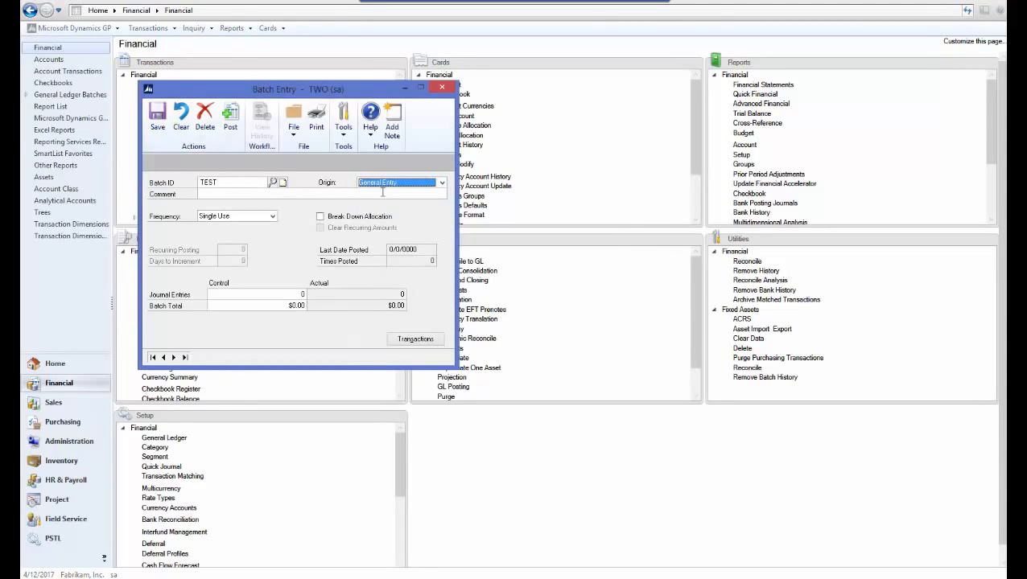
click(354, 197)
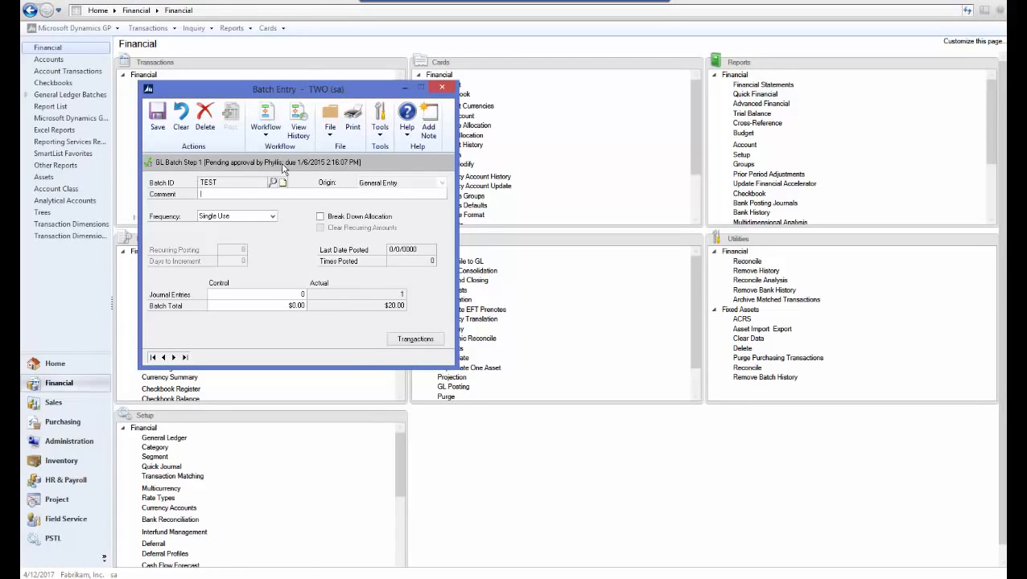
click(444, 88)
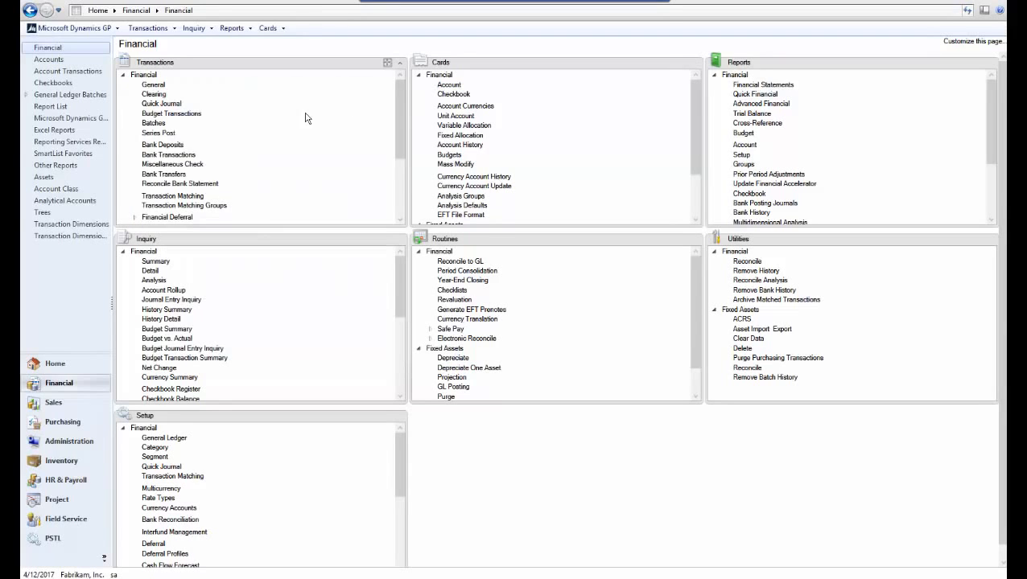
- Try to mark the TEST batch for posting in the financial Series Posting window, and close the window
click(158, 134)
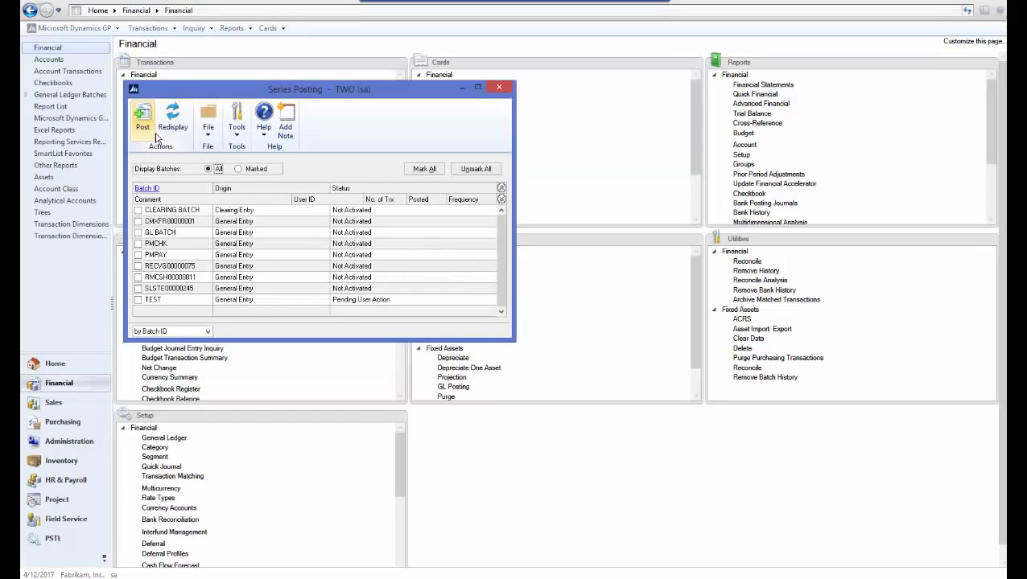
click(139, 300)
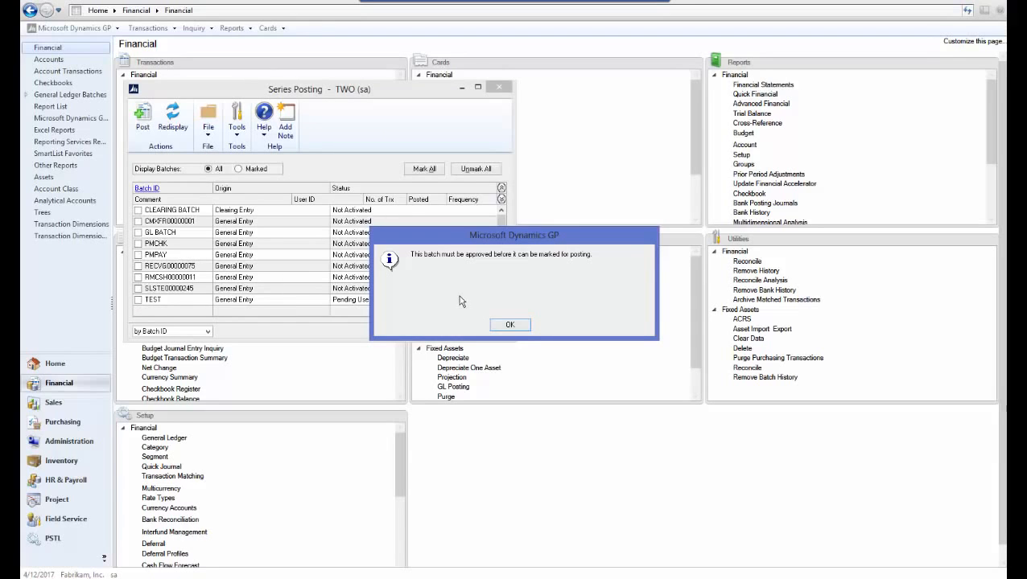
click(507, 326)
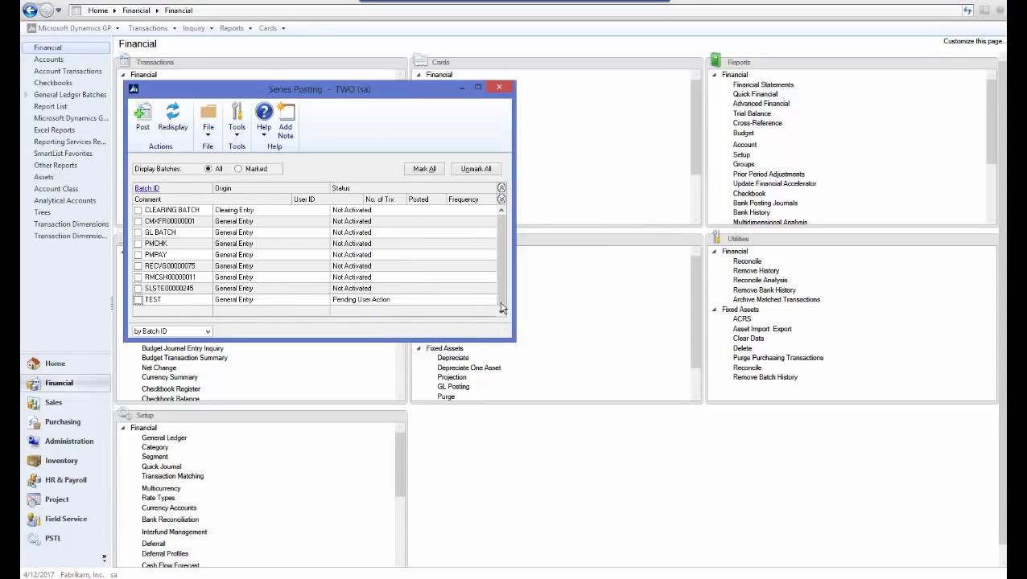
click(497, 88)
- Try to mark the TEST batch for posting in Master Posting with the series set to Financial, and close the window
click(60, 32)
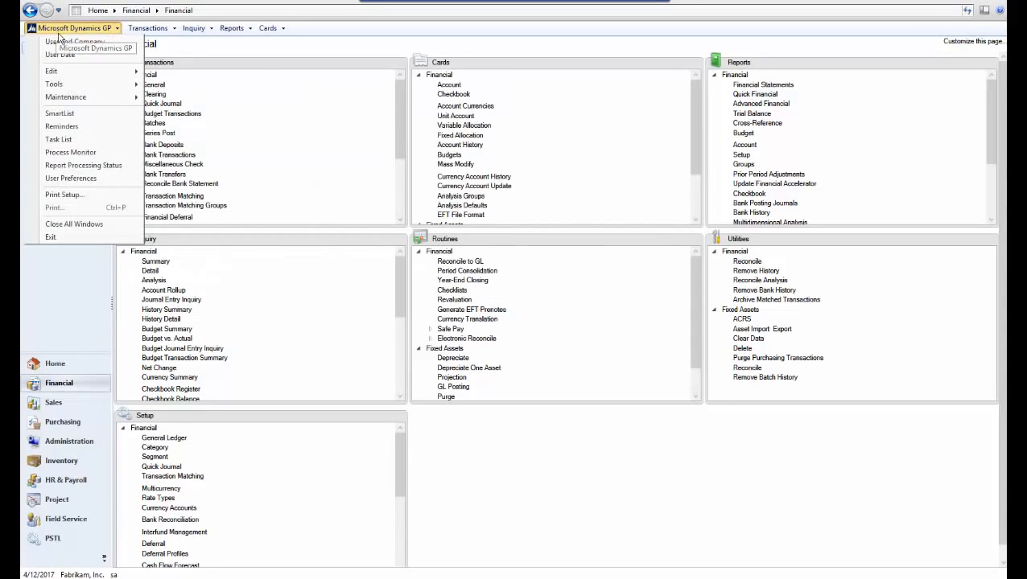
mouse_move(113, 84)
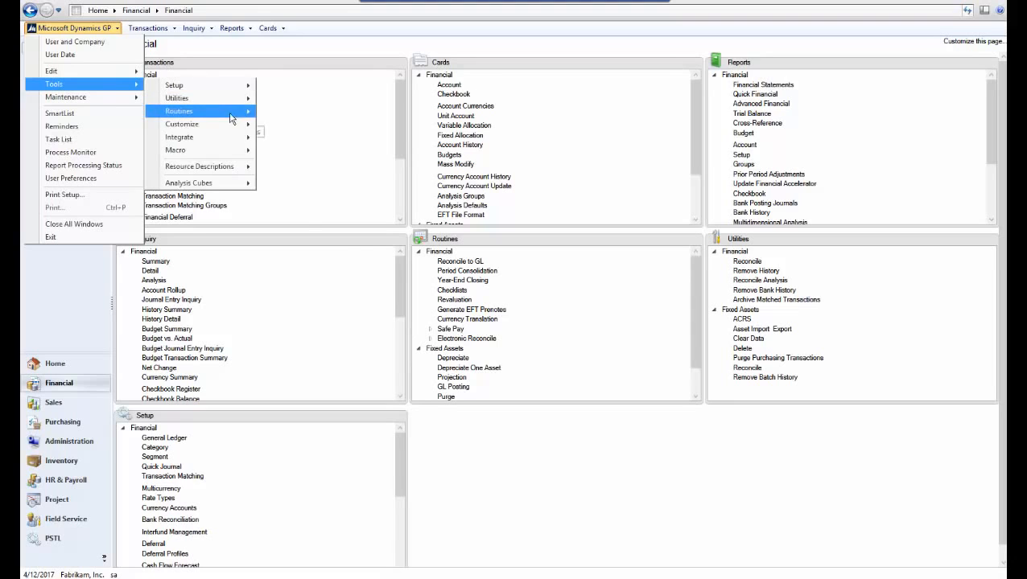
mouse_move(230, 119)
click(336, 206)
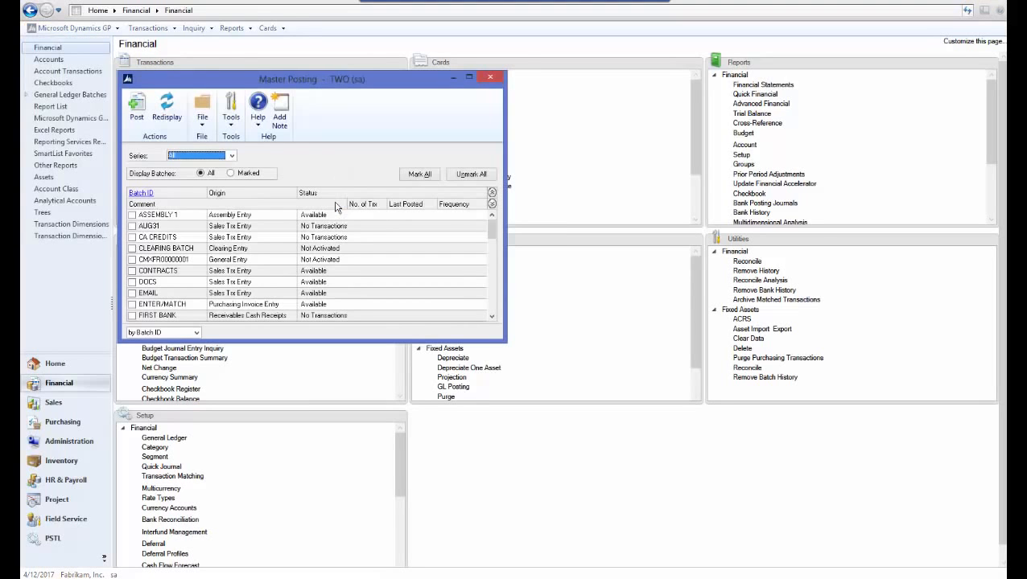
click(196, 157)
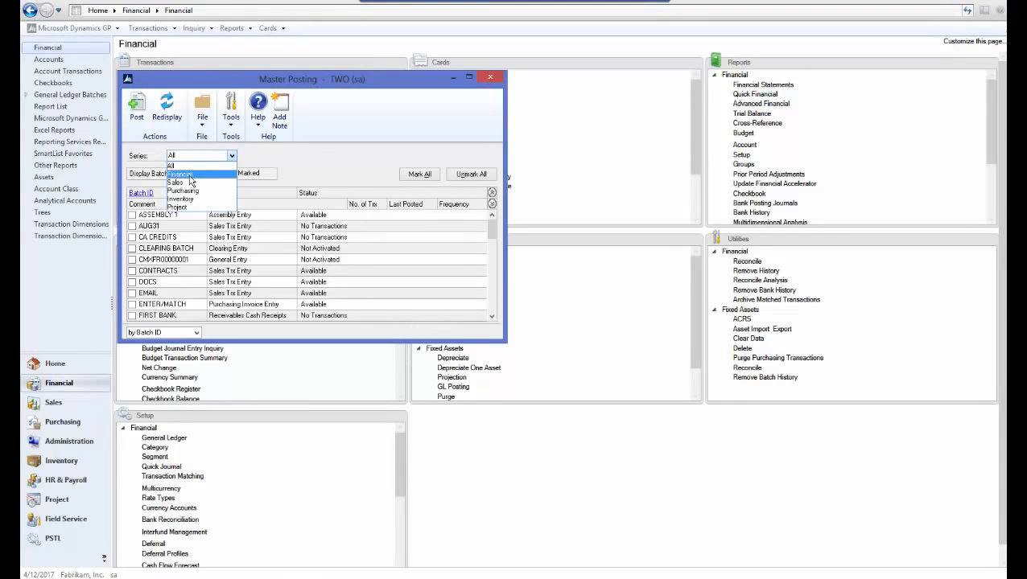
click(190, 176)
click(133, 306)
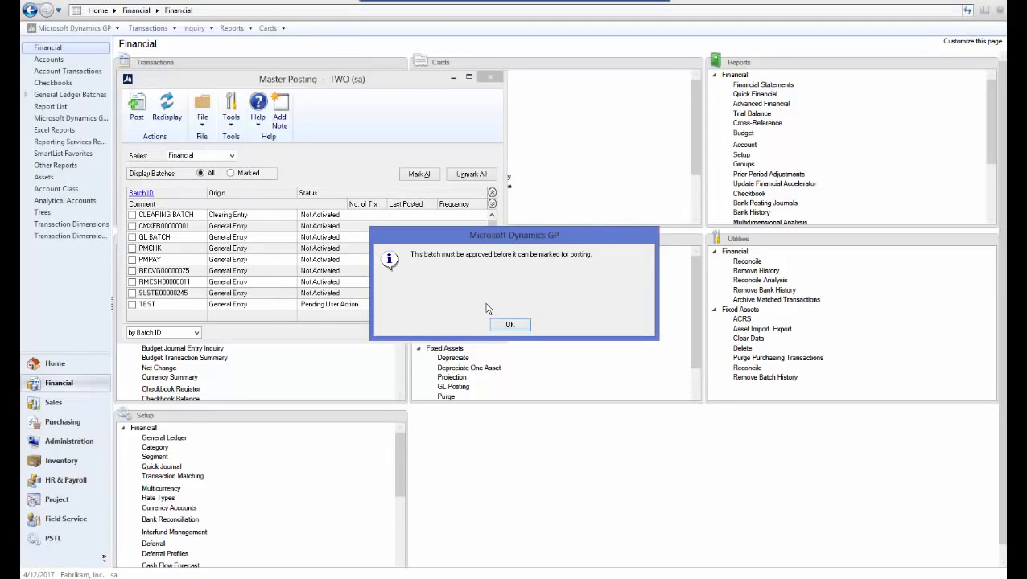
click(509, 325)
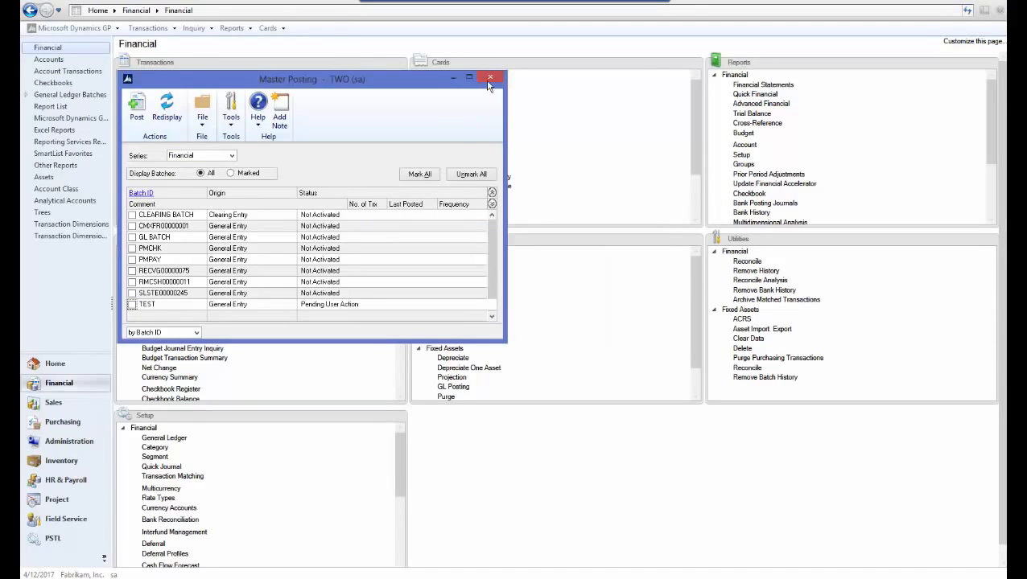
click(490, 78)
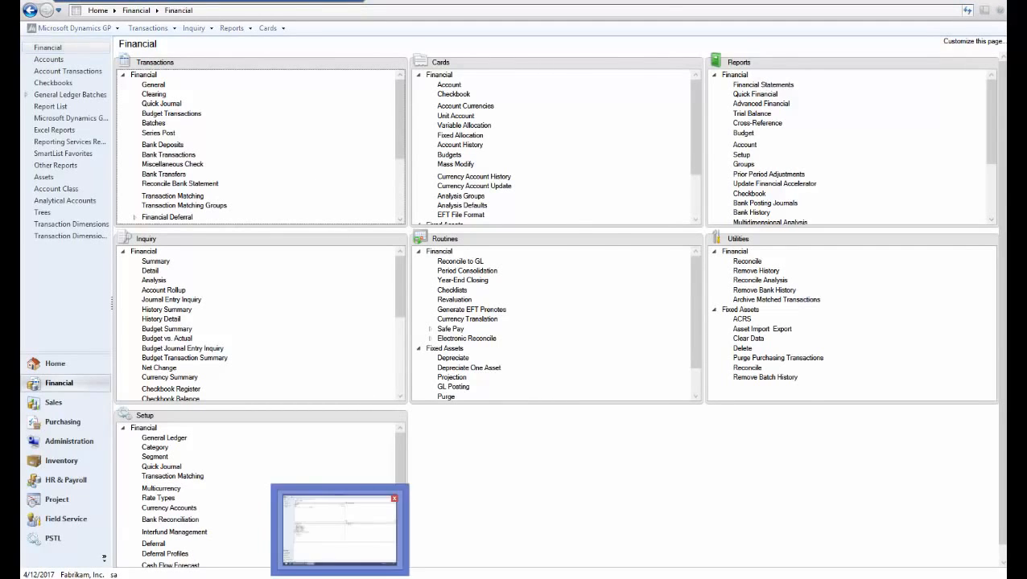
- Switch to the approver's Dynamics GP session and open the list of General Ledger batches pending approval
click(349, 577)
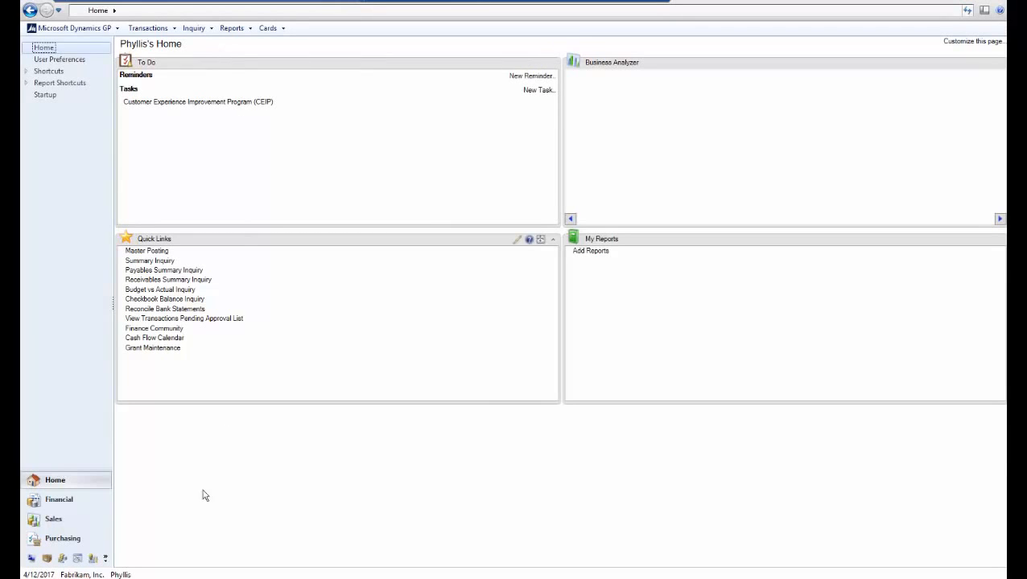
click(174, 577)
click(59, 500)
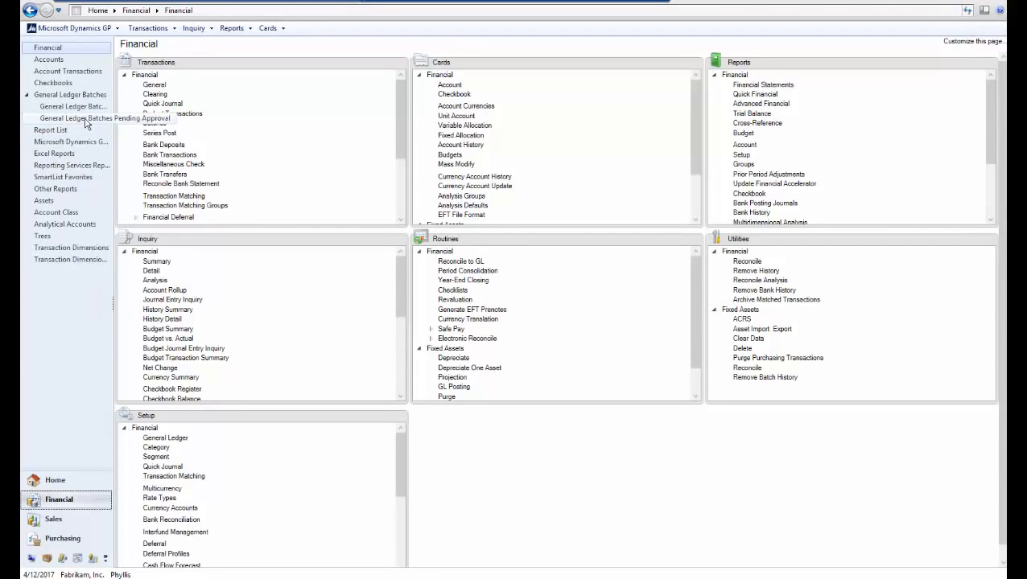
click(85, 119)
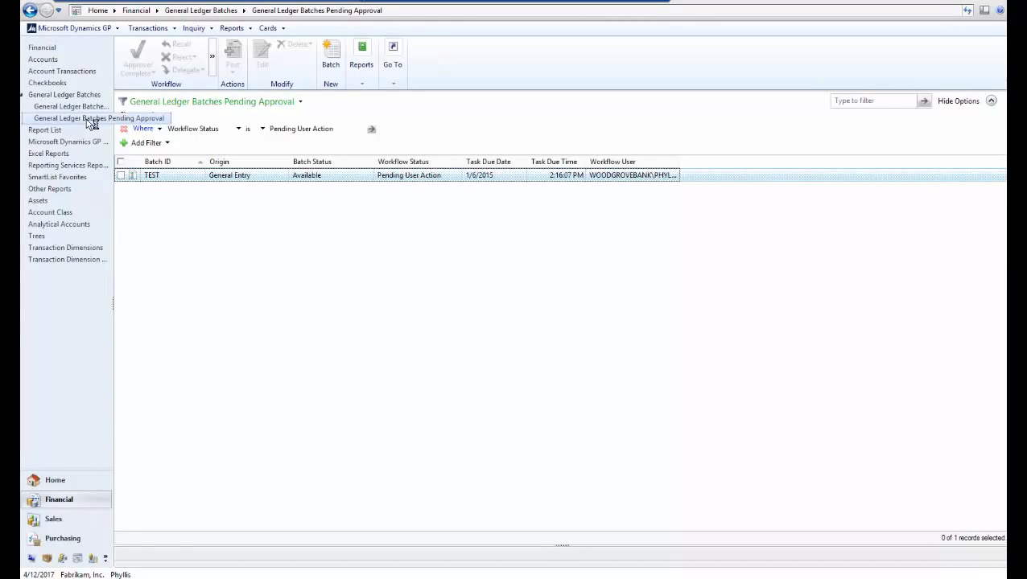
- Open the General Entry batch TEST in financial Batch Entry as the approver
click(121, 175)
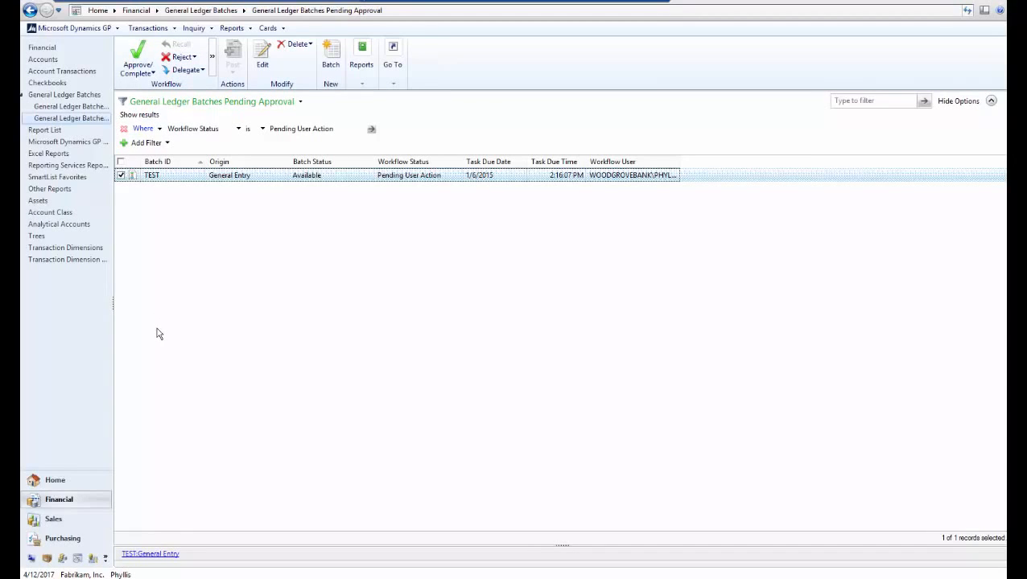
click(40, 48)
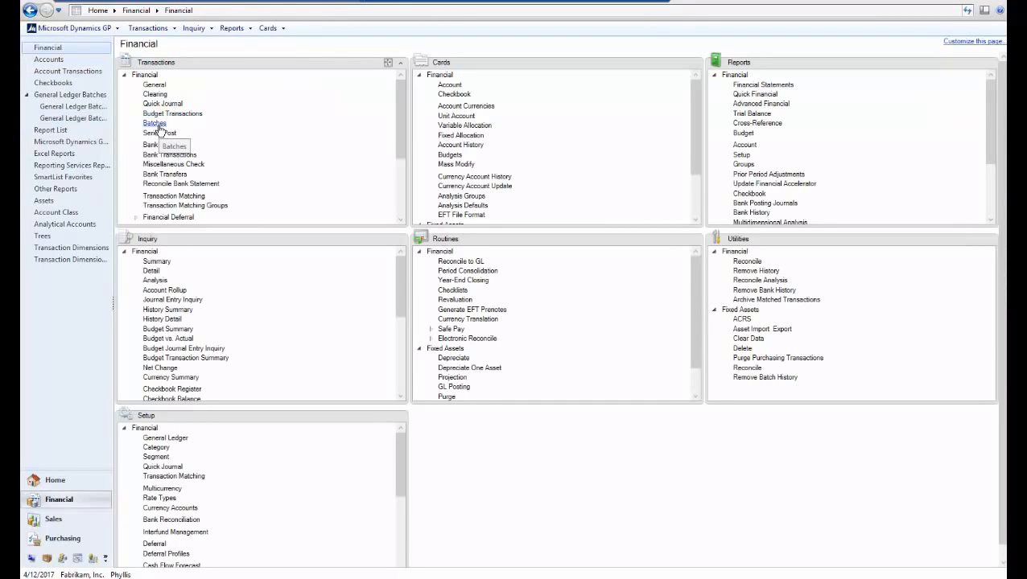
click(156, 123)
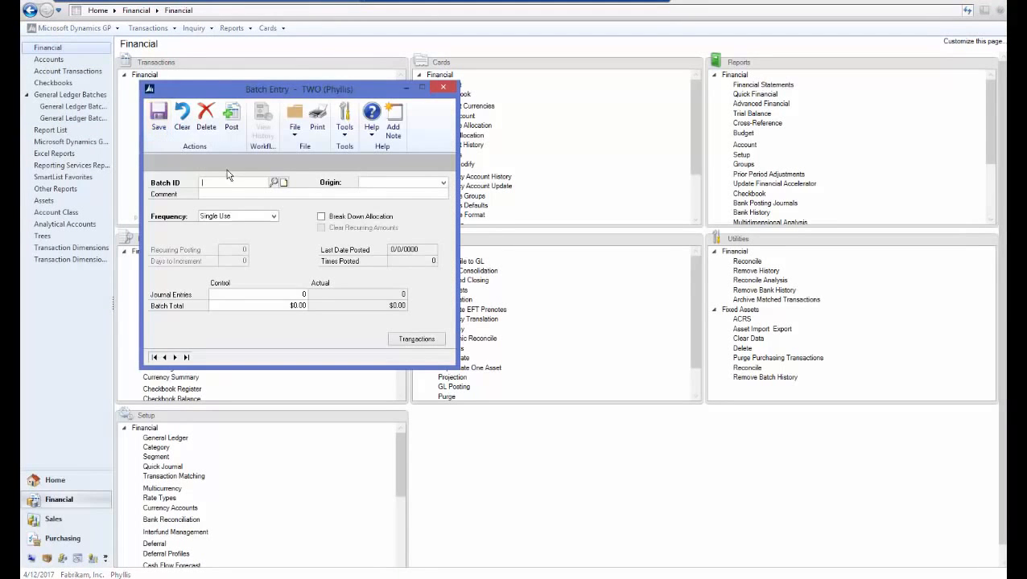
text(TE)
click(239, 194)
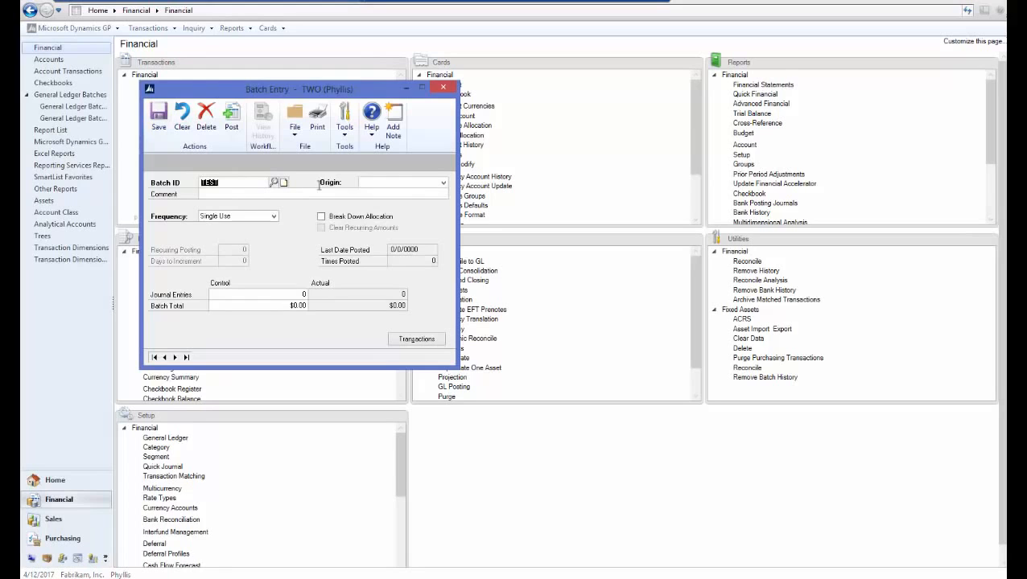
click(380, 184)
click(385, 193)
click(382, 194)
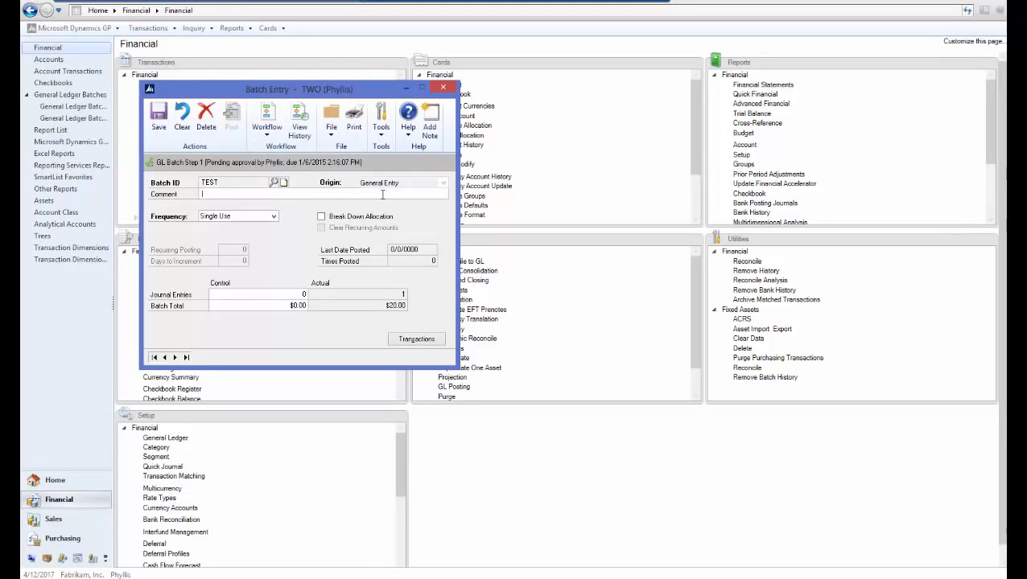
- Approve the TEST batch through its workflow without adding a comment
click(269, 137)
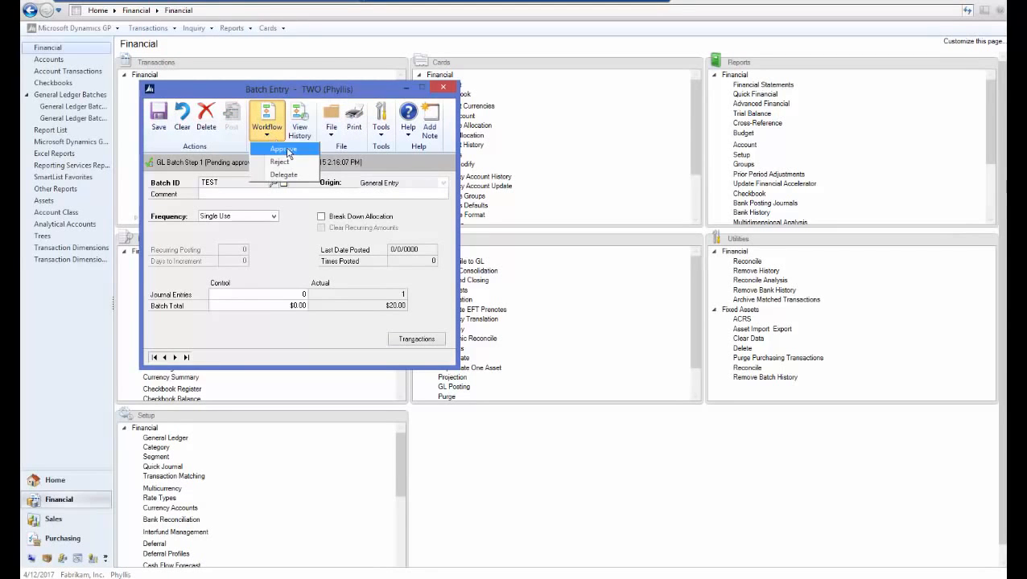
click(288, 151)
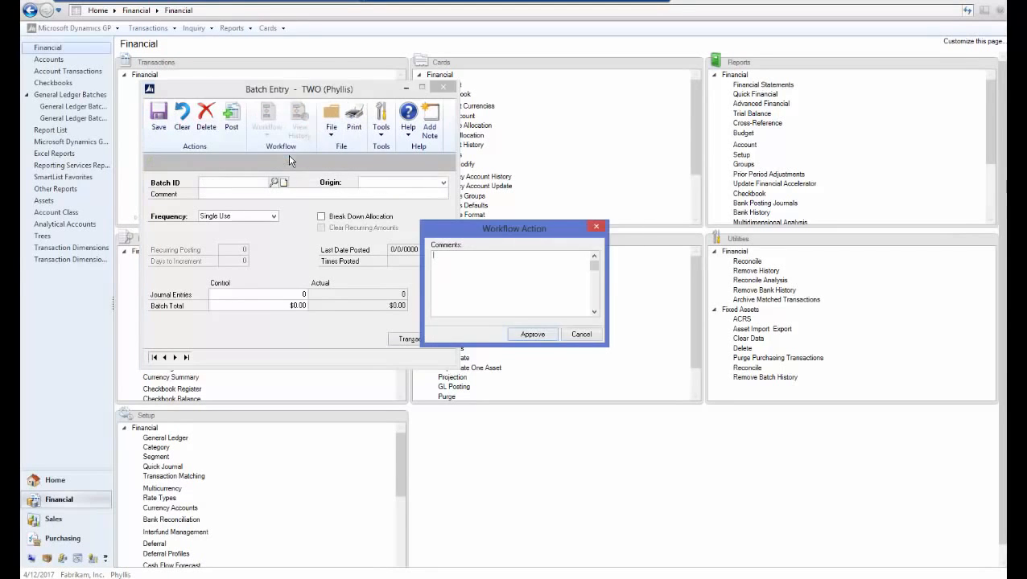
click(531, 334)
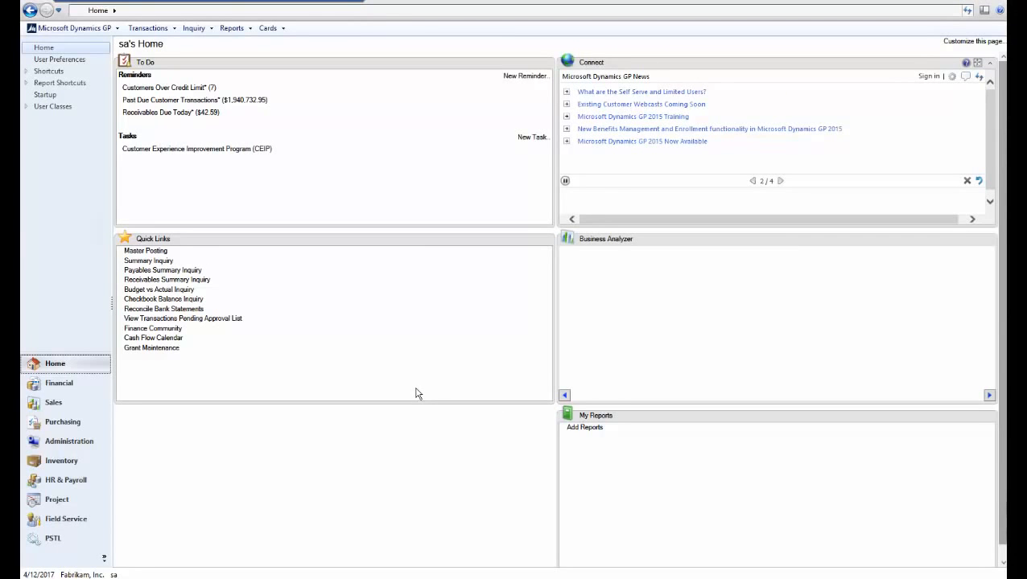
- Open Workflow Maintenance in the company setup and add Administrator as a manager of the Payables Batch Approval workflow type
click(68, 445)
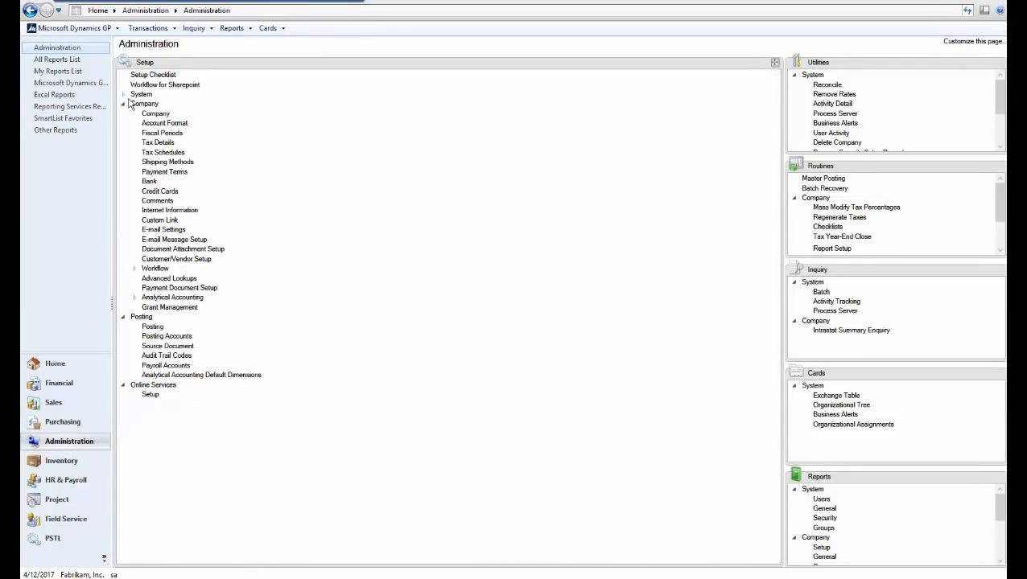
click(134, 270)
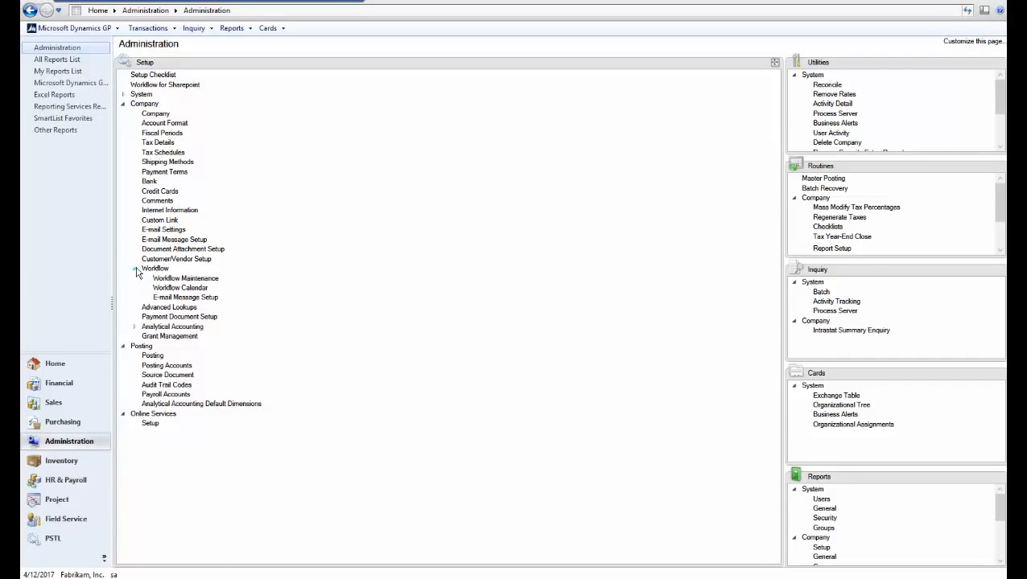
click(183, 279)
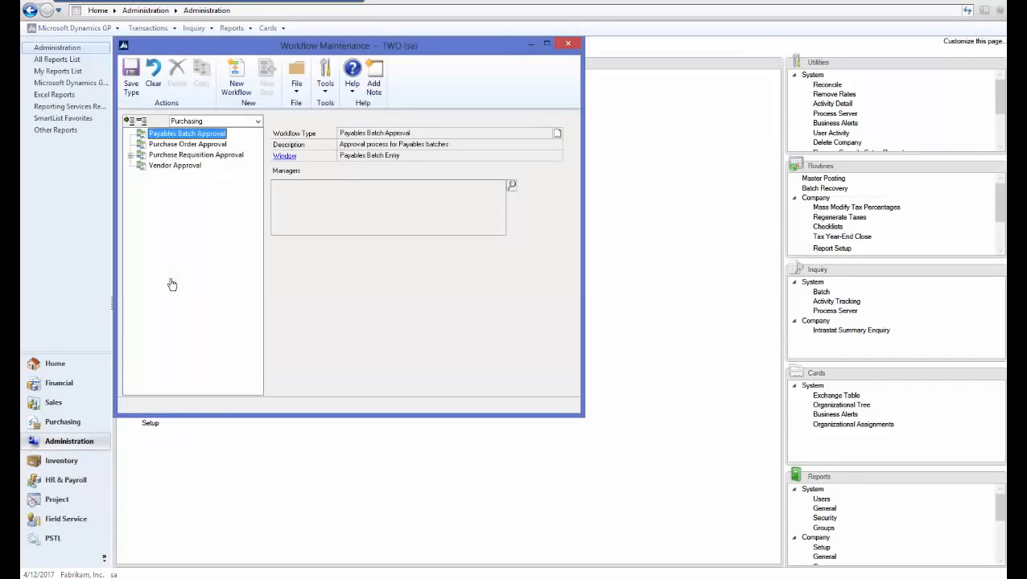
click(511, 186)
text(a)
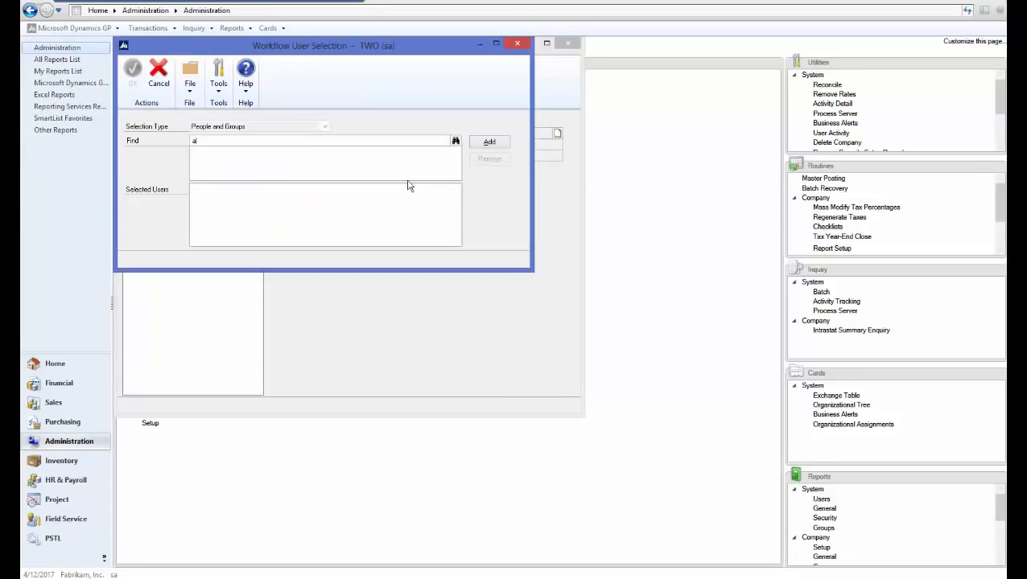
text(dm)
key(Tab)
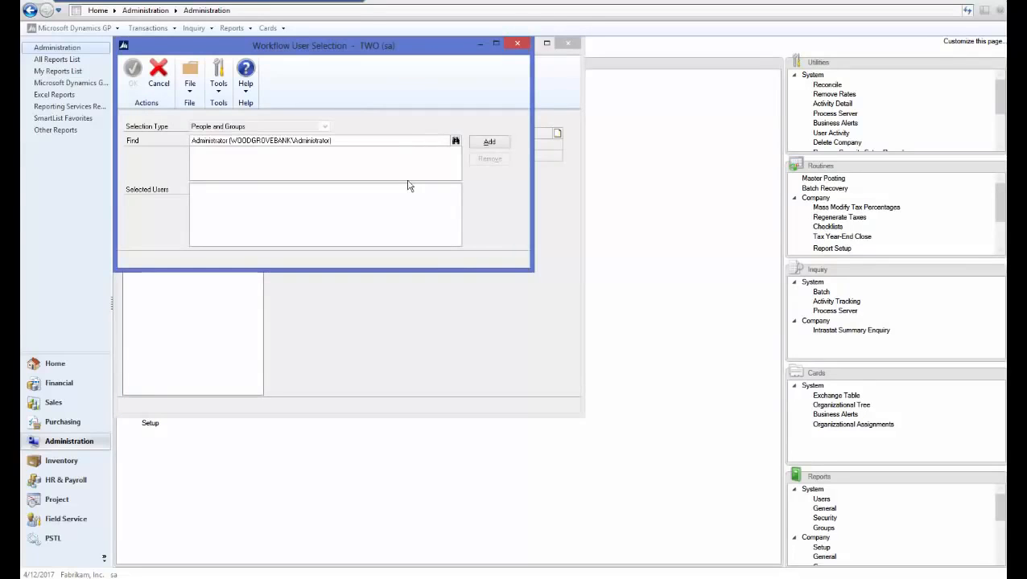
click(488, 143)
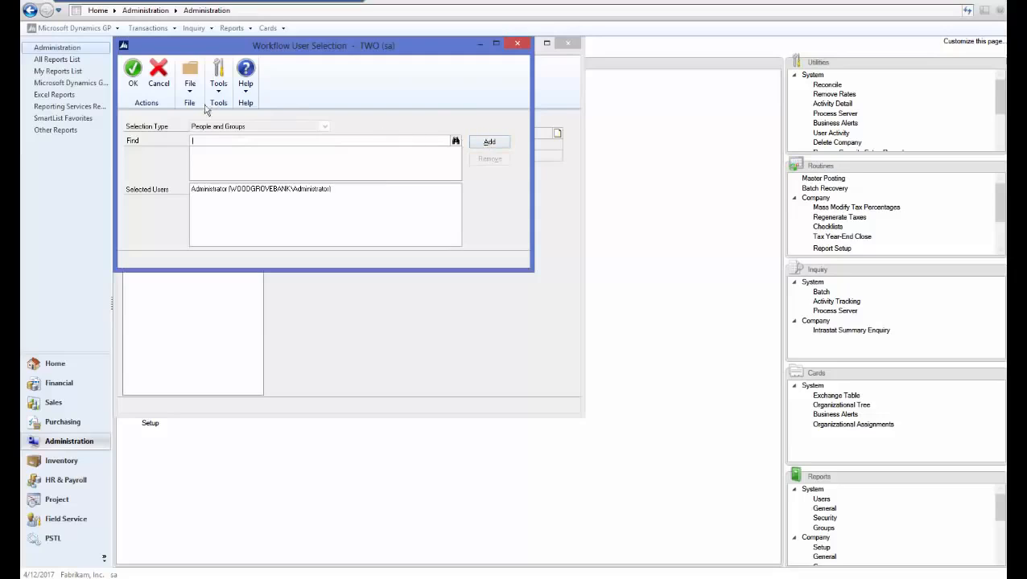
click(134, 81)
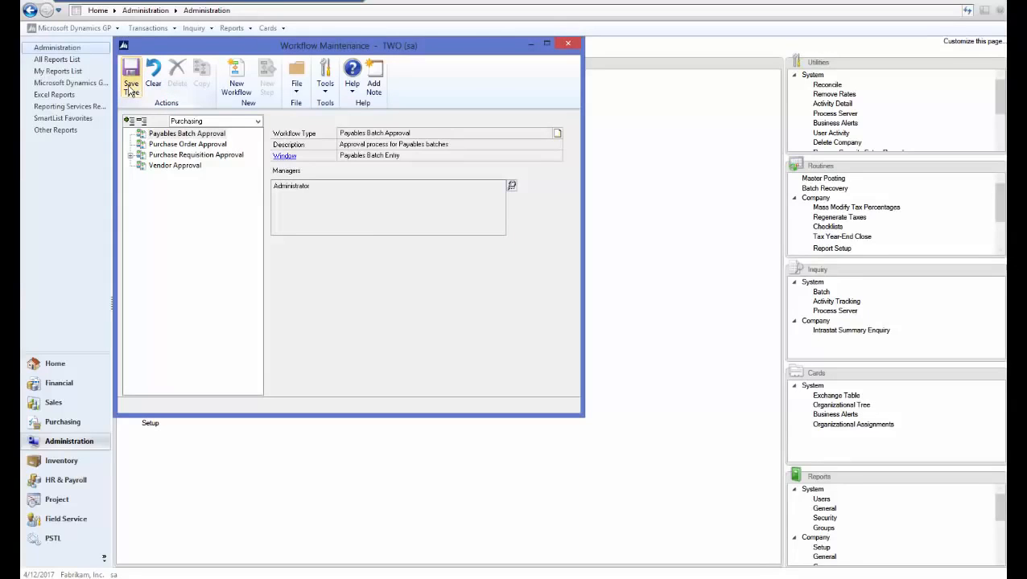
- Create a Payables Batch Approval workflow named and described "payables batch approval", enabling completion notifications, approver delegation, originator approval and at least one required approver
click(238, 78)
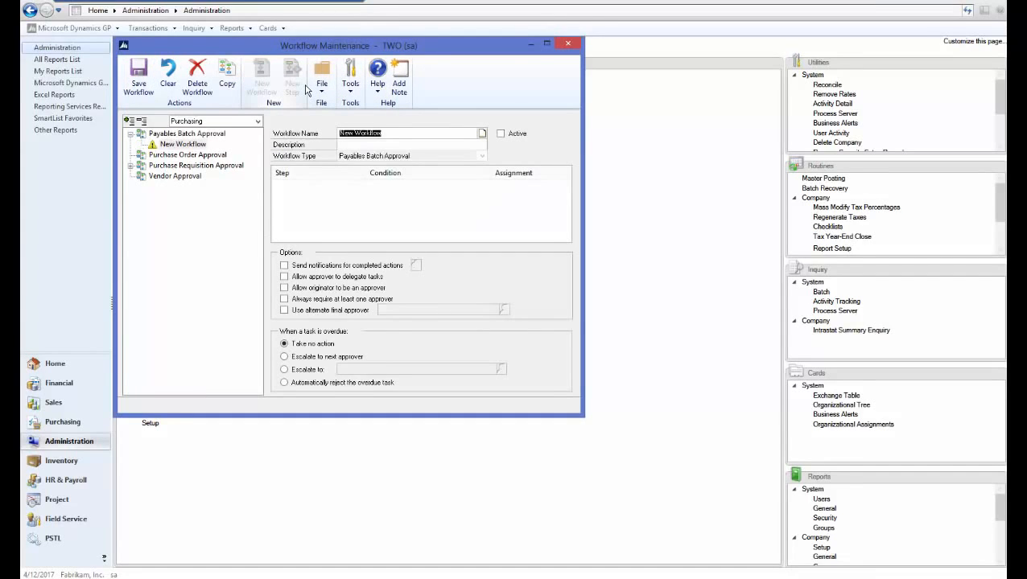
text(payables batch approval)
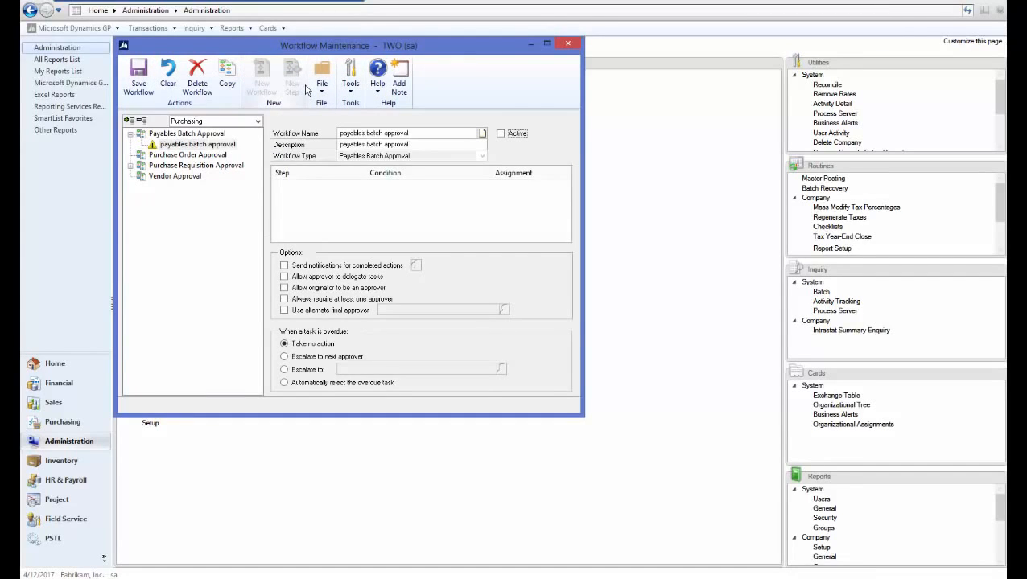
click(284, 265)
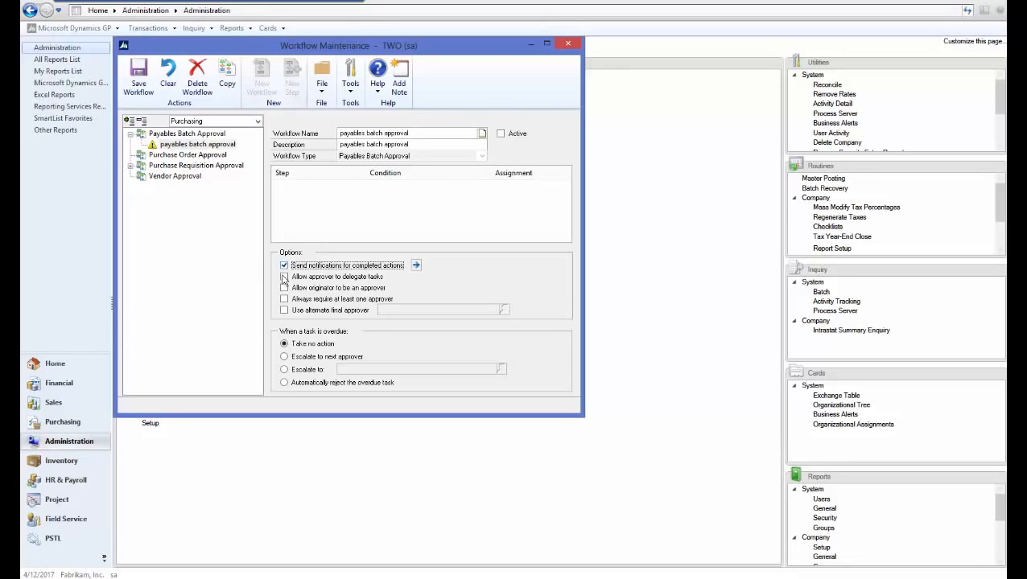
click(284, 276)
click(283, 287)
click(283, 299)
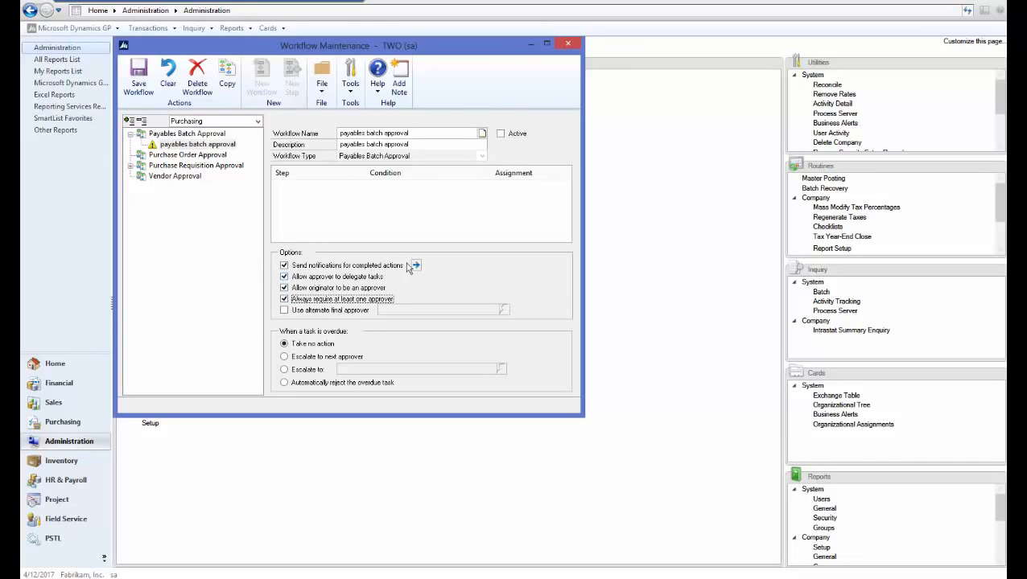
- Turn on originator e-mail notifications for every workflow action from Submit to Final Approve, and save the workflow
click(134, 136)
click(134, 147)
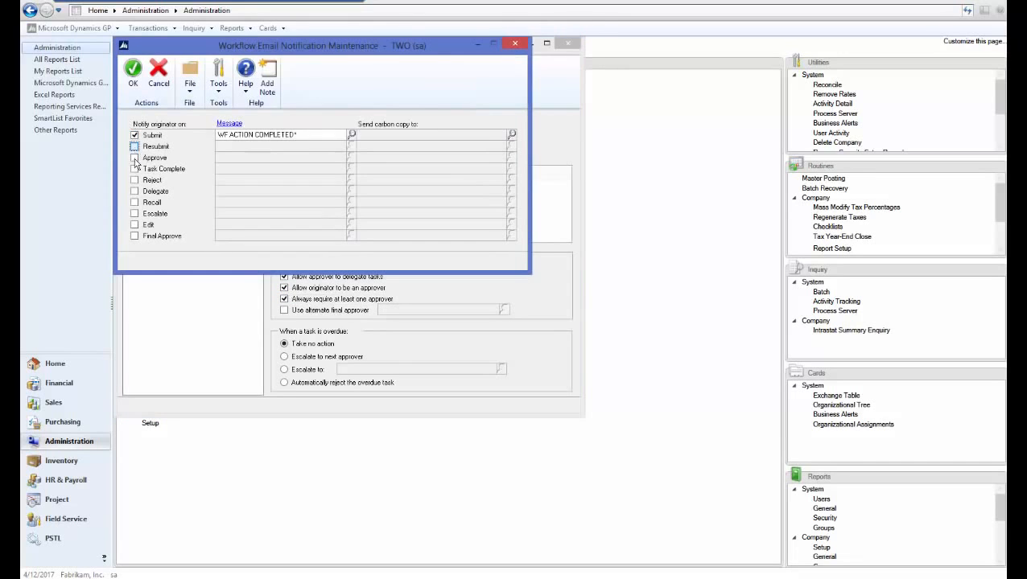
click(134, 157)
click(134, 169)
click(134, 180)
click(134, 192)
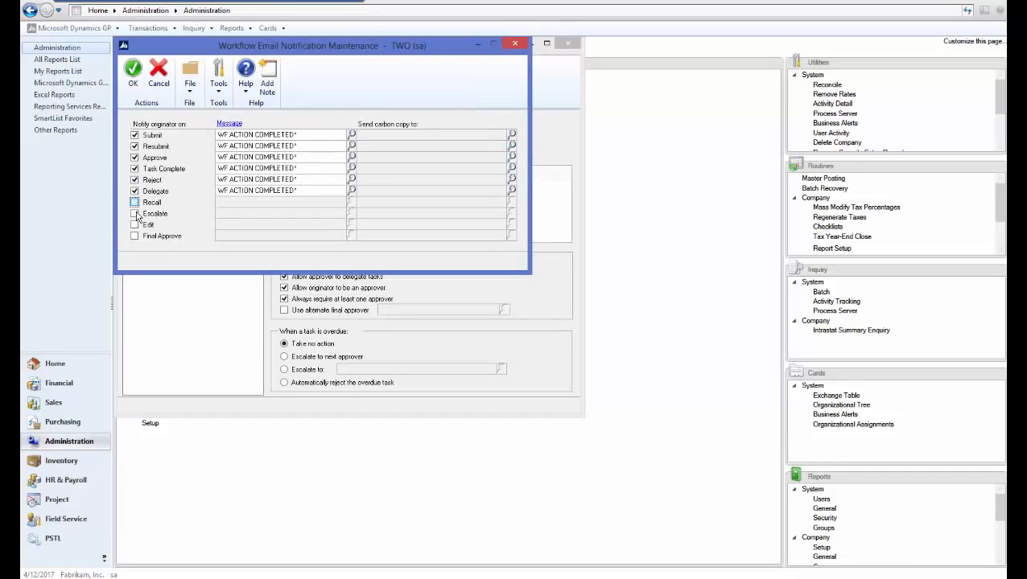
click(135, 203)
click(134, 214)
click(135, 225)
click(134, 237)
click(133, 71)
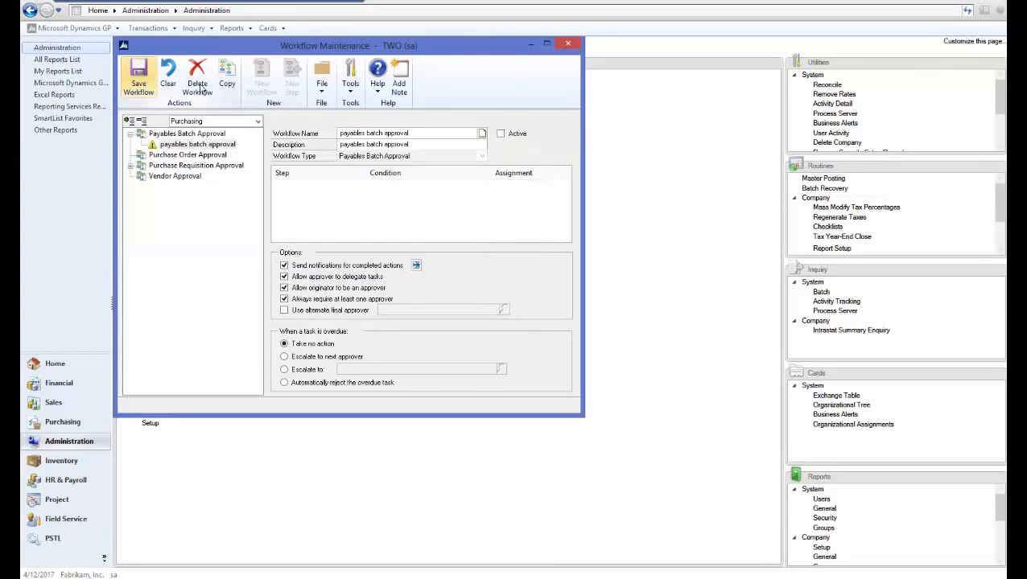
click(138, 79)
- Add a step to the payables batch approval workflow with the name and description "Payables Batch"
click(292, 80)
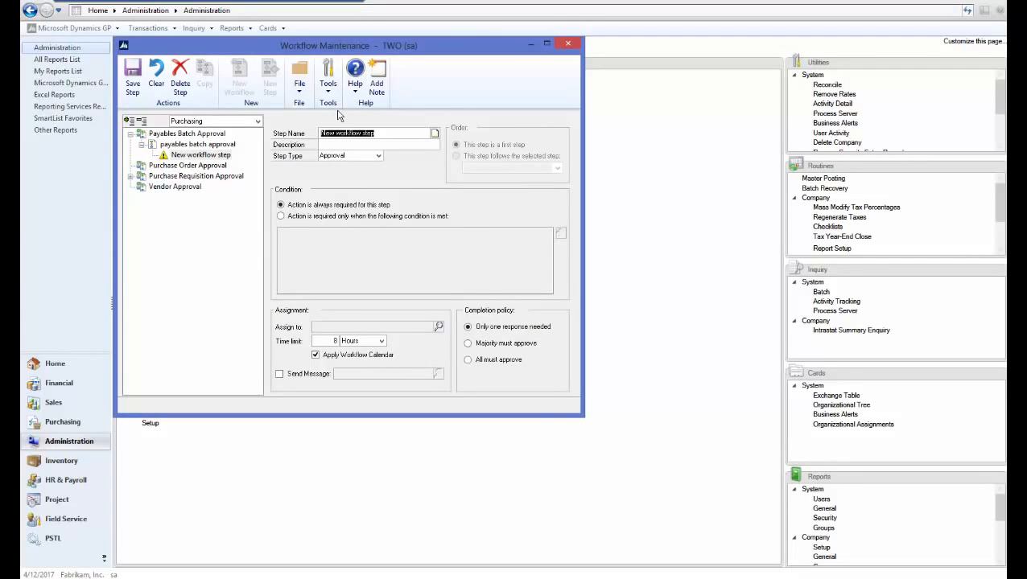
text(Payables Batch)
key(Tab)
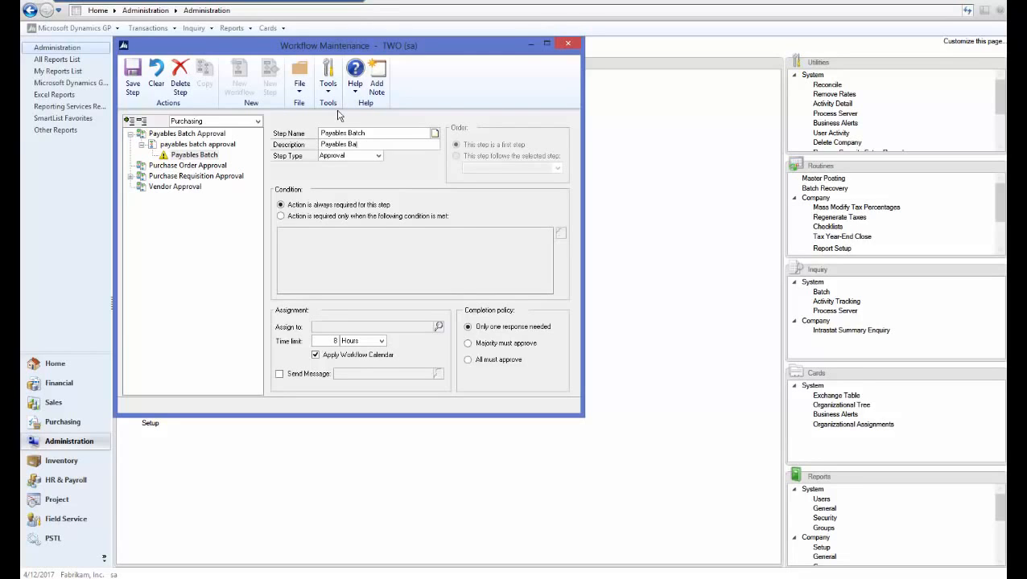
text(Payables Batch)
key(Tab)
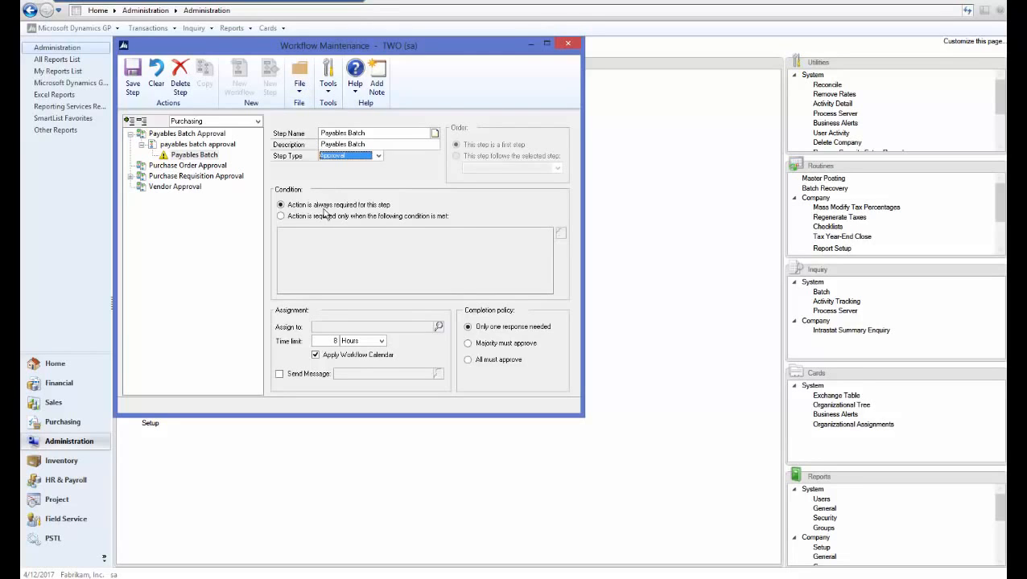
- Require the step's action only when Batch Header.Batch ID contains TEST
click(299, 218)
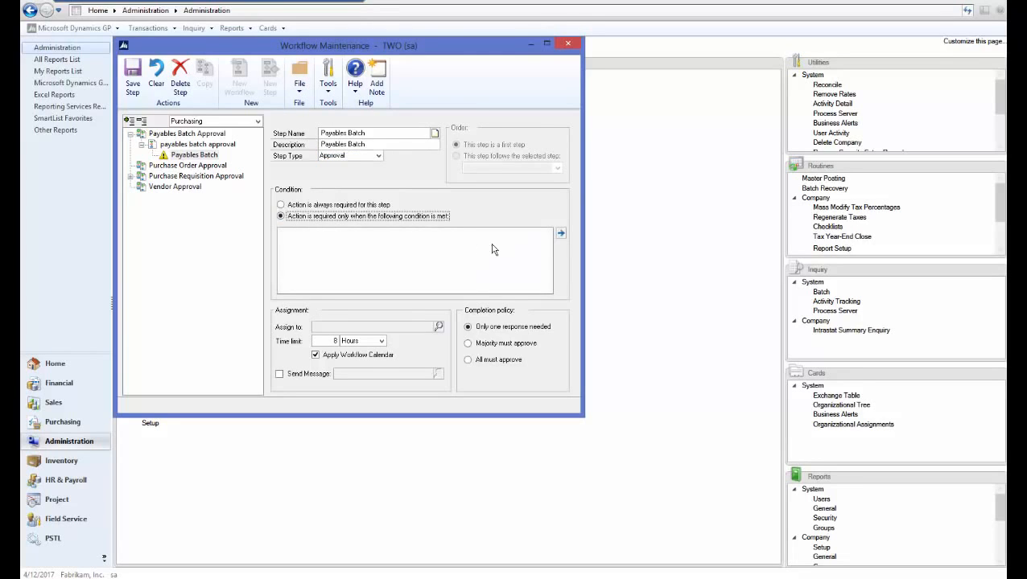
click(561, 234)
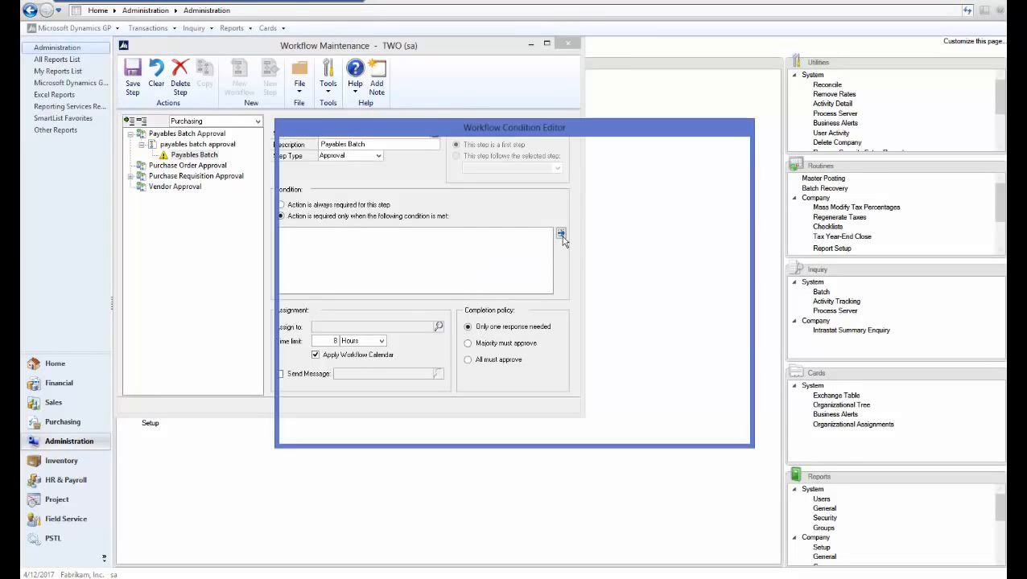
click(409, 168)
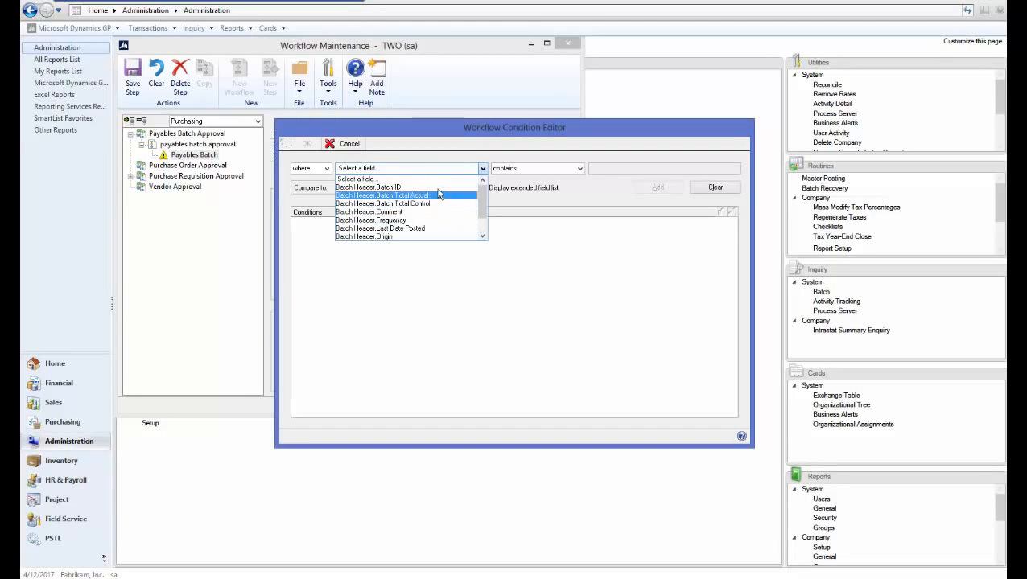
click(439, 187)
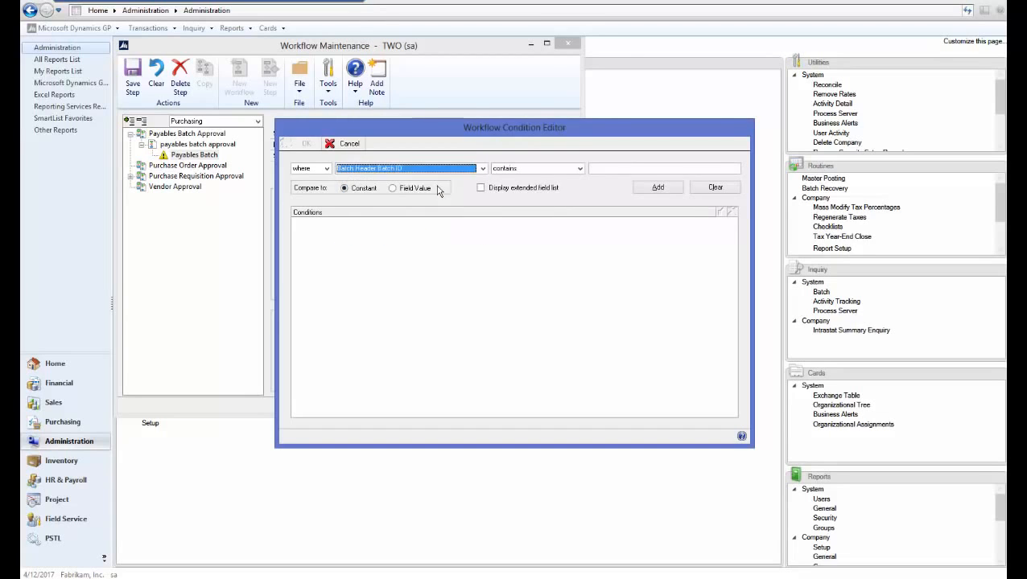
click(600, 168)
text(TEST)
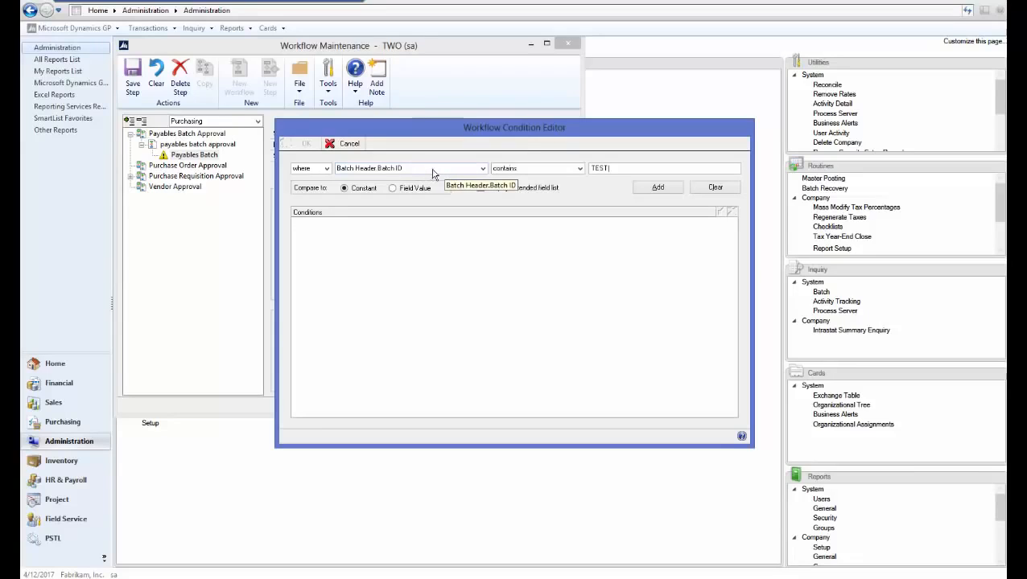
click(657, 187)
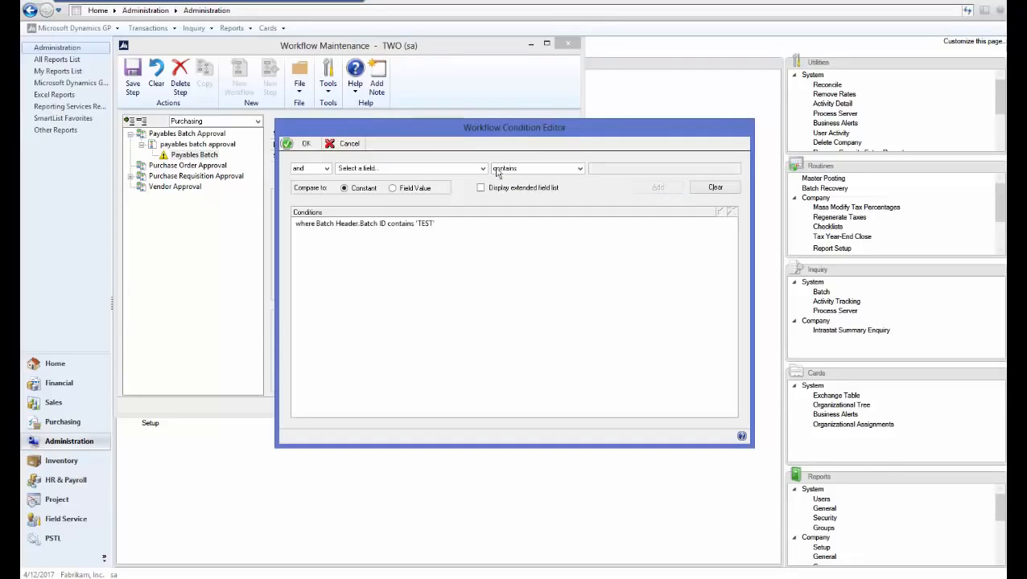
click(305, 144)
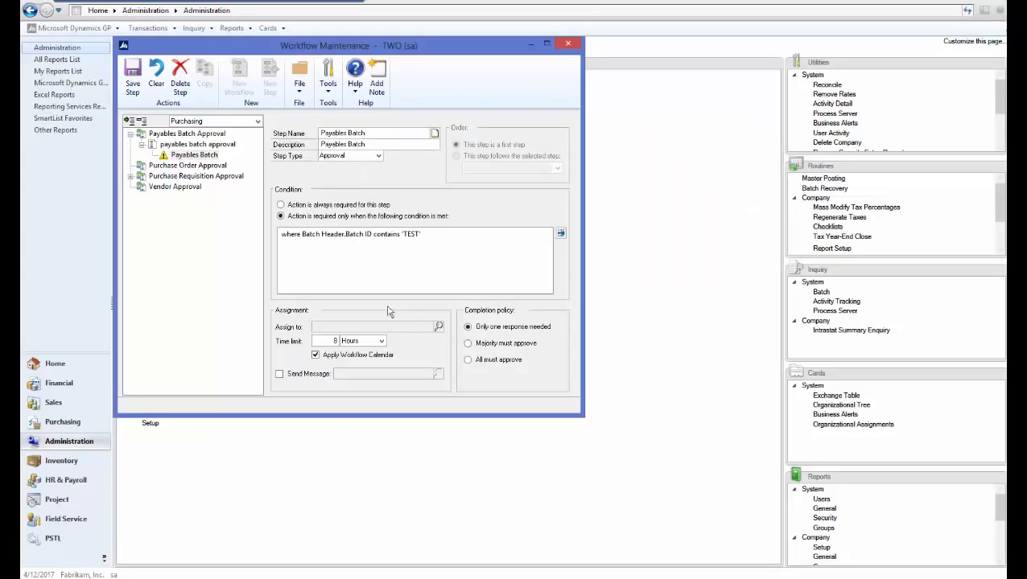
- Assign the Payables Batch step to the approver's user account
click(438, 326)
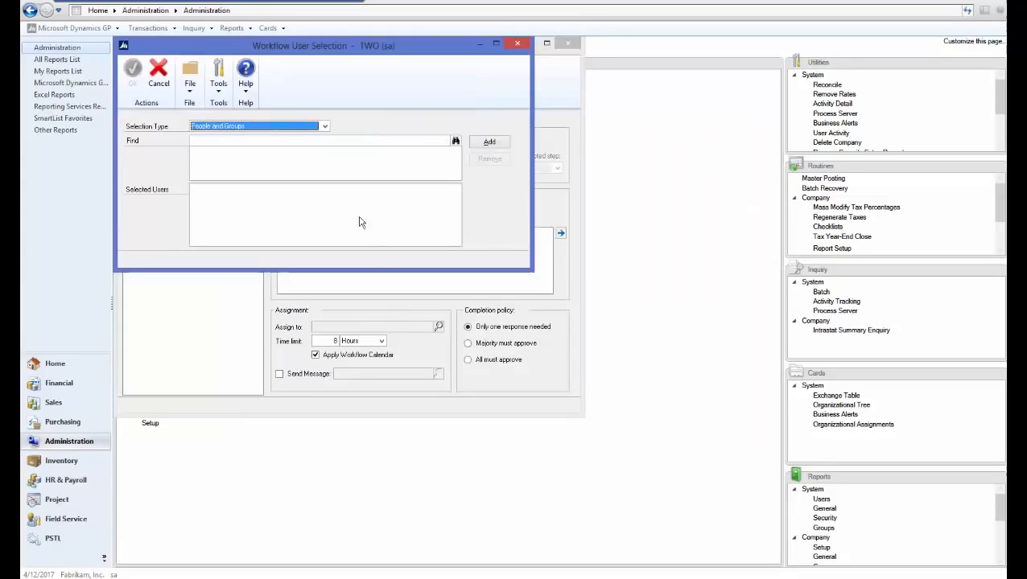
click(285, 140)
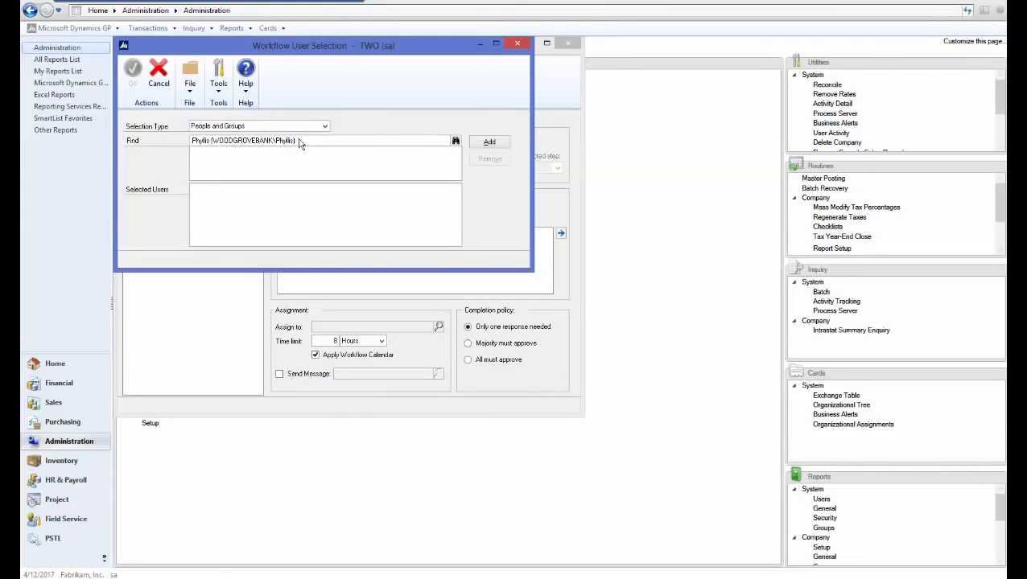
click(486, 143)
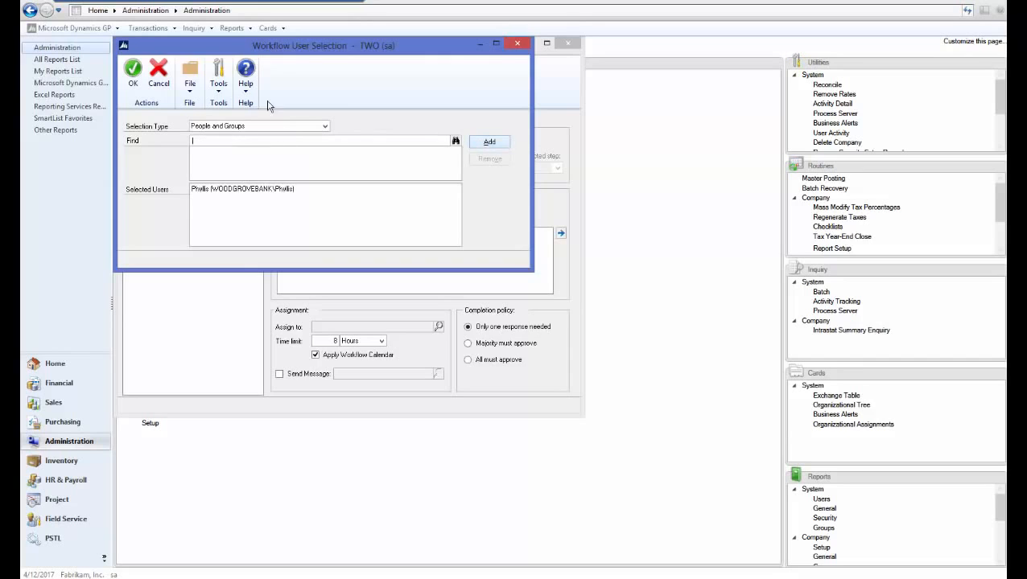
click(135, 79)
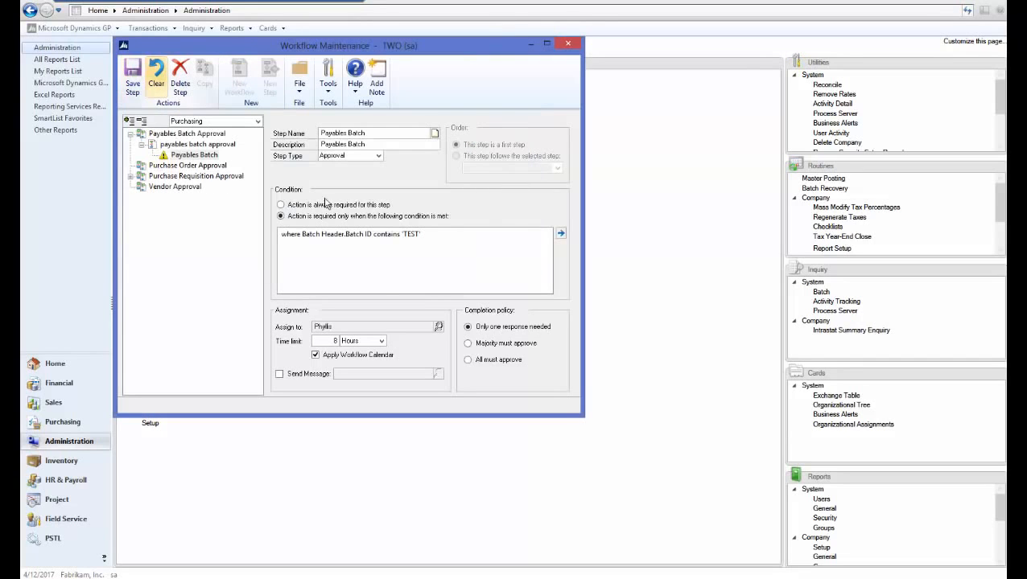
- Turn on the assignment message for the Payables Batch step, and save the payables batch approval workflow as active
click(279, 375)
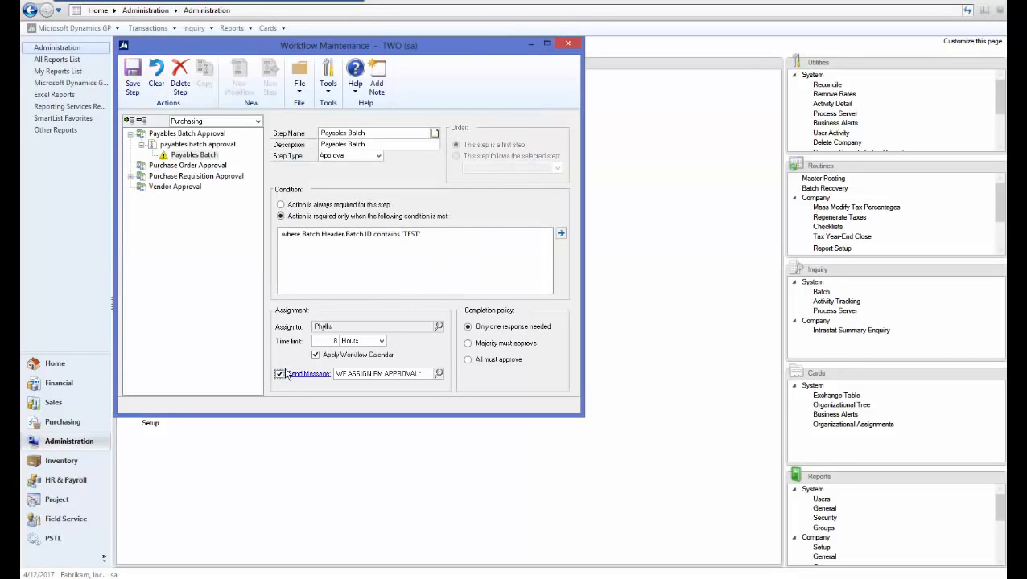
click(134, 90)
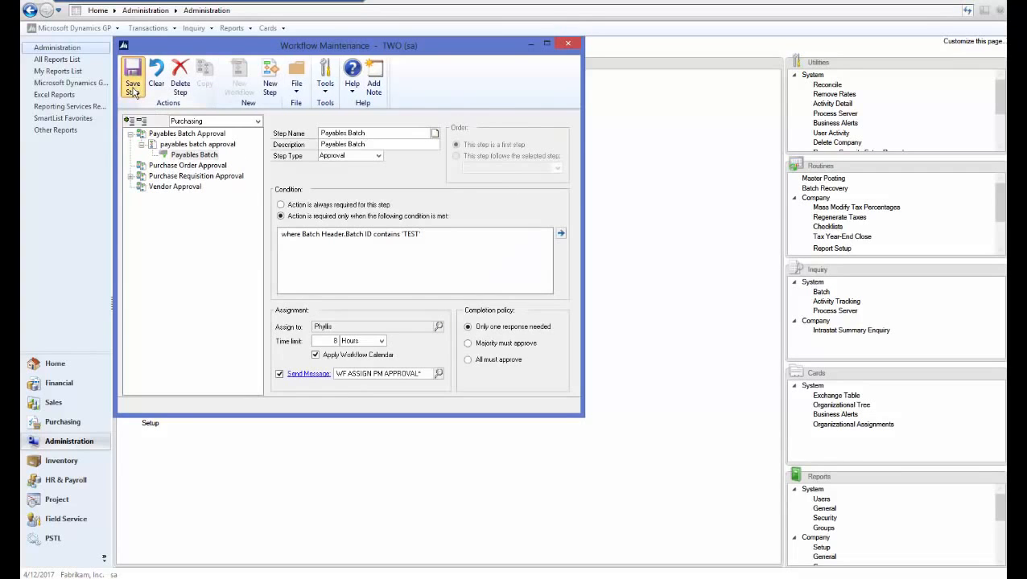
click(197, 144)
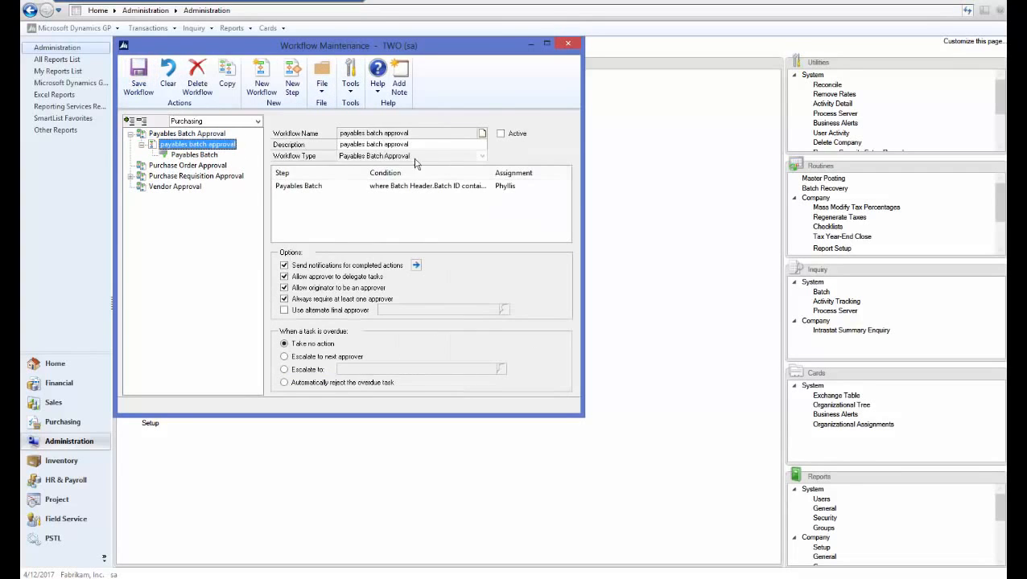
click(501, 134)
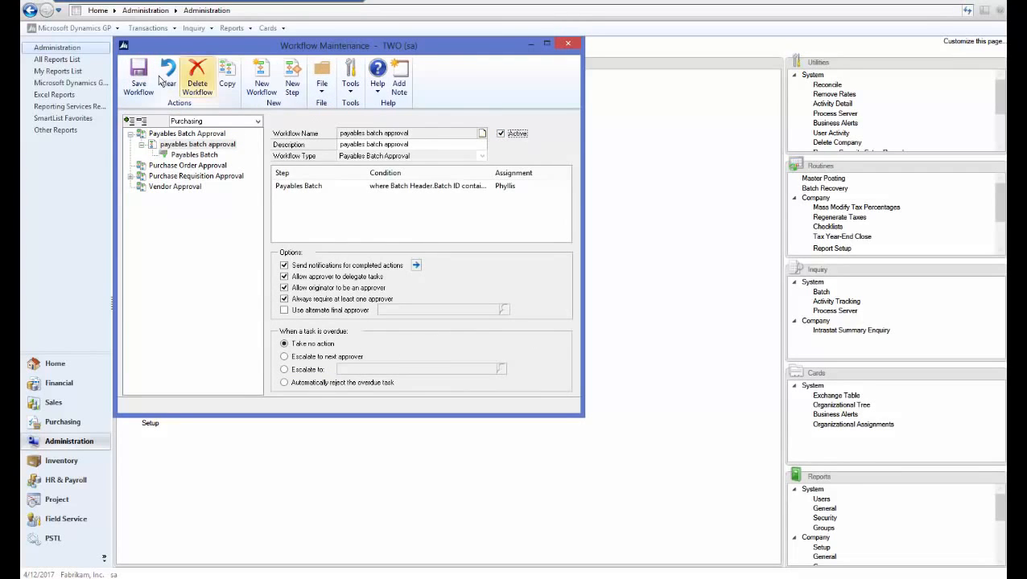
click(137, 80)
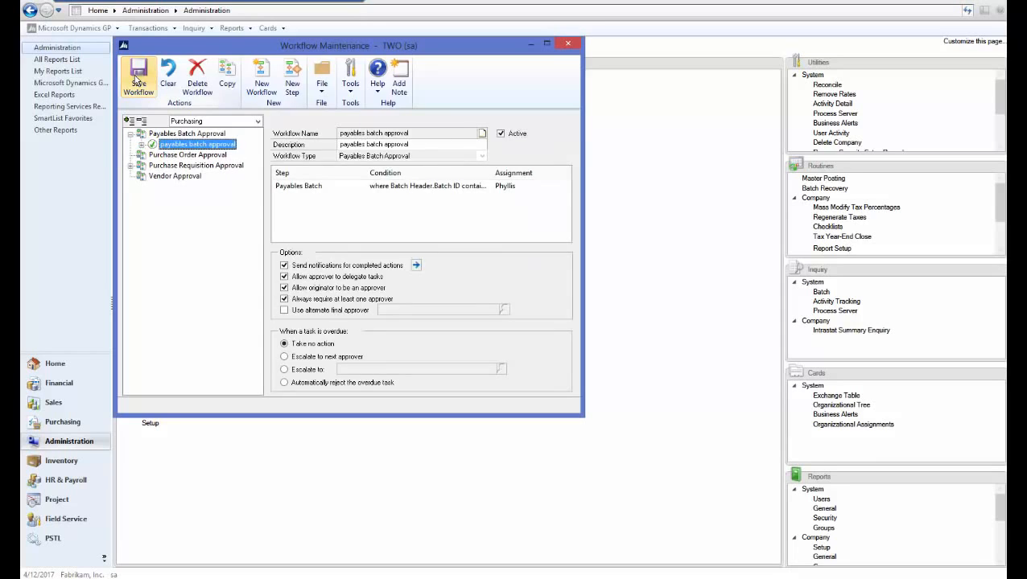
click(568, 45)
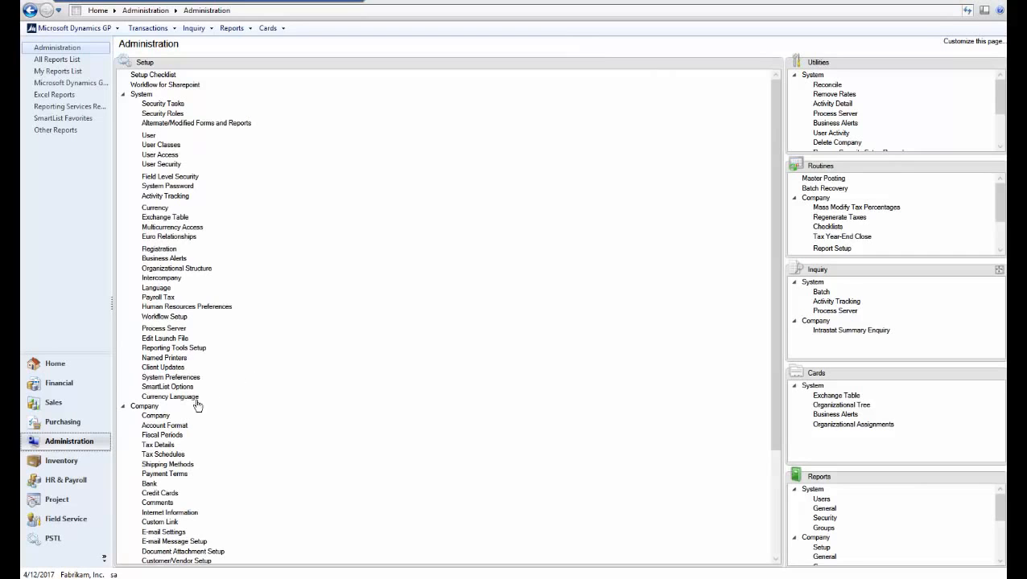
- Create a payables batch with the ID TEST and the origin Payables Trx Entry
click(65, 422)
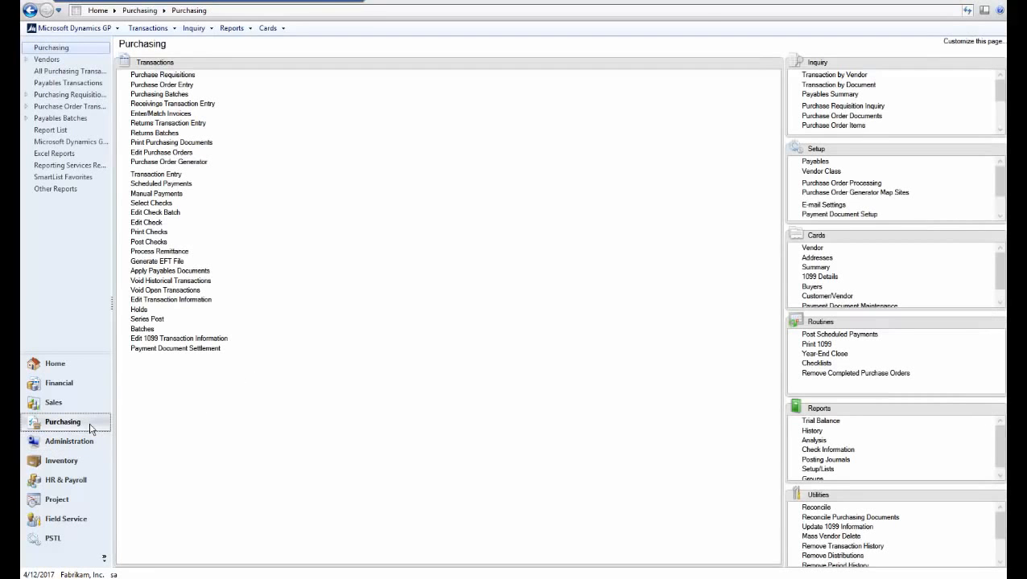
click(142, 329)
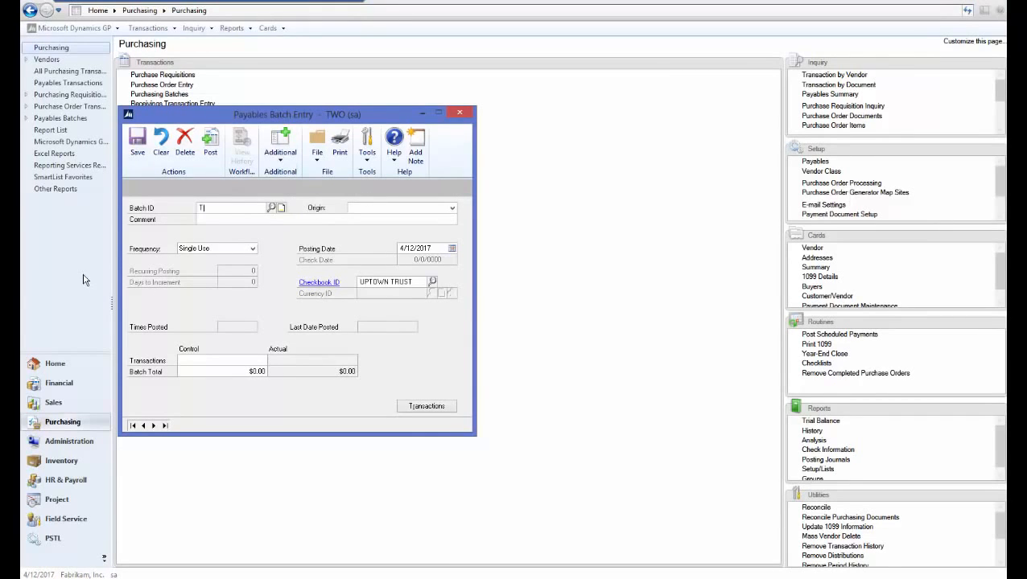
text(EST)
key(Tab)
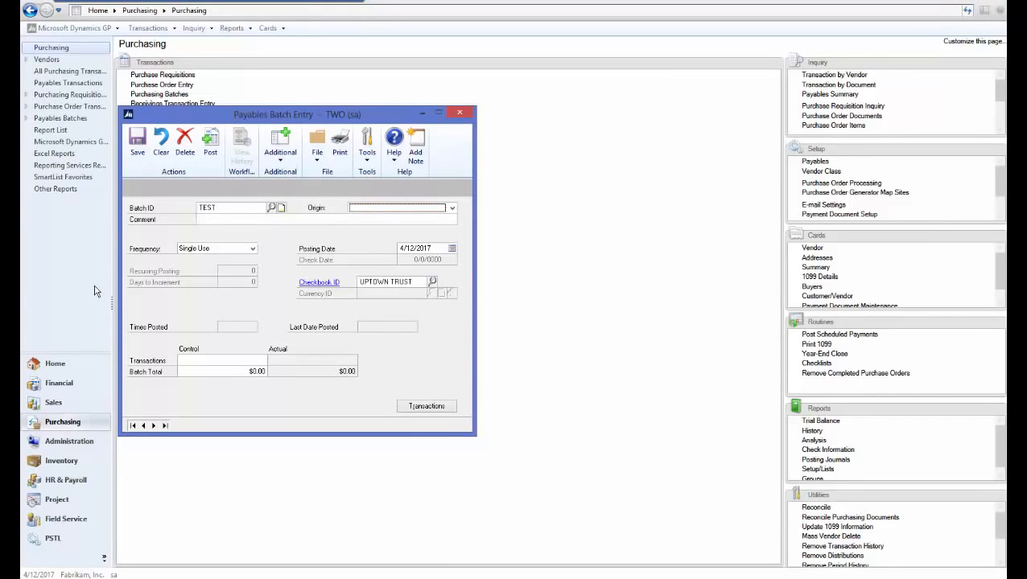
click(370, 210)
click(377, 215)
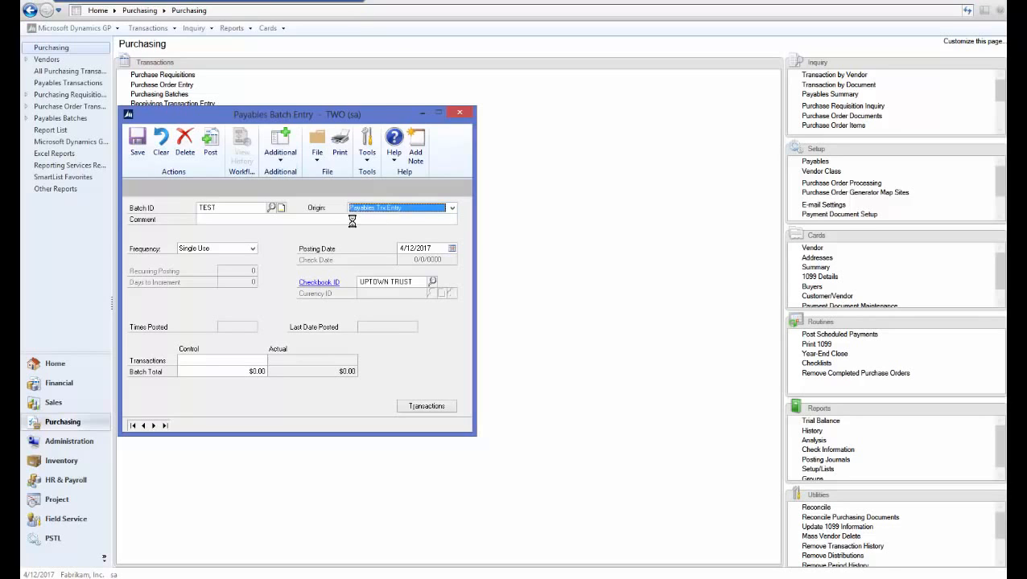
click(352, 221)
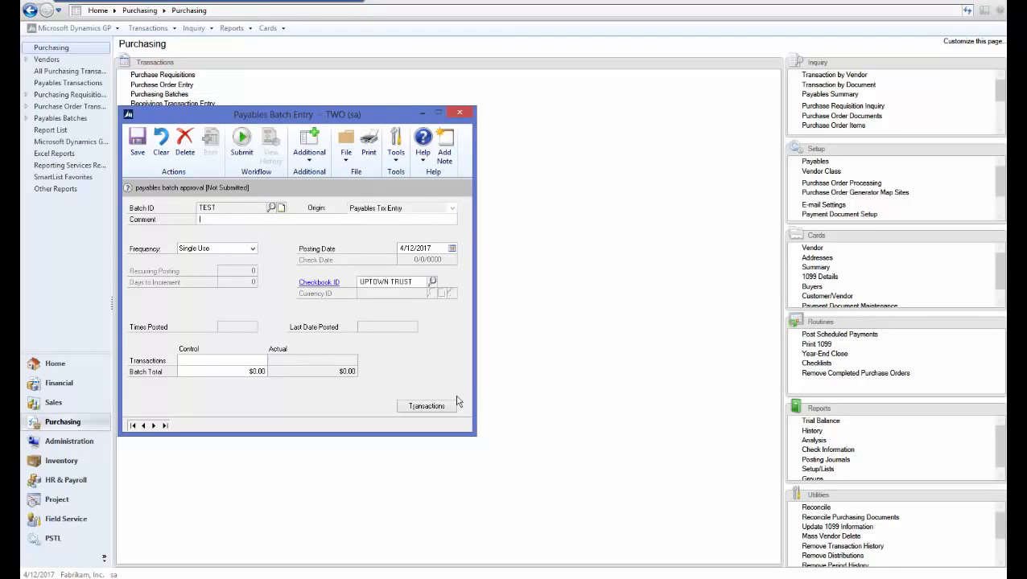
- Start an invoice in batch TEST with description TEST, vendor A Travel Company (ACETRAVE0001) and document number TEST123
click(431, 406)
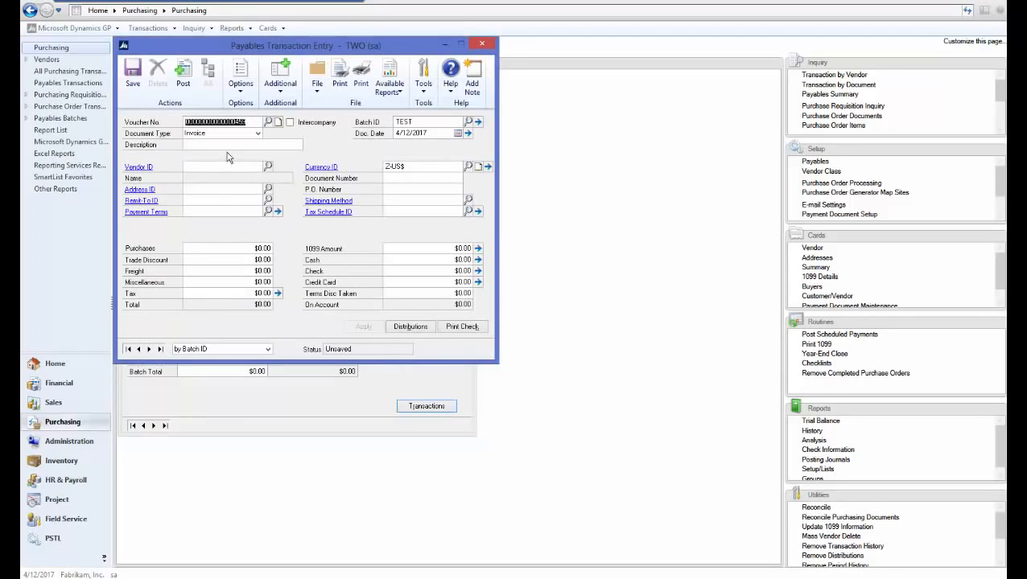
click(224, 145)
text(TEST)
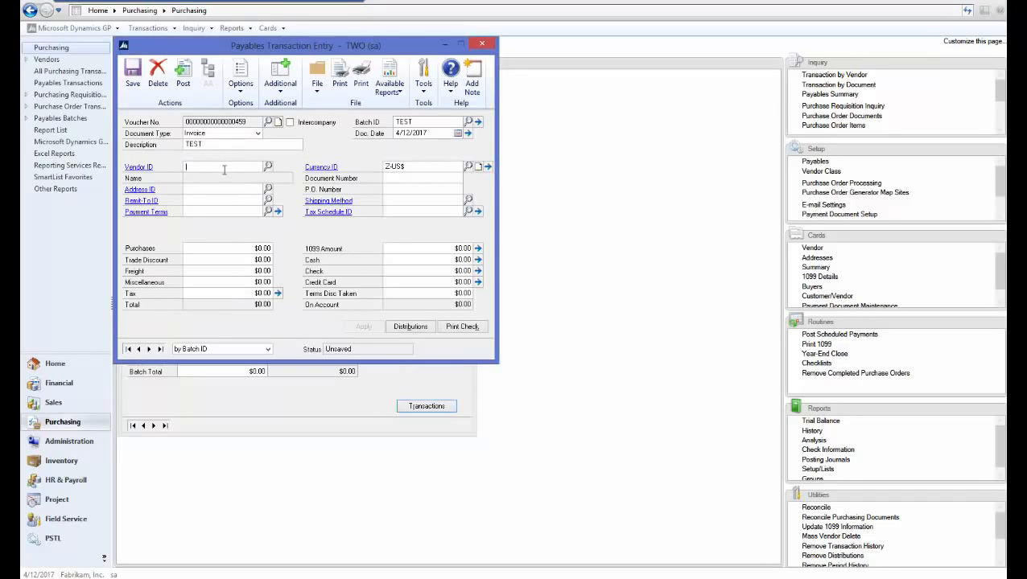
click(268, 167)
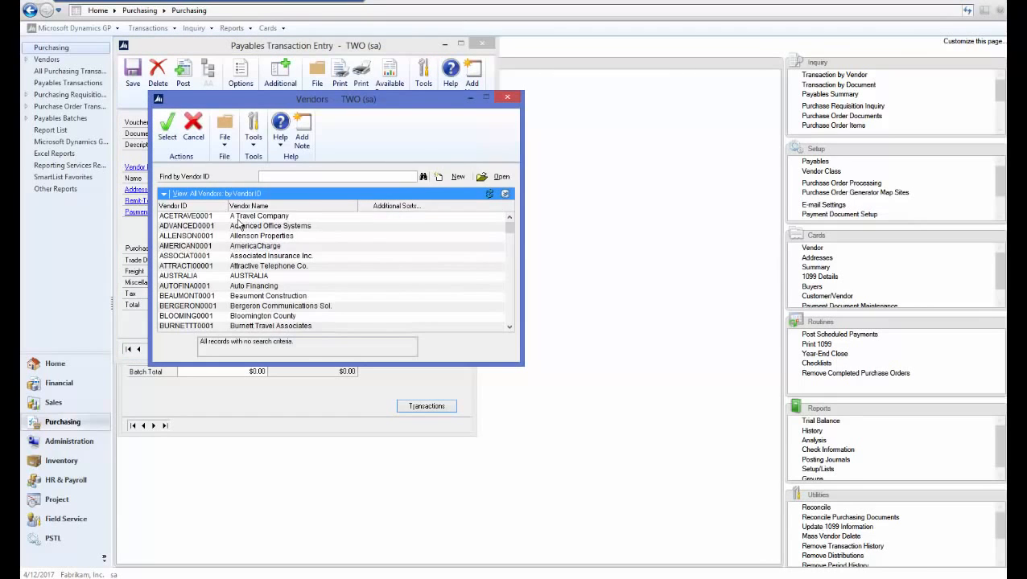
double_click(261, 219)
click(396, 180)
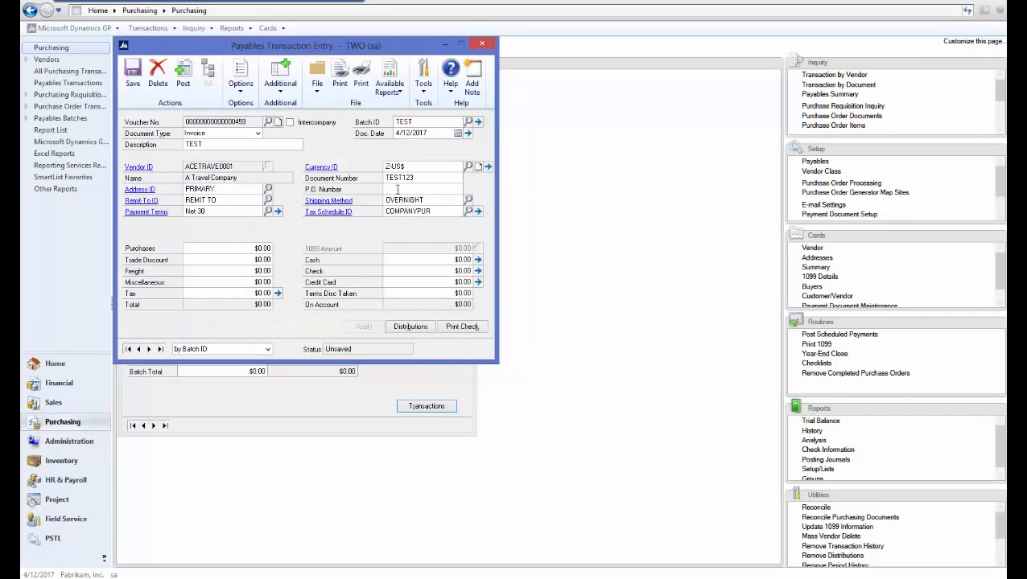
- Set the invoice's purchases amount to $10.00, save the transaction and close its entry window
click(249, 247)
text(10)
key(Tab)
click(132, 75)
click(483, 44)
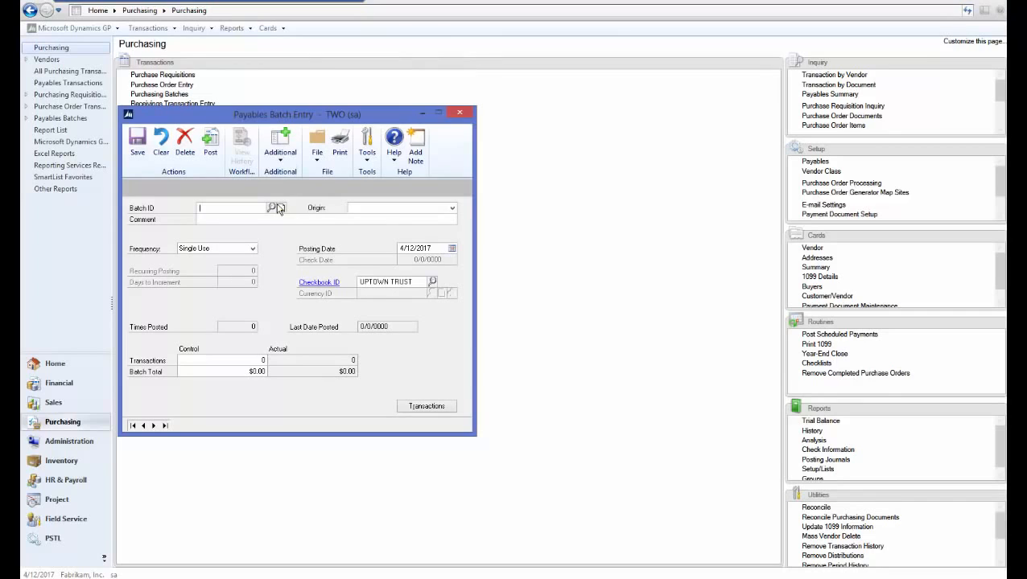
- Reopen payables batch TEST with origin Payables Trx Entry and submit it for workflow approval without a comment
text(TEST)
click(429, 209)
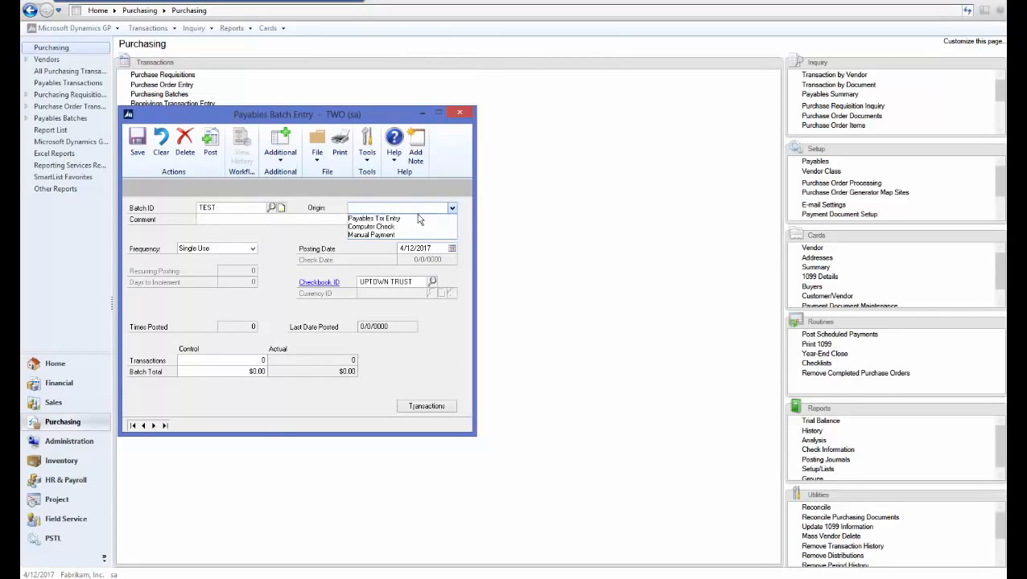
click(414, 219)
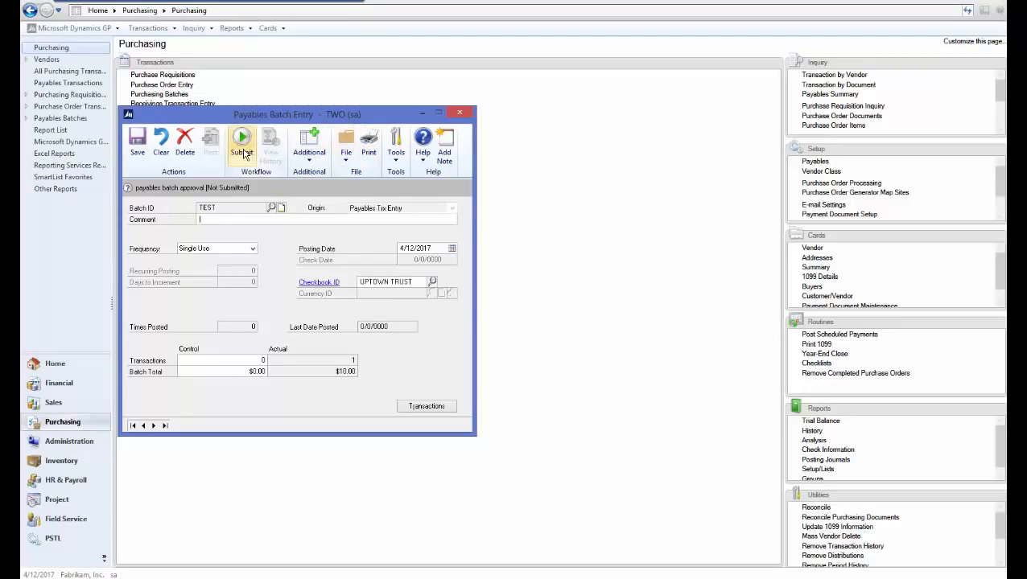
click(249, 164)
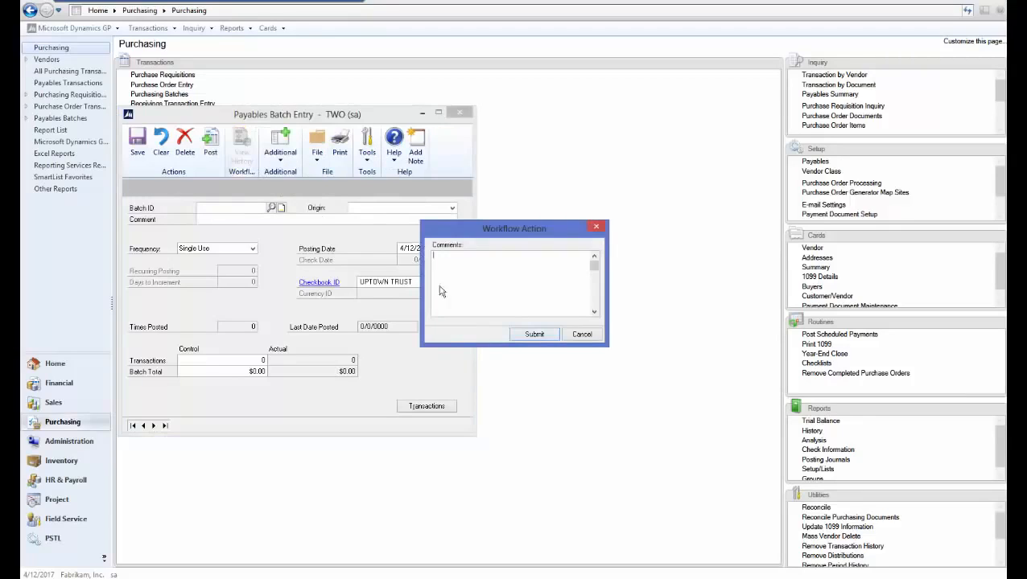
click(531, 334)
click(459, 114)
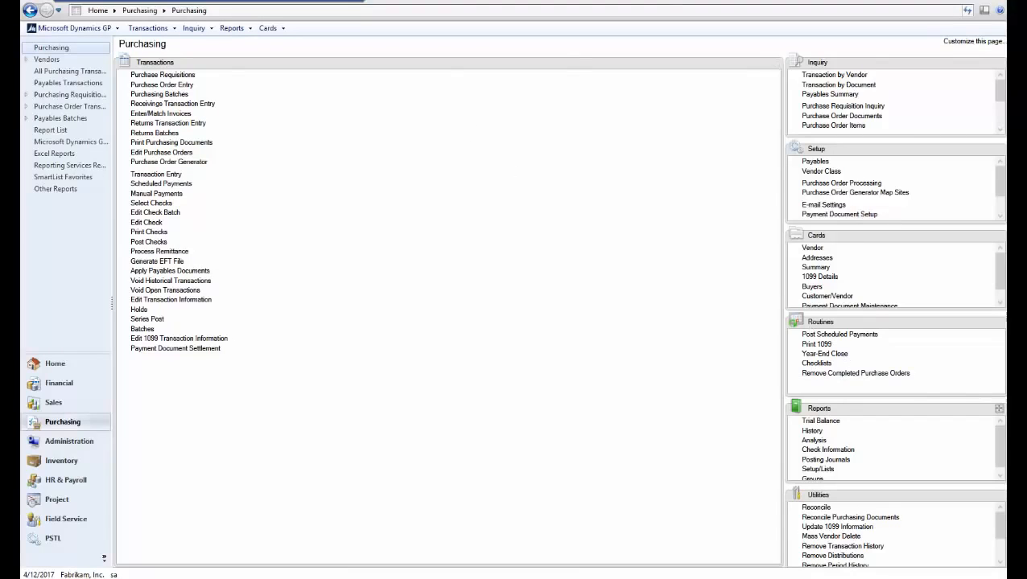
- In the approver's session, open the list of payables batches pending approval and select batch TEST
click(54, 364)
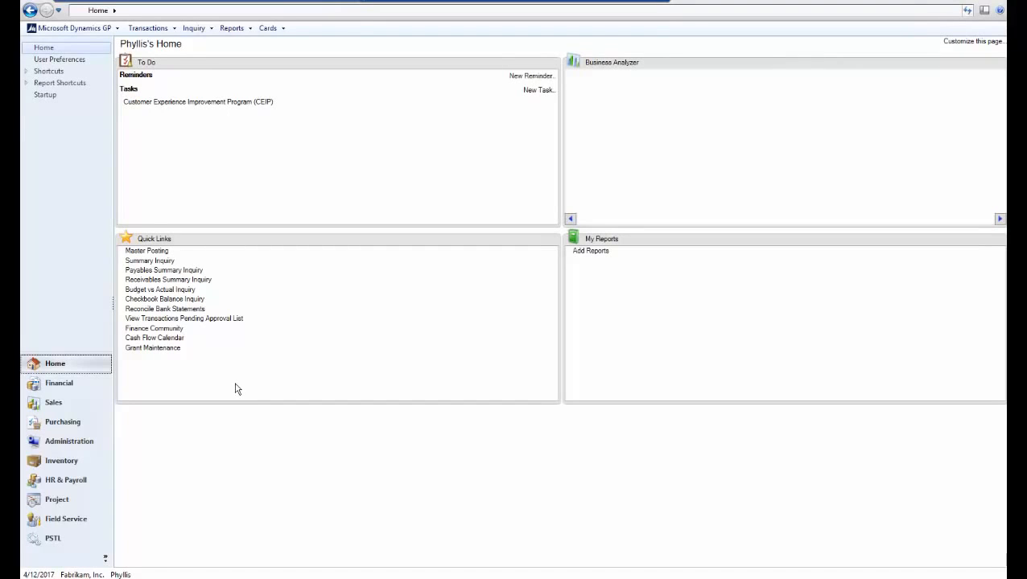
click(77, 425)
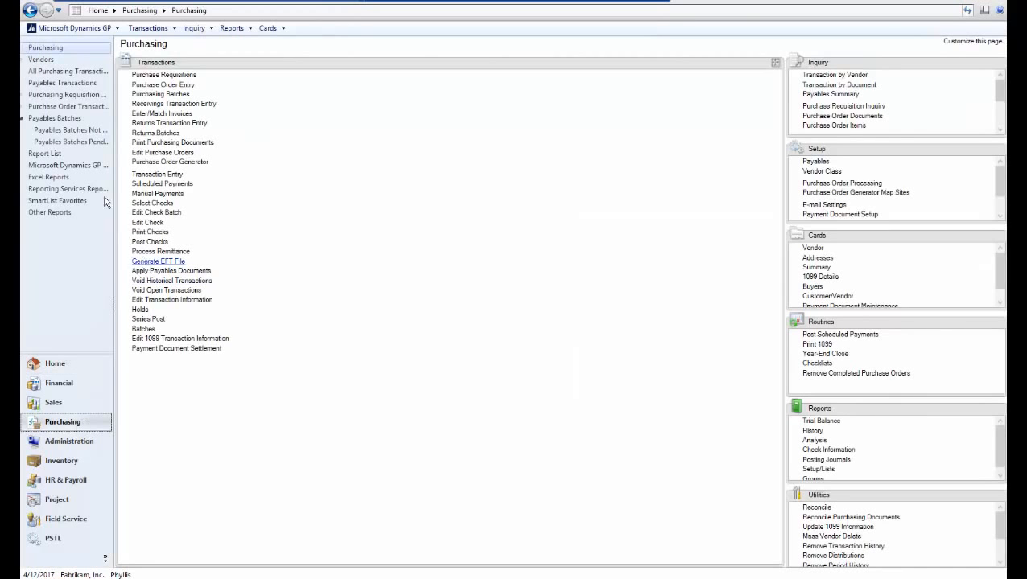
click(80, 142)
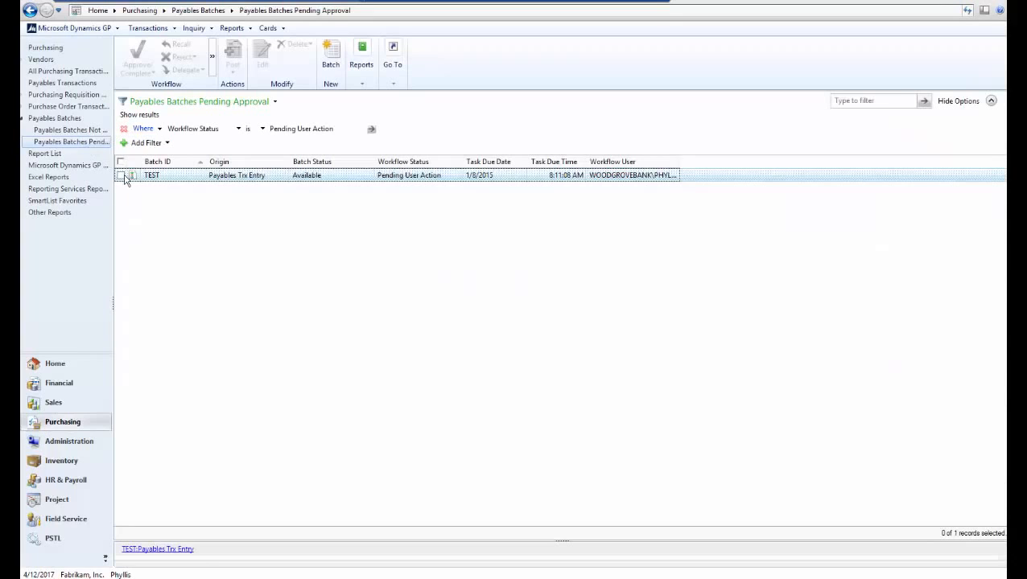
click(121, 176)
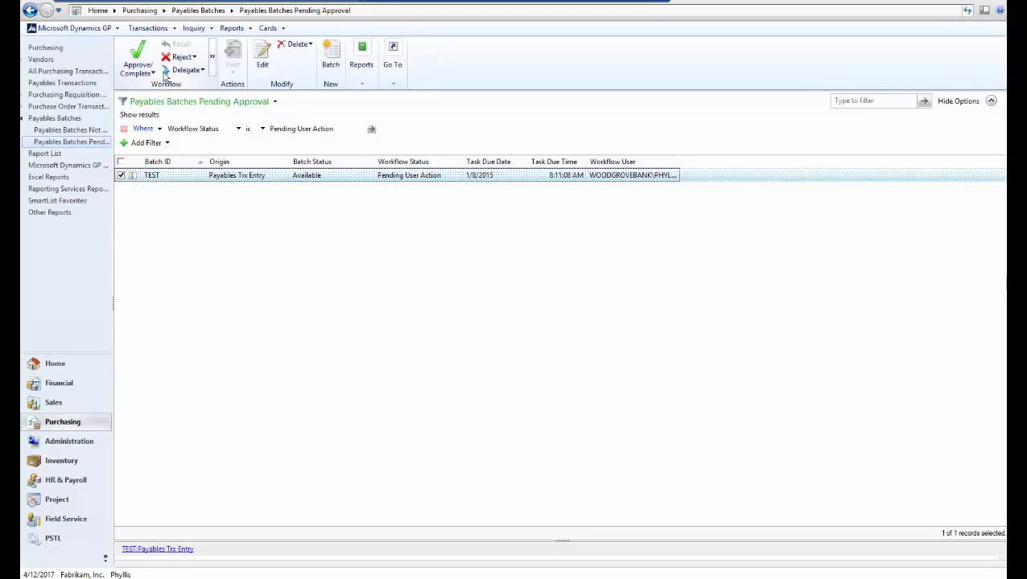
- Load batch TEST in Payables Batch Entry and approve it through the workflow without a comment
click(50, 49)
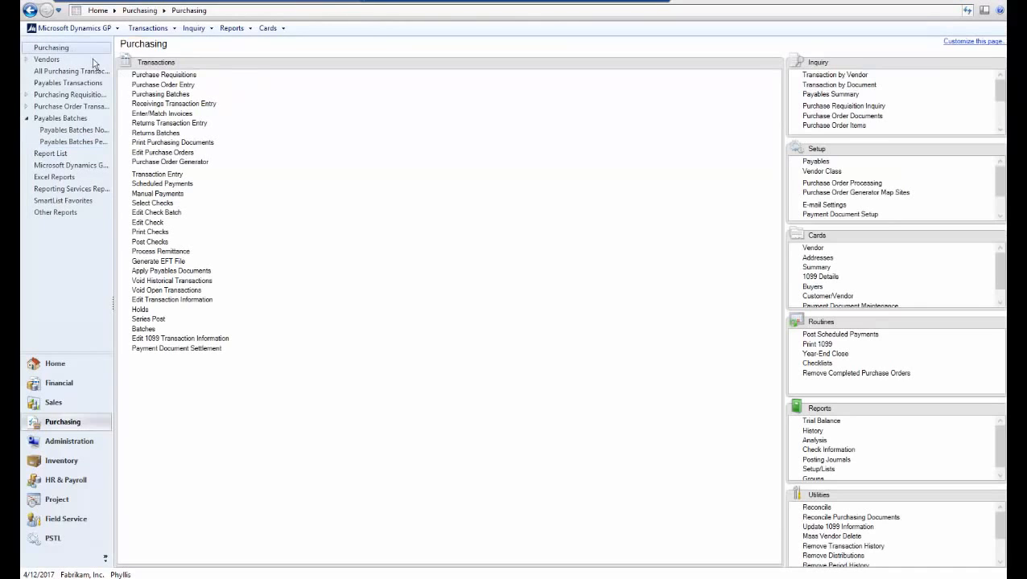
click(142, 329)
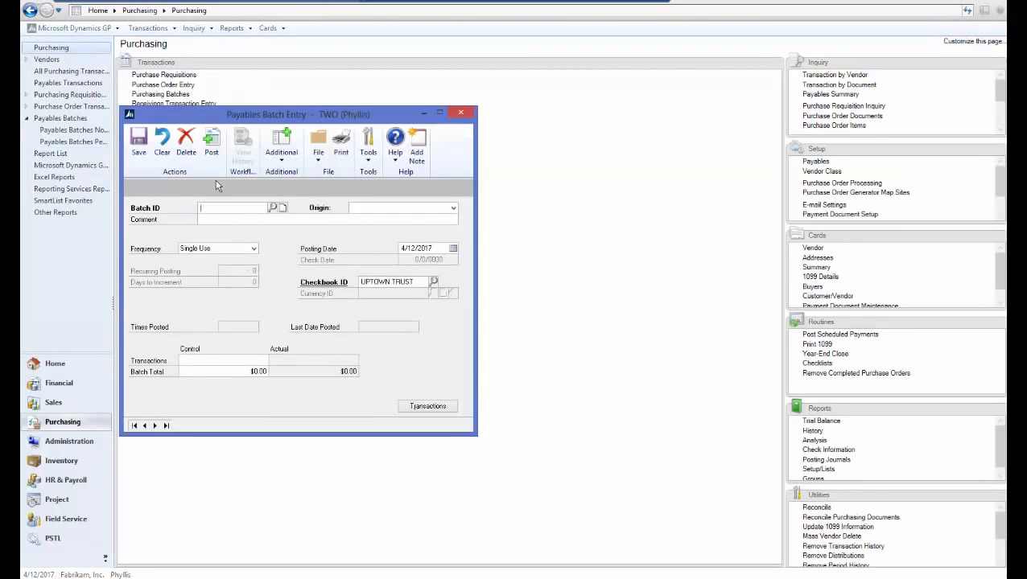
click(272, 208)
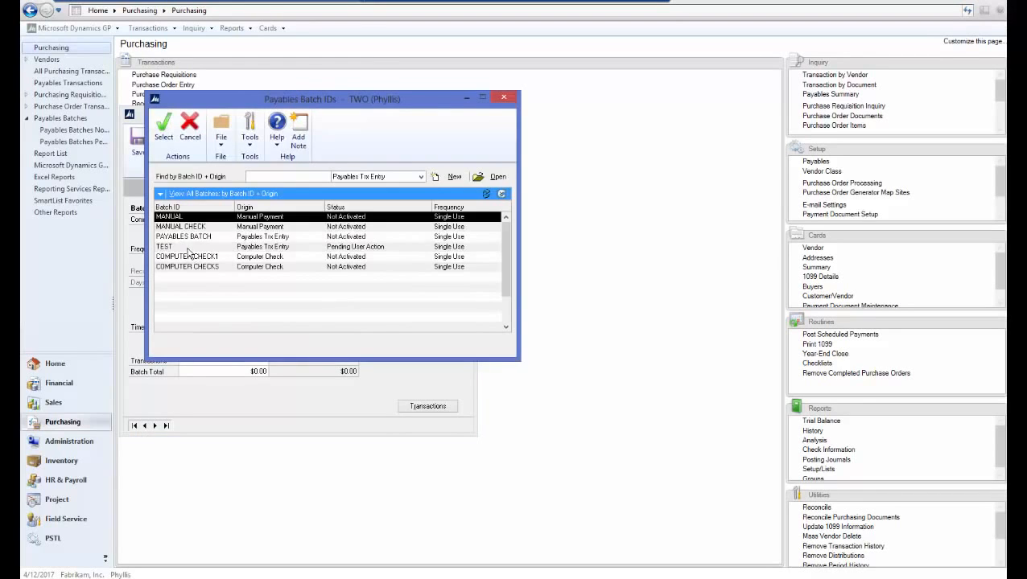
double_click(186, 243)
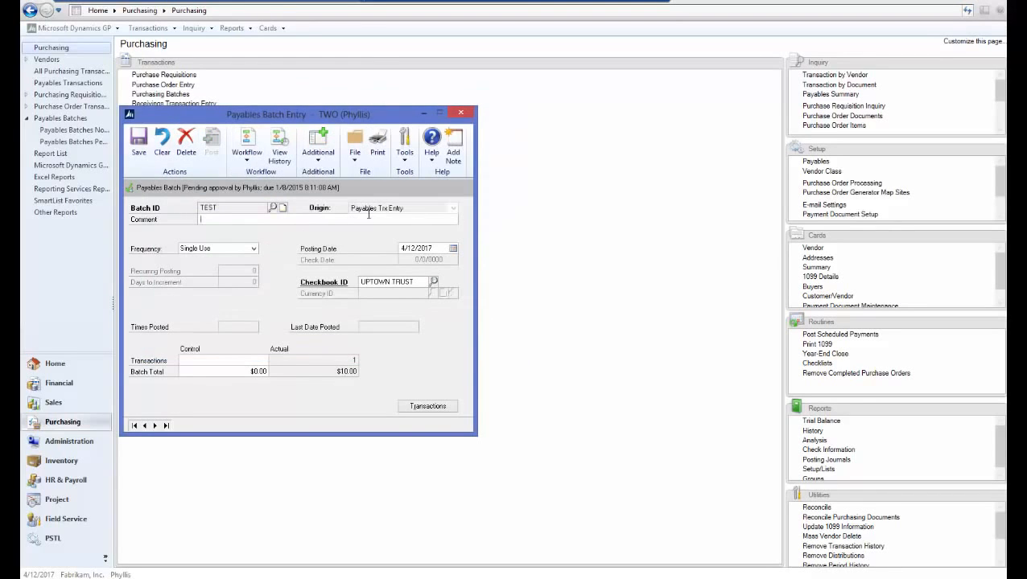
click(244, 158)
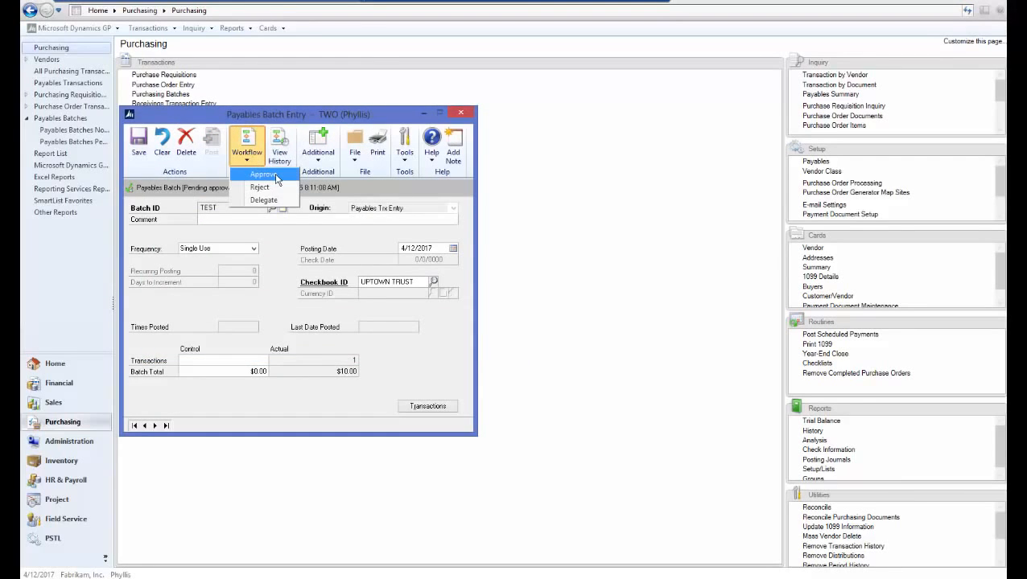
click(276, 178)
click(533, 337)
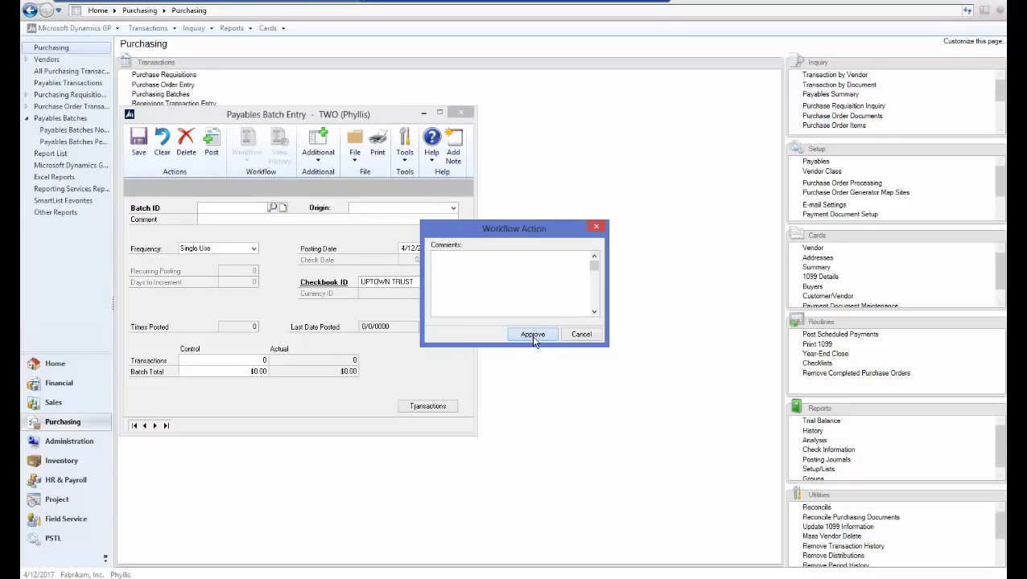
click(460, 112)
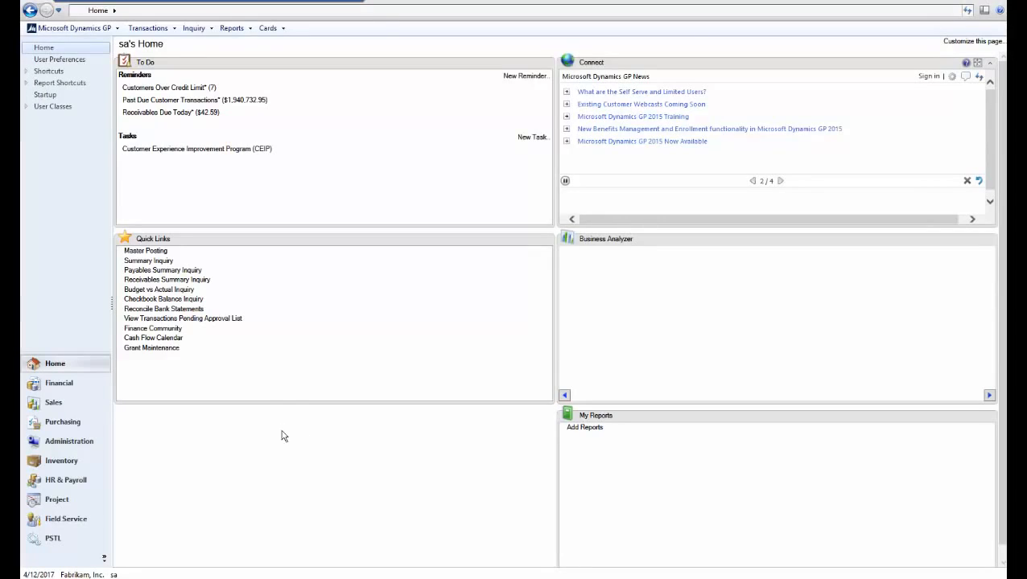
- Back in the administrator's session, open Workflow Maintenance from the company's workflow setup
click(67, 443)
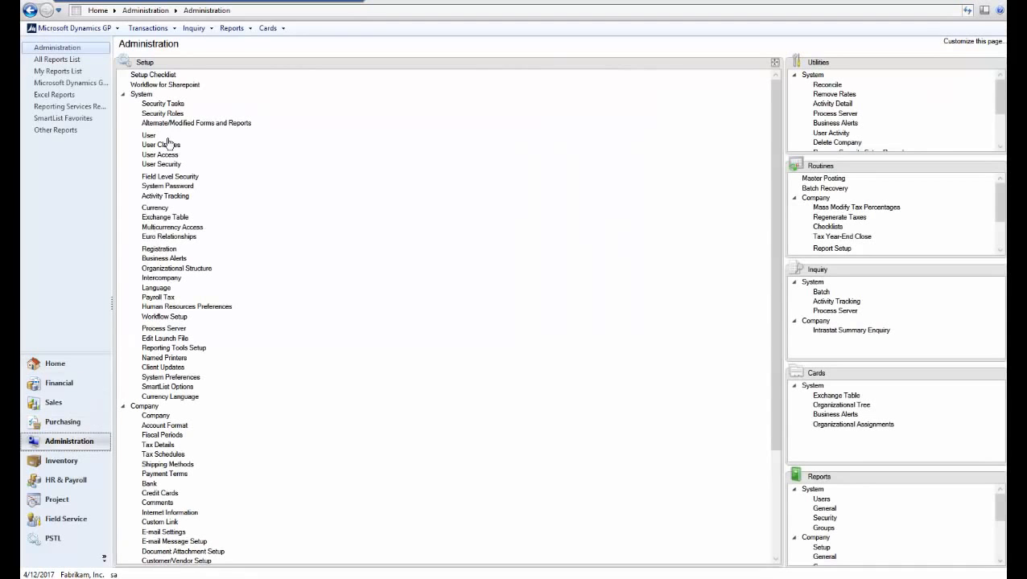
click(124, 95)
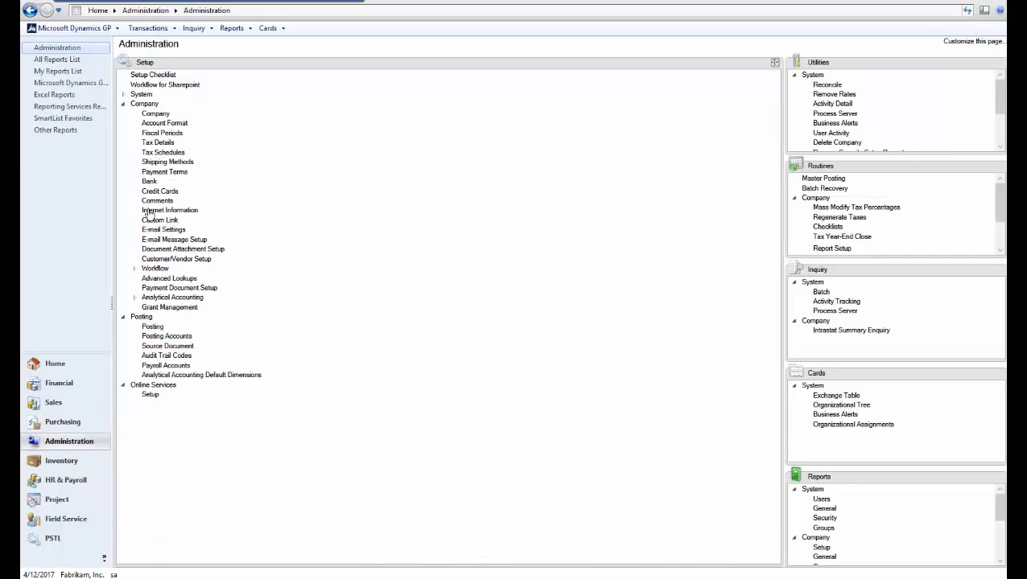
click(151, 270)
click(176, 279)
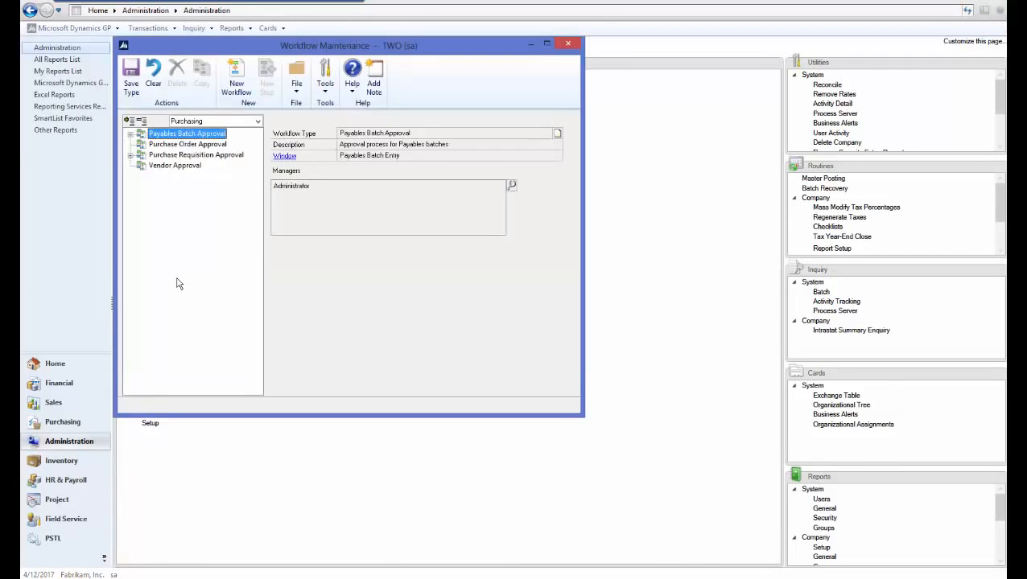
- Add Administrator as the manager of the Vendor Approval workflow type and save the type
click(174, 166)
click(513, 186)
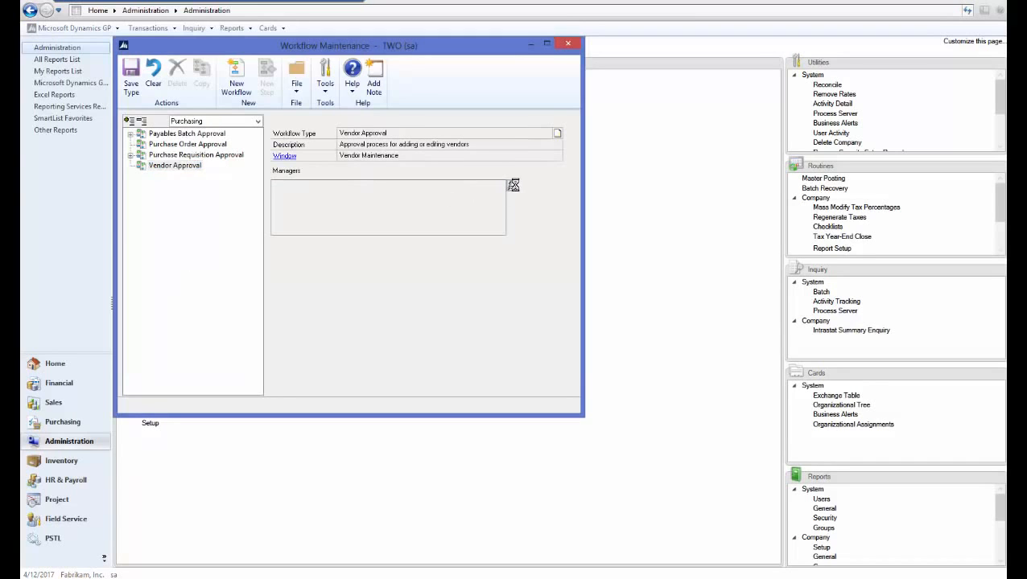
text(admin)
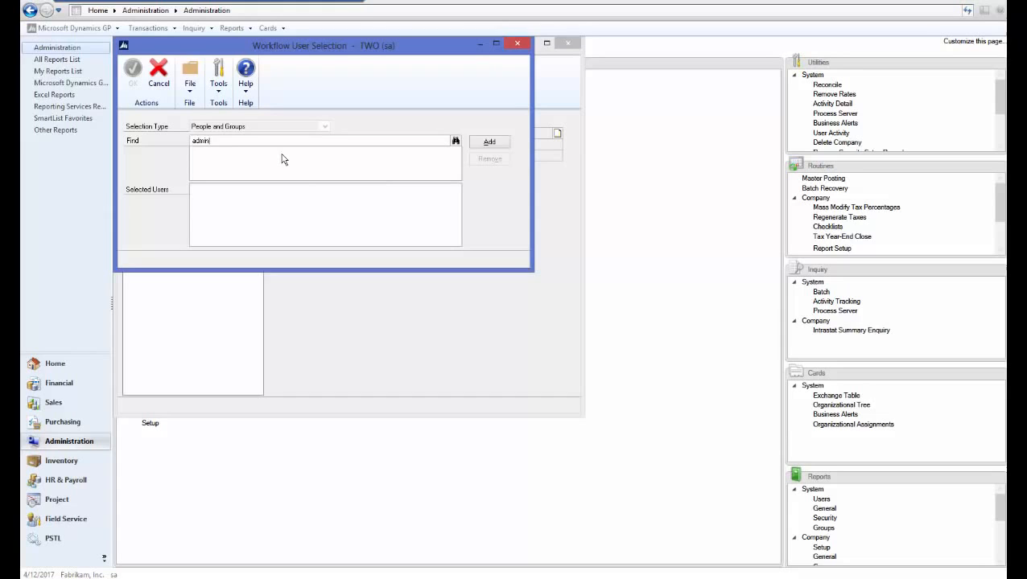
key(Return)
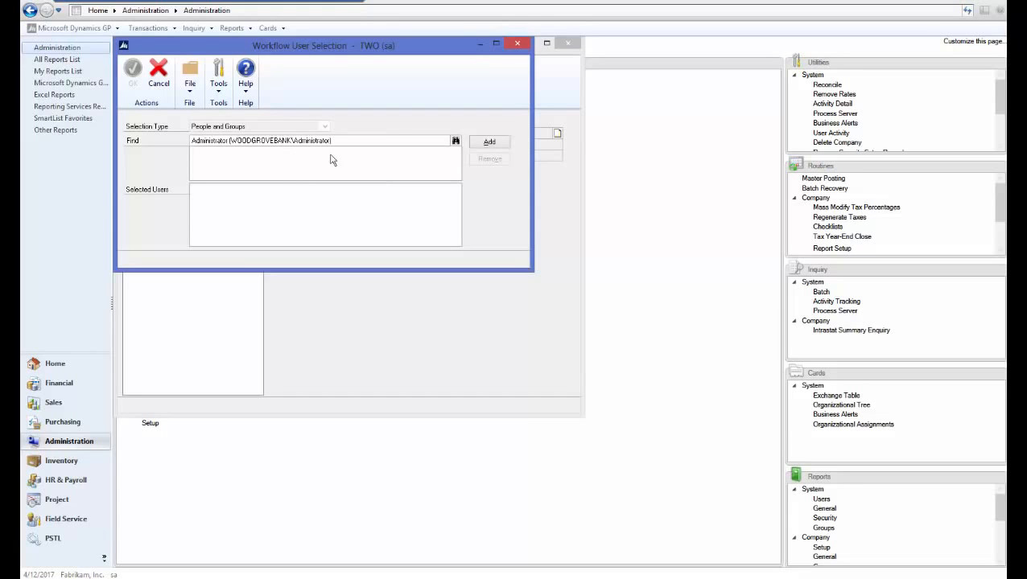
click(487, 143)
click(133, 80)
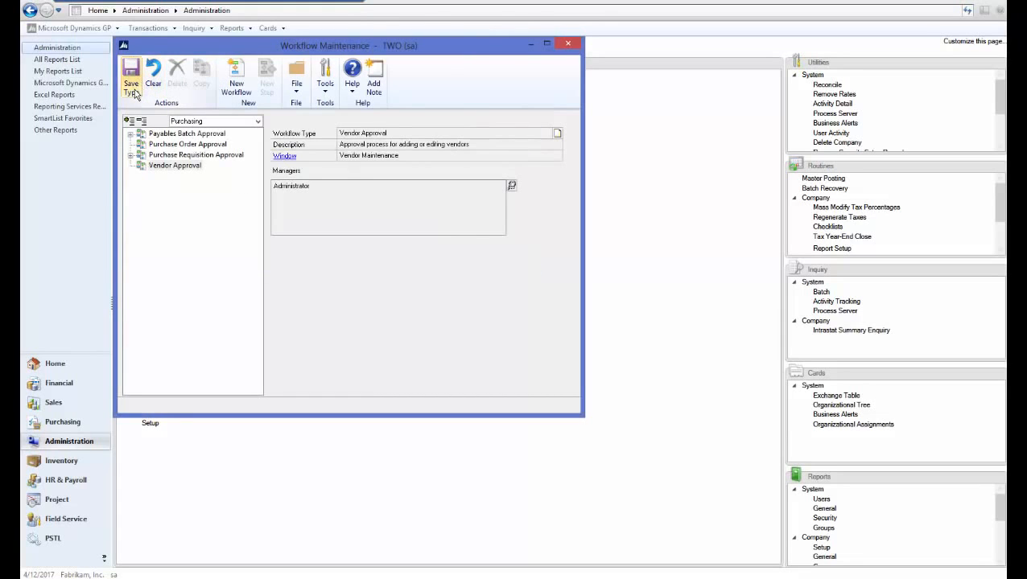
- Create a new workflow under the Vendor Approval type with the name and description Vendor Approval
click(245, 87)
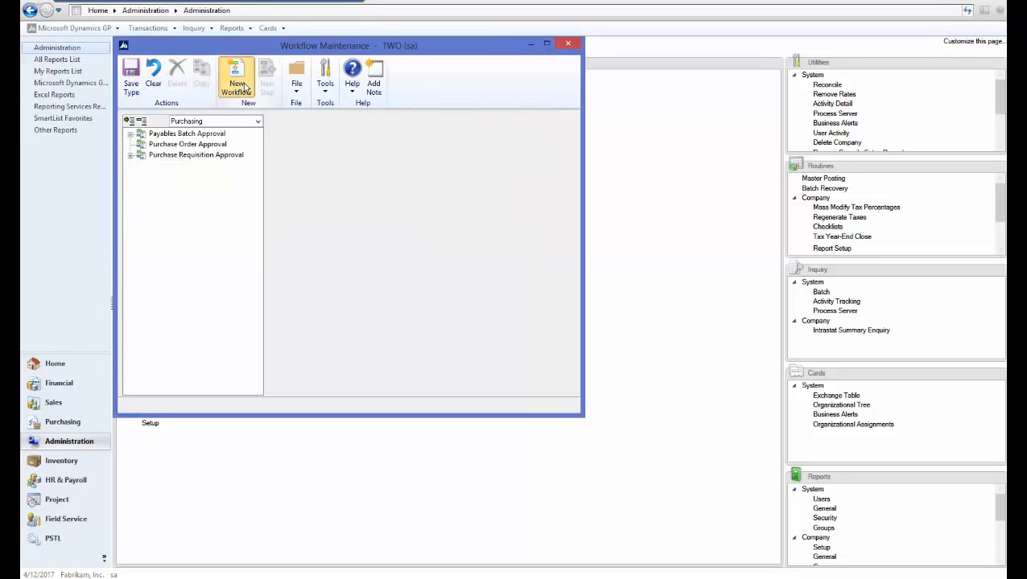
text(Ven)
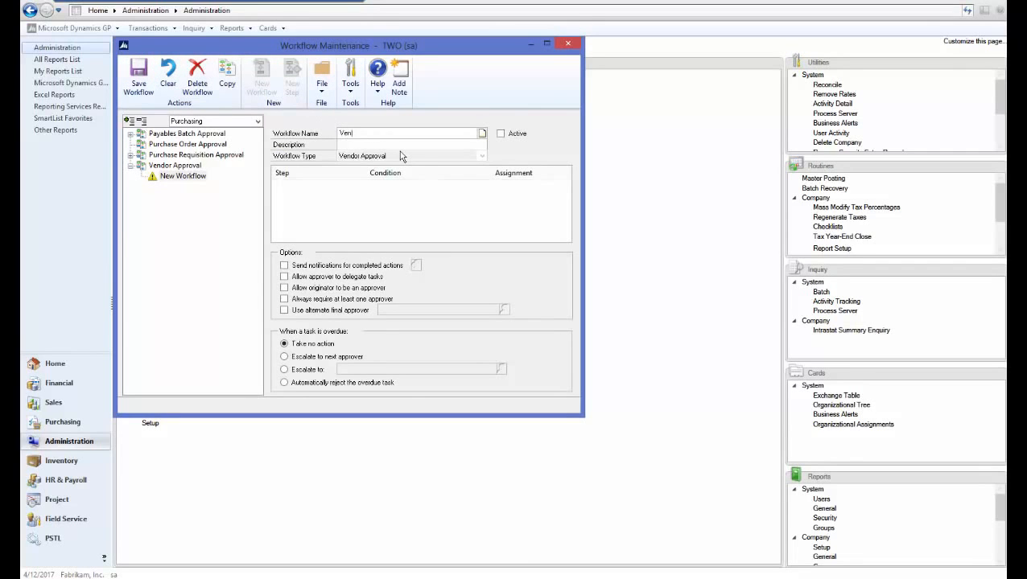
text(dor Approval)
key(Tab)
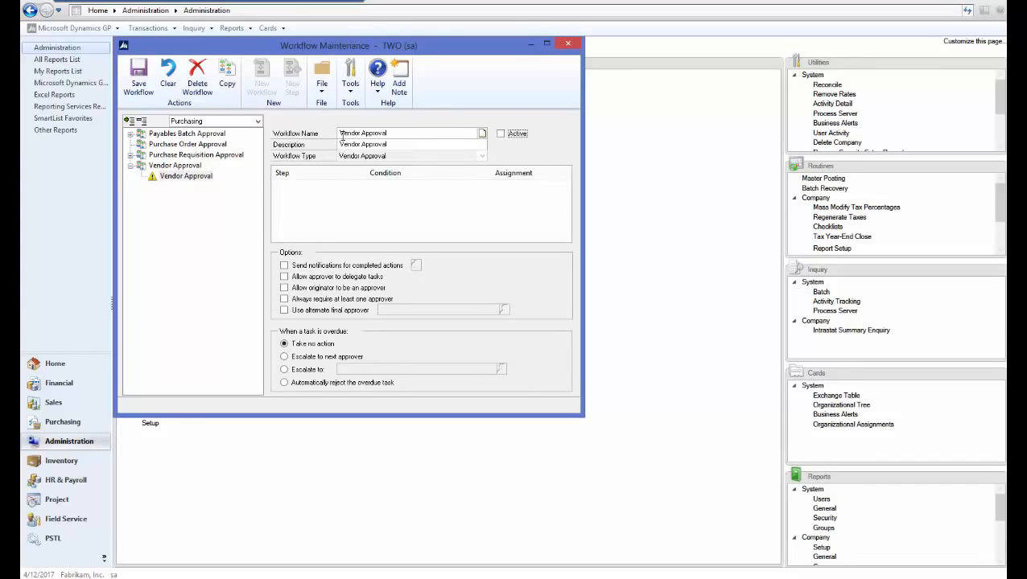
- Enable notifications for completed actions, task delegation by the approver, and the originator as an approver for the Vendor Approval workflow
click(284, 266)
click(285, 278)
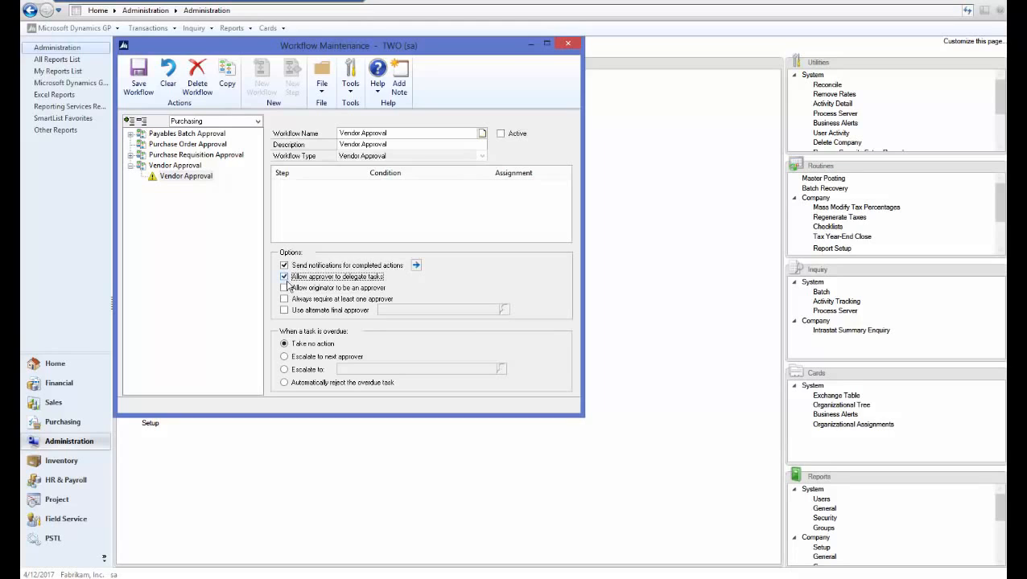
click(286, 288)
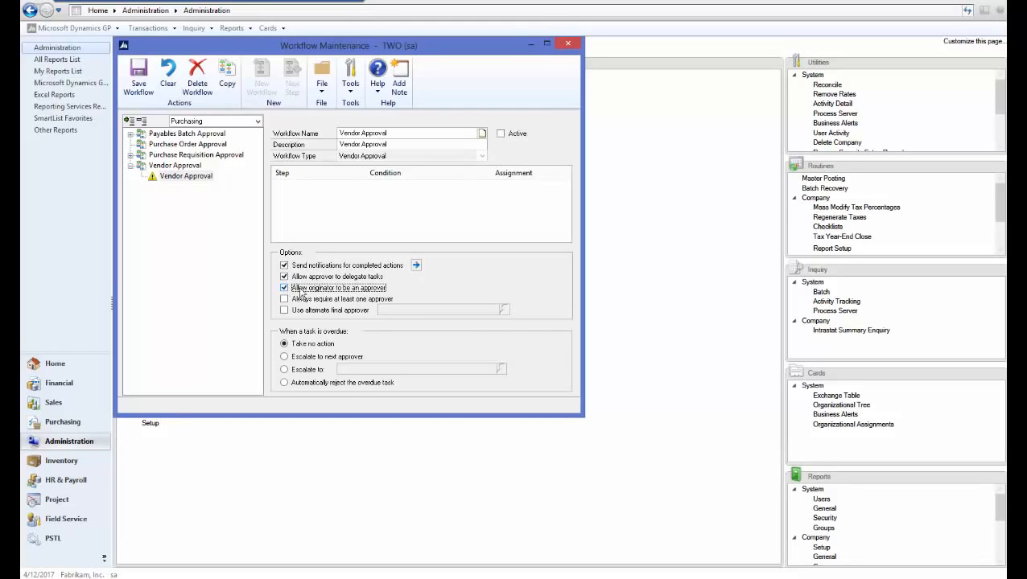
- Set the workflow's e-mail notifications to notify the originator on every action from Submit through Final Approve, and save the workflow
click(416, 265)
click(134, 135)
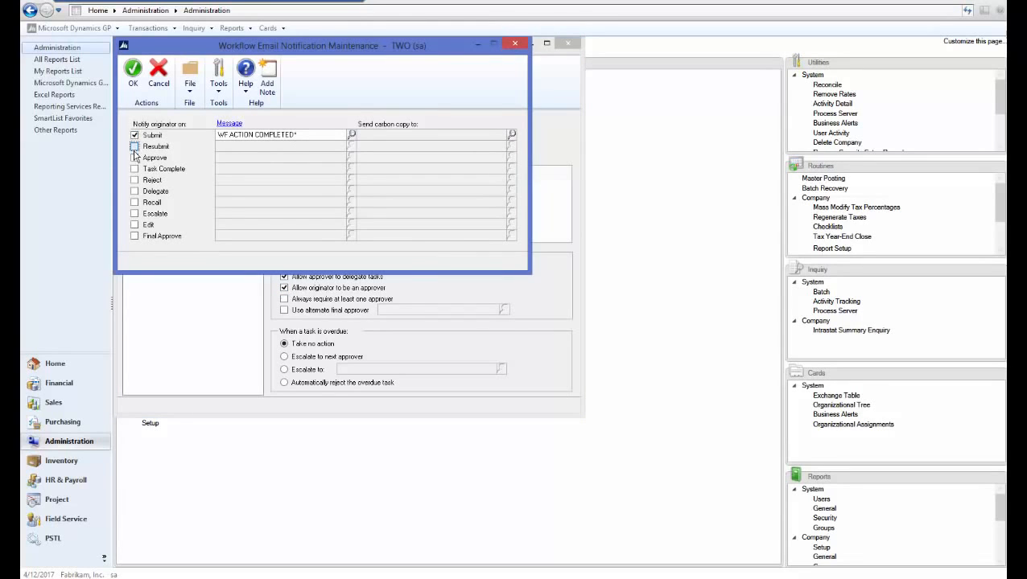
click(134, 146)
click(134, 157)
click(135, 169)
click(135, 181)
click(134, 192)
click(134, 203)
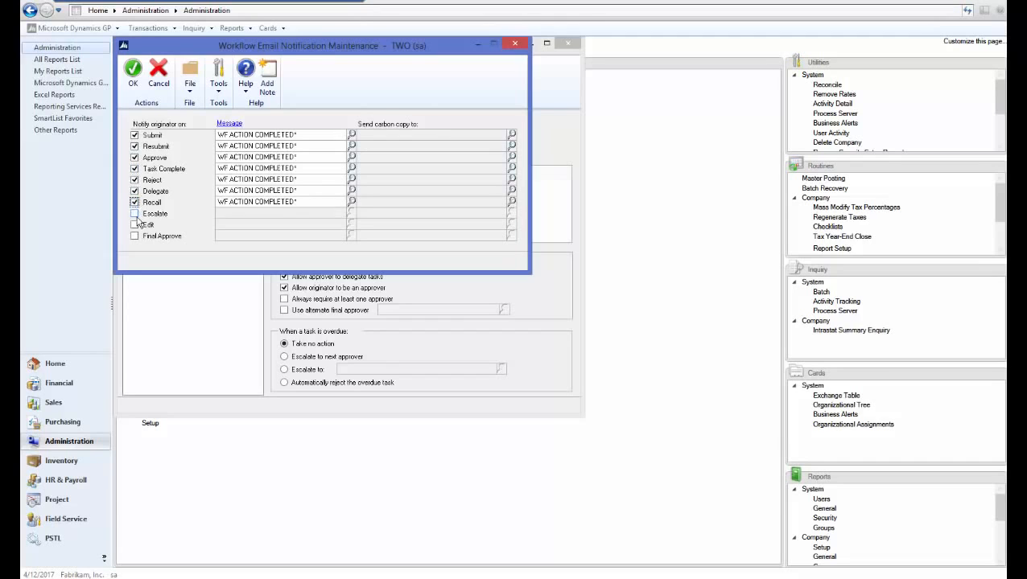
click(134, 214)
click(135, 225)
click(134, 236)
click(133, 84)
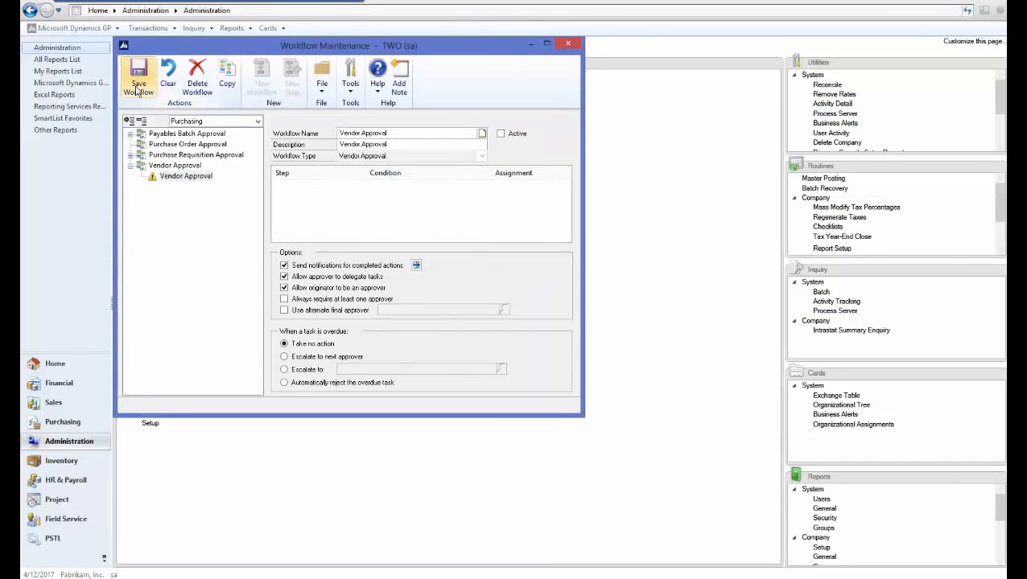
click(141, 86)
- Add a new Approval step to the Vendor Approval workflow with the name and description Vendor Test
click(296, 89)
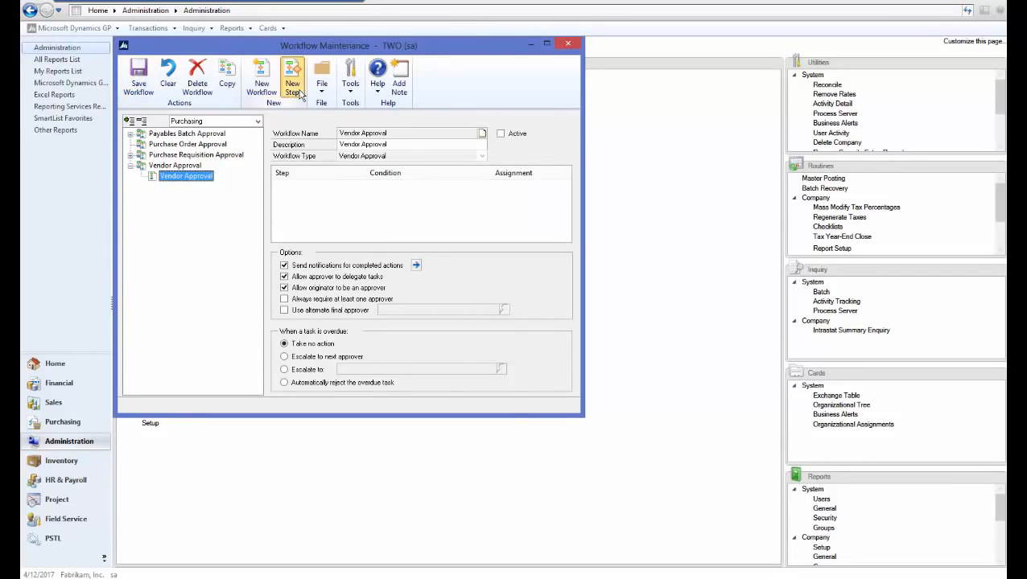
text(Vendor Test)
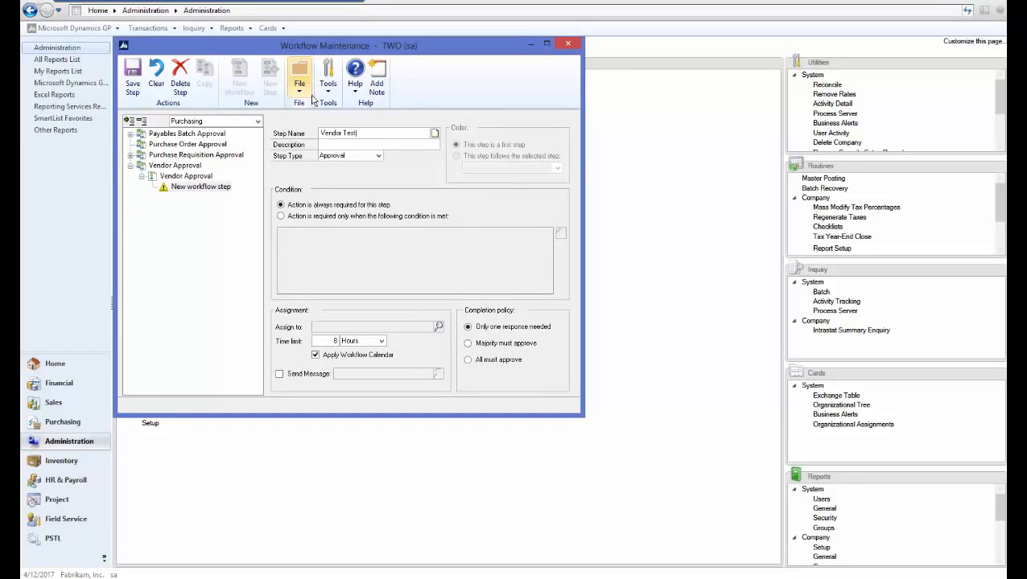
key(Tab)
text(Vendor Test)
key(Tab)
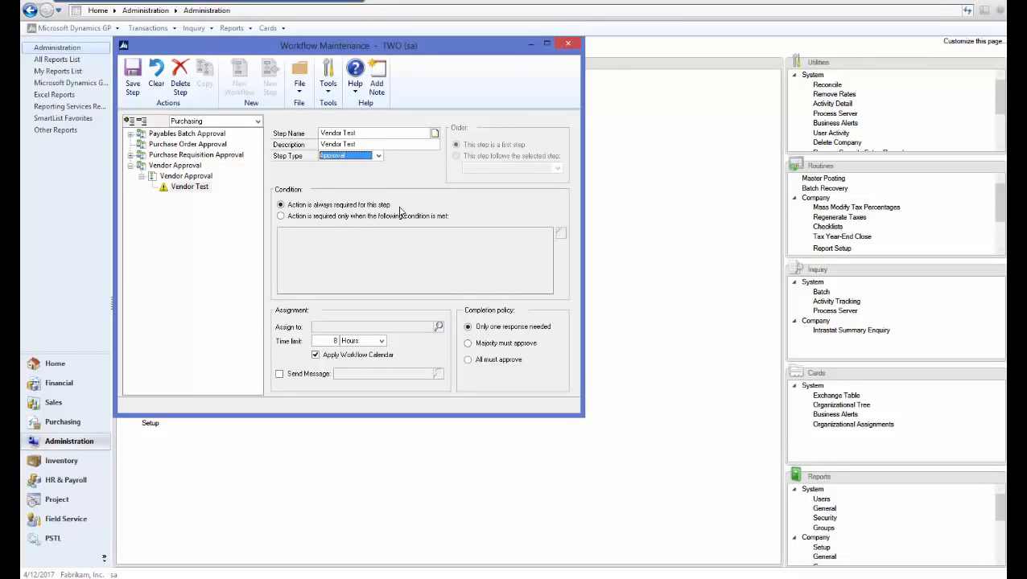
- Assign the Vendor Test step to the approver's user account, enable its WF ASSIGN VEND APPROVAL* message, and save the step
click(438, 327)
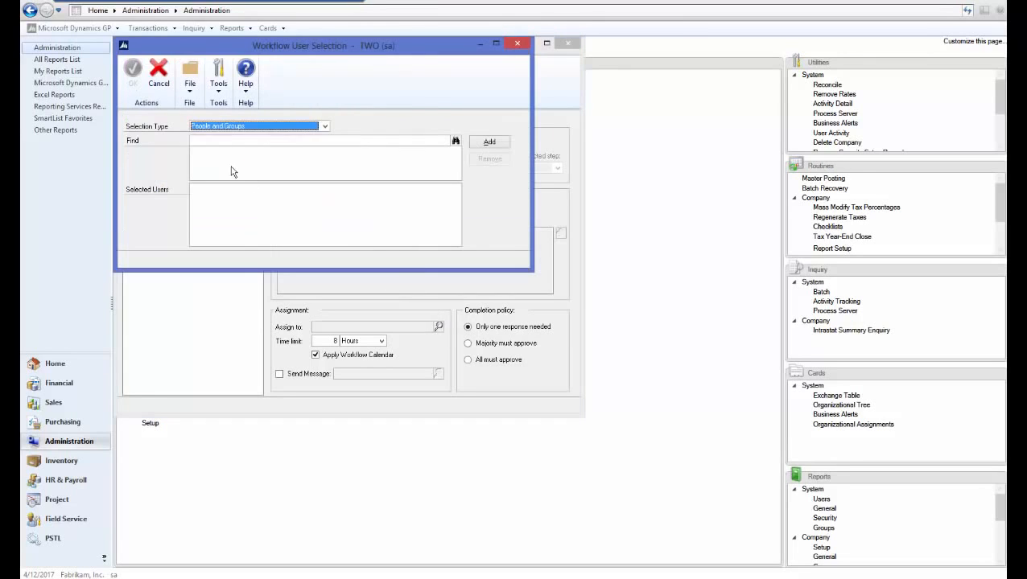
click(226, 140)
text(phyl)
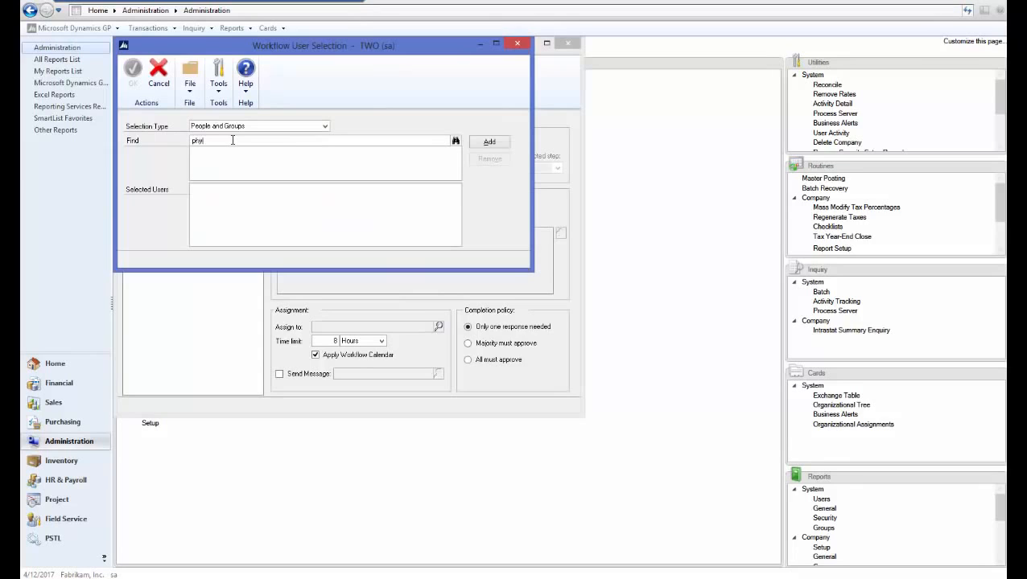
text(lis)
key(Tab)
click(492, 143)
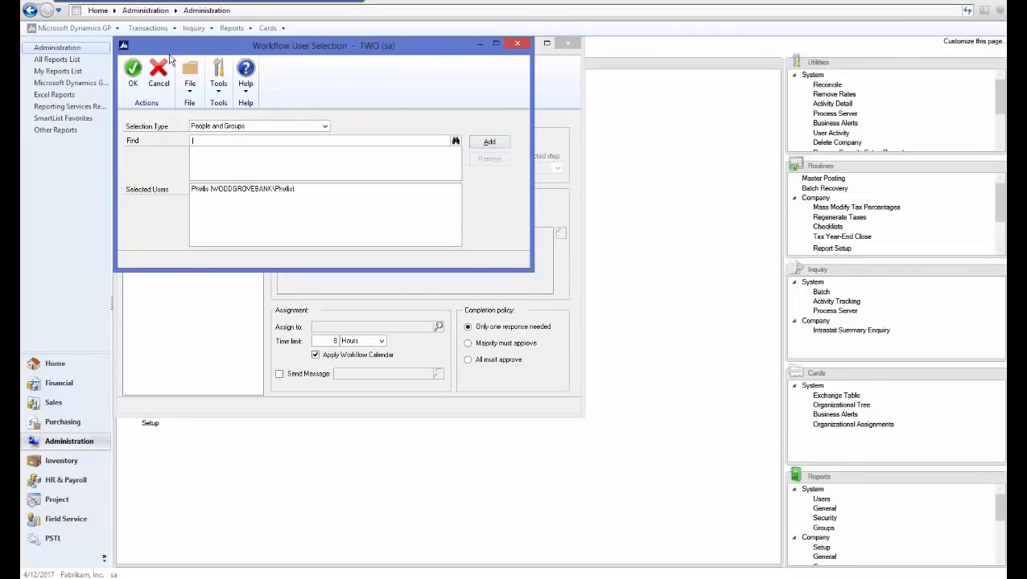
click(133, 73)
click(280, 373)
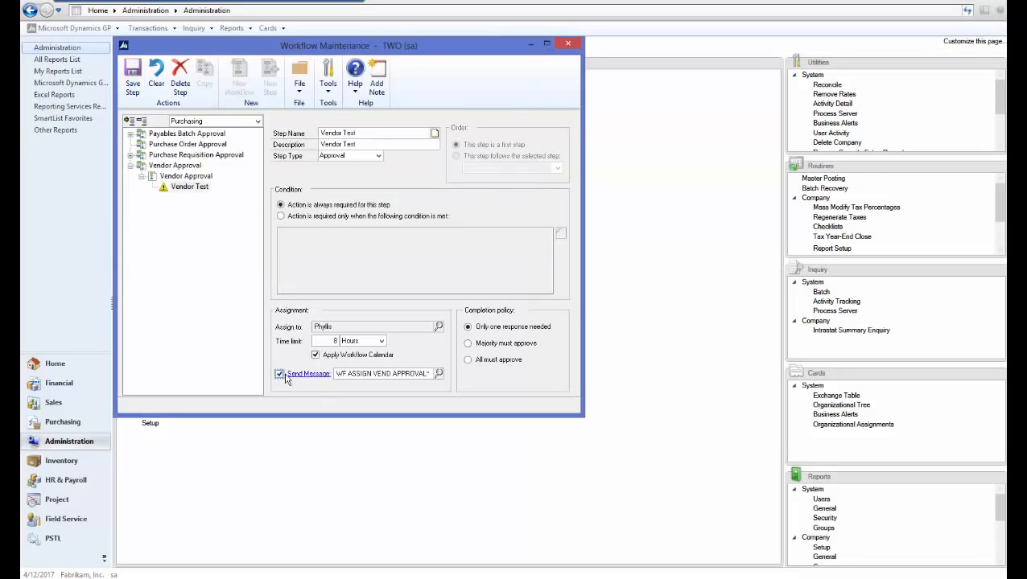
click(133, 87)
- Activate the Vendor Approval workflow, save it, and close Workflow Maintenance
click(186, 176)
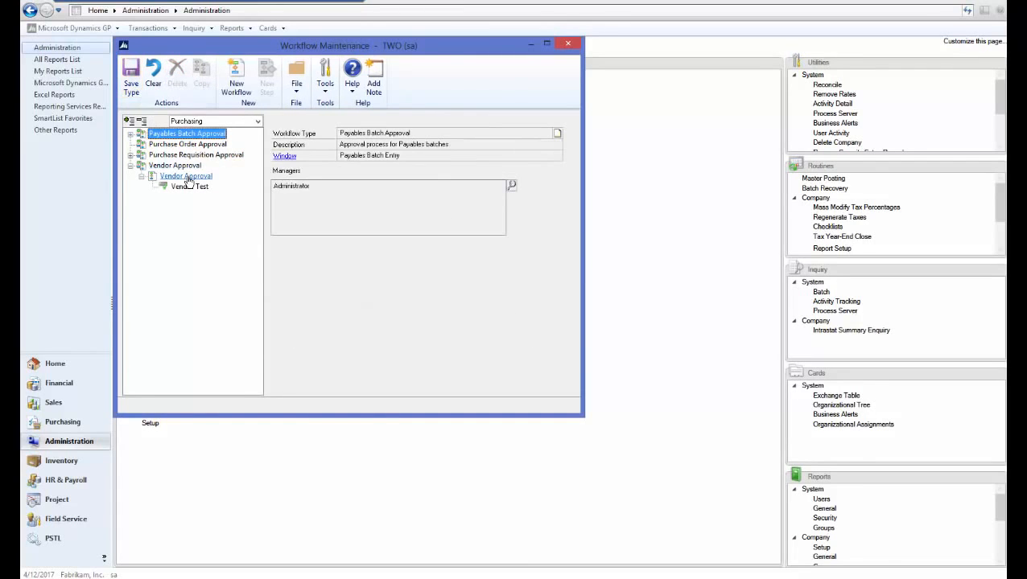
click(501, 135)
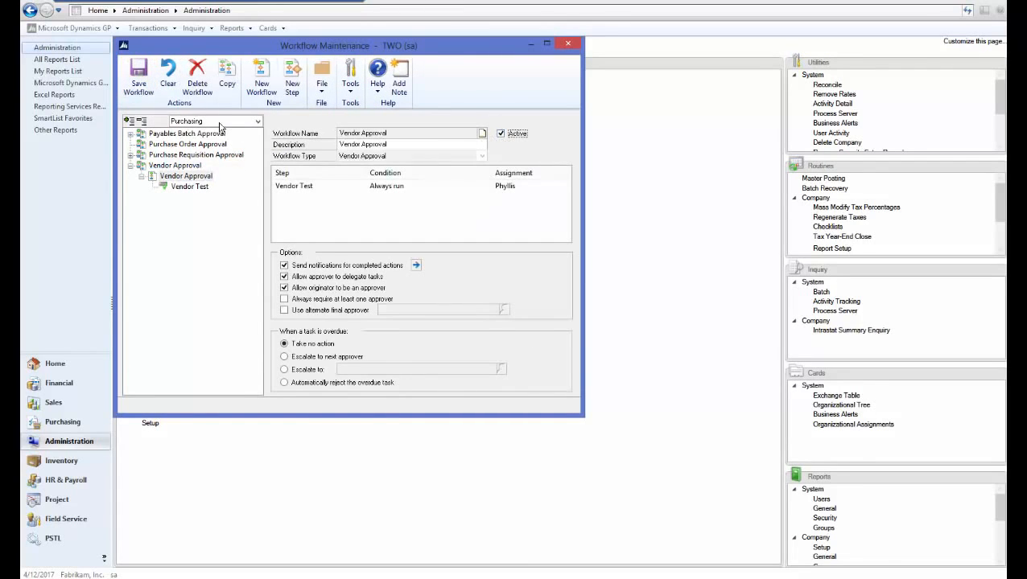
click(140, 80)
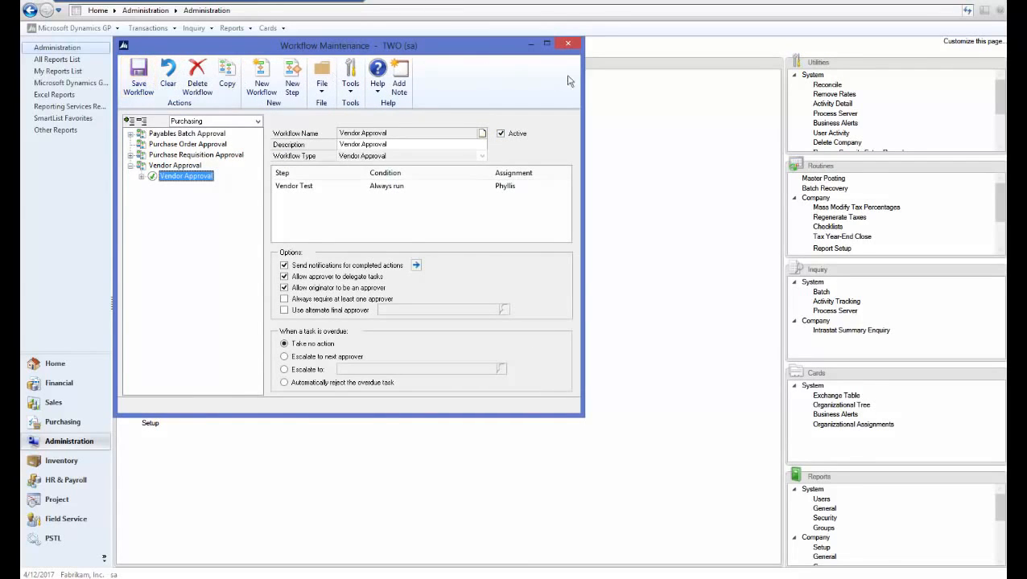
click(573, 47)
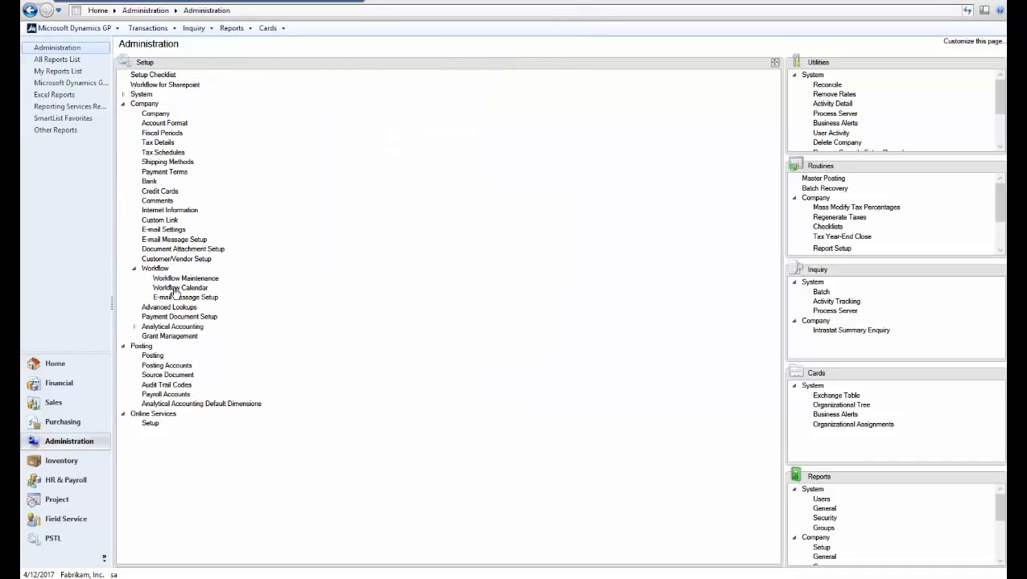
- Create a vendor card in Vendor Maintenance with vendor ID and name TEST and address ID PRIMARY, and save it
click(68, 423)
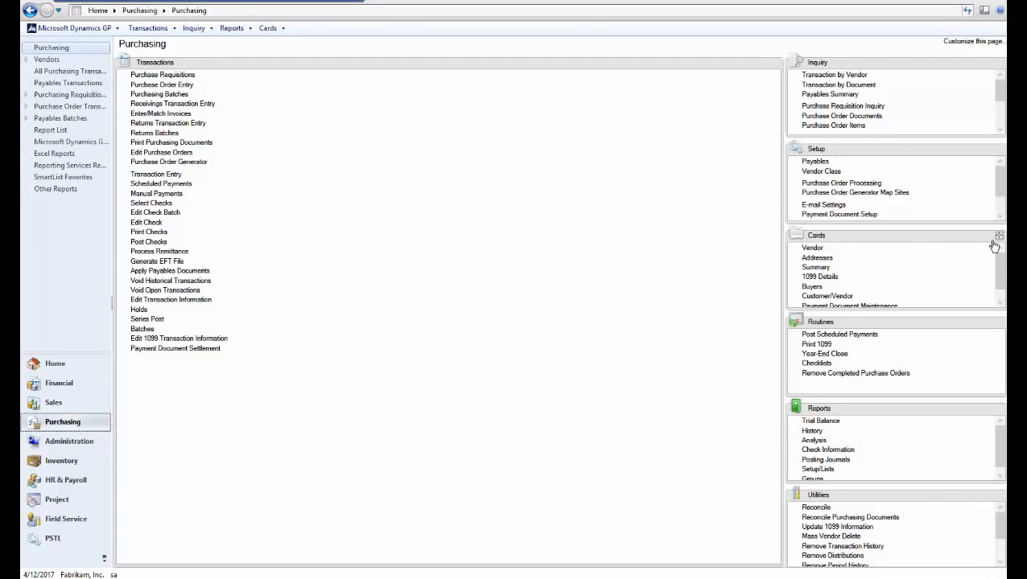
click(997, 237)
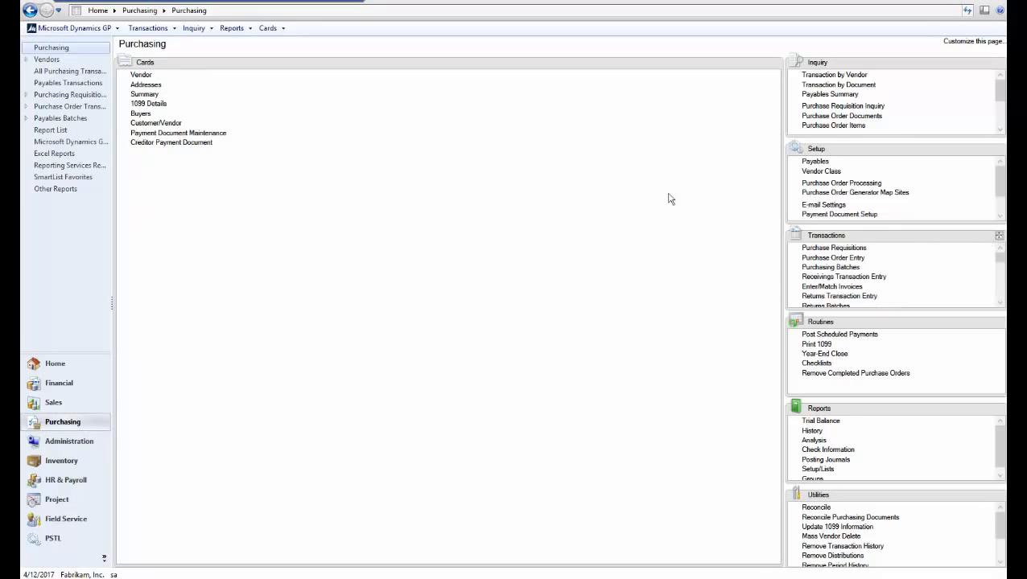
click(142, 75)
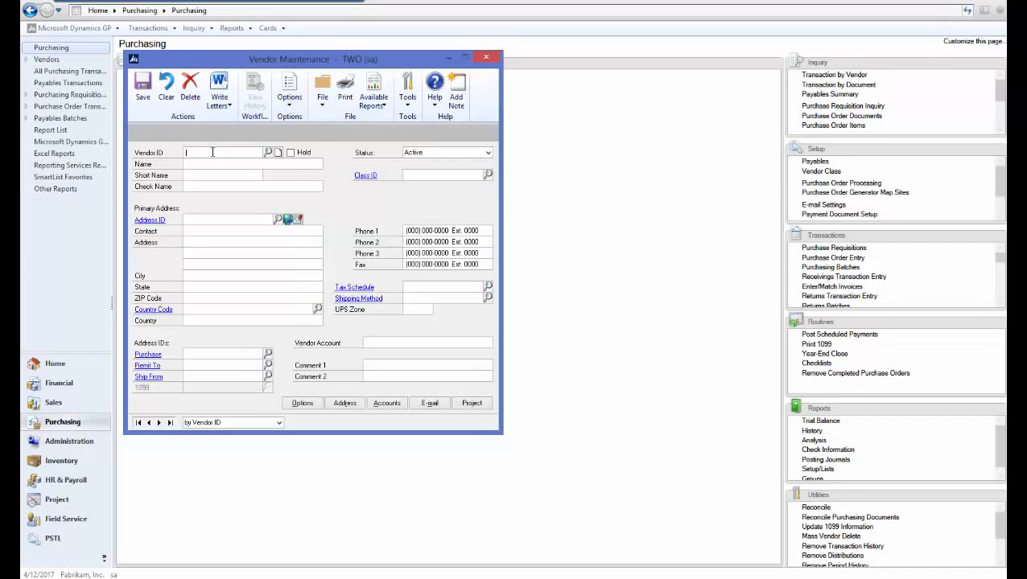
text(TEST)
key(Tab)
text(TEST)
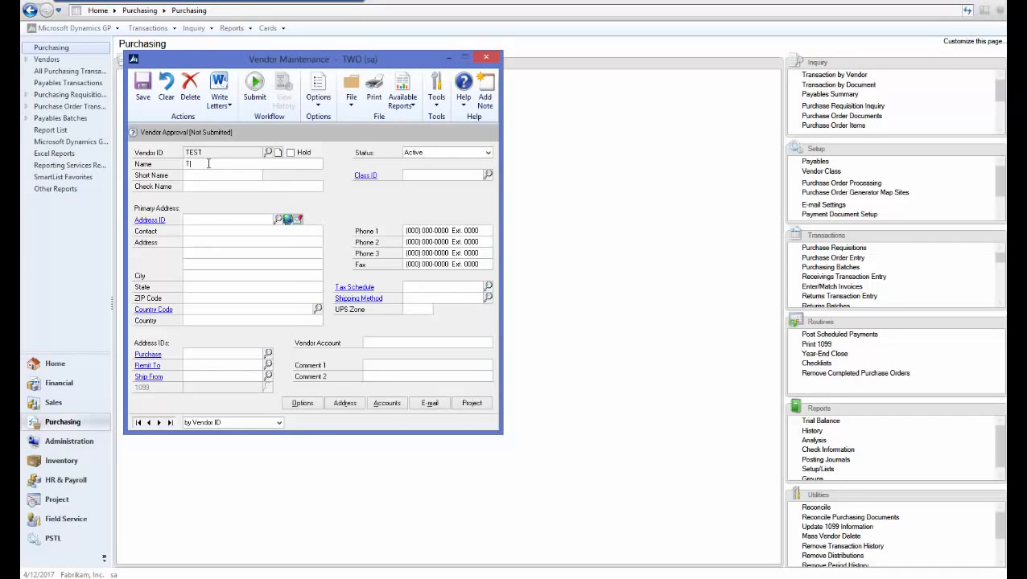
key(Tab)
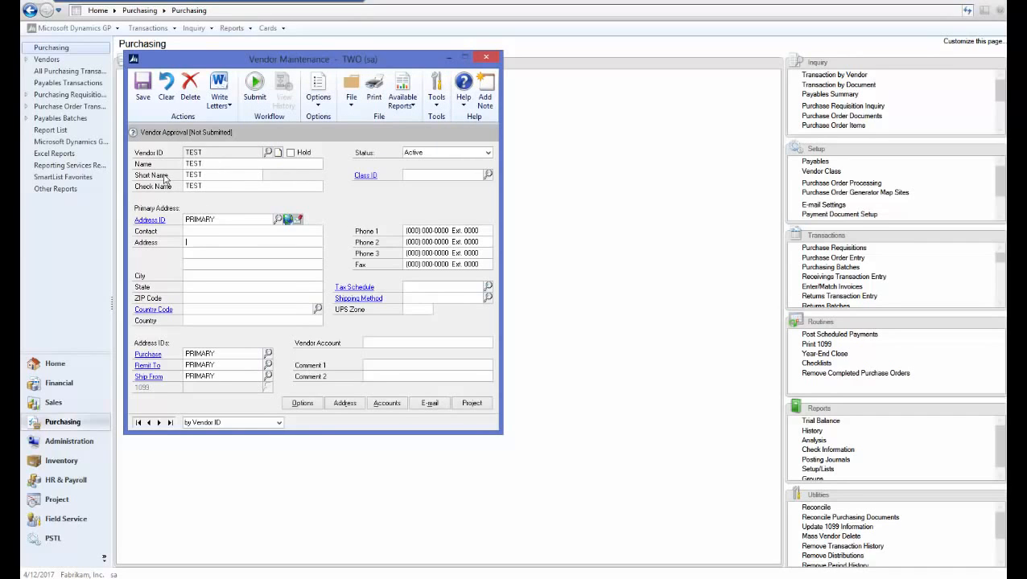
click(145, 100)
- Reopen vendor TEST, submit it for workflow approval, and close Vendor Maintenance
text(TEST)
key(Tab)
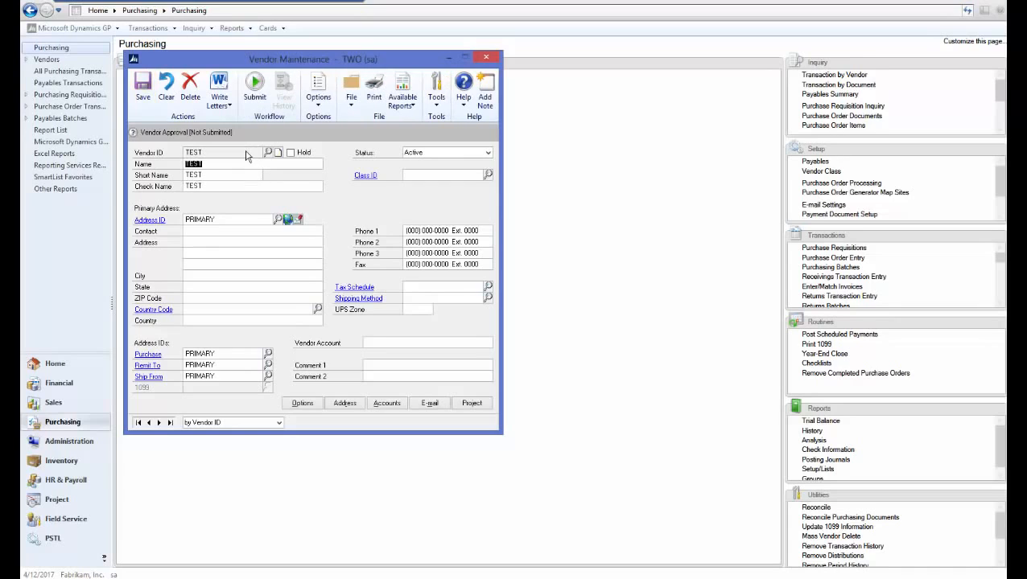
click(255, 97)
click(535, 333)
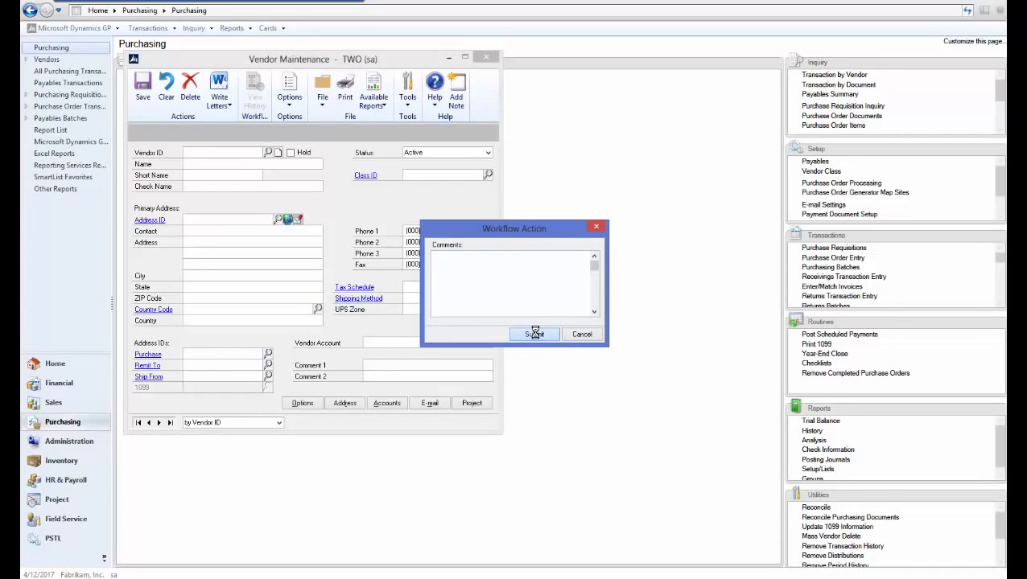
click(486, 57)
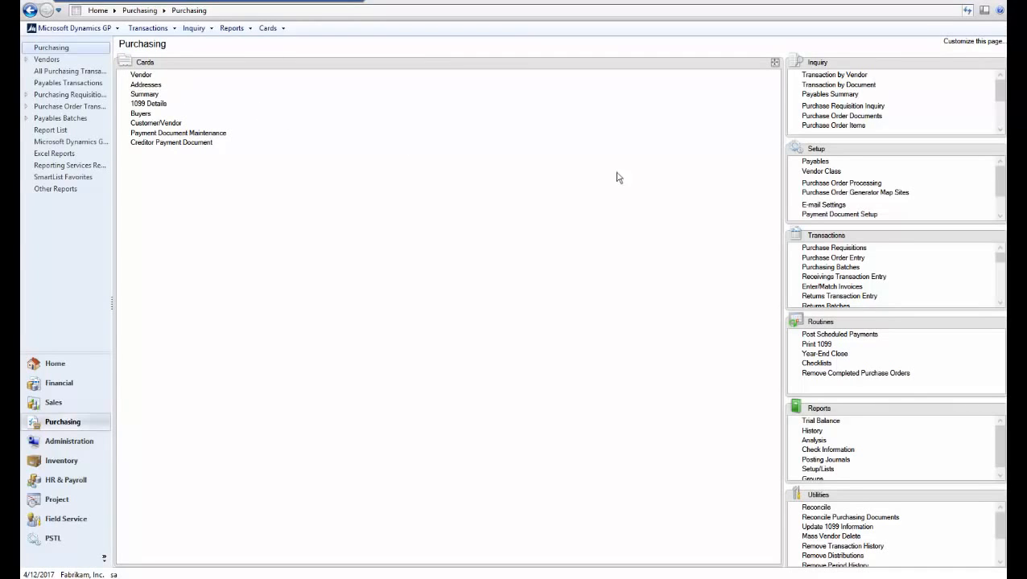
- Start a standard purchase order for vendor TEST and continue entering it despite the vendor hold
click(824, 257)
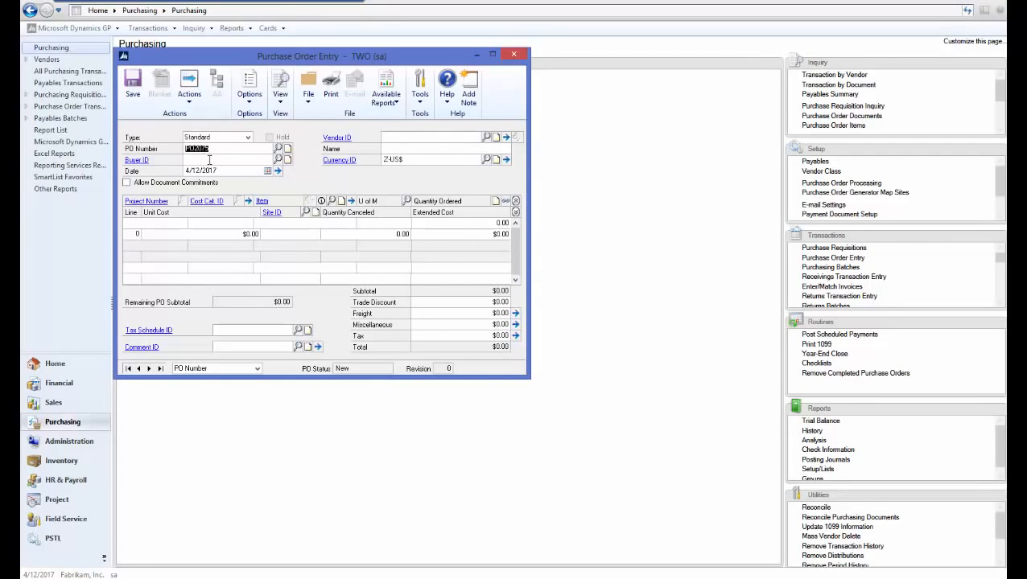
click(384, 138)
text(TEST)
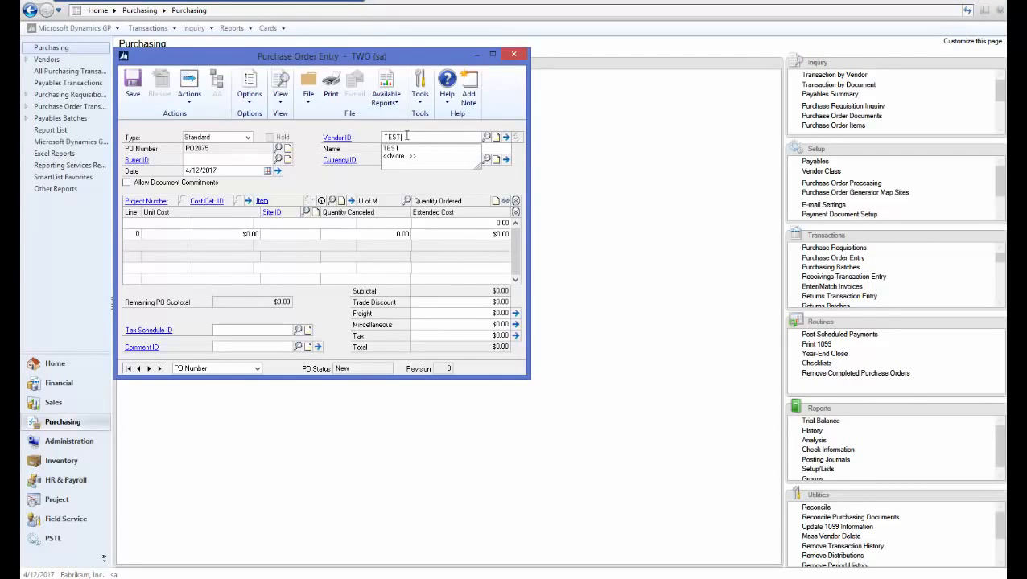
key(Tab)
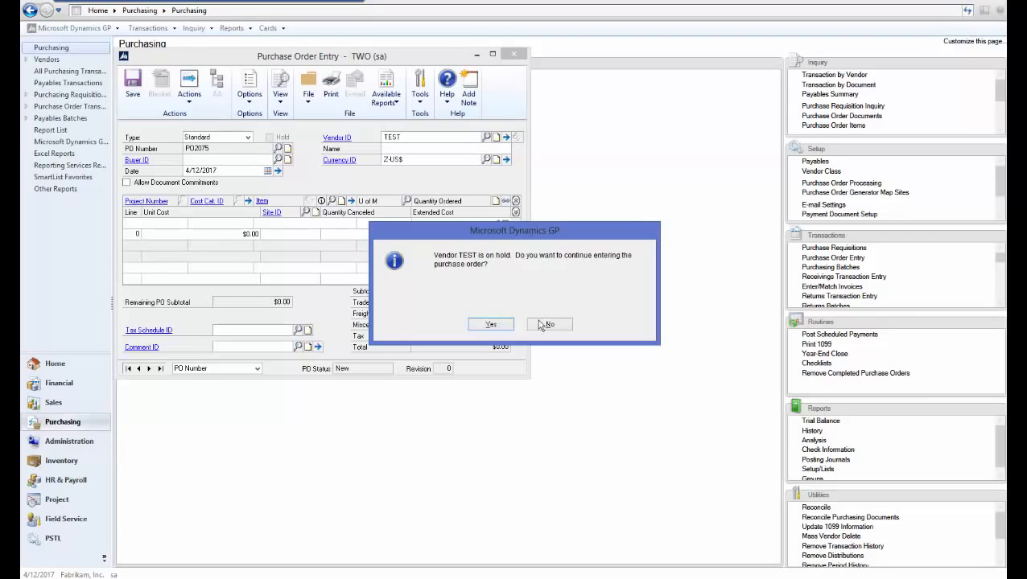
click(491, 325)
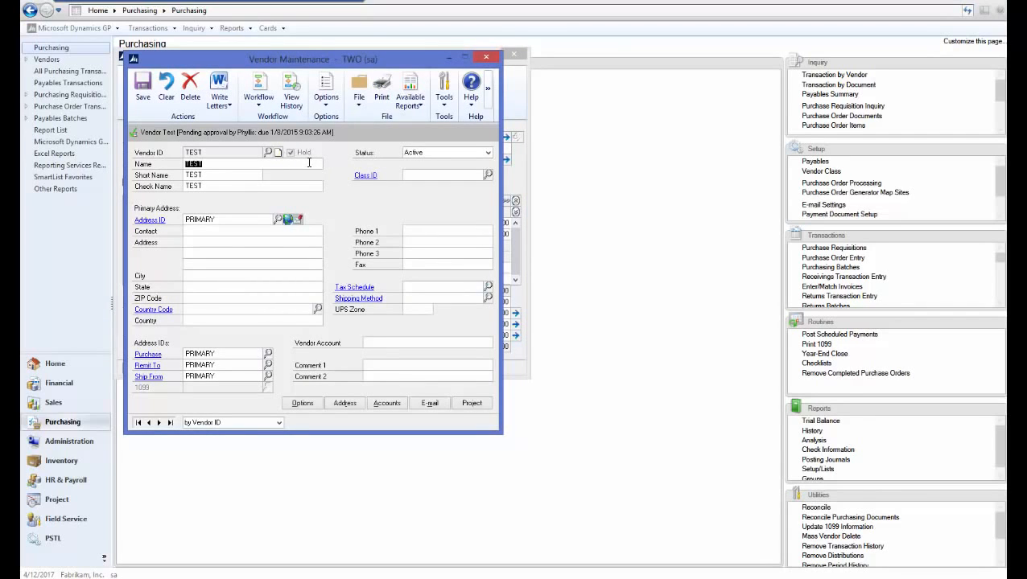
- Close the vendor TEST card, save the purchase order, and close Purchase Order Entry
click(486, 56)
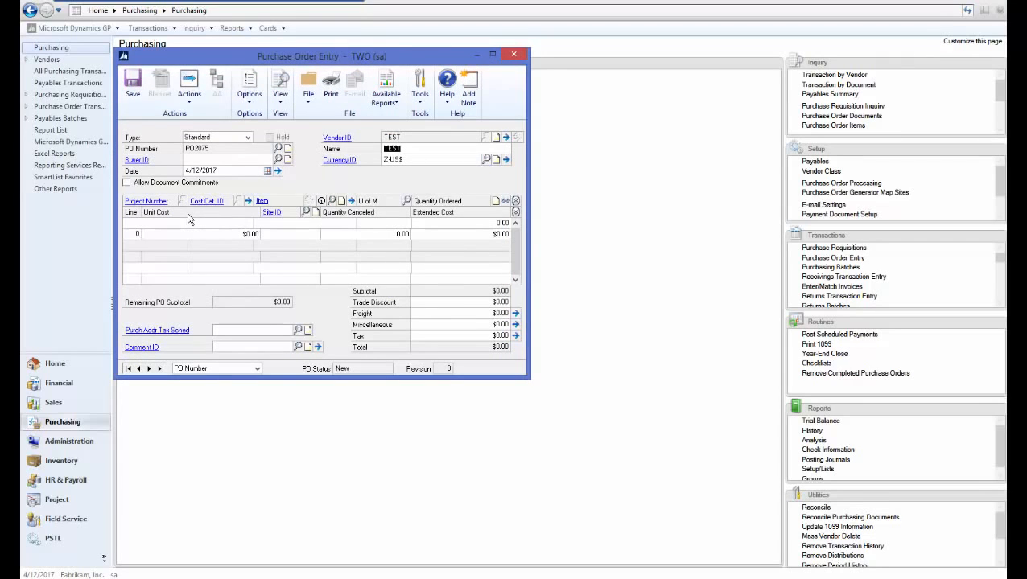
click(133, 85)
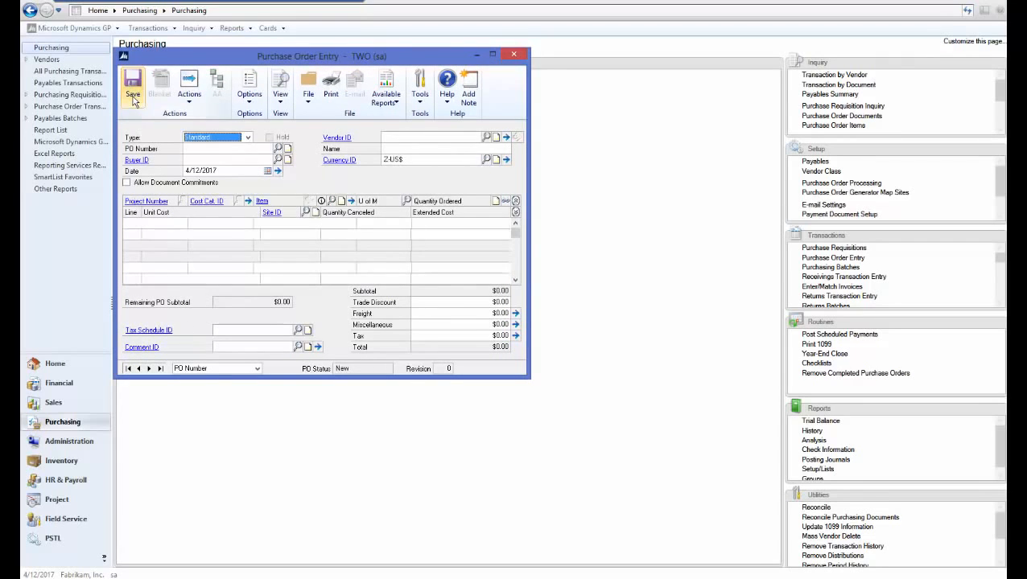
click(514, 55)
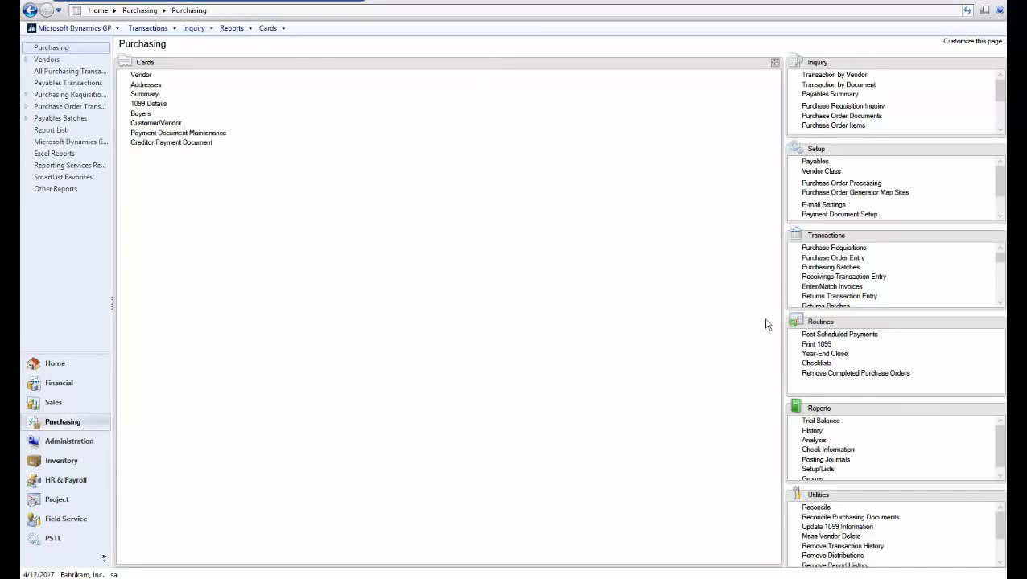
- Enter a payables invoice for vendor TEST with purchases of $10.00 and document number 123TEST
click(999, 236)
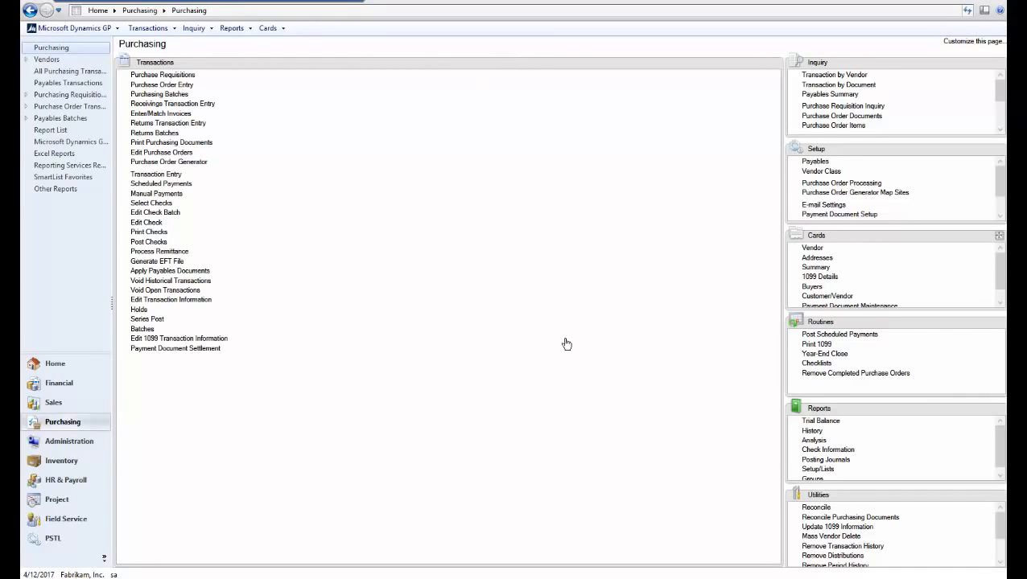
click(170, 175)
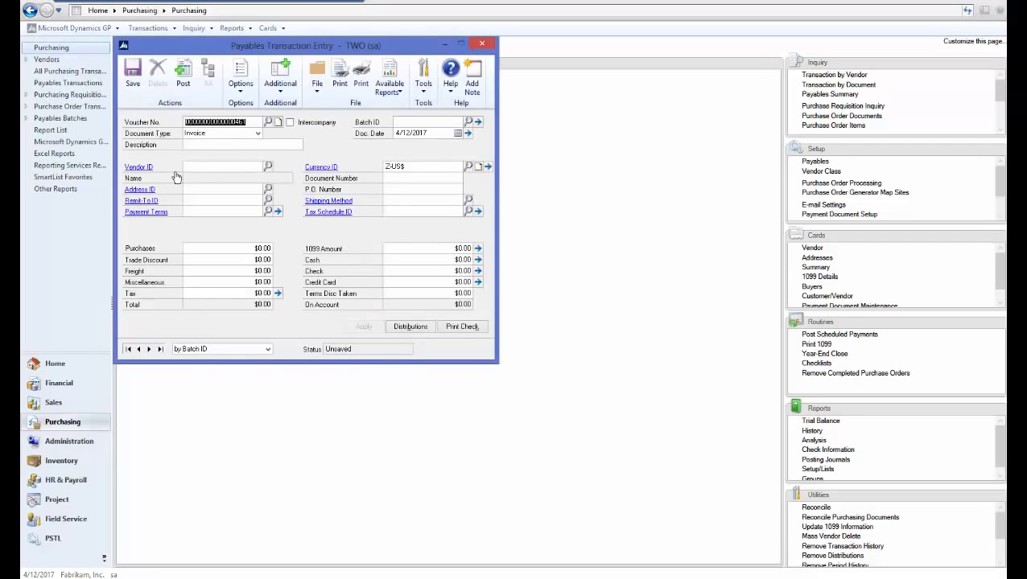
click(214, 166)
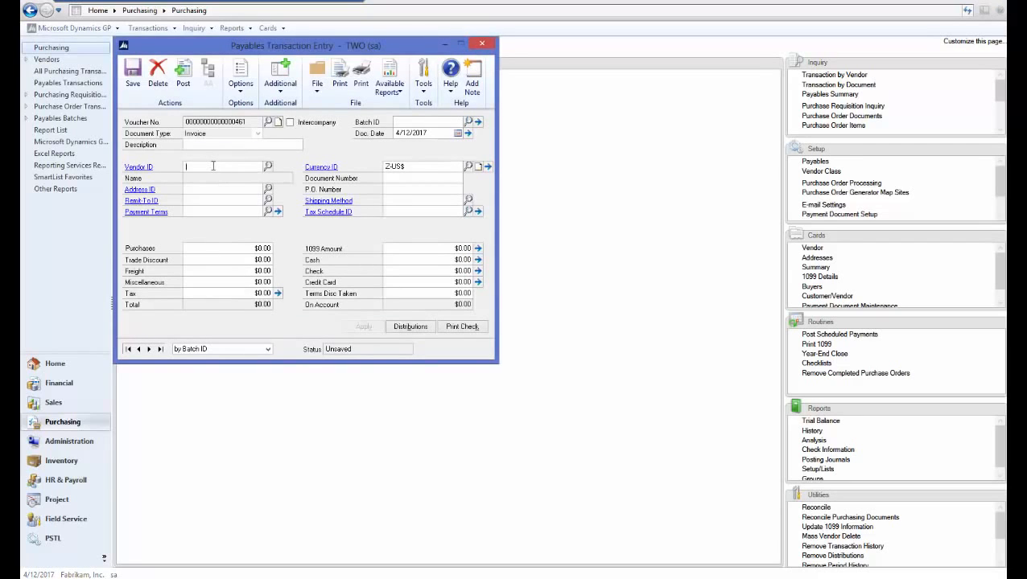
text(TEST)
key(Tab)
key(Tab)
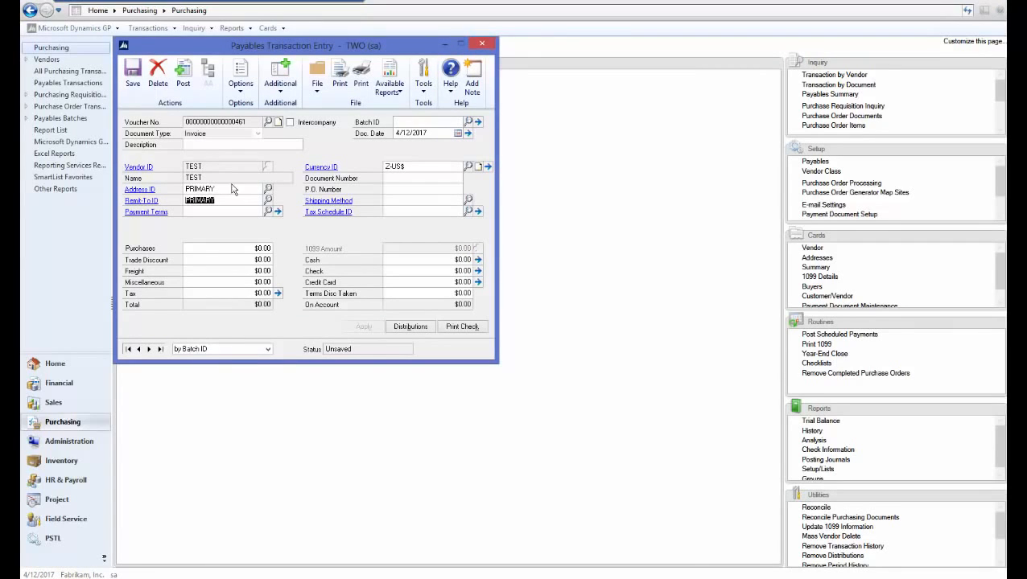
click(232, 251)
text(10)
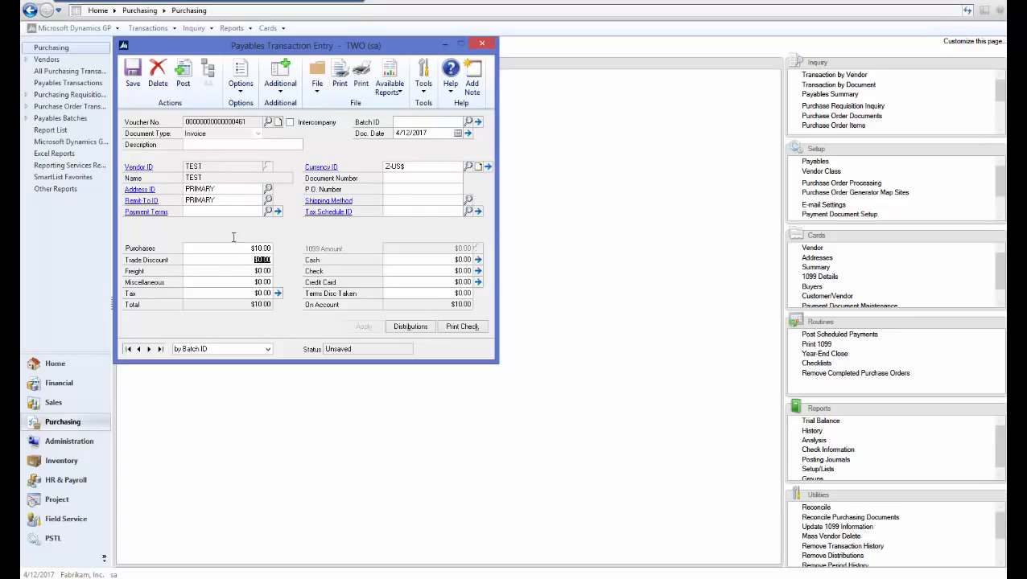
click(416, 178)
- Try to post the vendor TEST invoice and print a check for it, dismissing the resulting messages
click(184, 84)
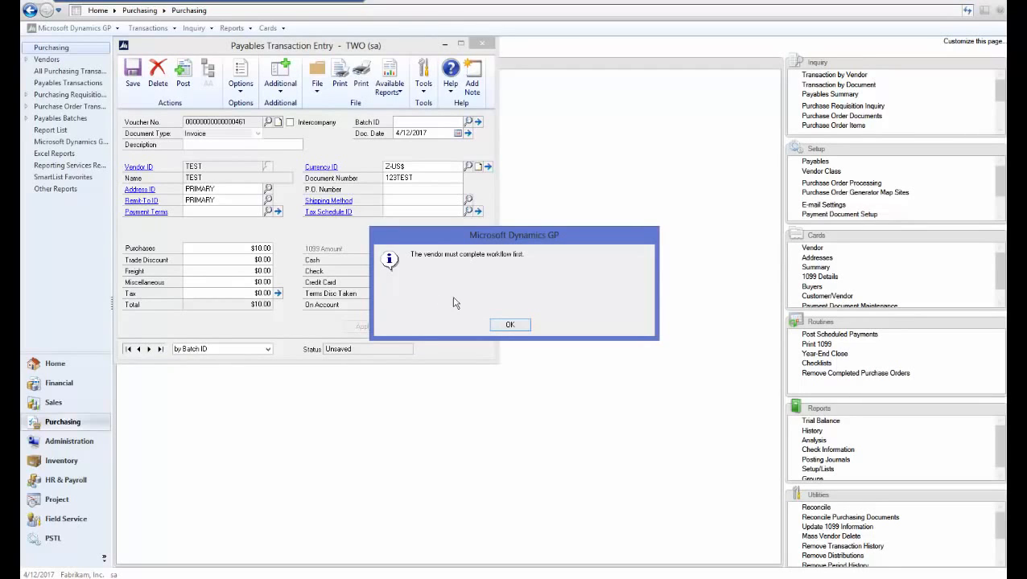
click(505, 324)
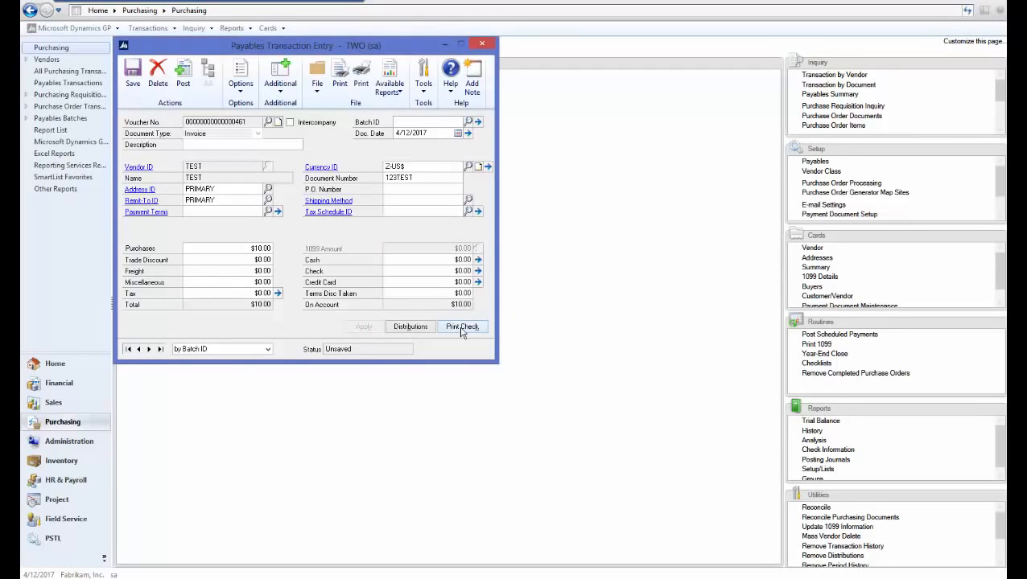
click(453, 326)
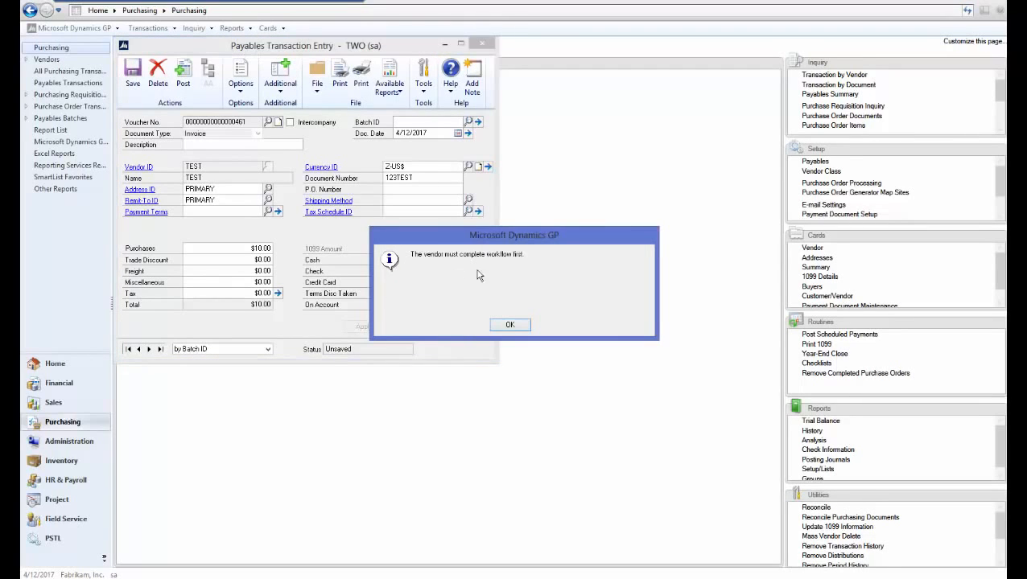
click(510, 325)
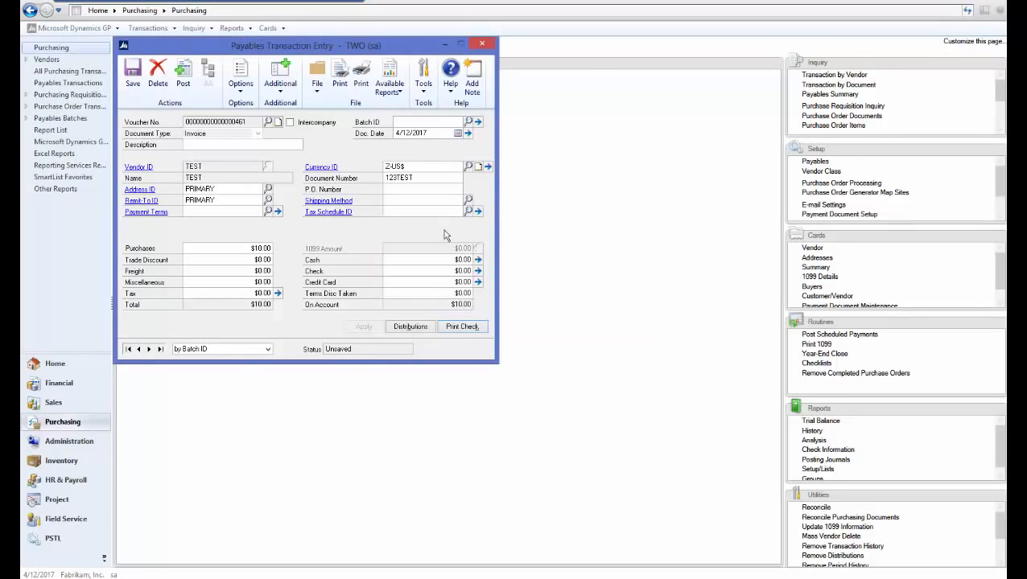
- Assign the vendor TEST invoice to batch 123 and save the transaction
click(406, 122)
text(123)
key(Tab)
click(133, 81)
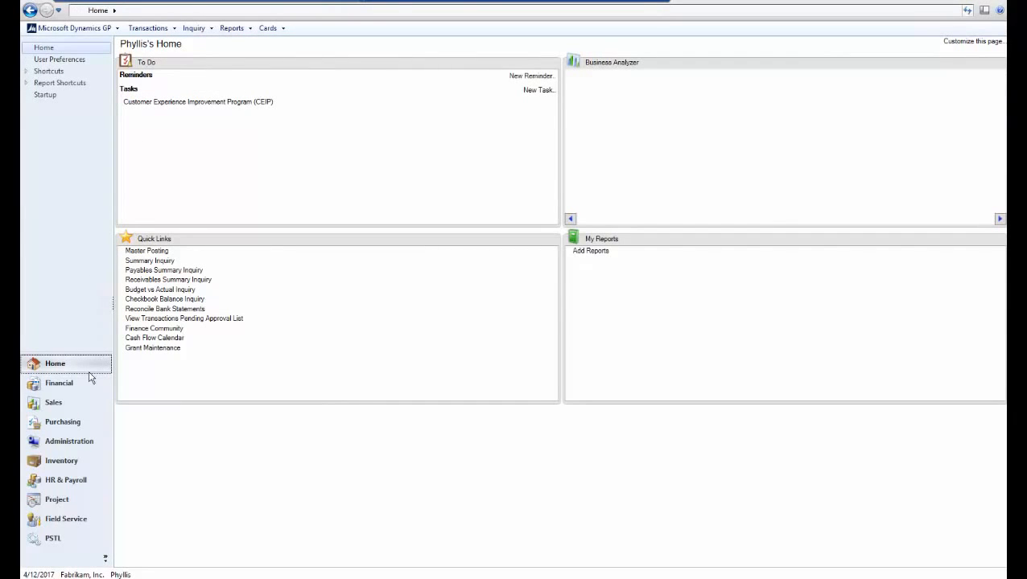
- In the approver's session, open vendor TEST in Vendor Maintenance and approve its workflow without a comment
click(68, 425)
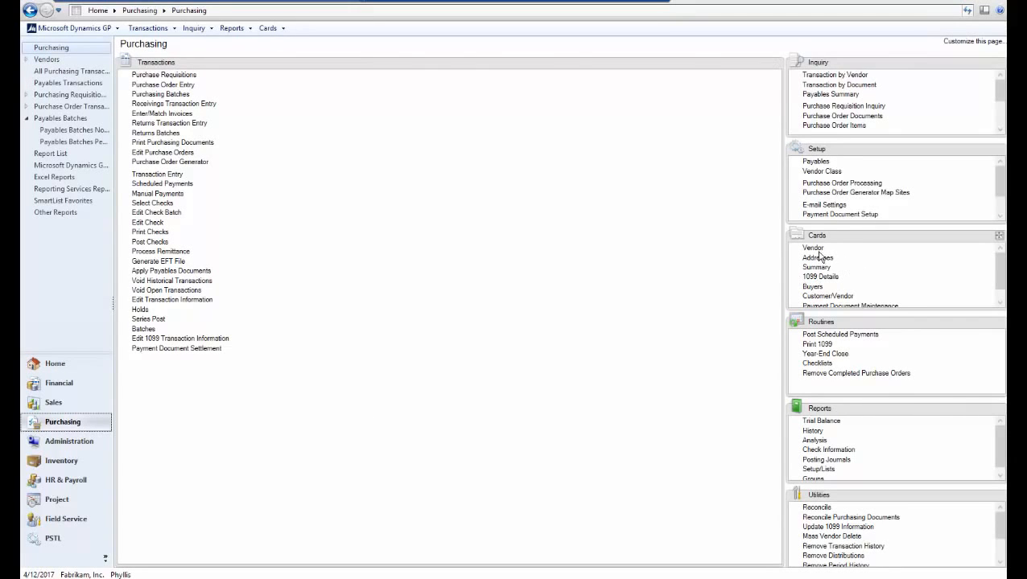
click(811, 248)
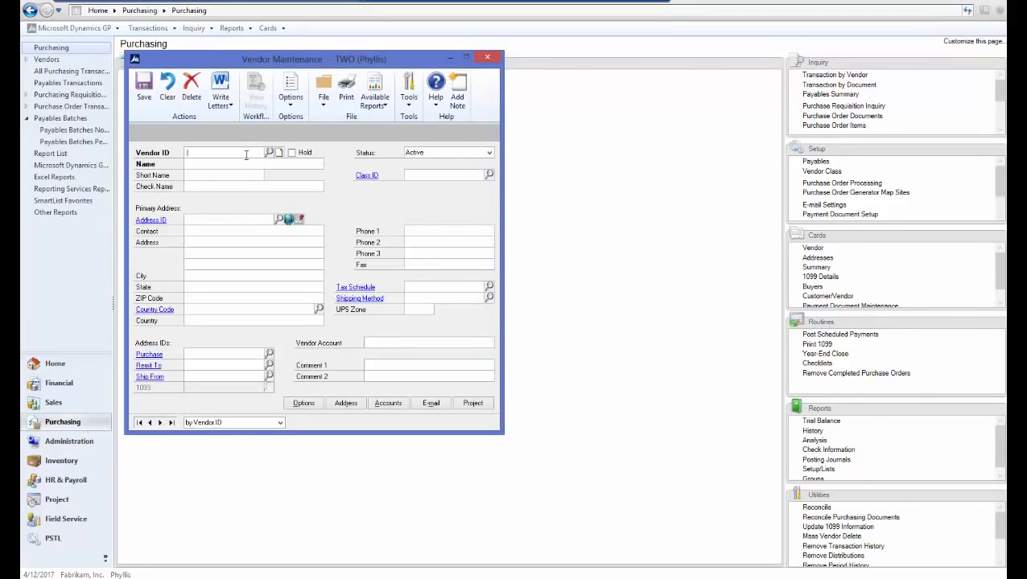
text(TEST)
key(Tab)
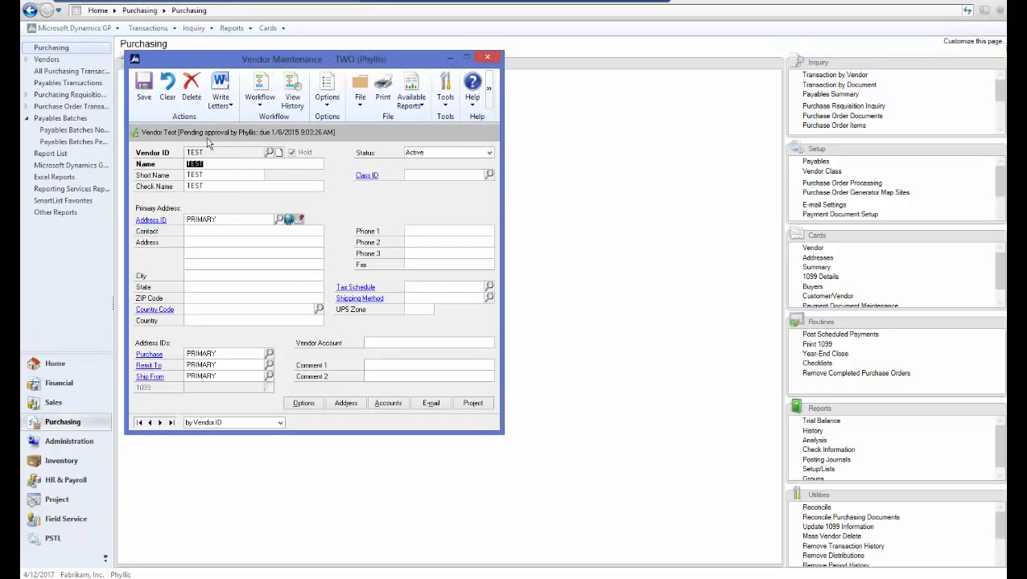
click(270, 109)
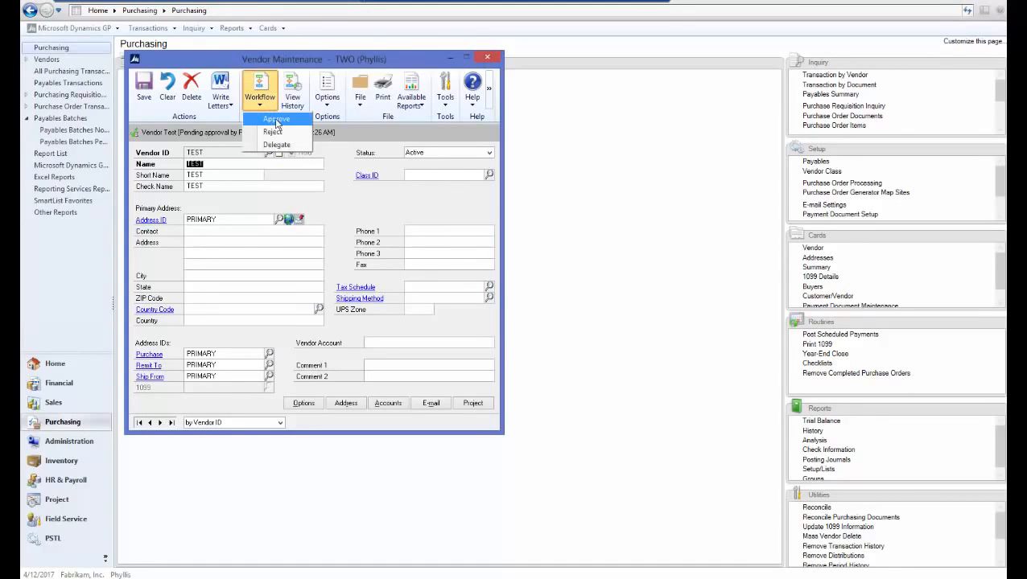
click(276, 121)
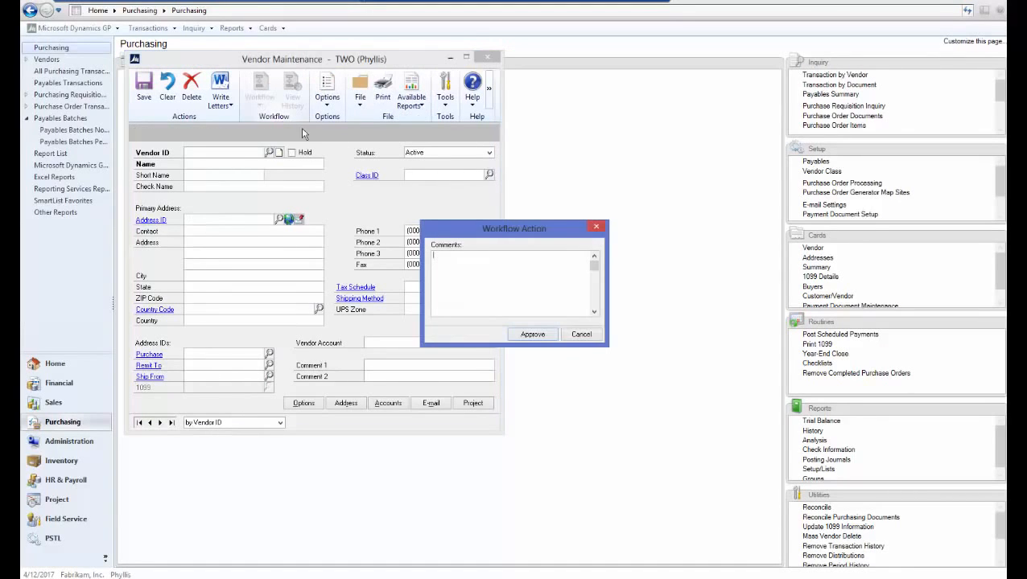
click(531, 334)
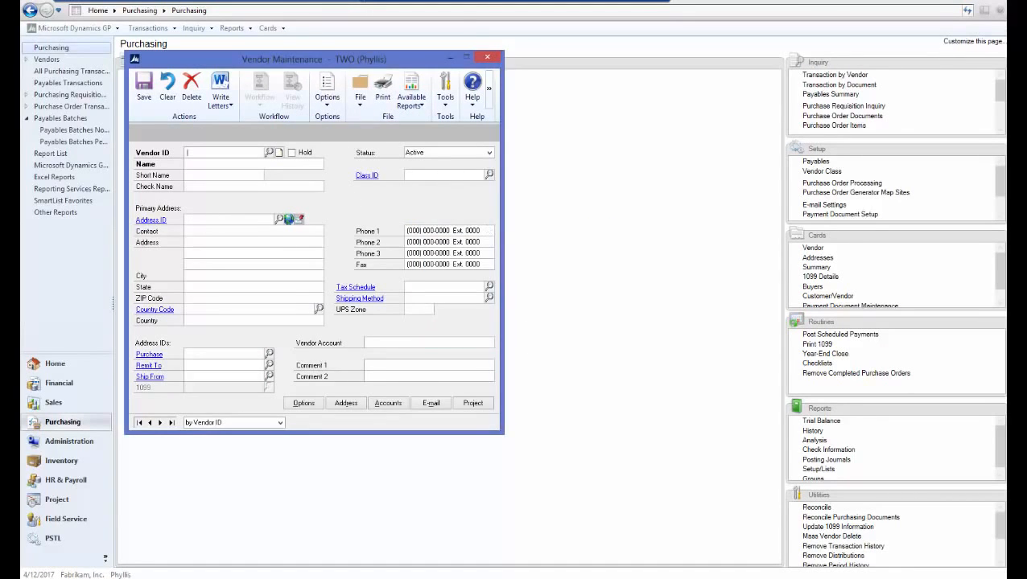
- Reopen vendor TEST, examine its workflow history for the submission and approval entries, and close the history
text(TEST)
key(Tab)
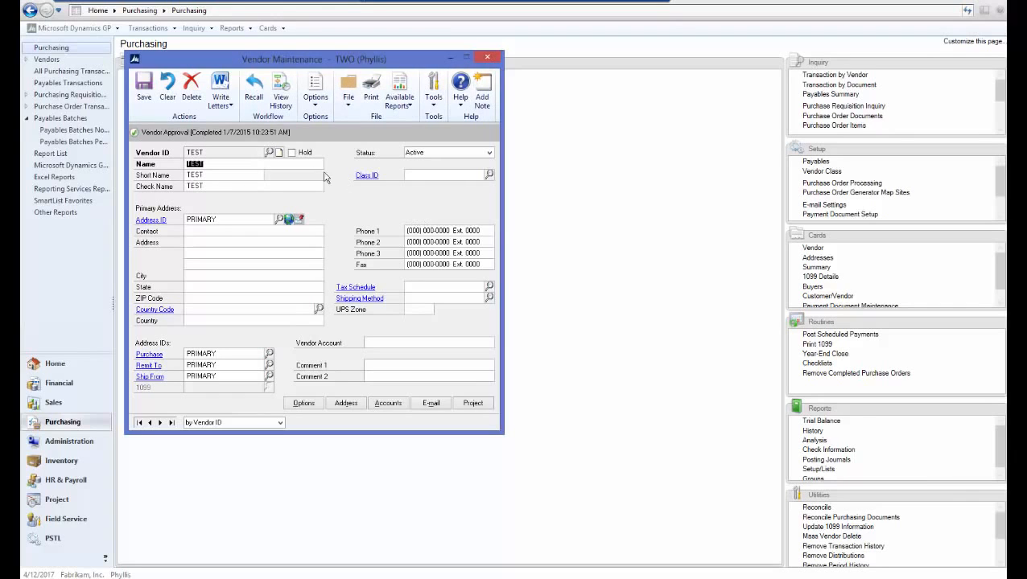
click(283, 104)
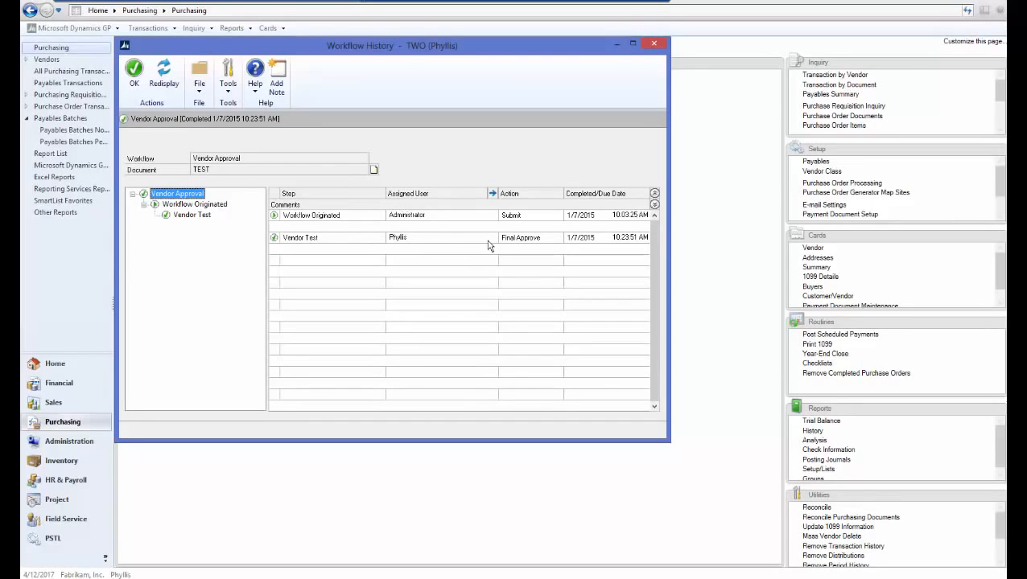
click(654, 43)
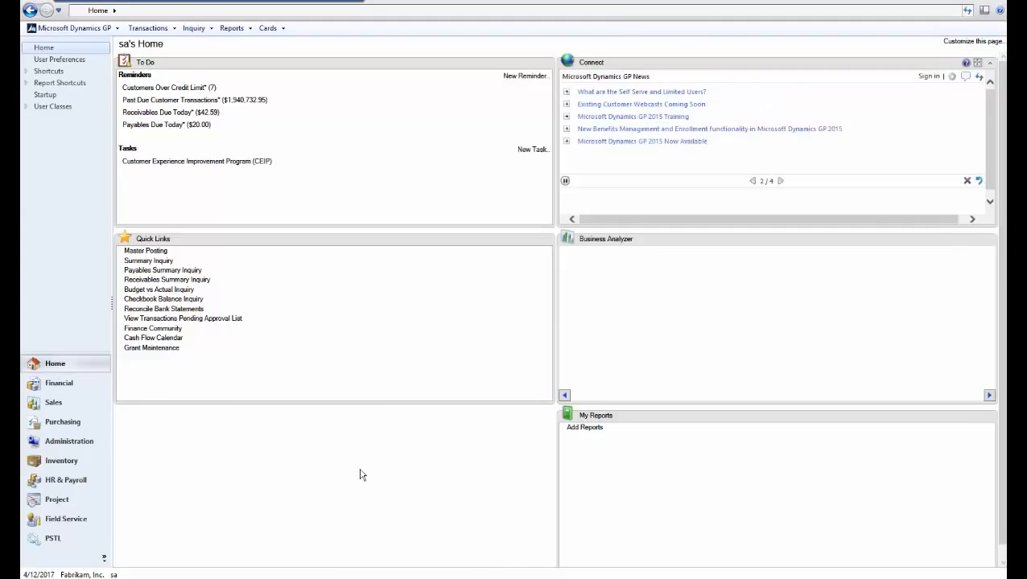
- Back in the sa session, open Workflow Maintenance from the company setup and display the Sales series workflows
click(65, 442)
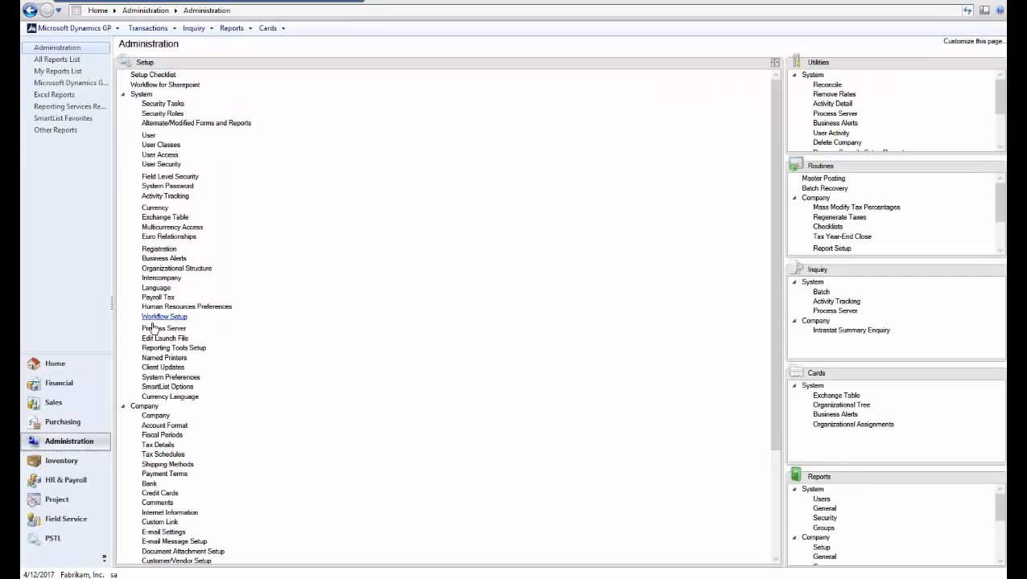
click(124, 95)
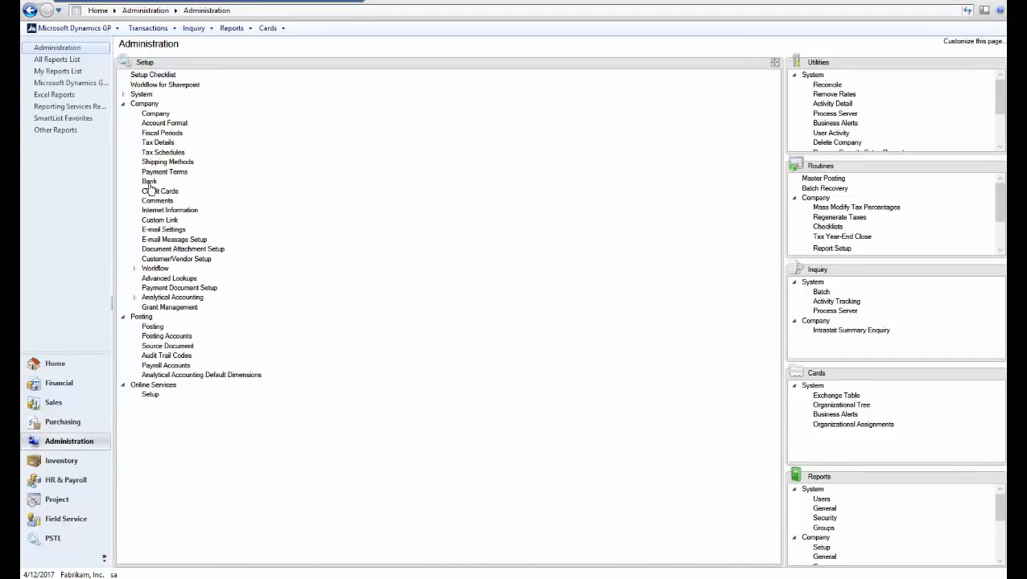
click(158, 271)
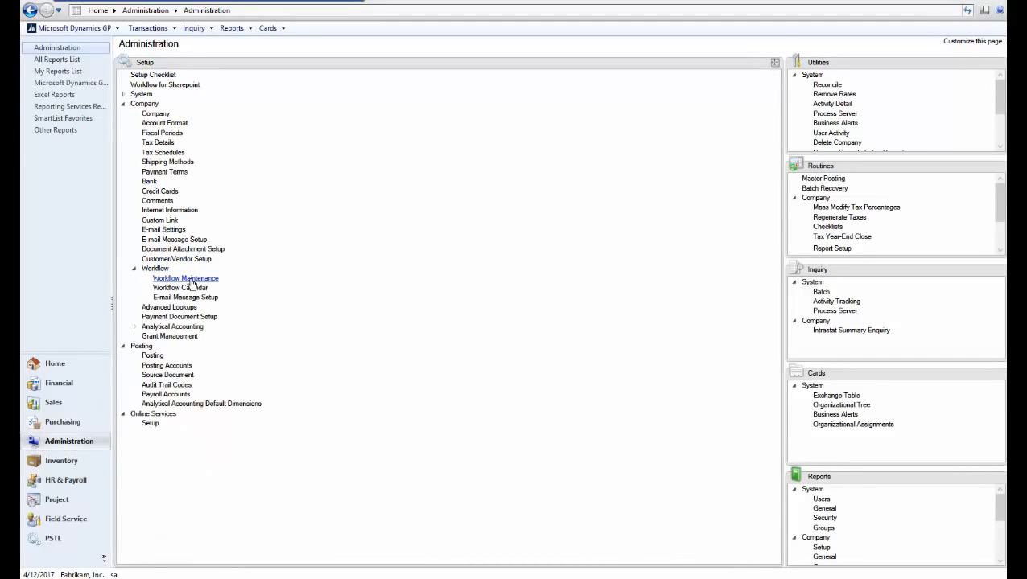
click(191, 279)
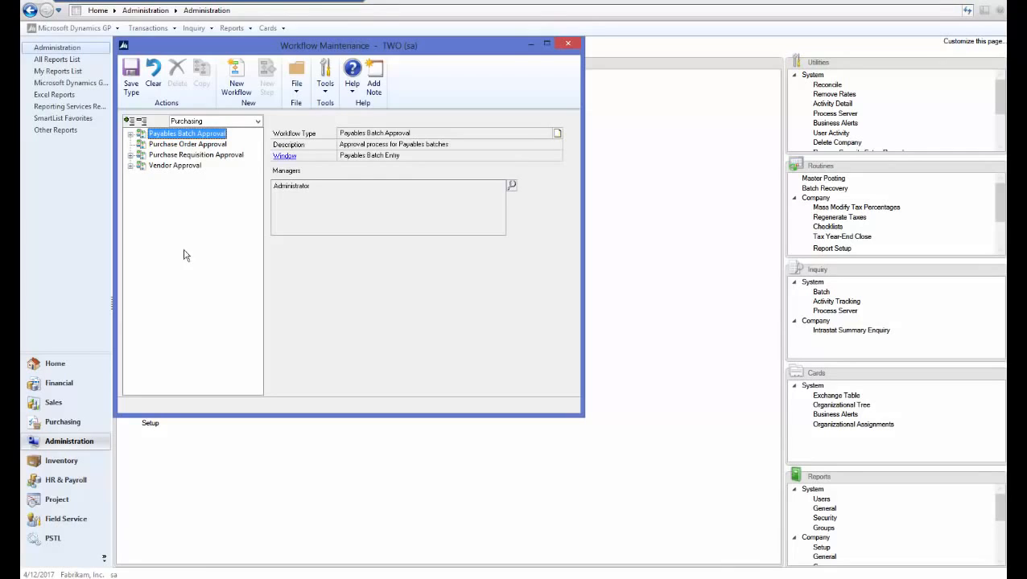
click(199, 123)
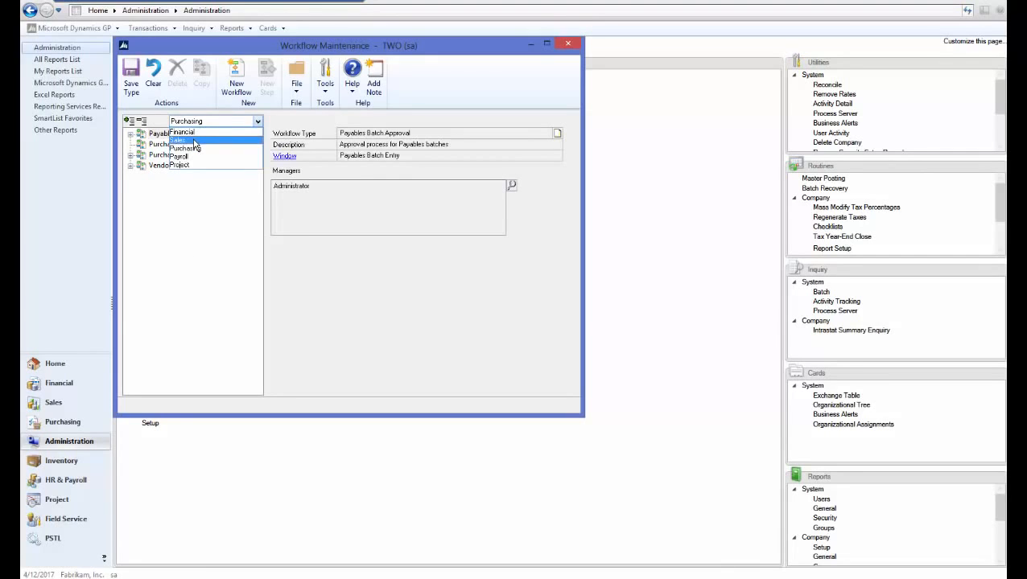
click(177, 140)
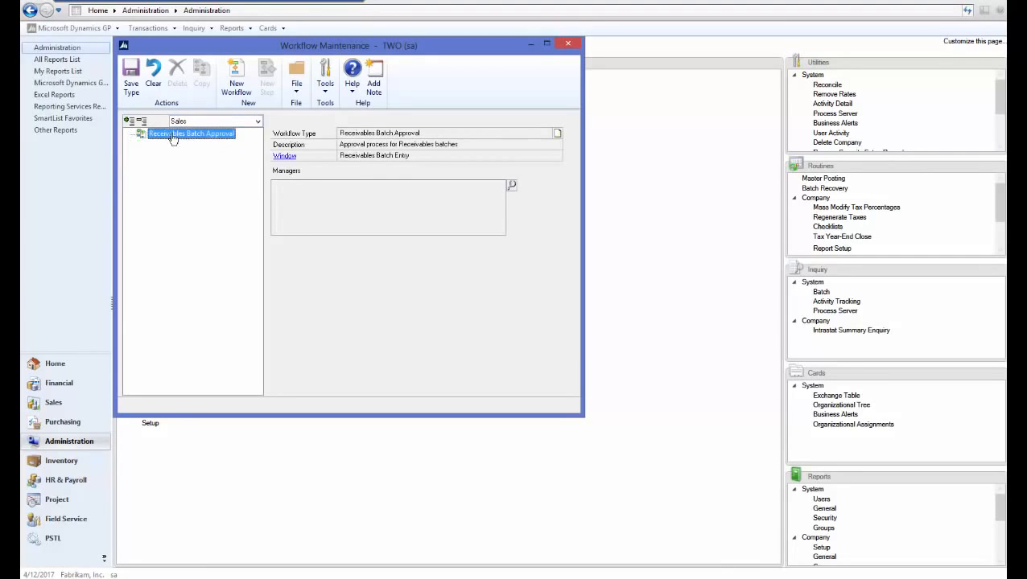
- Add Administrator as the manager of the Receivables Batch Approval workflow type
click(512, 185)
text(a)
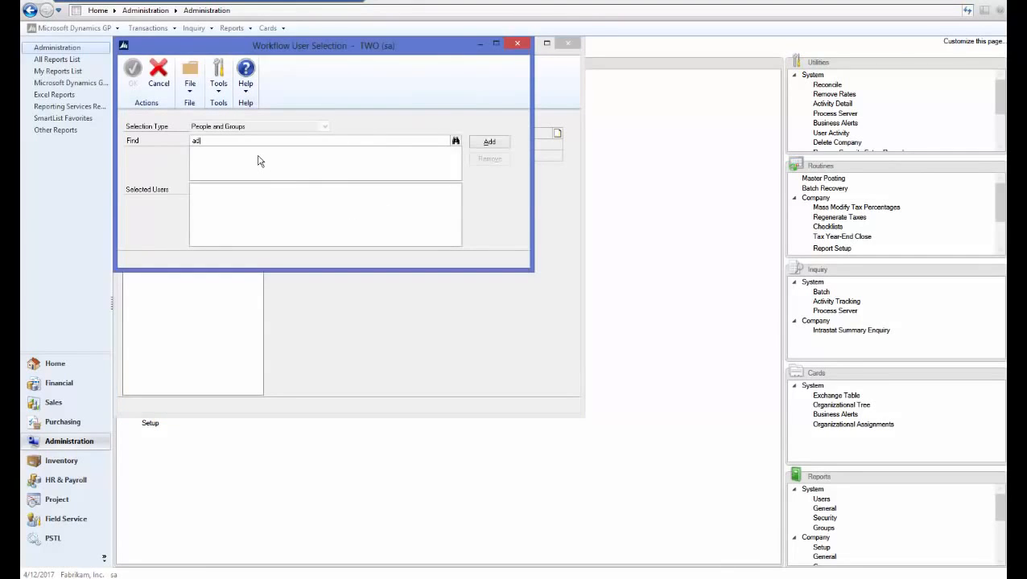
click(490, 142)
click(133, 73)
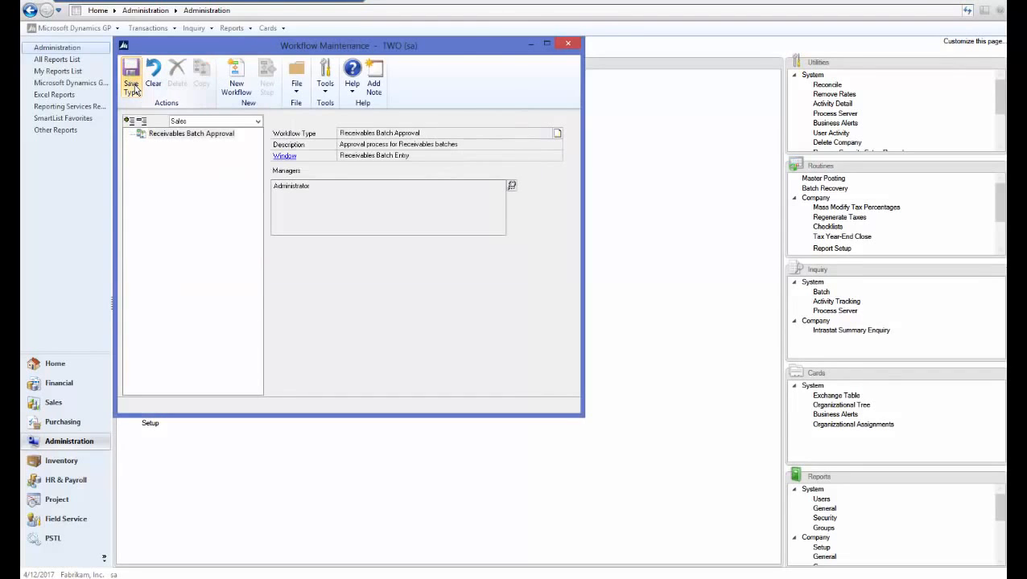
- Save the Receivables Batch Approval type changes and create a workflow under it with the name and description RM Batch
click(236, 81)
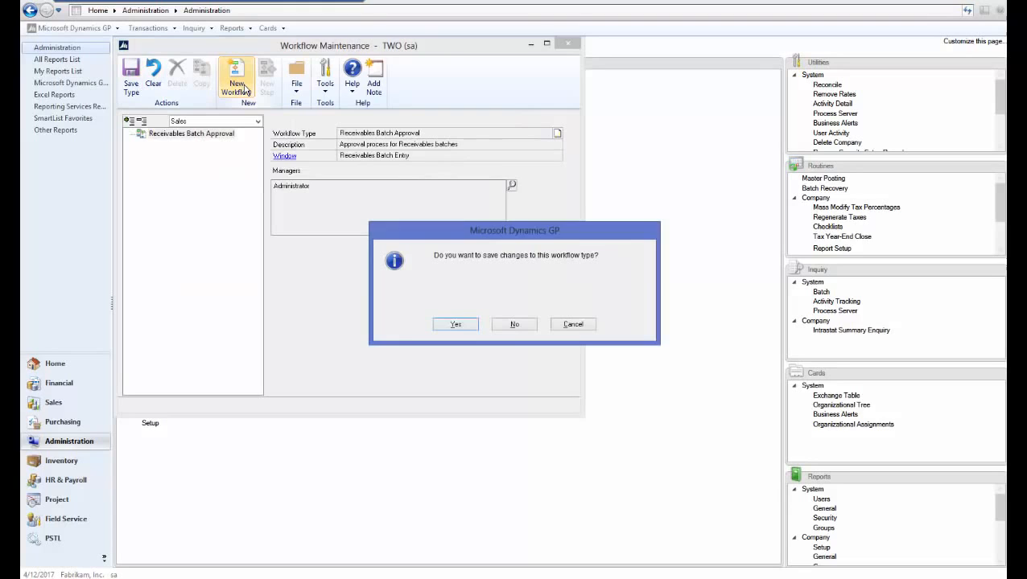
click(457, 326)
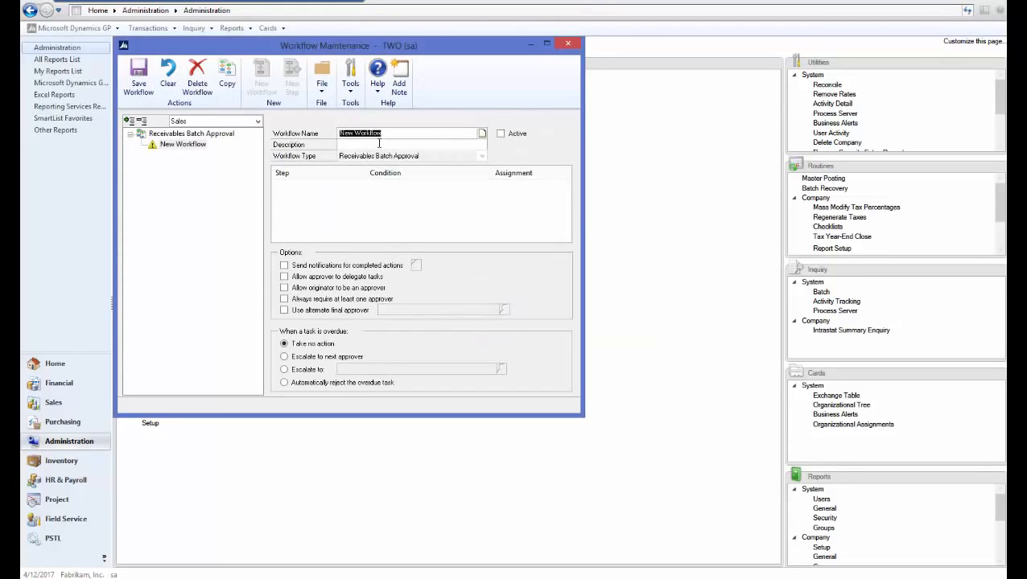
text(RM Batch)
key(Tab)
text(RM Batch)
key(Tab)
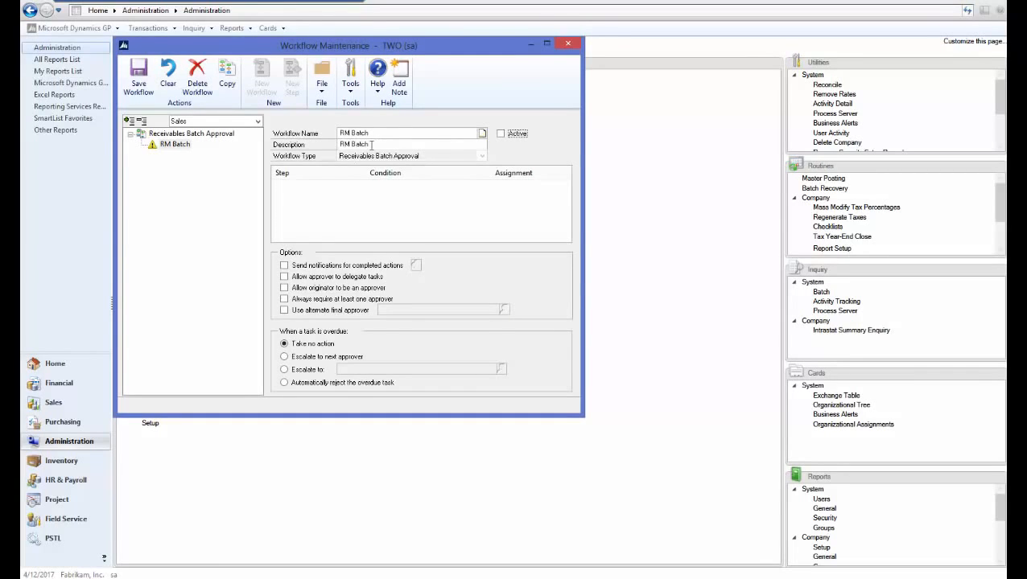
- For the RM Batch workflow, enable notifications for completed actions, delegation by the approver and the originator as an approver
click(301, 266)
click(287, 278)
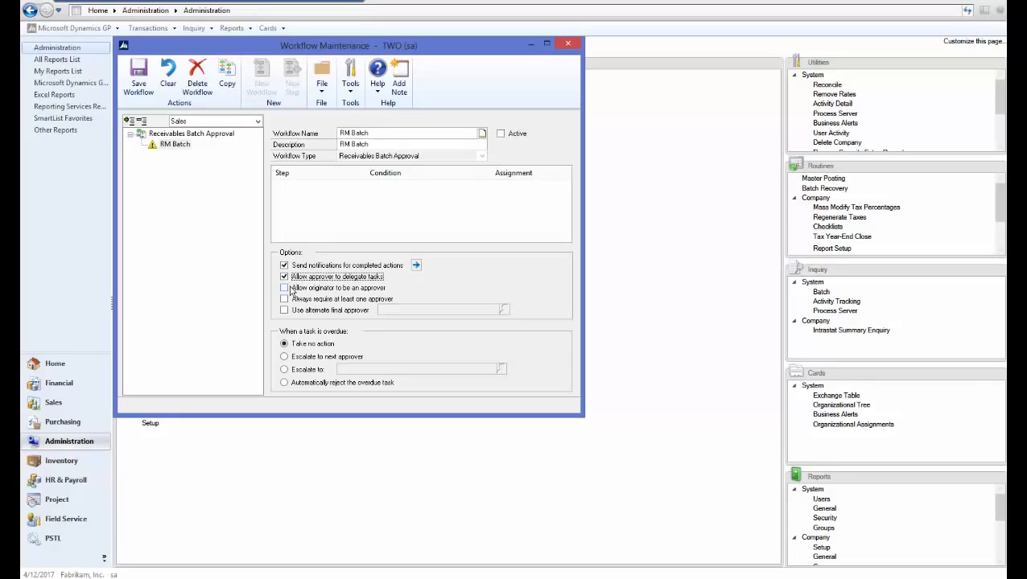
click(286, 288)
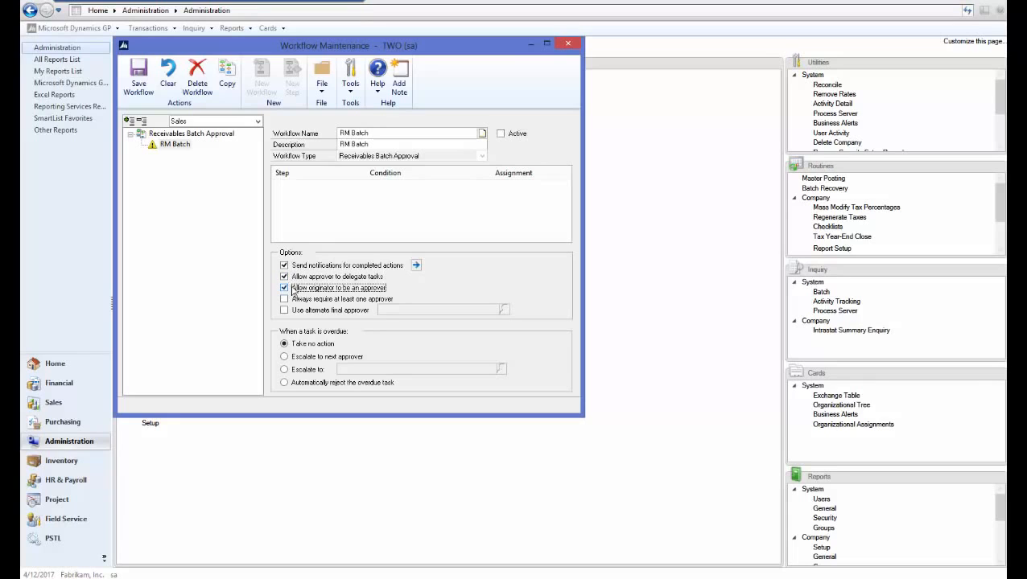
- Set the completed-action emails to notify the originator on all actions from Submit through Final Approve, and save the RM Batch workflow
click(416, 265)
click(135, 135)
click(135, 146)
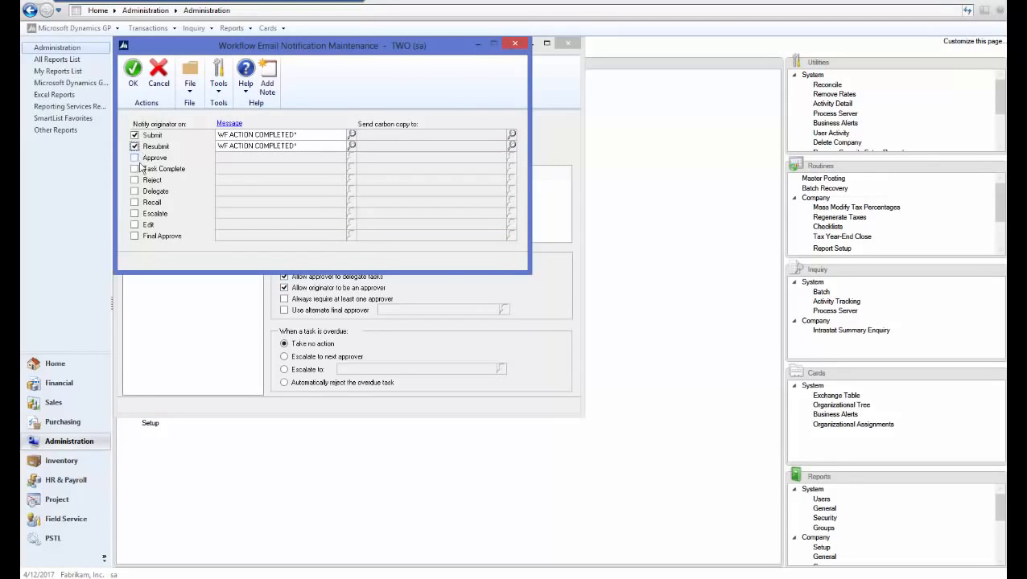
click(134, 158)
click(134, 169)
click(135, 180)
click(135, 203)
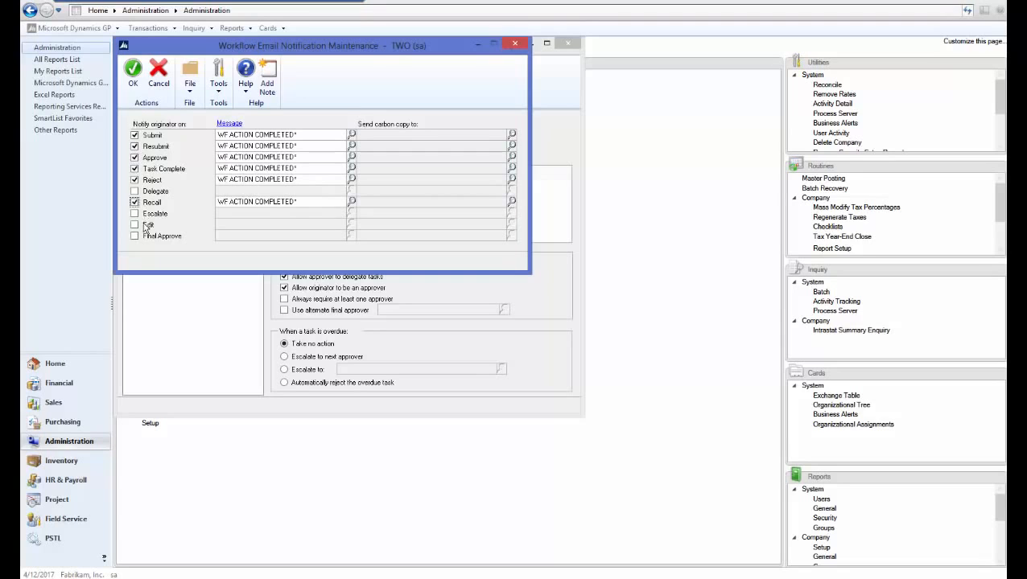
click(134, 192)
click(134, 214)
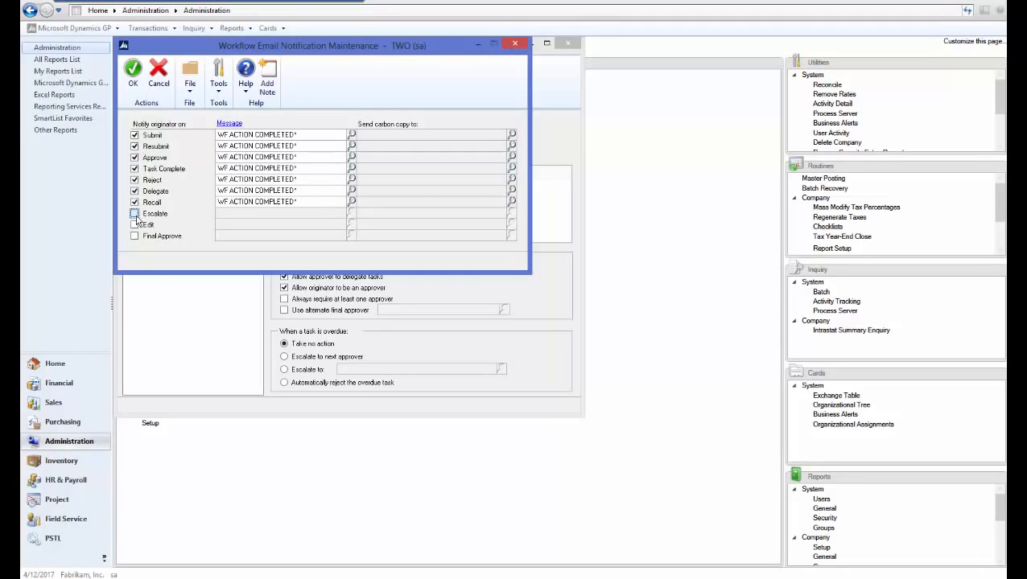
click(135, 225)
click(135, 236)
click(133, 79)
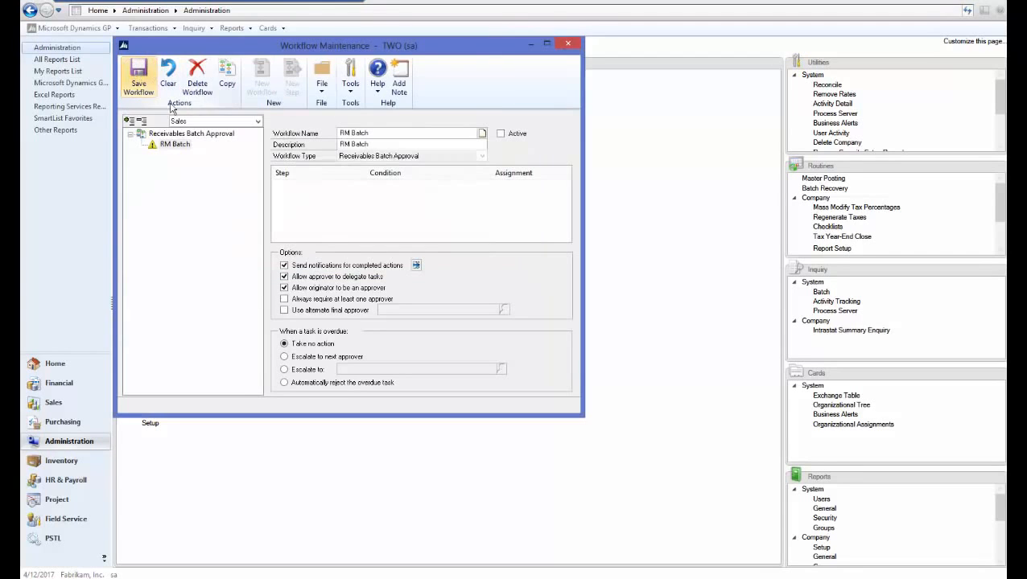
click(143, 87)
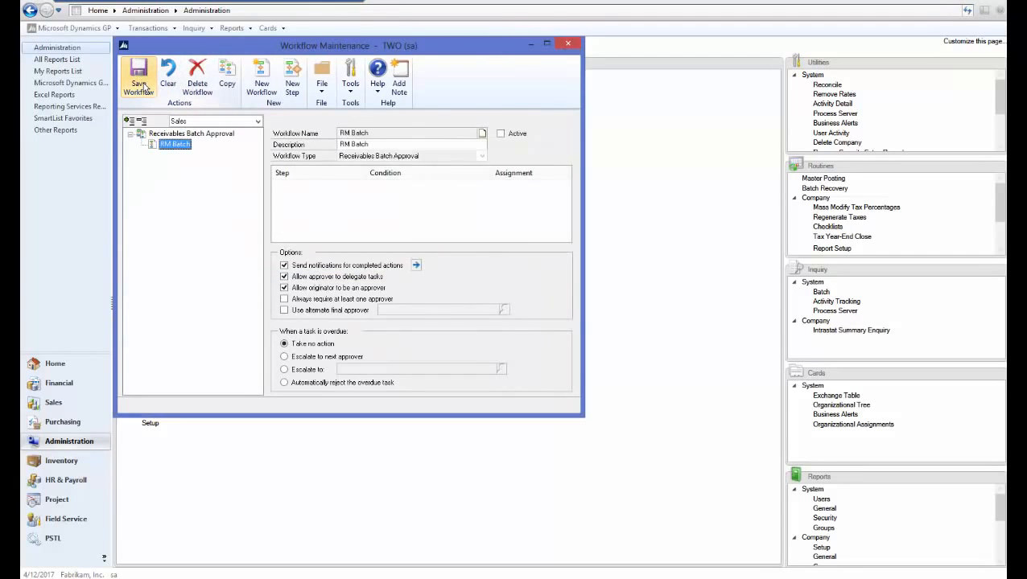
- Add an approval step to the RM Batch workflow named RM Test with the description RM TEST
click(295, 79)
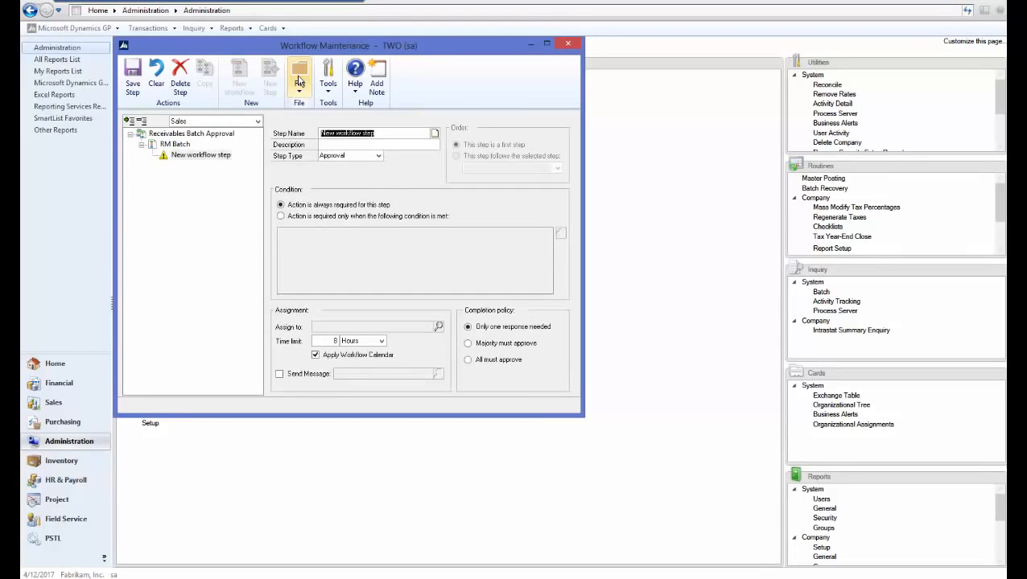
text(RM T)
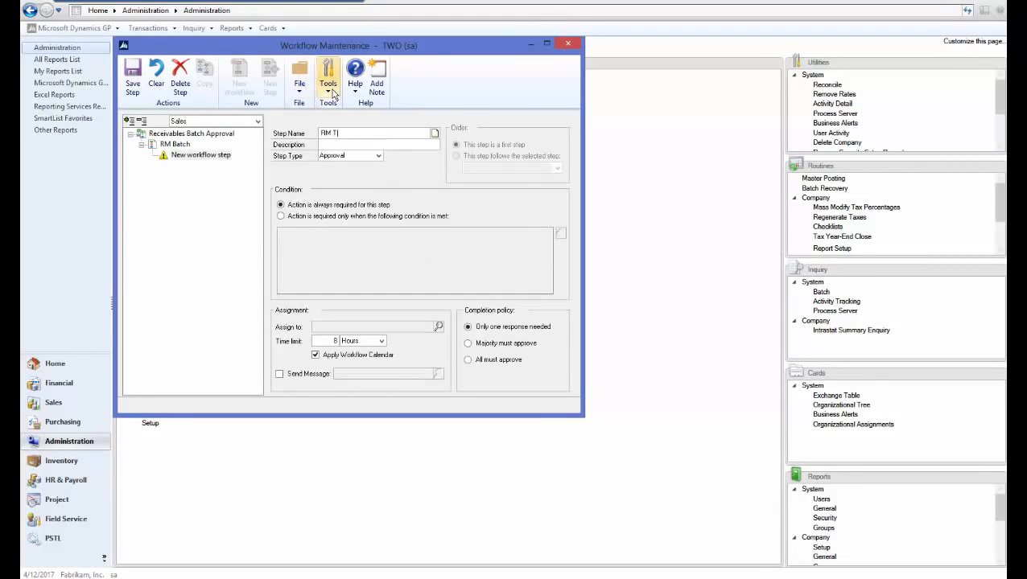
text(est)
key(Tab)
key(Tab)
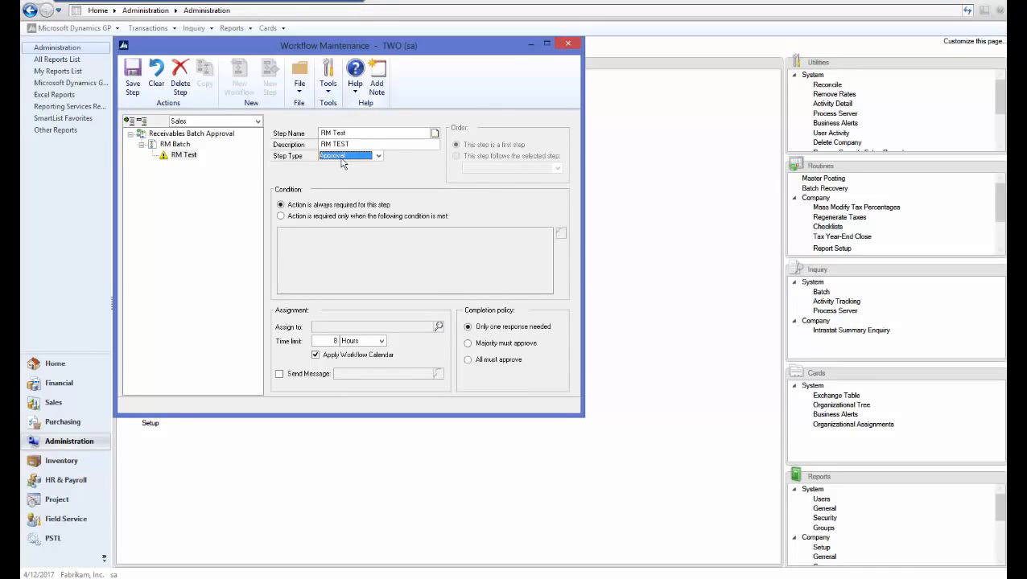
- Examine the Batch Header fields offered for a conditional approval, cancel the condition editor and set the action as always required
click(337, 218)
click(560, 234)
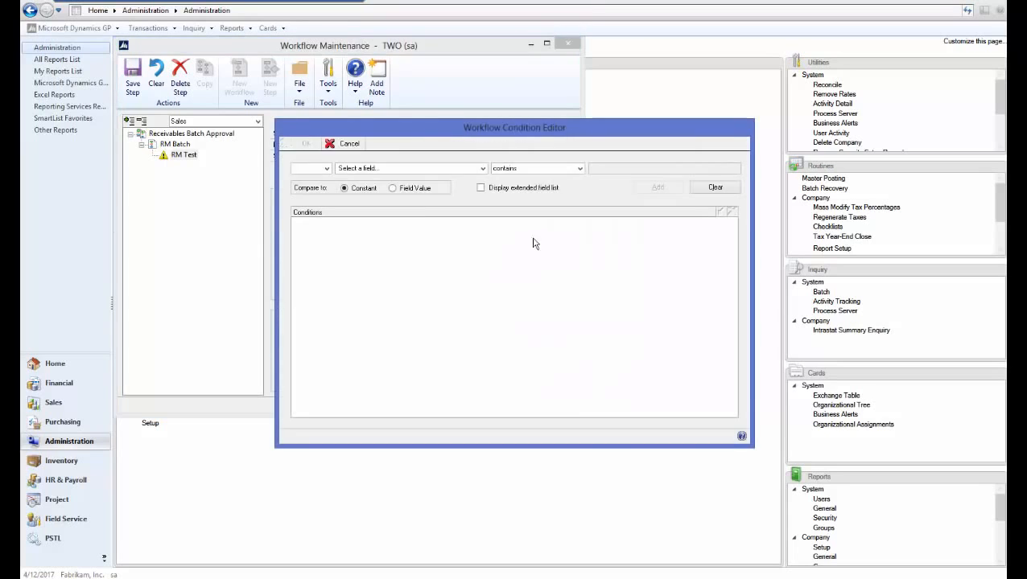
click(414, 169)
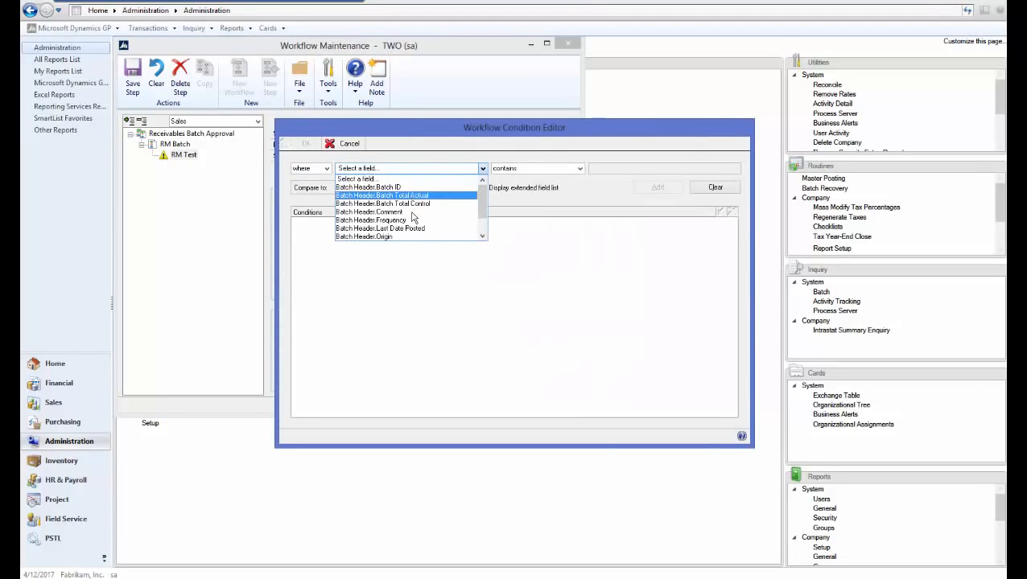
click(484, 223)
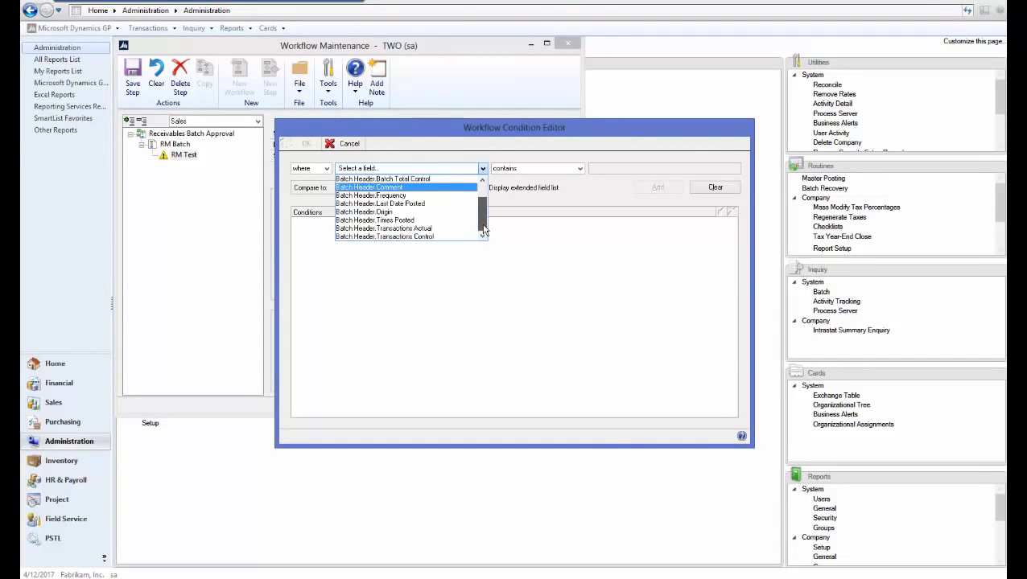
drag(483, 231, 478, 198)
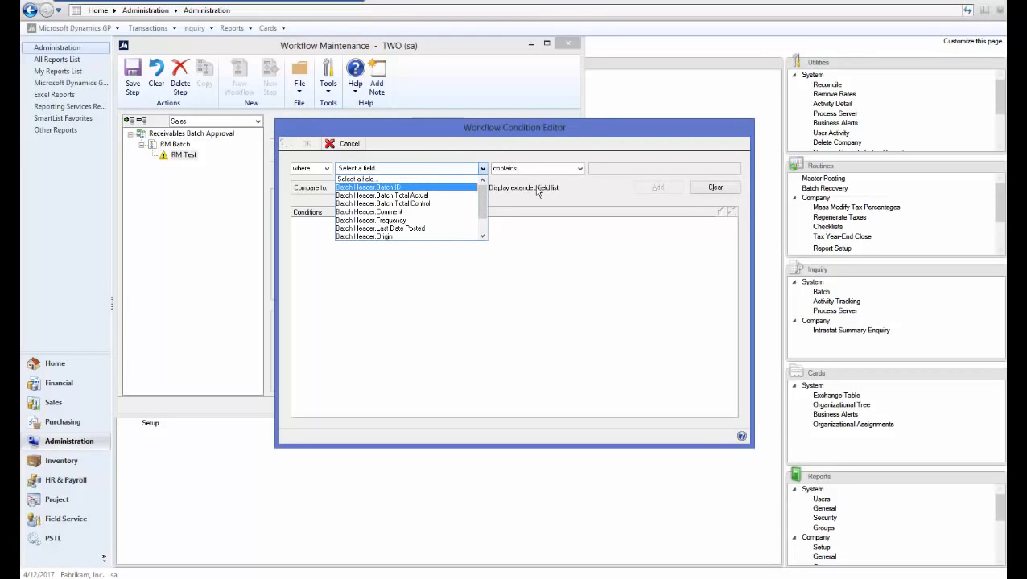
click(352, 148)
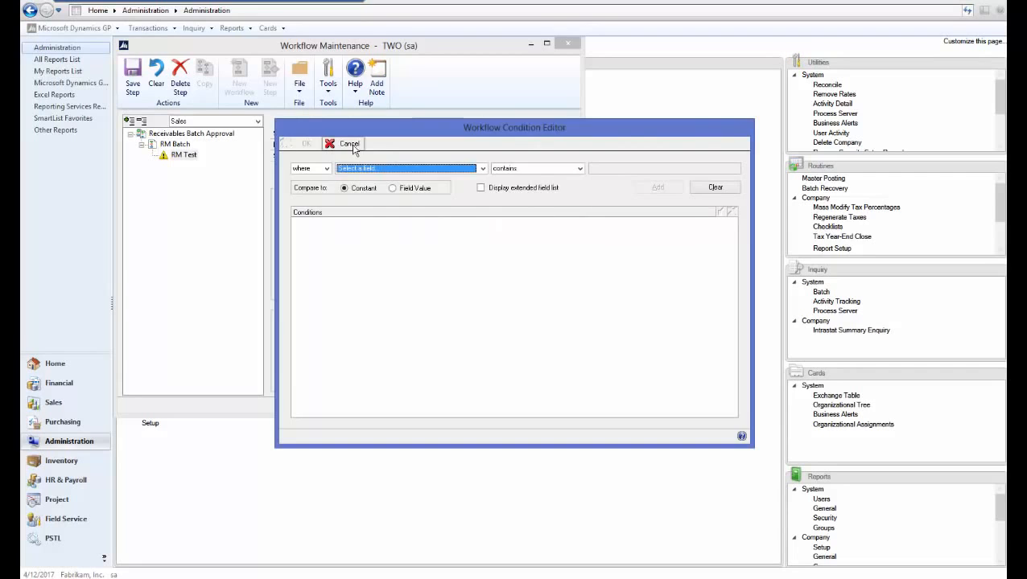
click(353, 145)
click(306, 206)
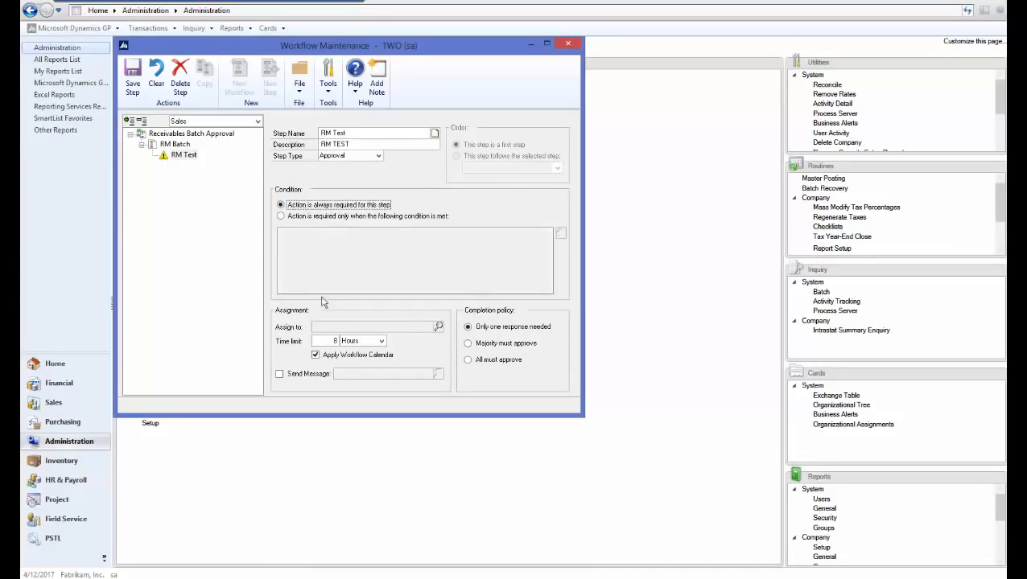
- Assign the RM Test step to the approver's user account, enable its WF ASSIGN RM APPROVAL* message and save the step
click(438, 326)
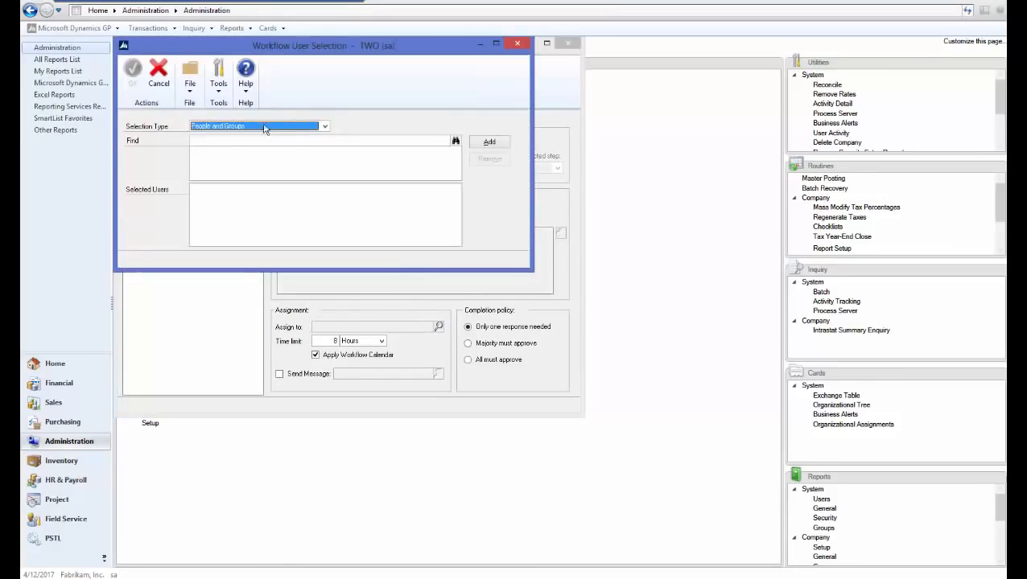
click(256, 131)
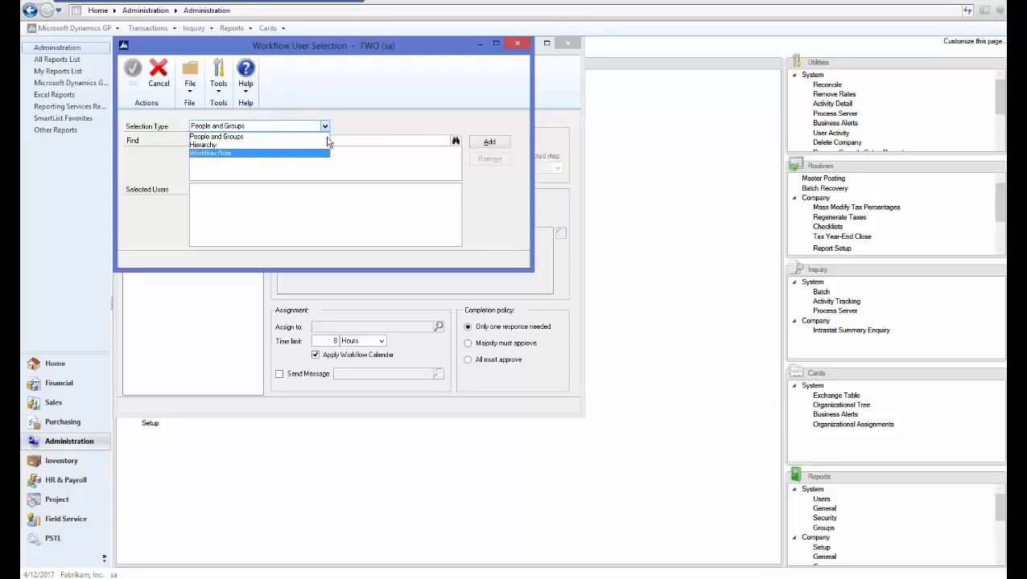
click(357, 139)
click(356, 140)
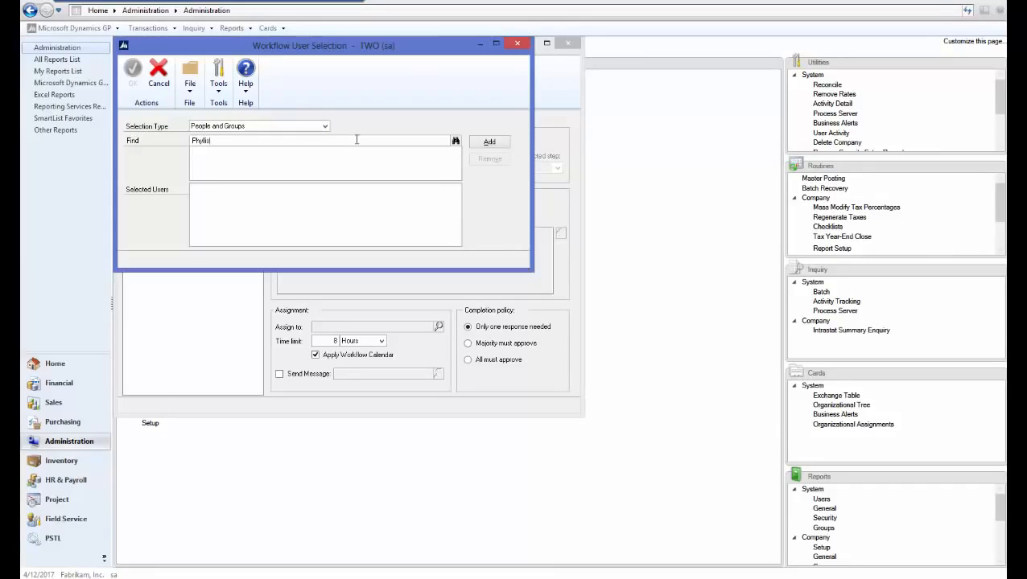
click(491, 144)
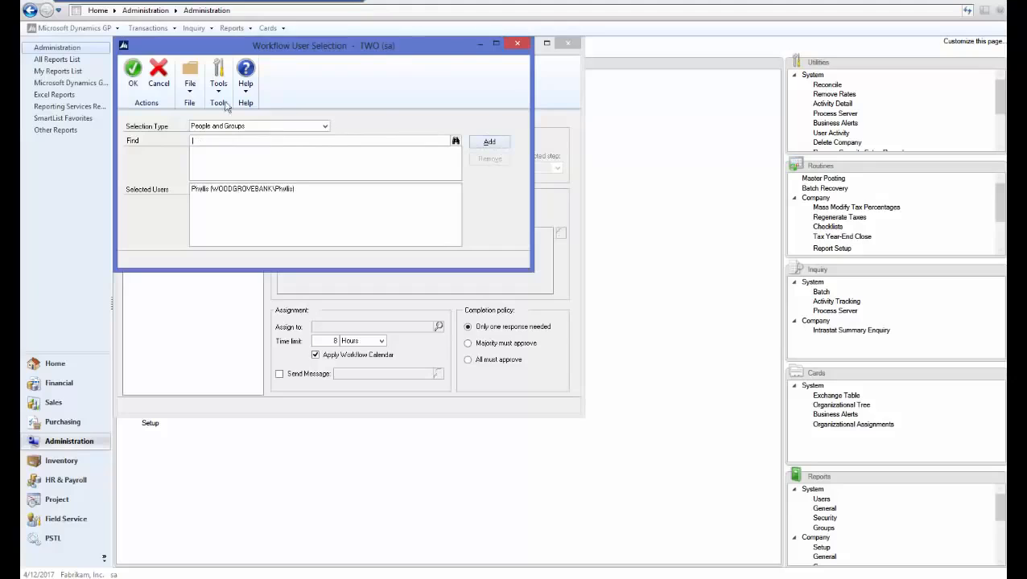
click(134, 77)
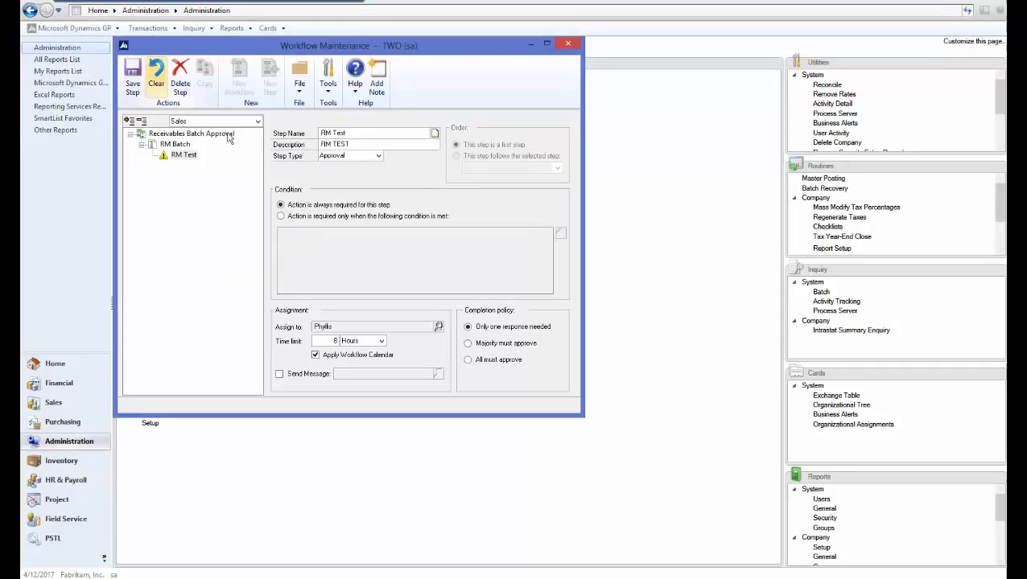
click(280, 374)
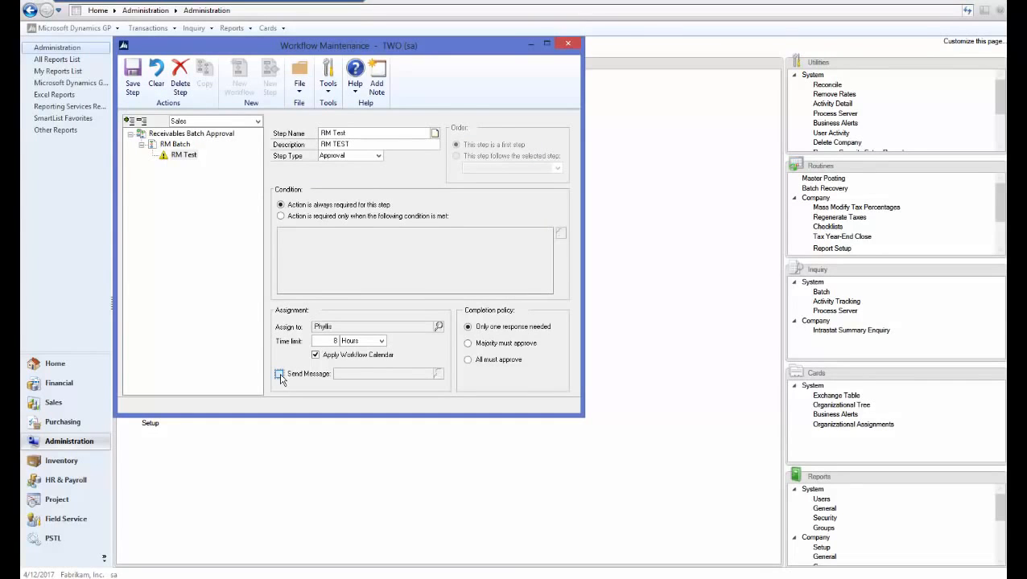
click(134, 80)
- Activate the RM Batch workflow, save it and close Workflow Maintenance
click(175, 144)
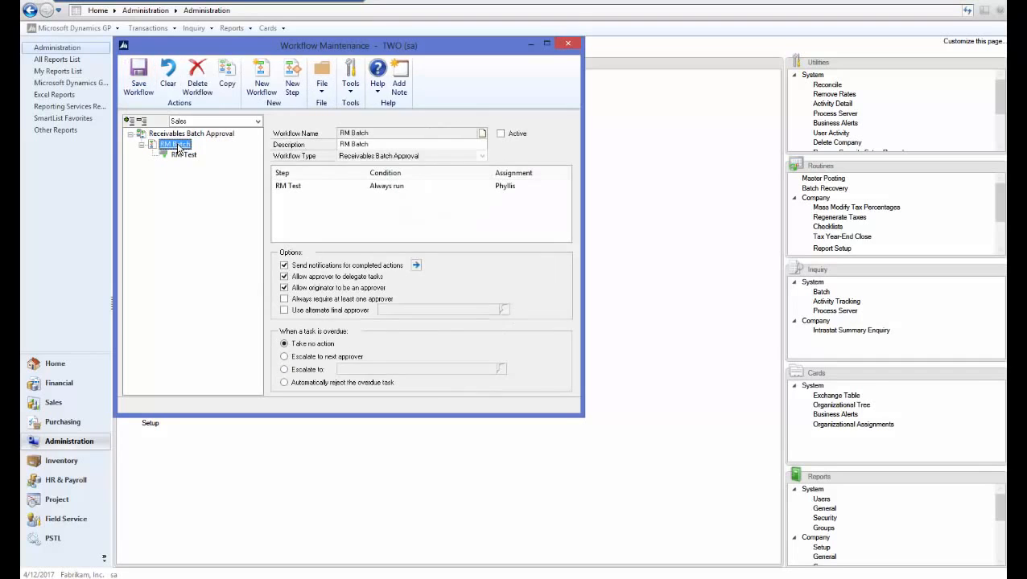
click(501, 135)
click(139, 76)
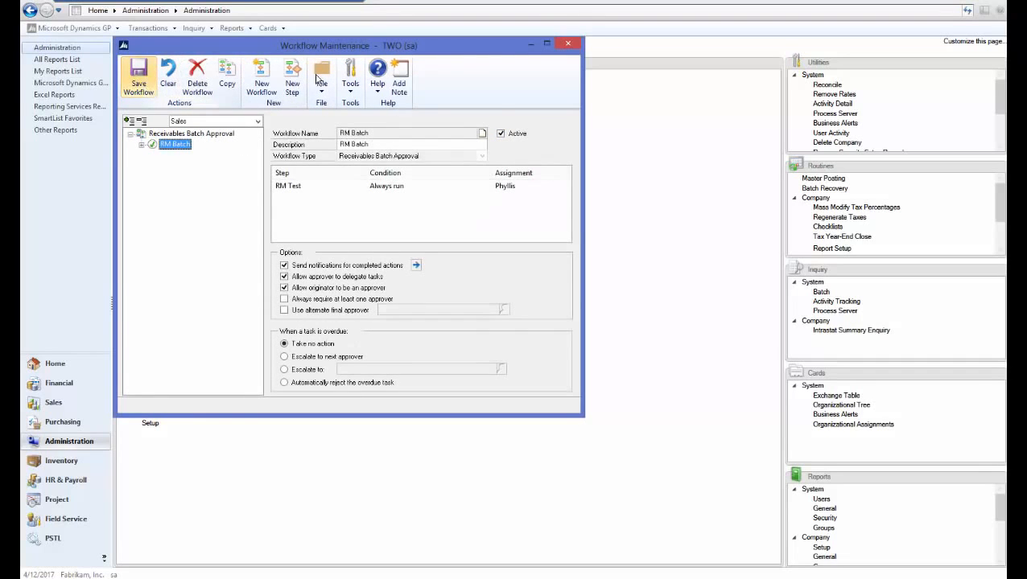
click(567, 45)
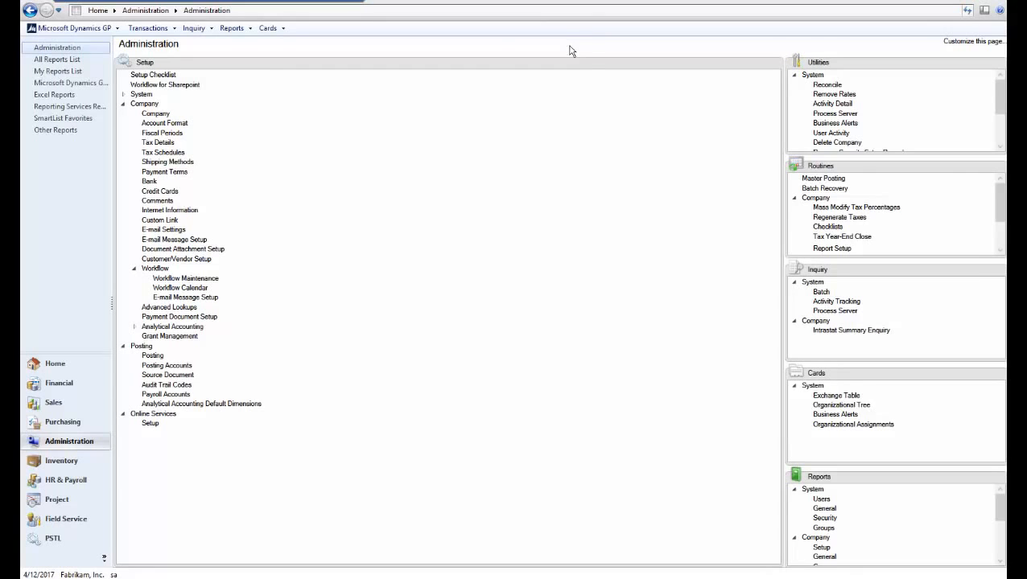
- Open Receivables Batch Entry from the Sales area and start batch TEST with Transaction Entry as its origin
click(69, 401)
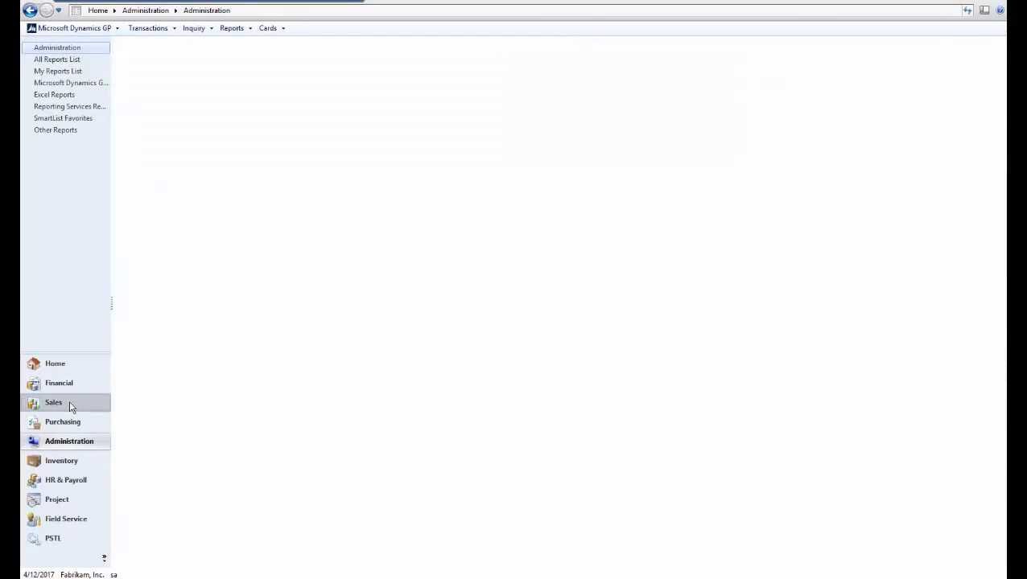
click(387, 62)
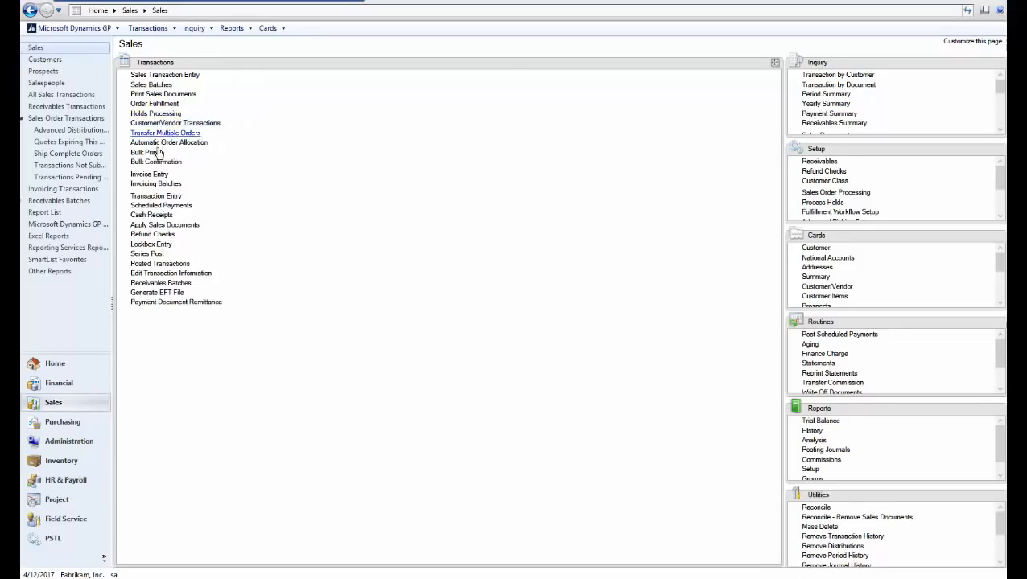
click(179, 283)
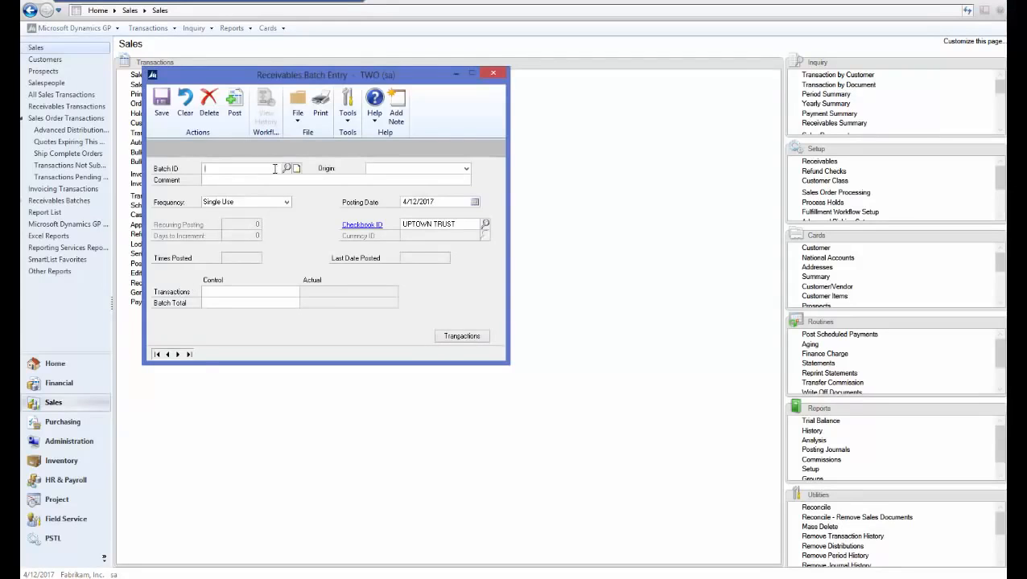
text(TEST)
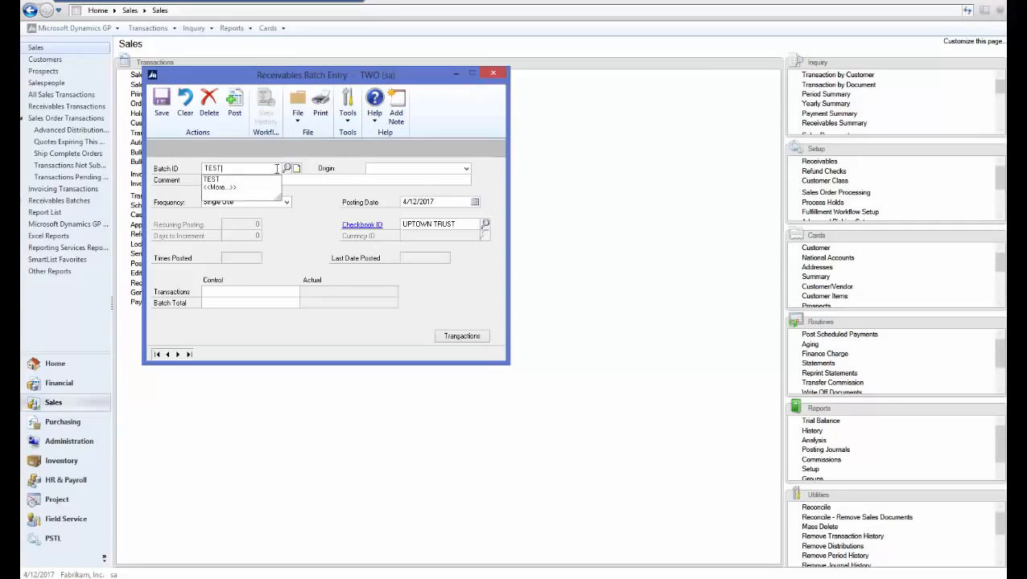
key(Tab)
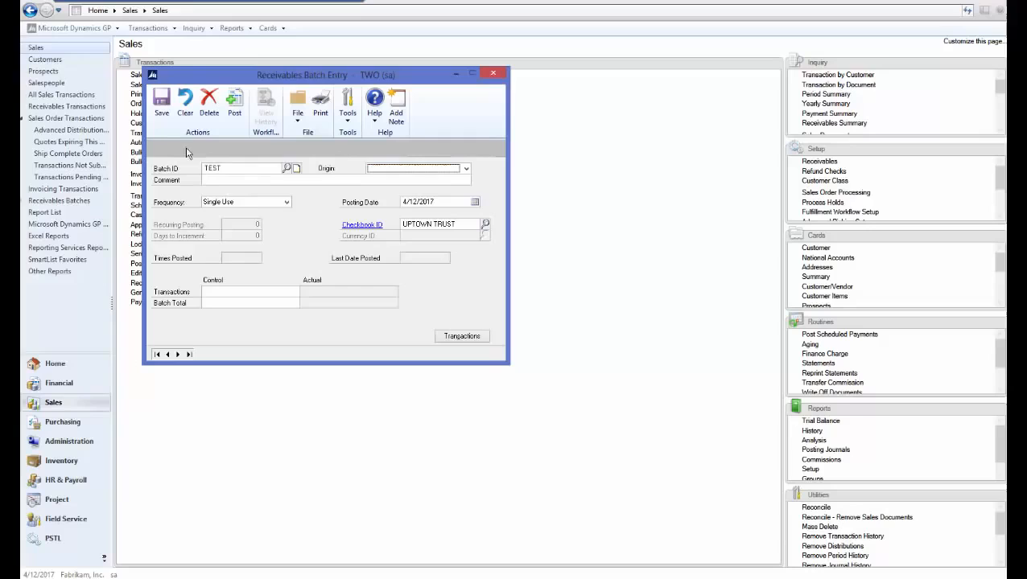
click(396, 170)
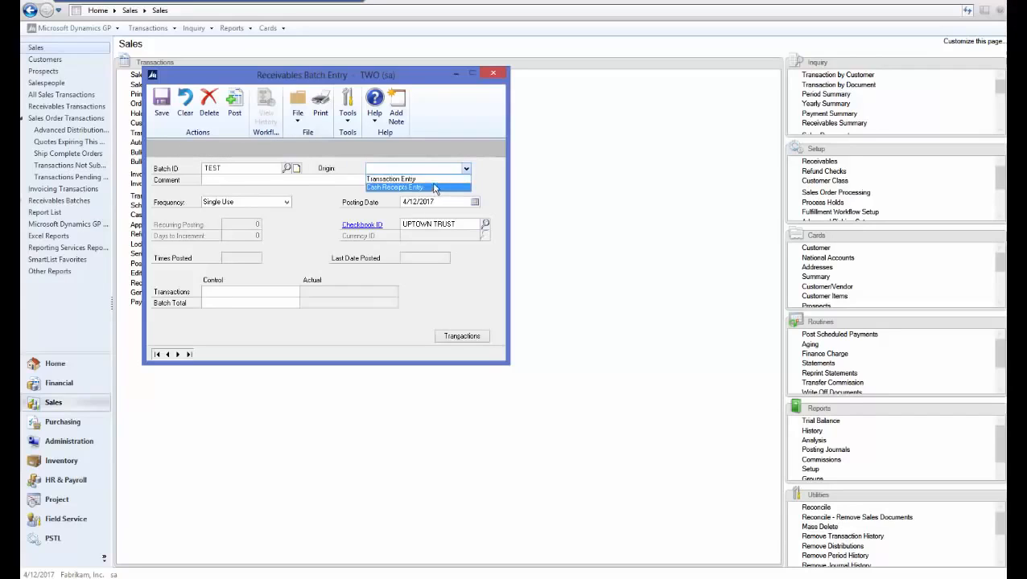
click(434, 179)
key(Tab)
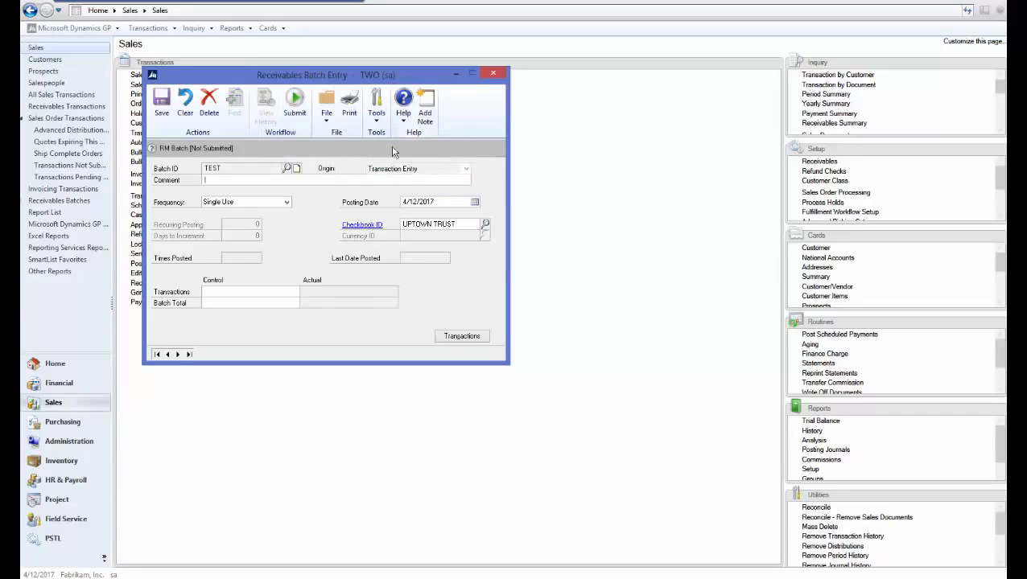
- Open Receivables Transaction Entry from batch TEST and start a Sales / Invoices document for customer Aaron Fitz Electrical
click(461, 336)
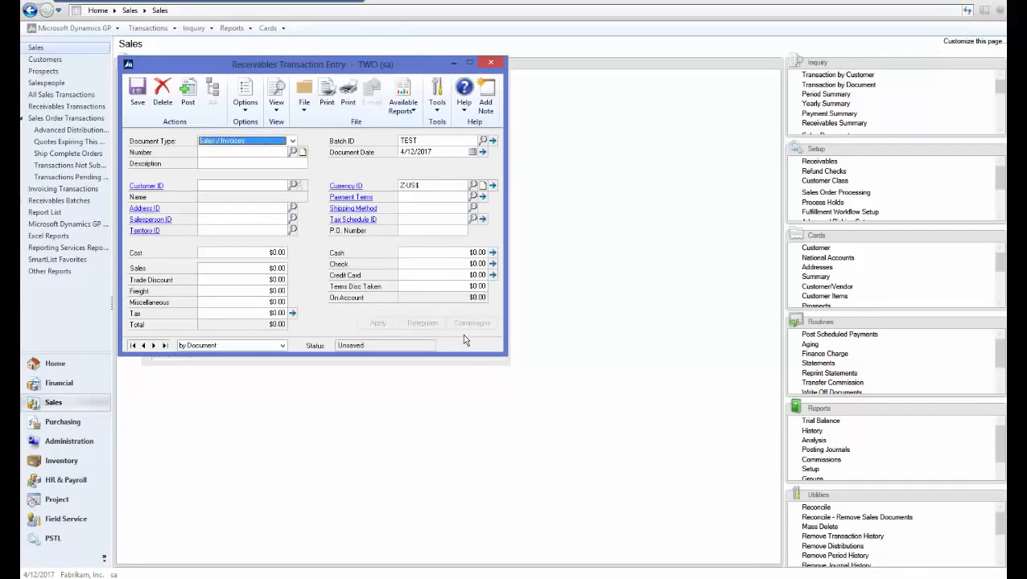
click(224, 155)
click(227, 164)
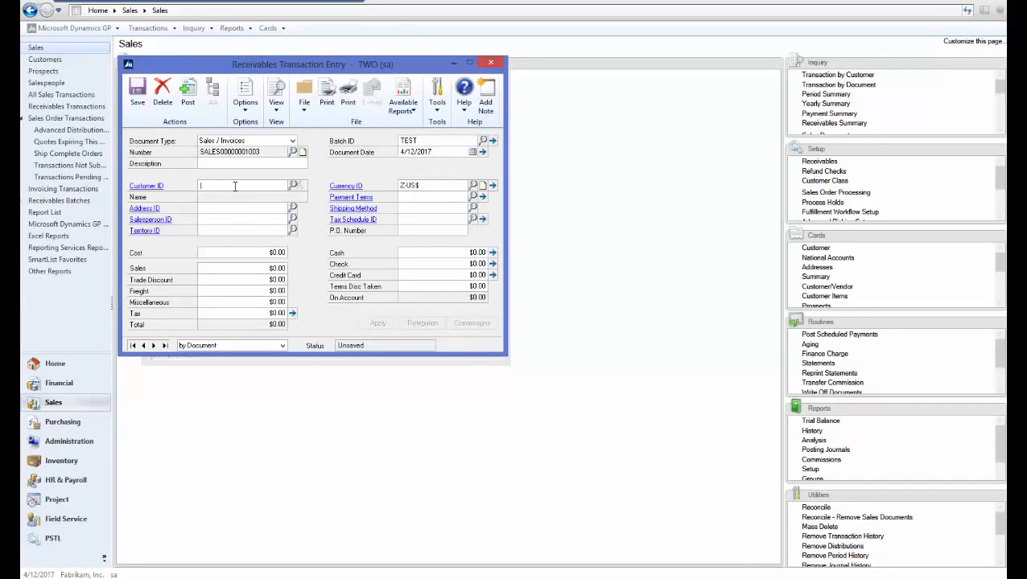
key(ctrl+l)
click(226, 218)
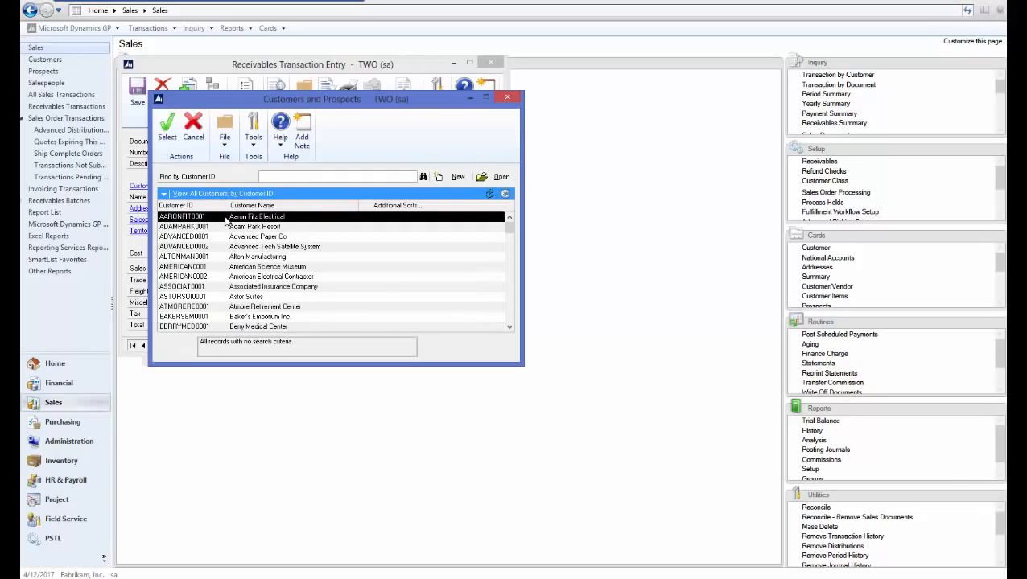
double_click(226, 218)
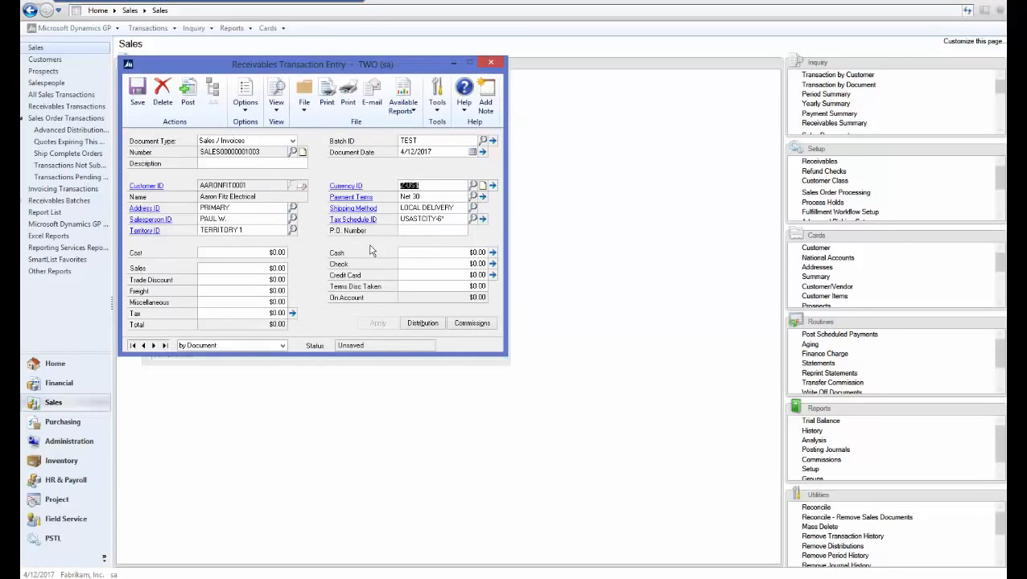
- Set the invoice's Sales amount to $20.00, save the transaction and close Receivables Transaction Entry
click(266, 255)
click(262, 267)
text(20)
key(Tab)
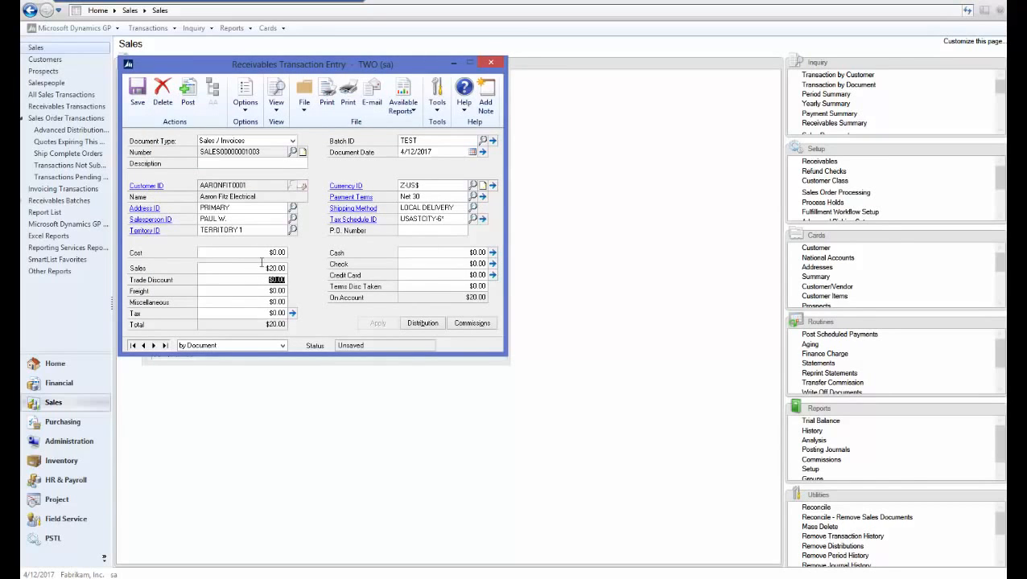
click(138, 96)
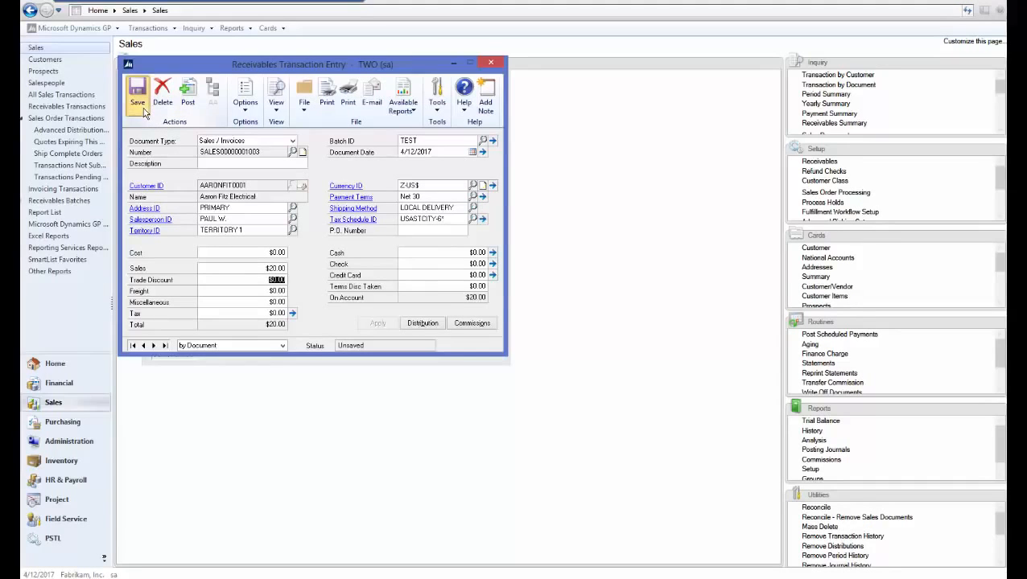
click(491, 62)
- Retrieve receivables batch TEST with origin Transaction Entry and submit it for workflow approval with the comment "test"
text(TEST)
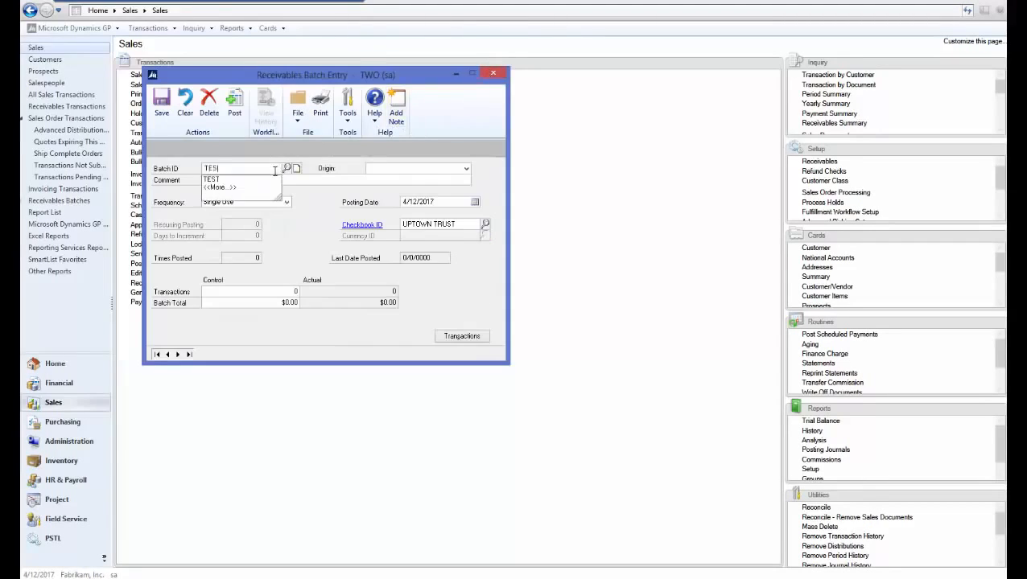
click(369, 170)
click(369, 170)
click(385, 178)
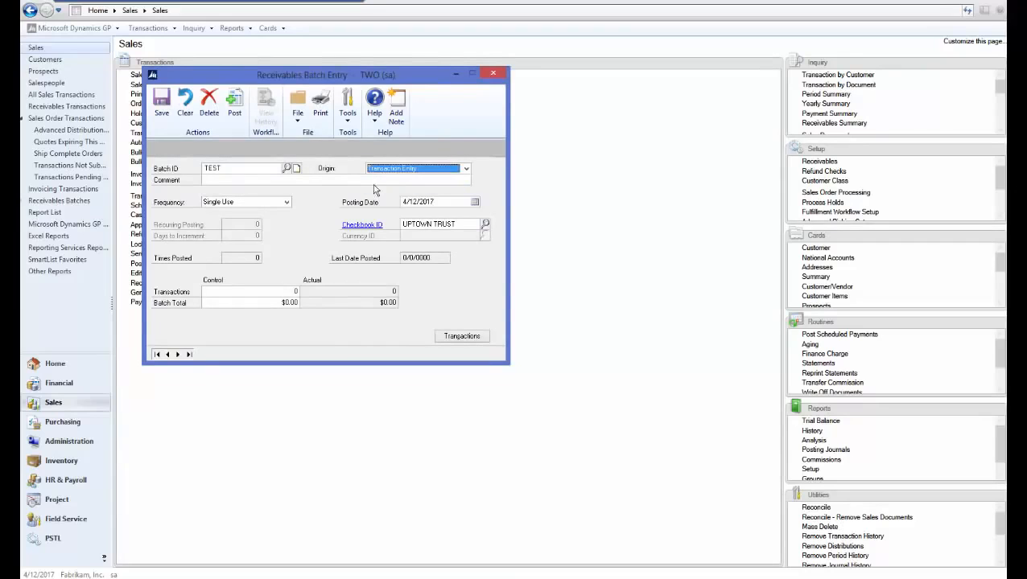
key(Tab)
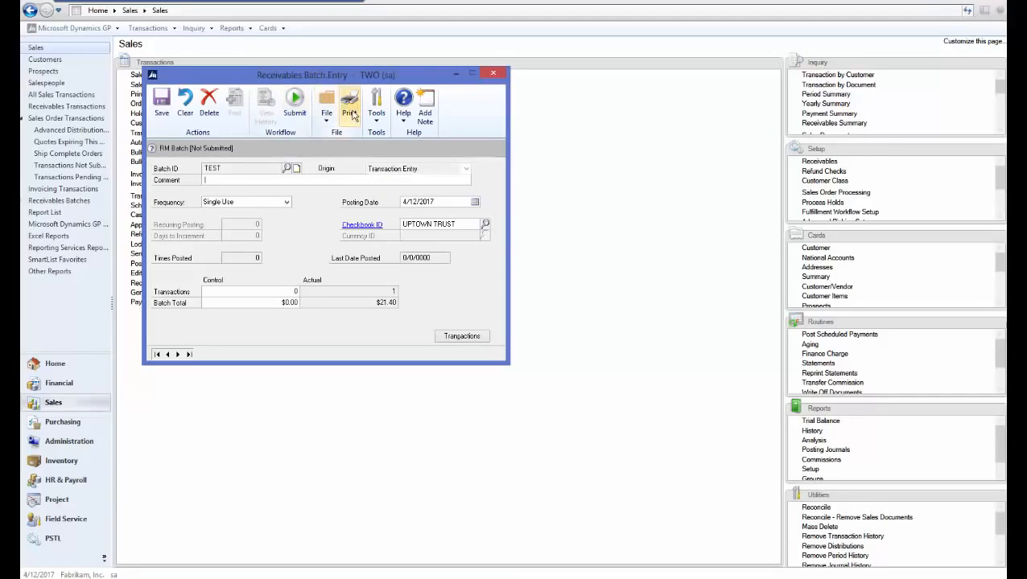
click(296, 113)
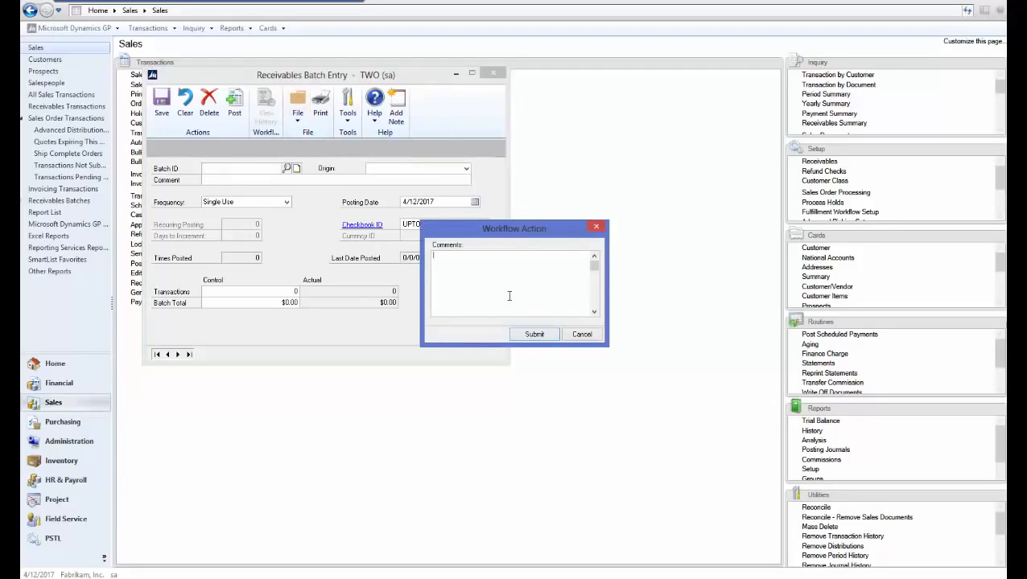
click(531, 337)
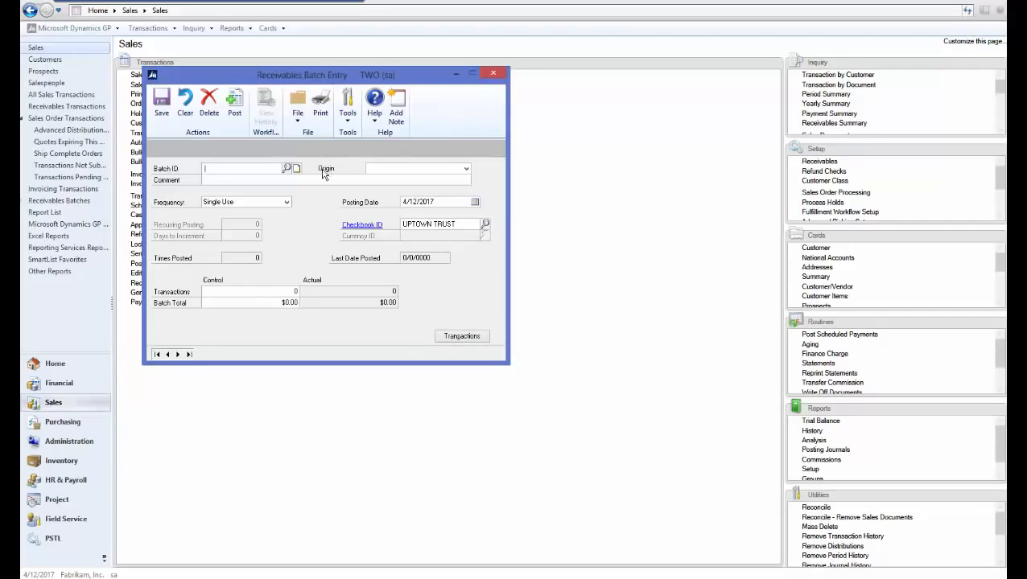
- Retrieve batch TEST with origin Transaction Entry again to check its workflow status, save it and close Receivables Batch Entry
click(270, 171)
text(TEST)
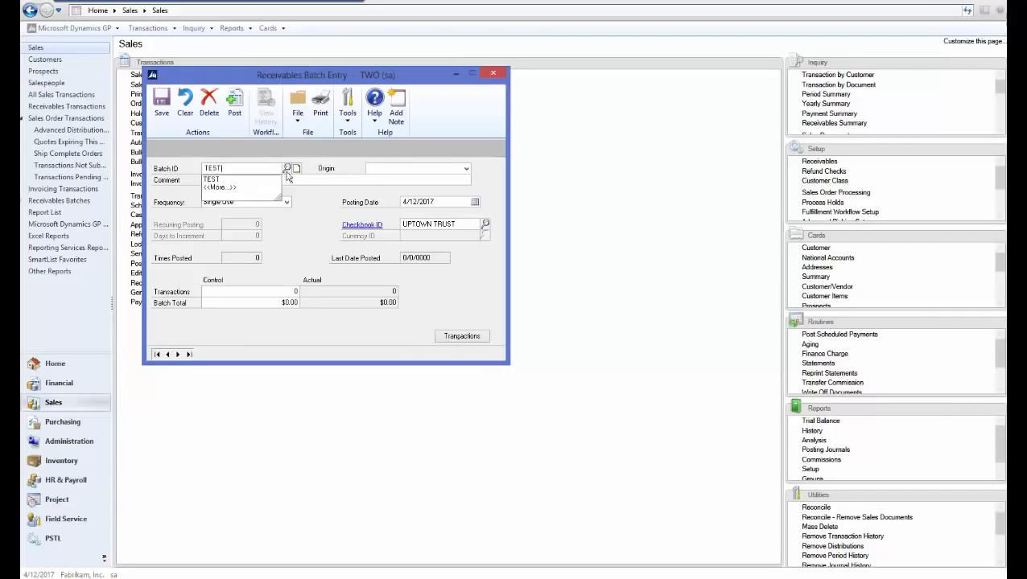
click(387, 169)
click(386, 177)
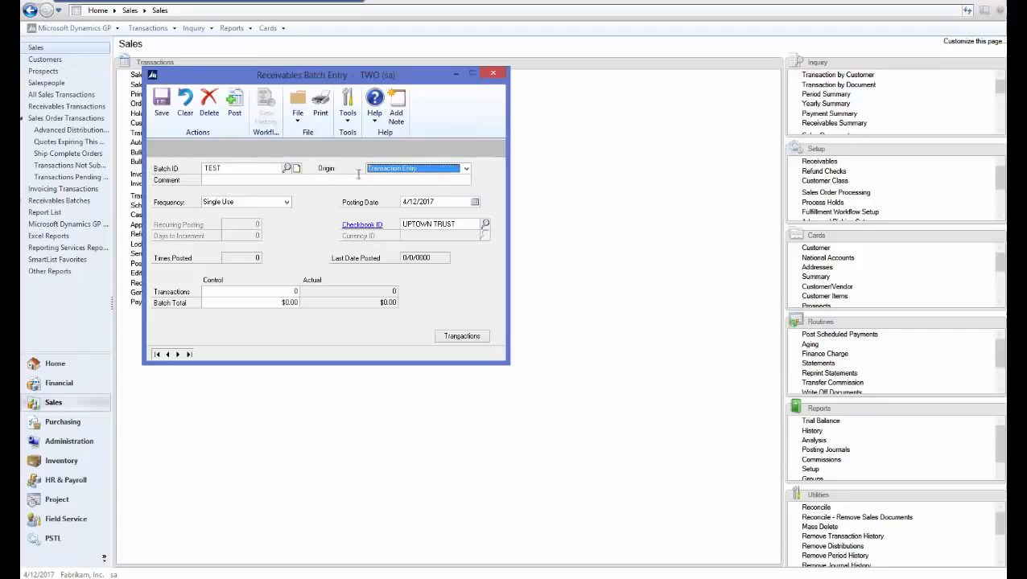
click(222, 179)
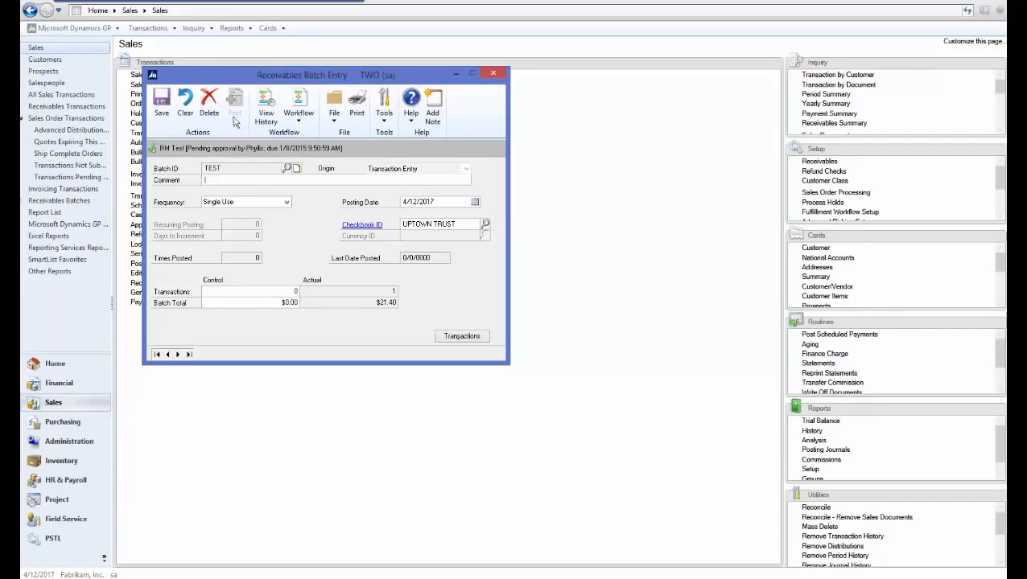
click(161, 108)
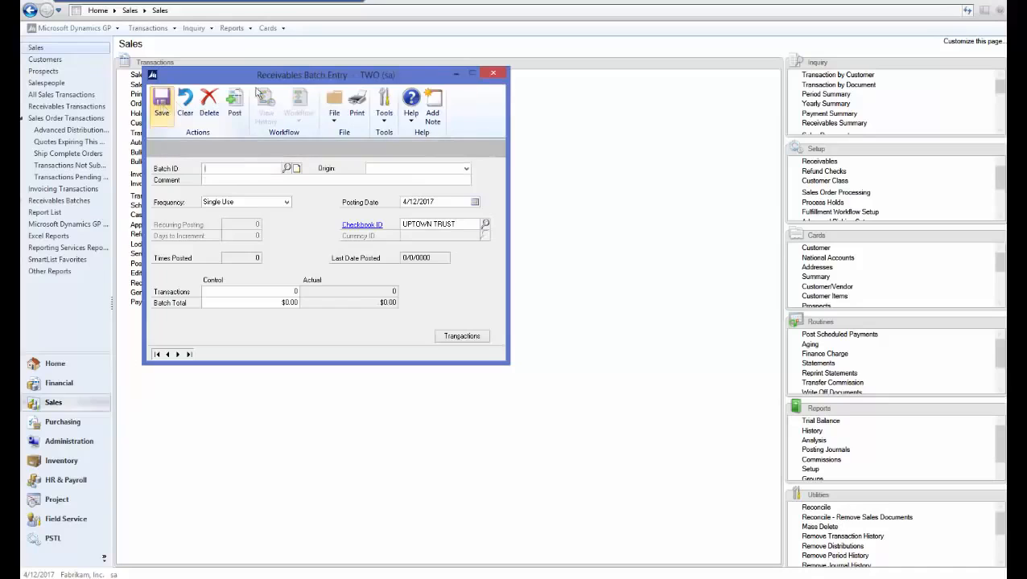
click(494, 73)
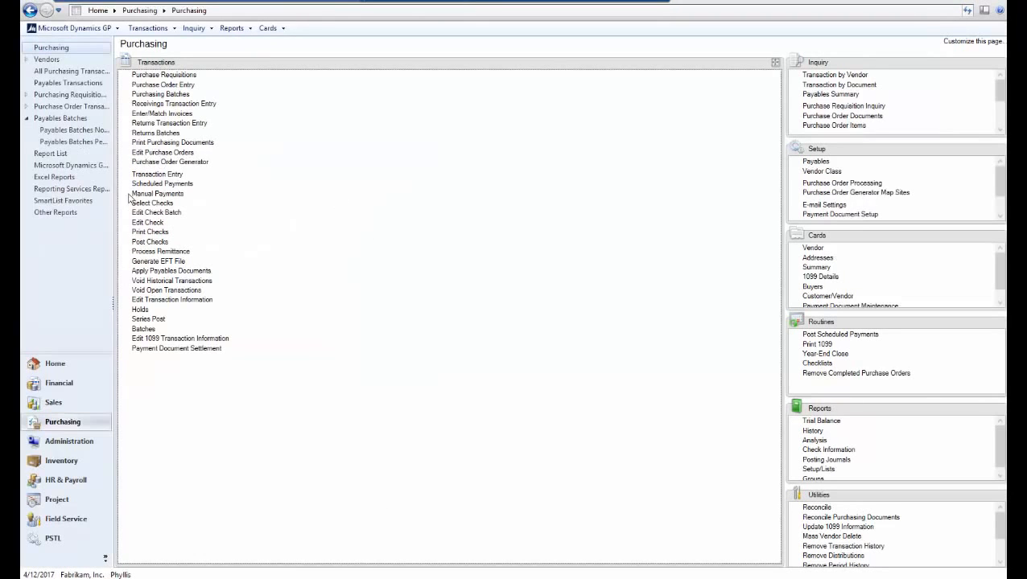
- In the approver's Dynamics GP session, go to the Sales area and open Receivables Batch Entry
click(52, 364)
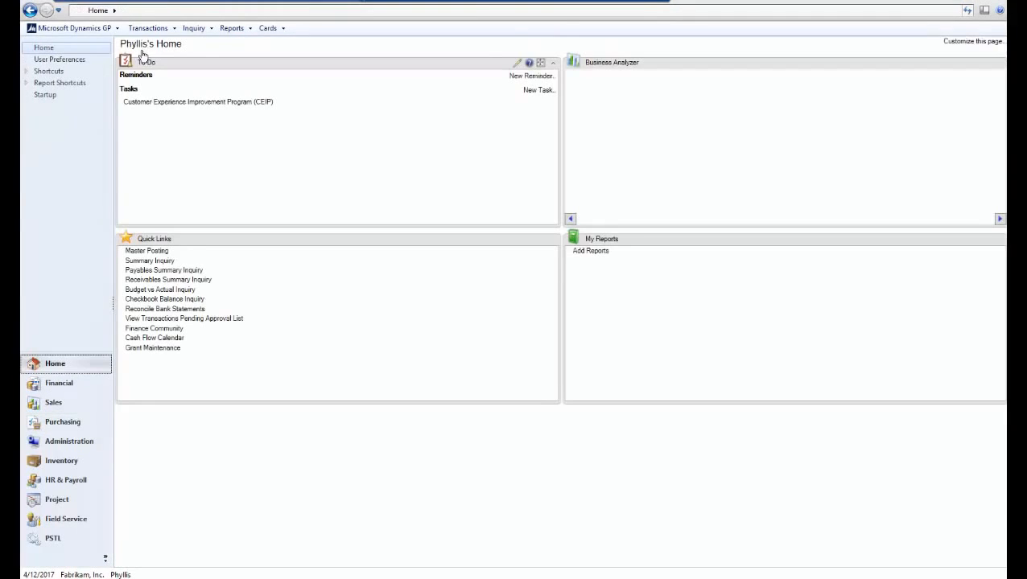
click(72, 402)
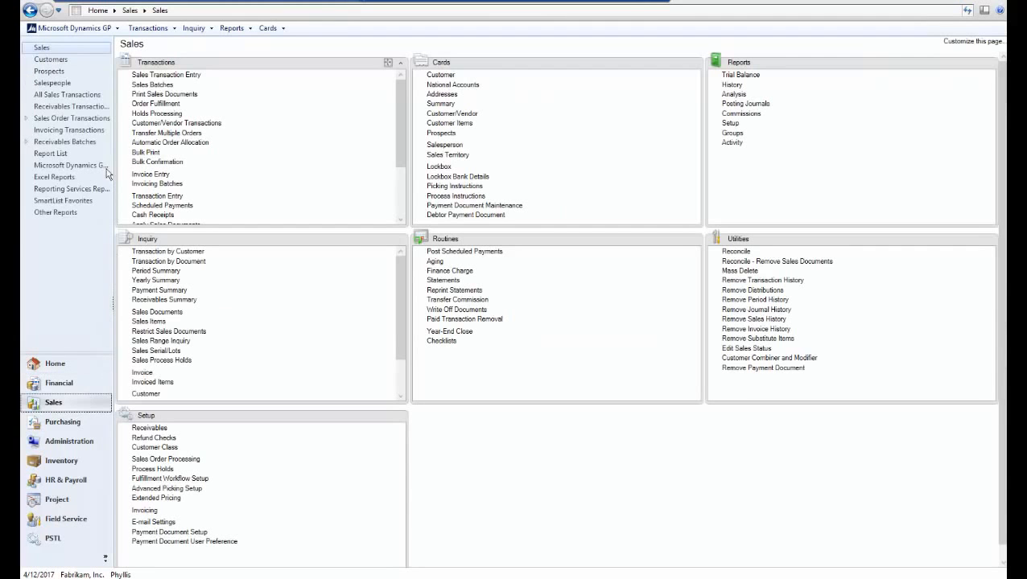
click(28, 143)
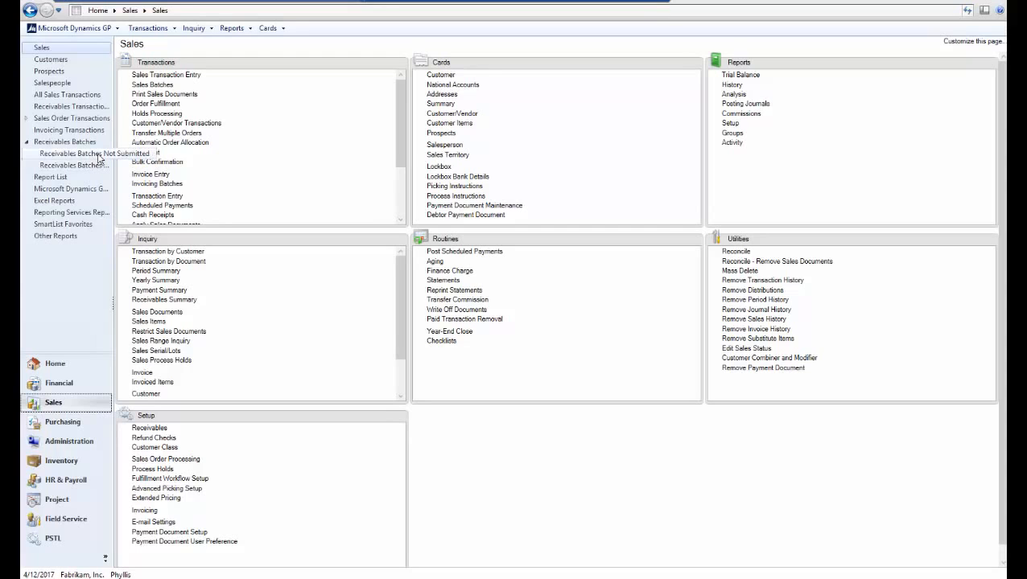
click(392, 62)
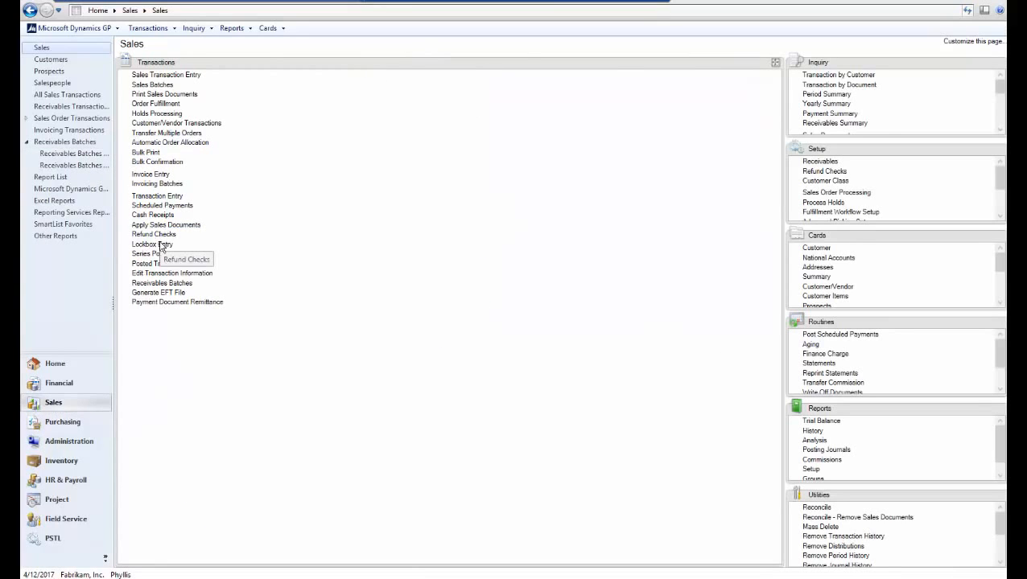
click(161, 283)
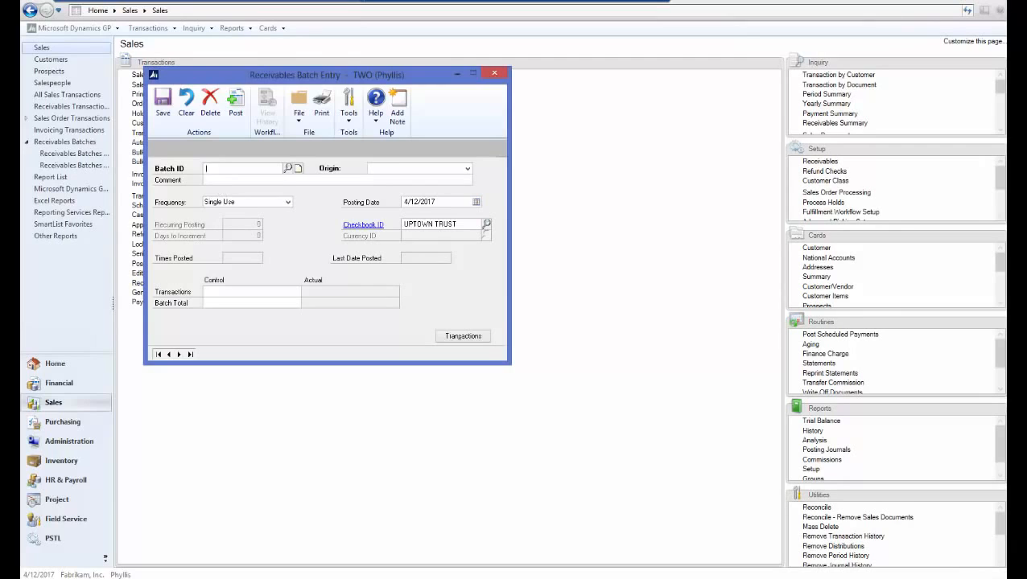
- Retrieve batch TEST with origin Transaction Entry in the approver's Receivables Batch Entry window
text(TEST)
key(Tab)
click(389, 171)
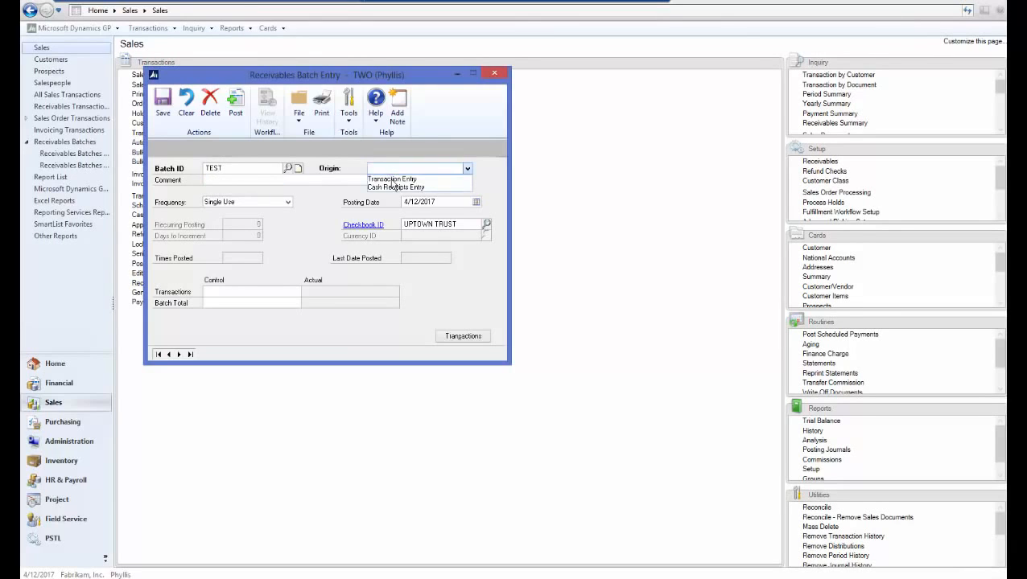
click(393, 179)
key(Tab)
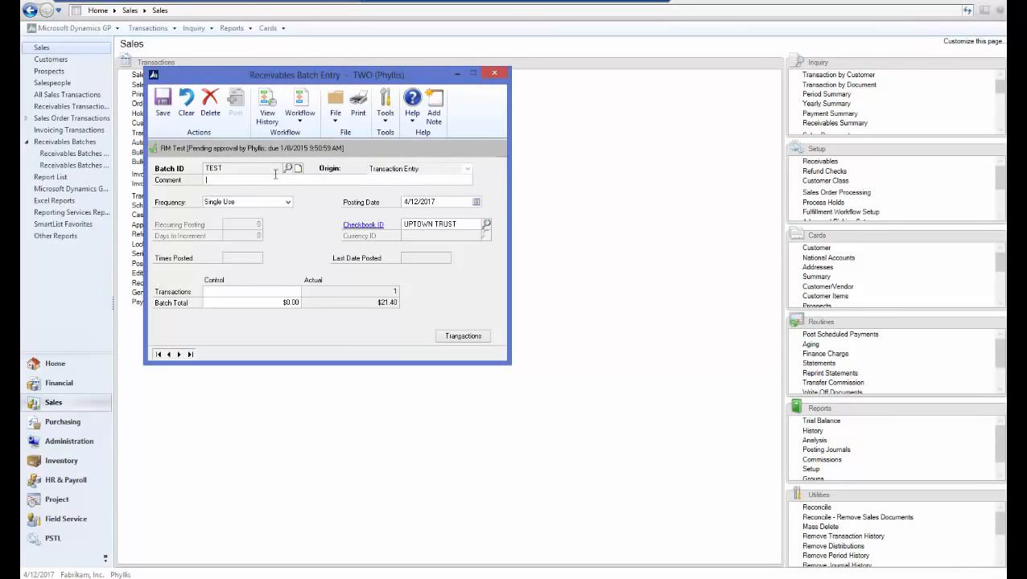
- Approve batch TEST through its workflow with the comment "test" and close Receivables Batch Entry
click(303, 121)
click(317, 137)
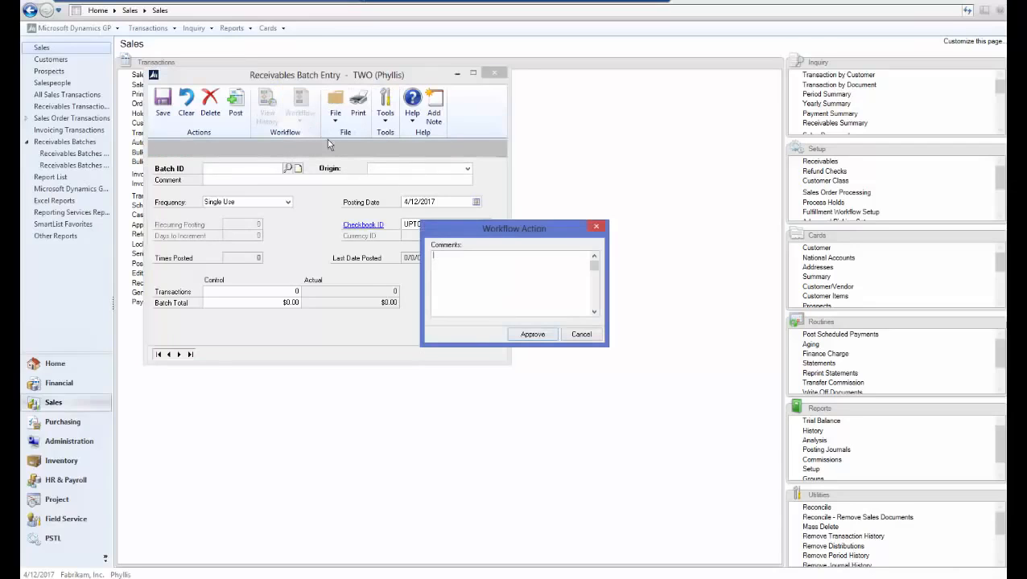
text(test)
click(533, 335)
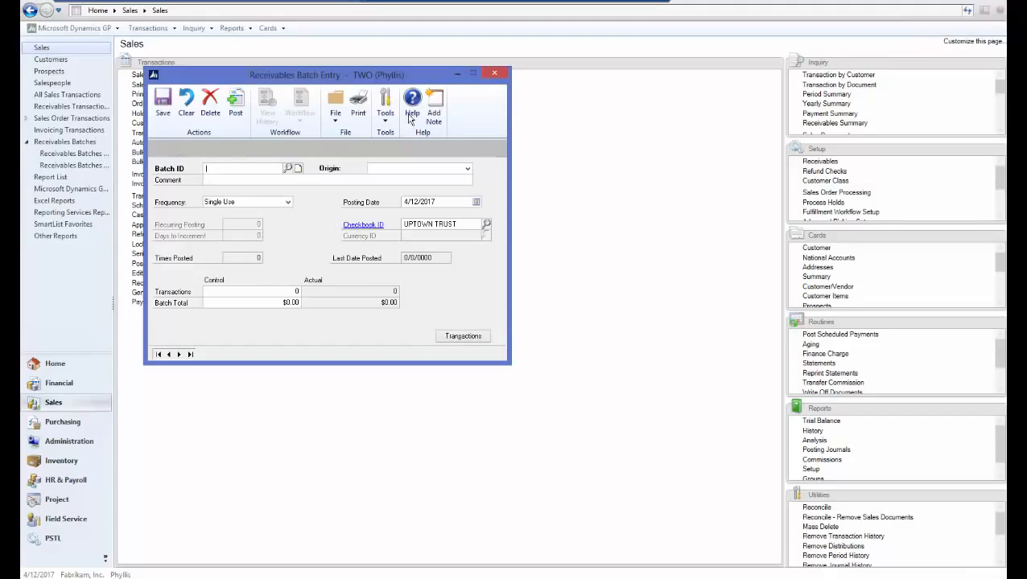
click(496, 75)
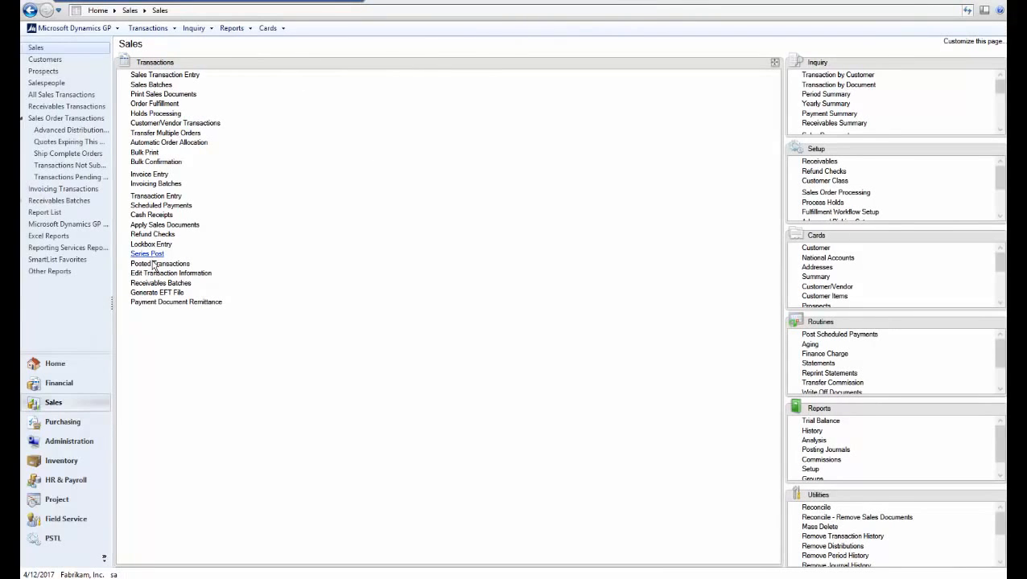
- Back in the sa session, retrieve receivables batch TEST with origin Transaction Entry, check its workflow status and close the window
click(156, 284)
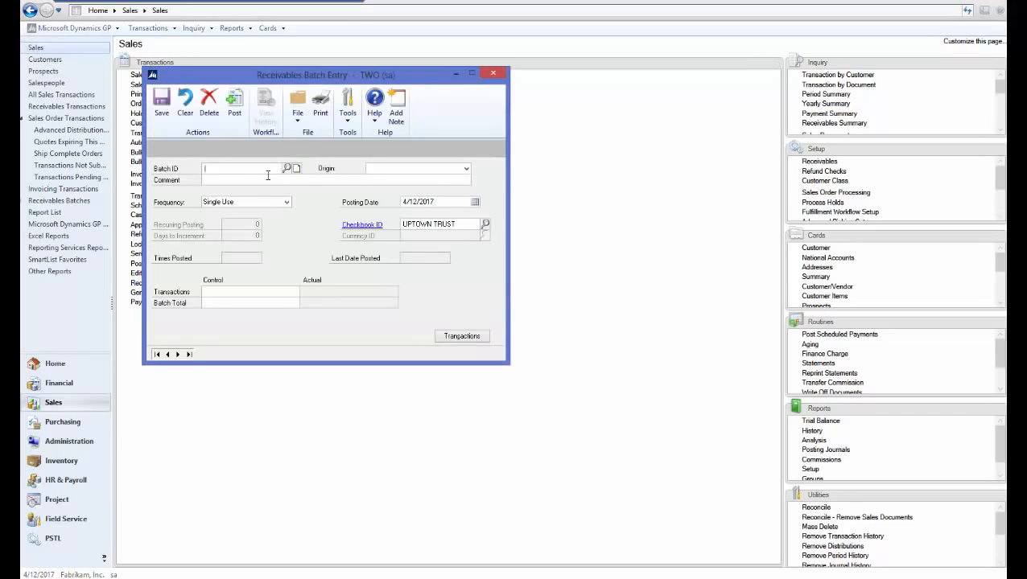
text(TEST)
key(Tab)
click(374, 170)
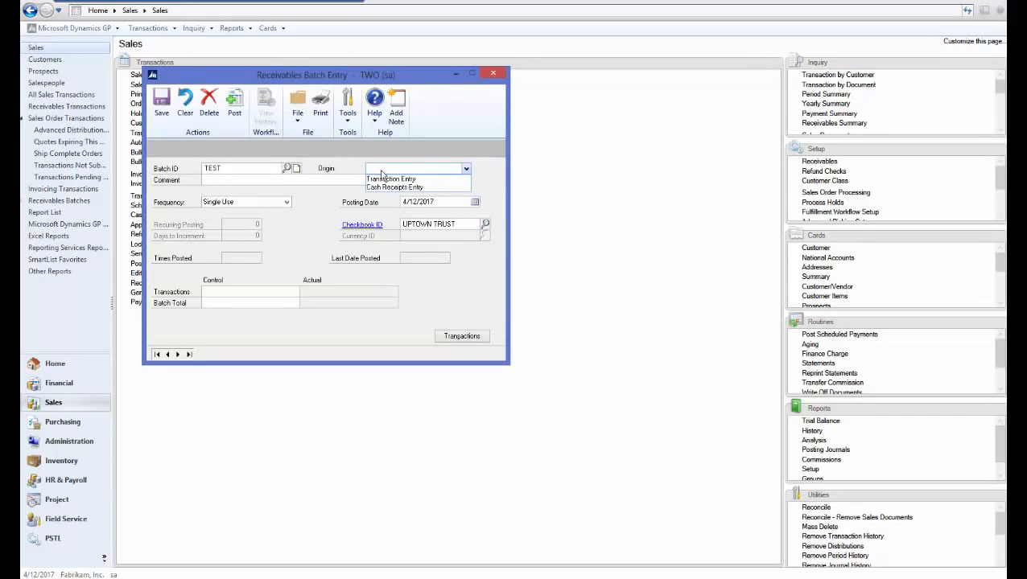
click(384, 178)
click(285, 182)
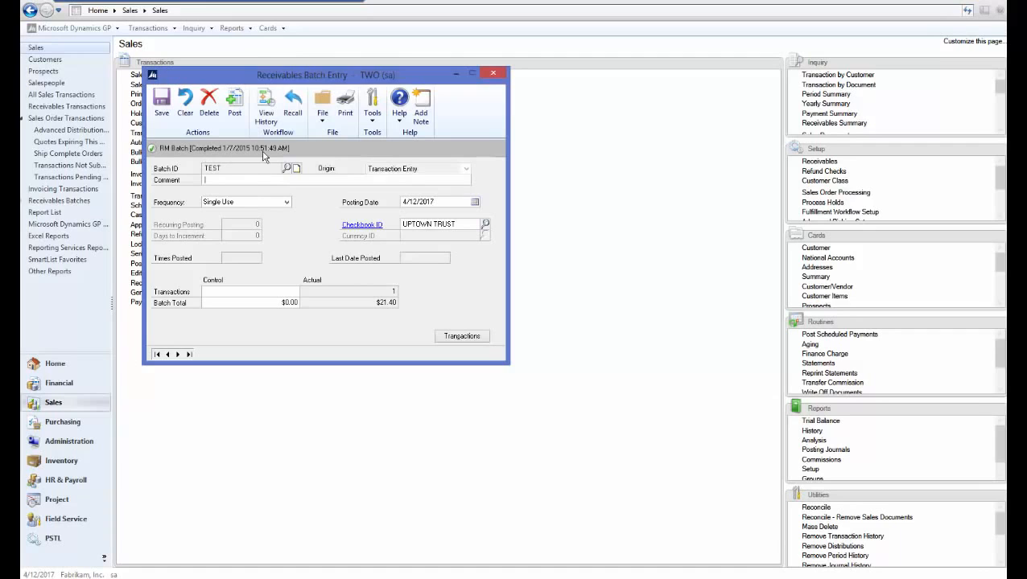
click(494, 75)
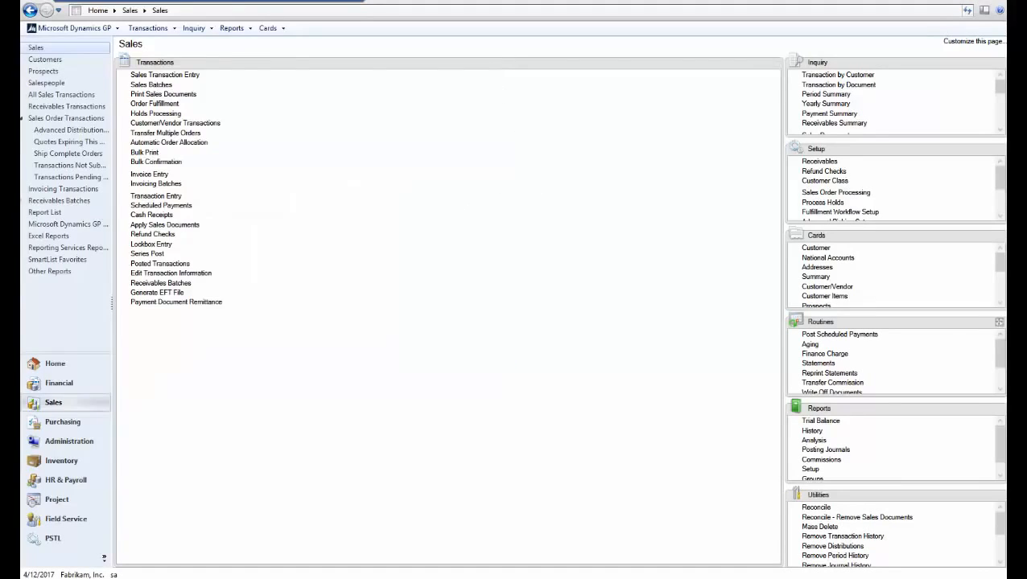
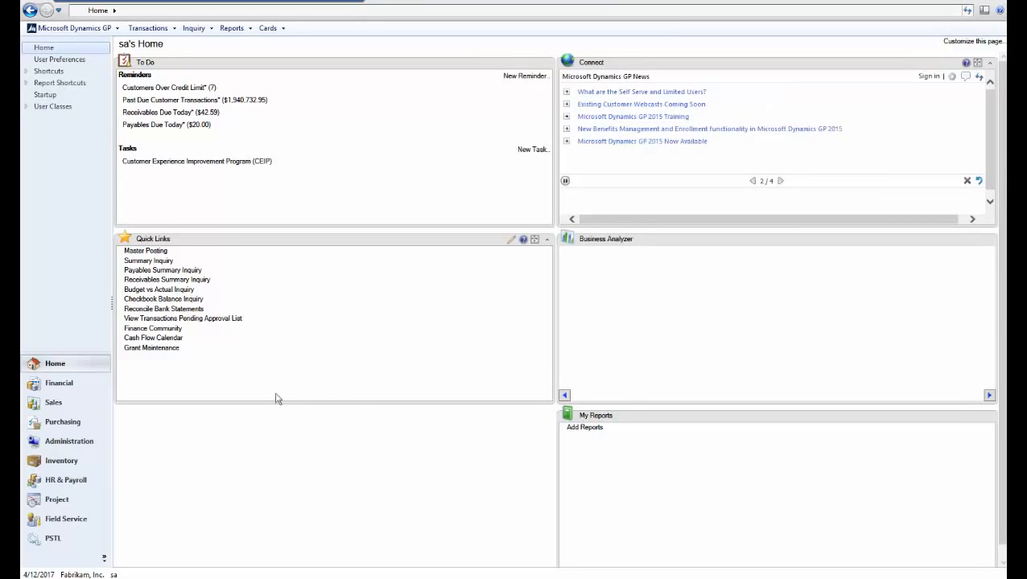
- Open company Workflow Maintenance from the Administration area and display the Project series workflow types
click(69, 441)
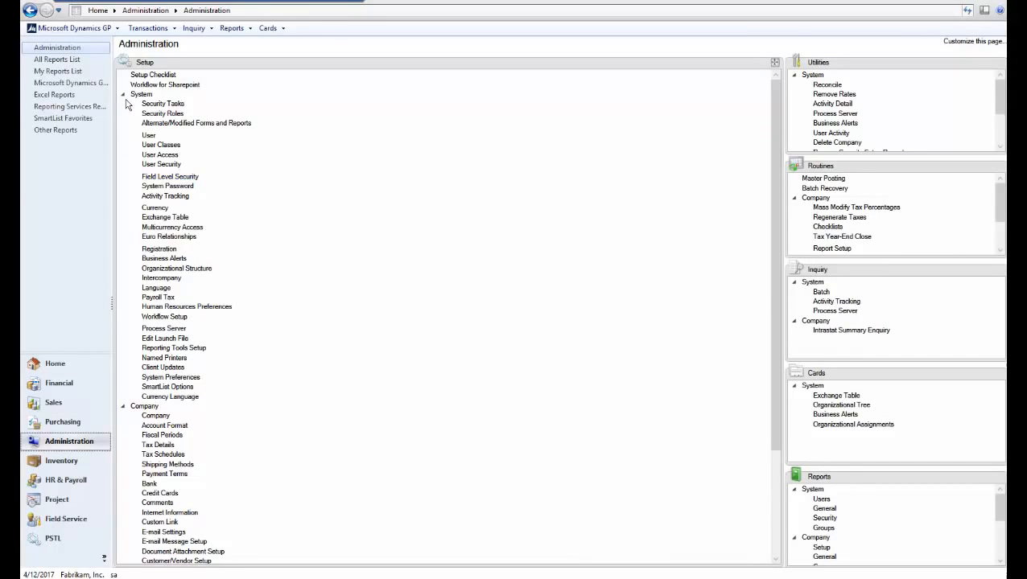
click(124, 95)
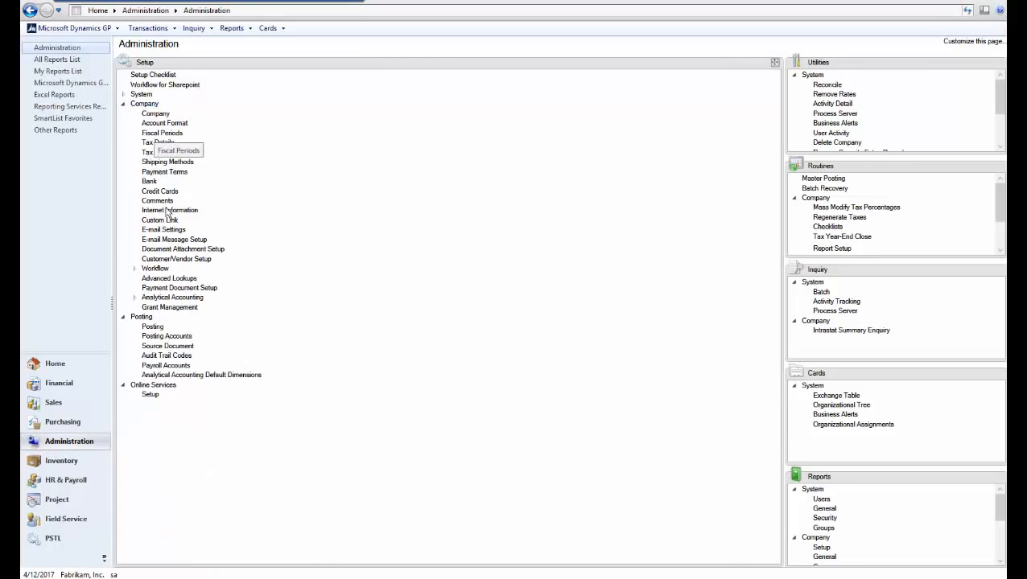
click(159, 269)
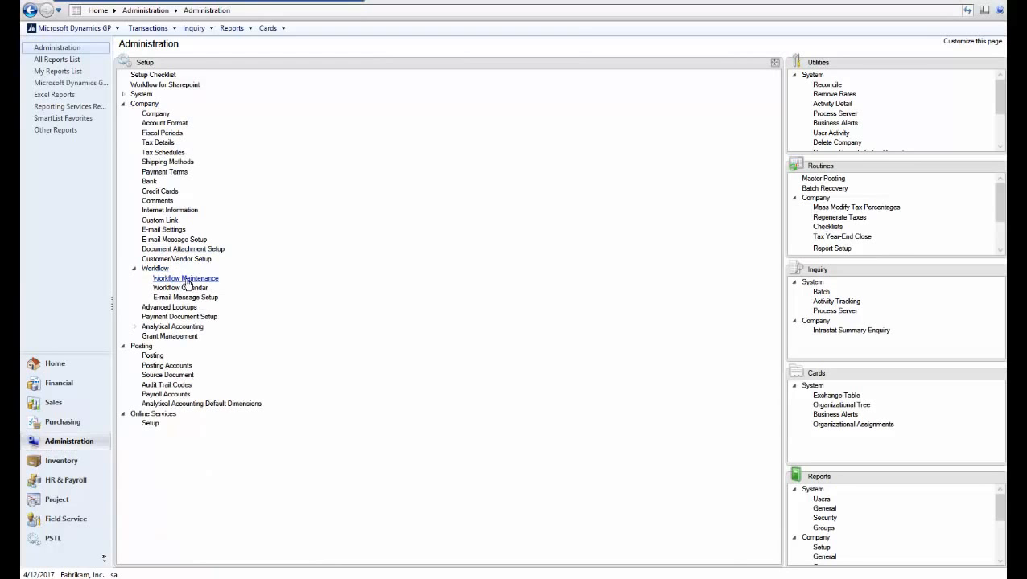
click(181, 278)
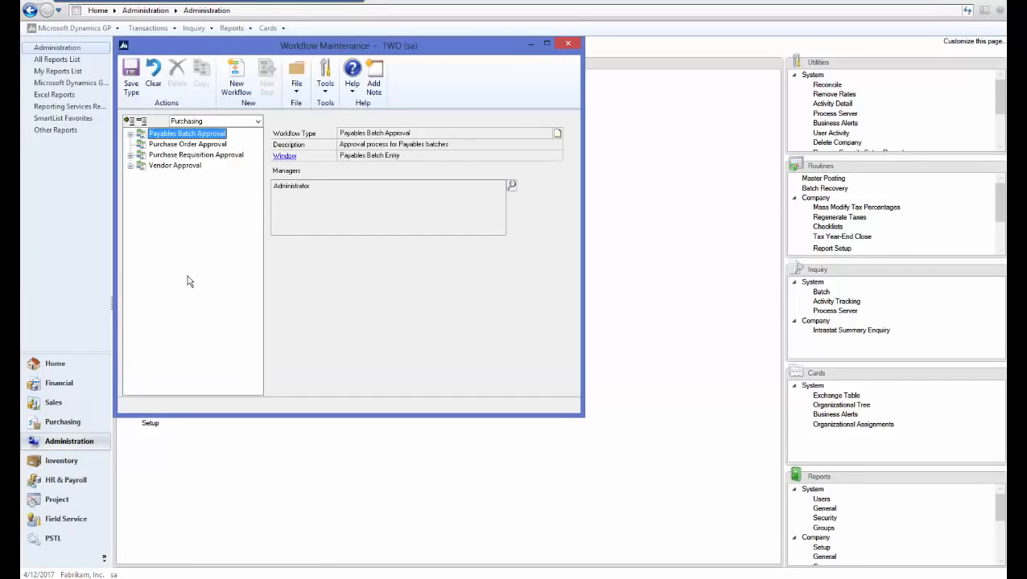
click(218, 122)
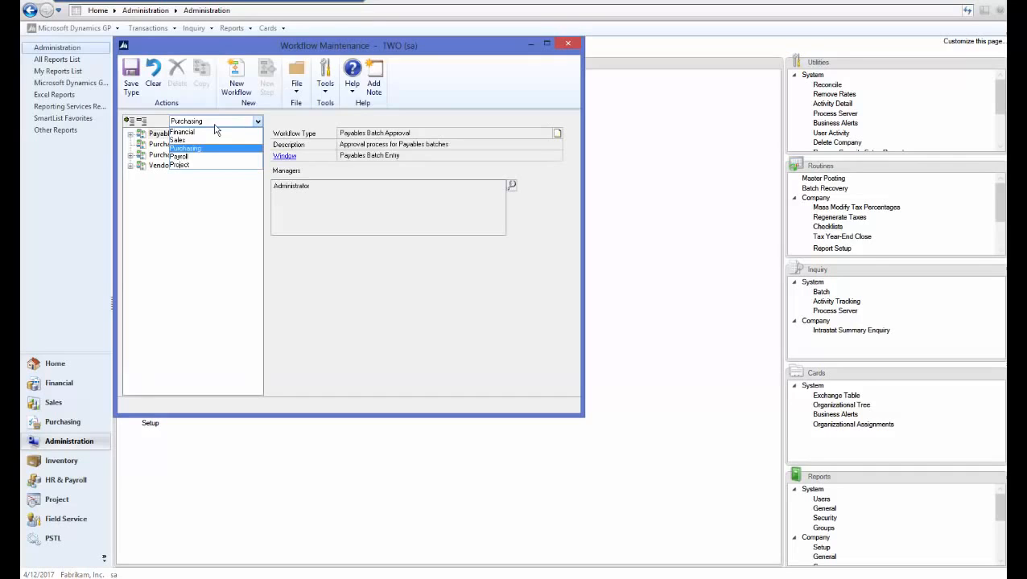
click(187, 165)
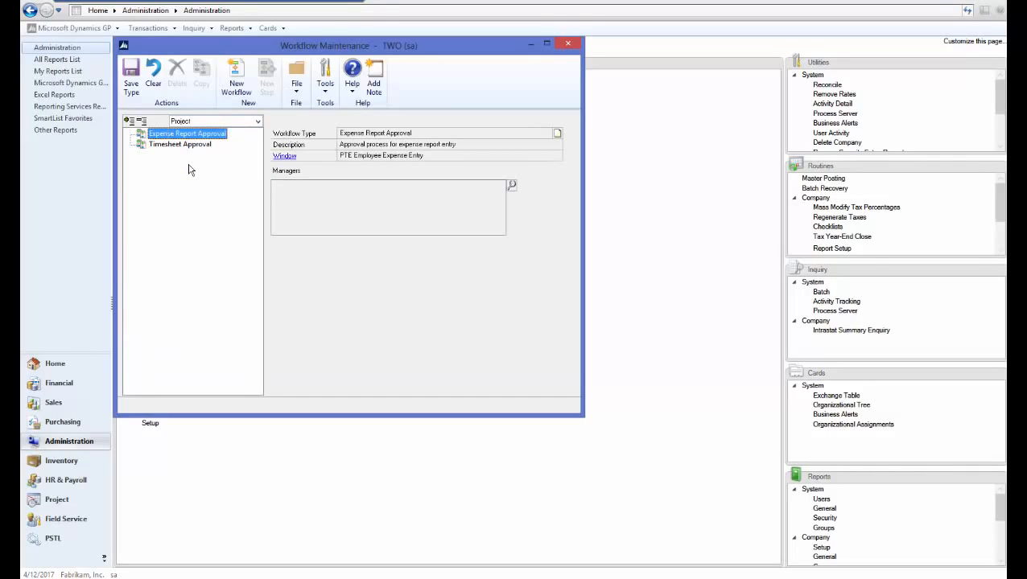
- Add Administrator as a manager of the Expense Report Approval workflow type
click(512, 186)
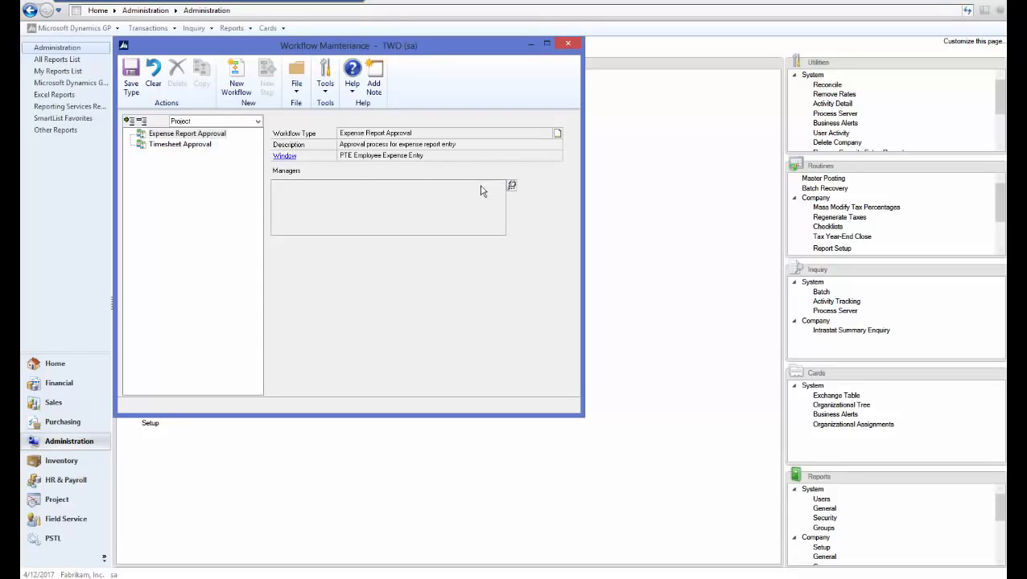
click(512, 187)
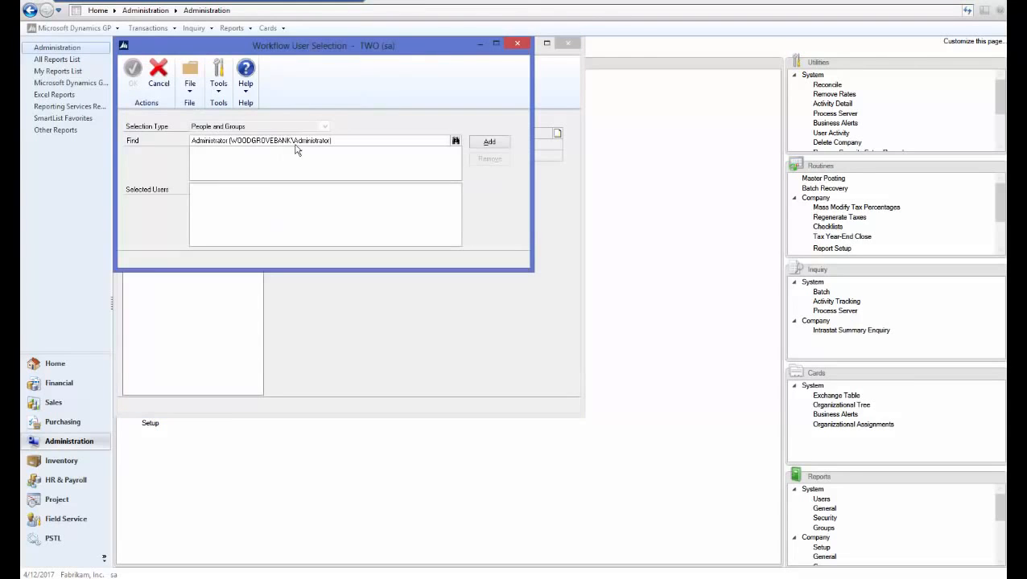
click(488, 143)
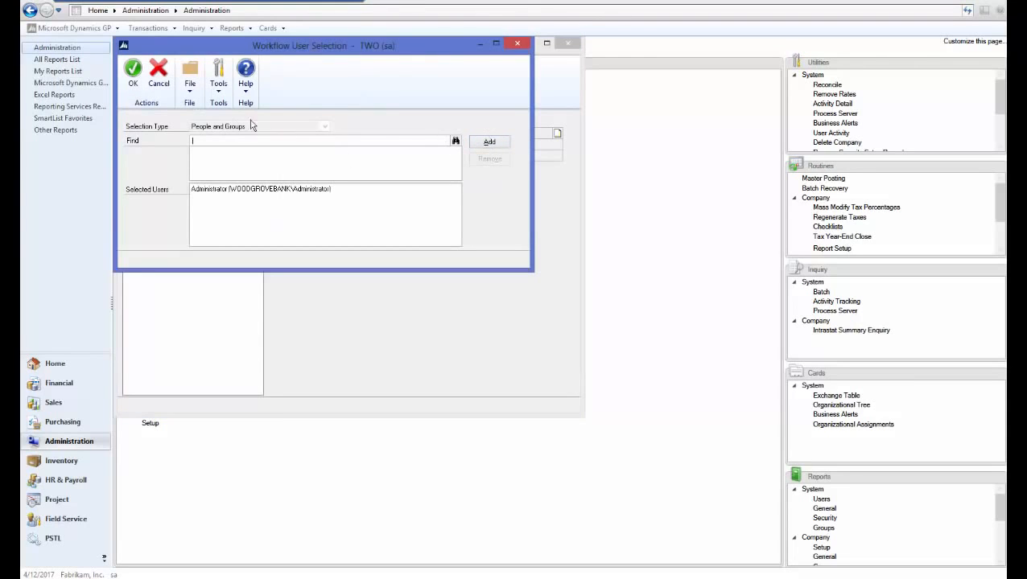
click(132, 75)
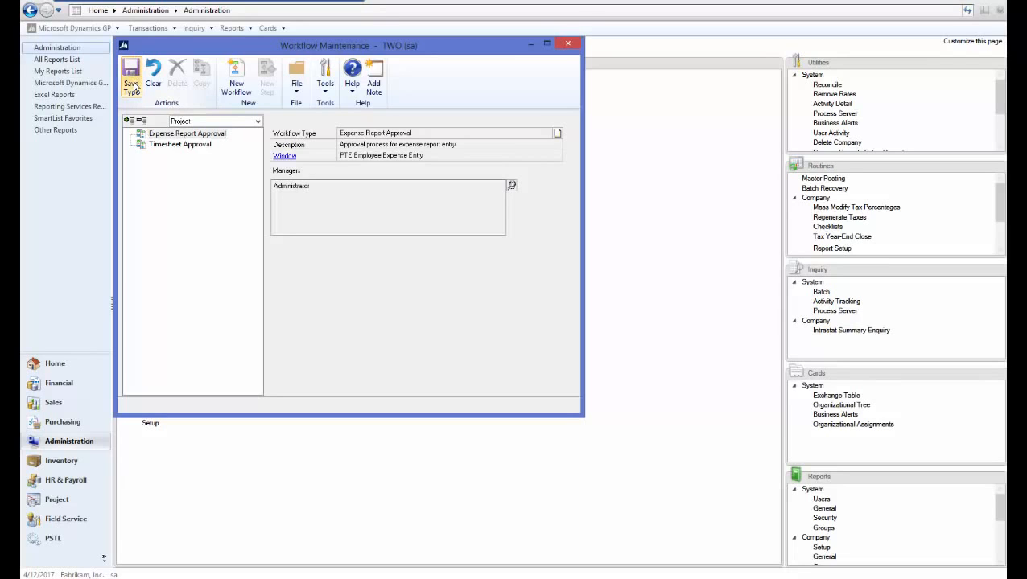
- Create a workflow named and described "Expense Report" with completed-action notifications, approver delegation and originator as approver allowed
click(237, 84)
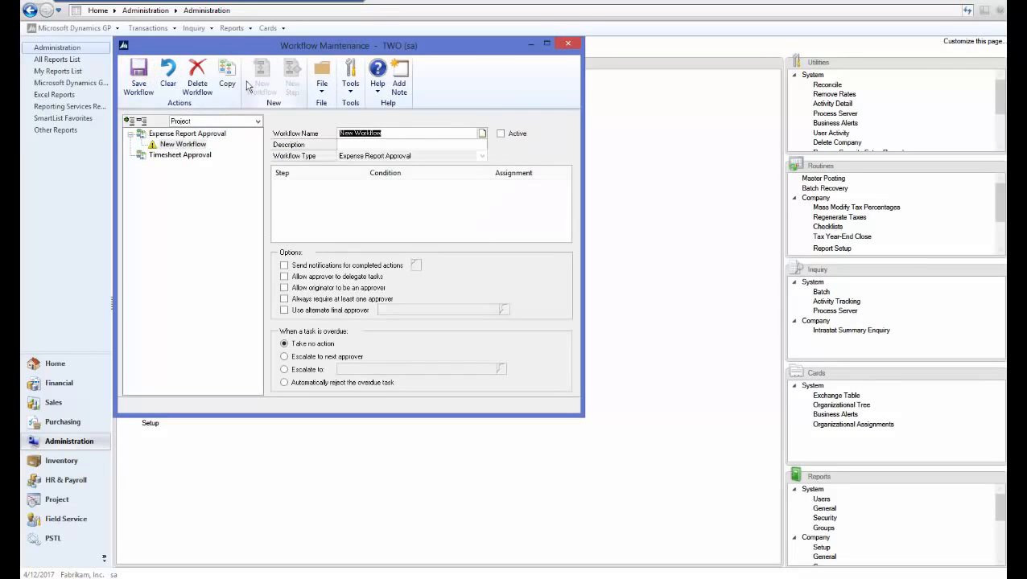
text(Expense Report)
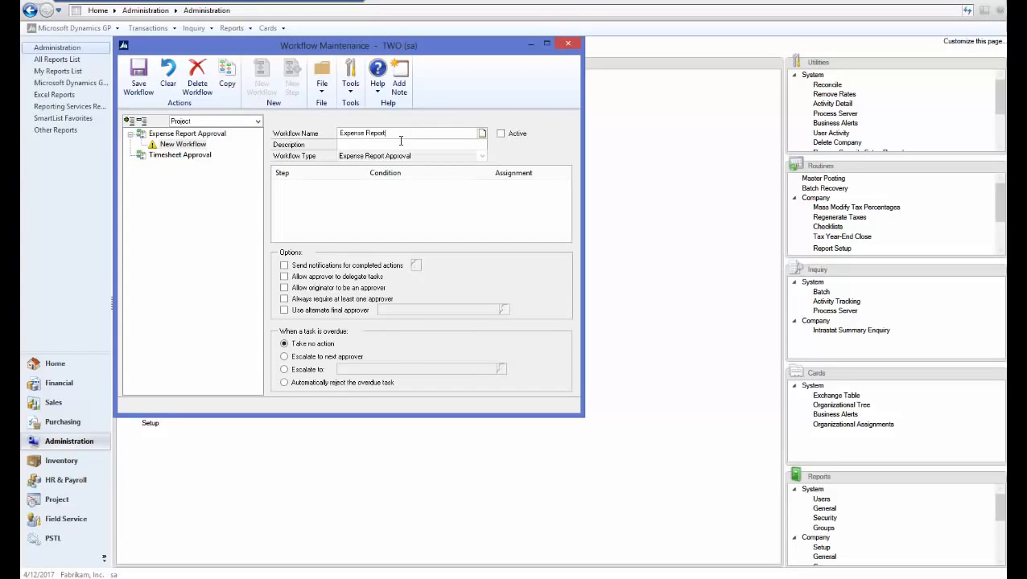
key(Tab)
text(Expense Report)
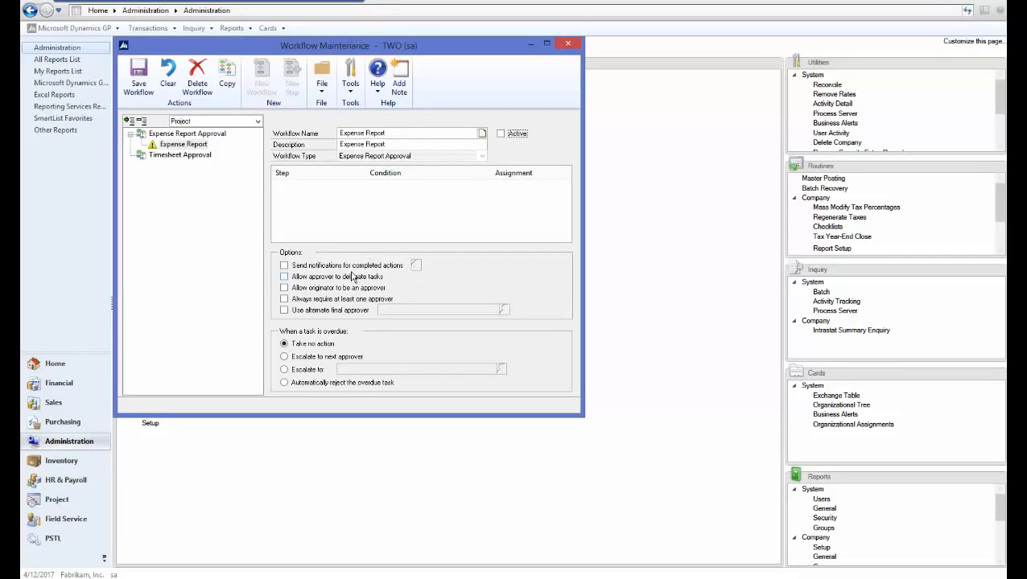
click(351, 266)
click(293, 277)
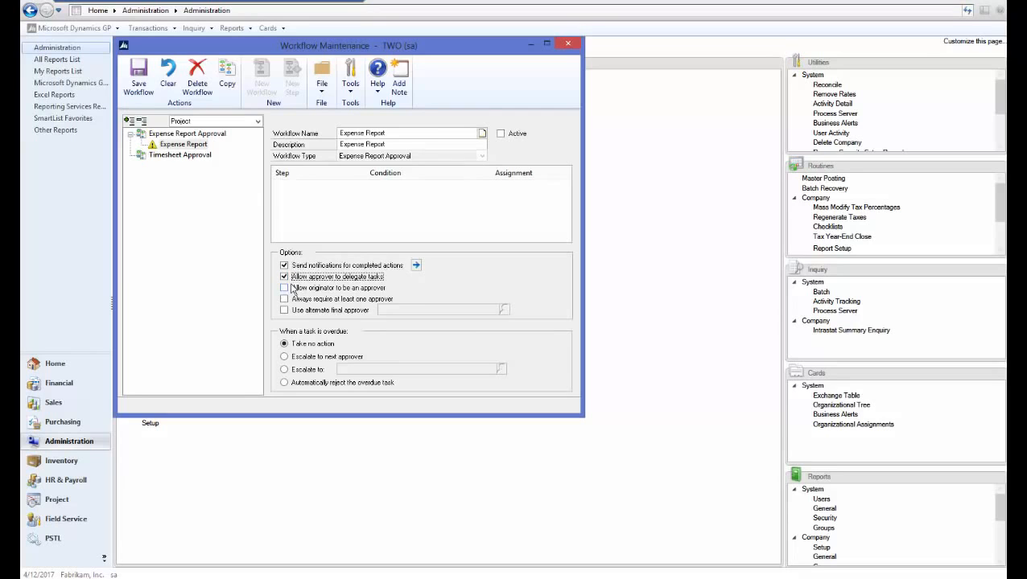
click(294, 288)
- Set e-mail notifications to the originator for every workflow action from Submit through Final Approve, and save the Expense Report workflow
click(417, 265)
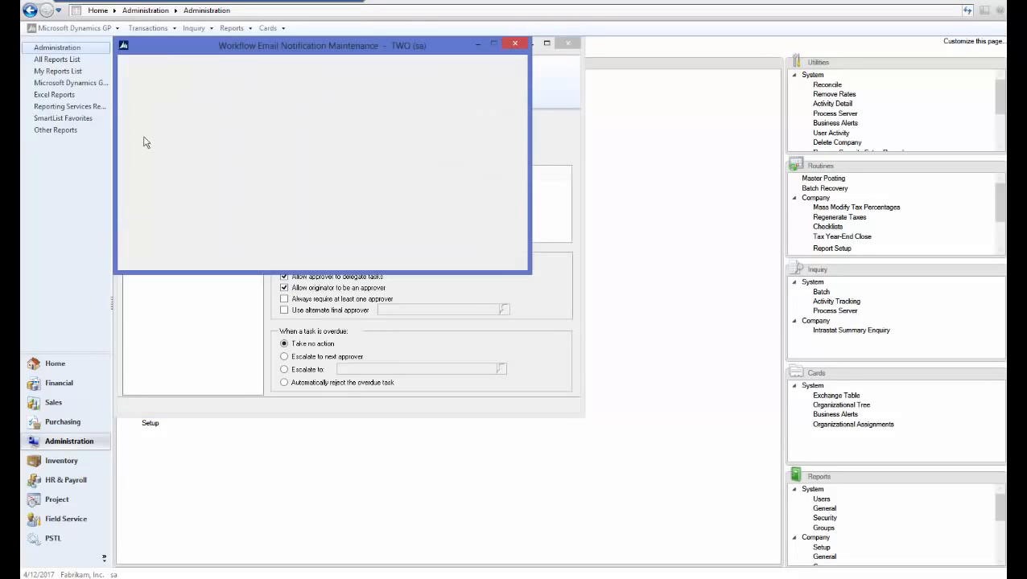
click(134, 135)
click(134, 147)
click(135, 158)
click(134, 169)
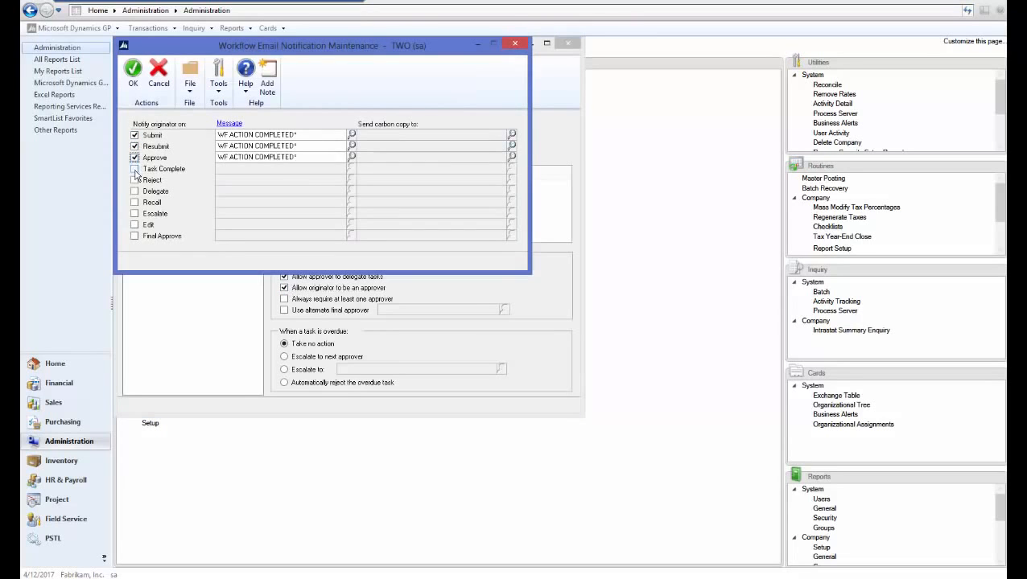
click(134, 180)
click(134, 192)
click(135, 213)
click(134, 202)
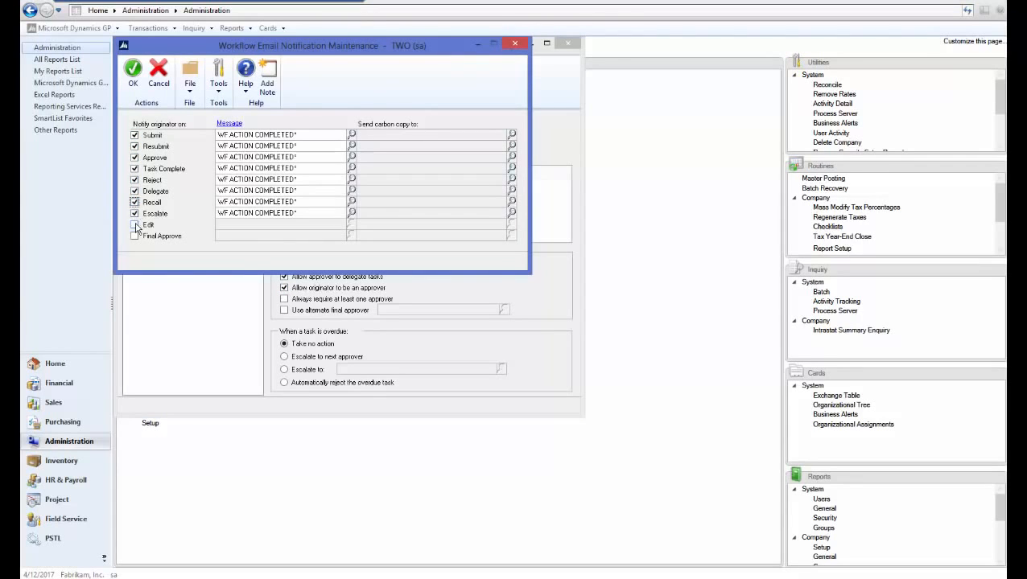
click(134, 225)
click(135, 236)
click(133, 74)
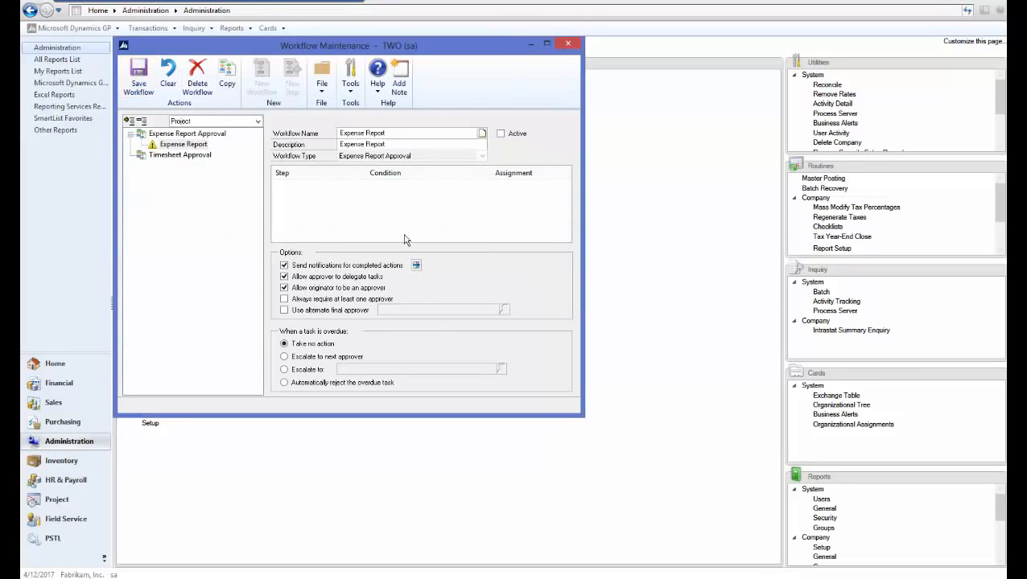
click(154, 95)
- Add an Approval step named Test1 with the description "Test" to the Expense Report workflow
click(287, 89)
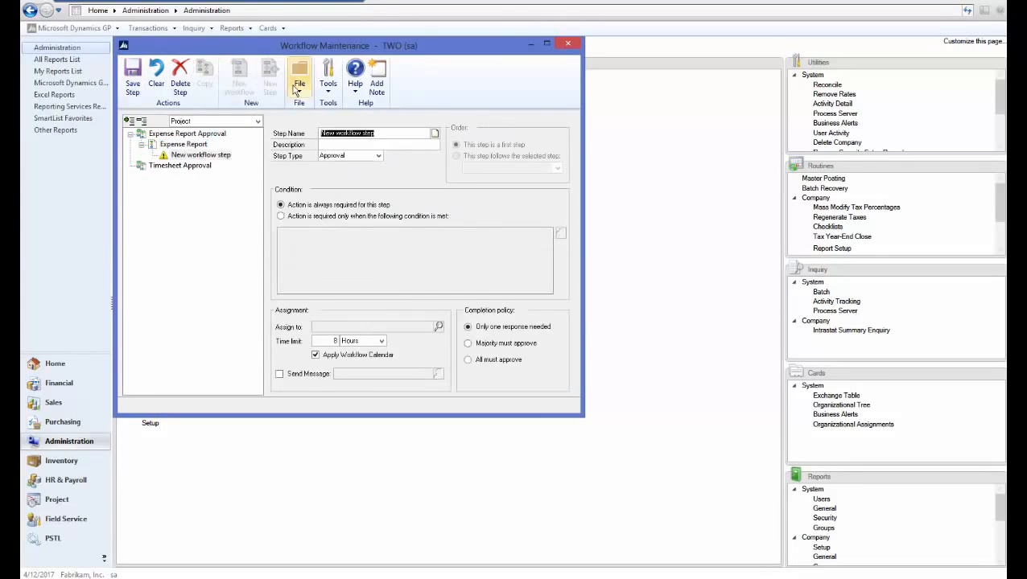
text(Te)
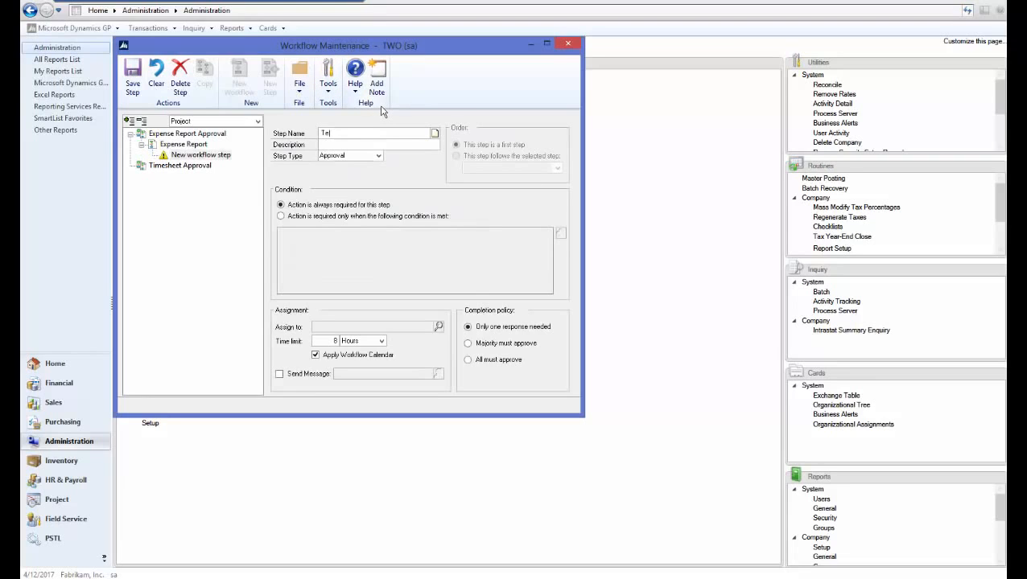
text(st1)
key(Tab)
text(Te)
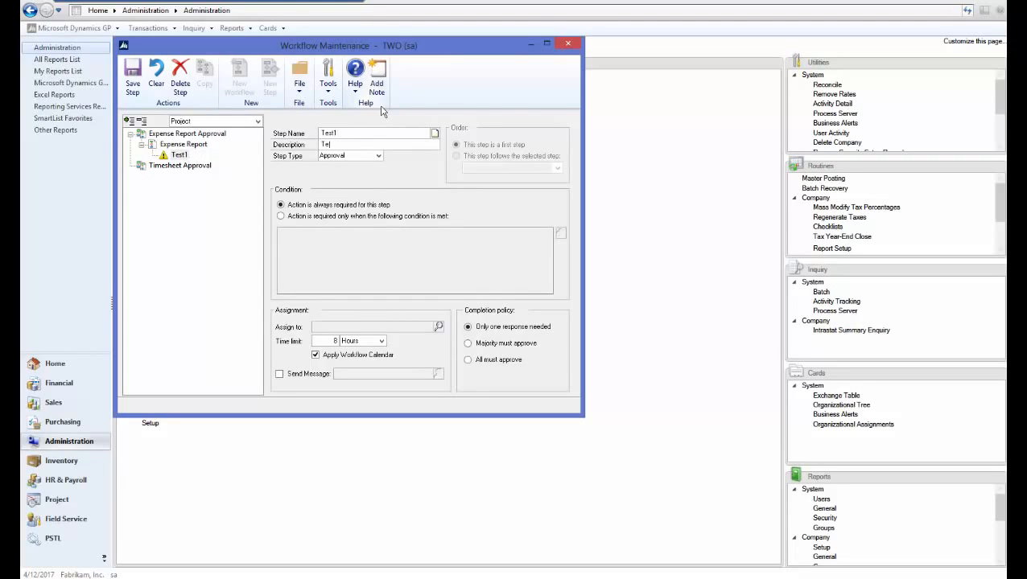
text(st)
key(Tab)
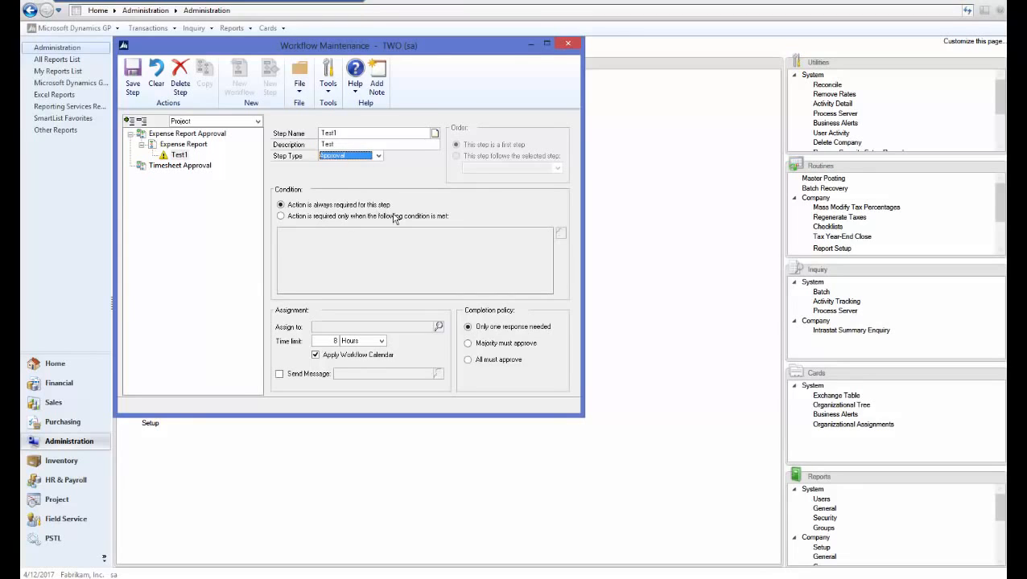
- Assign the Test1 step to the approver's domain user, enable its WF EXPENSE RPT APPROVAL* message and save the step
click(437, 326)
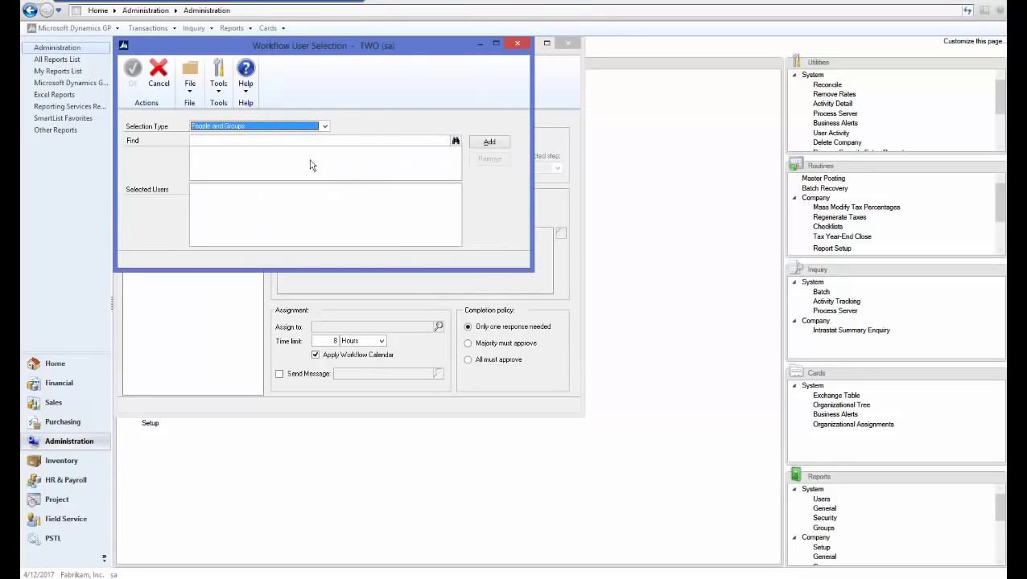
click(299, 141)
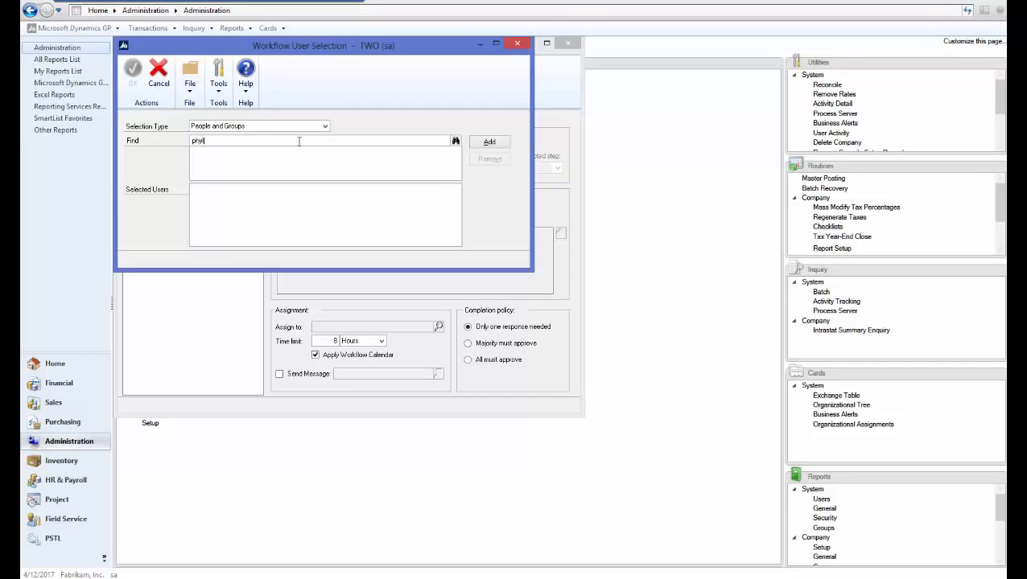
text(phyllis)
key(Return)
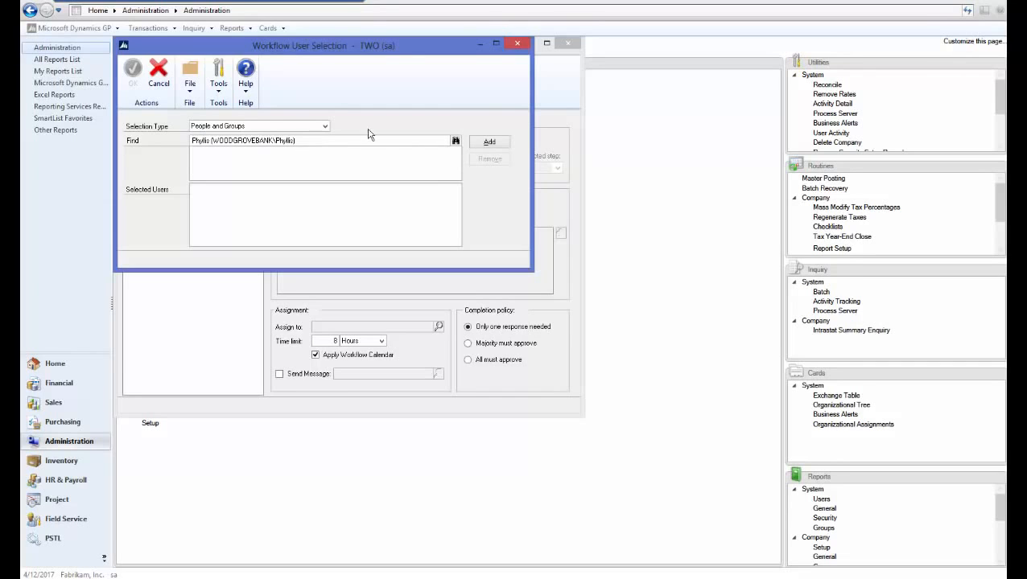
click(489, 142)
click(133, 71)
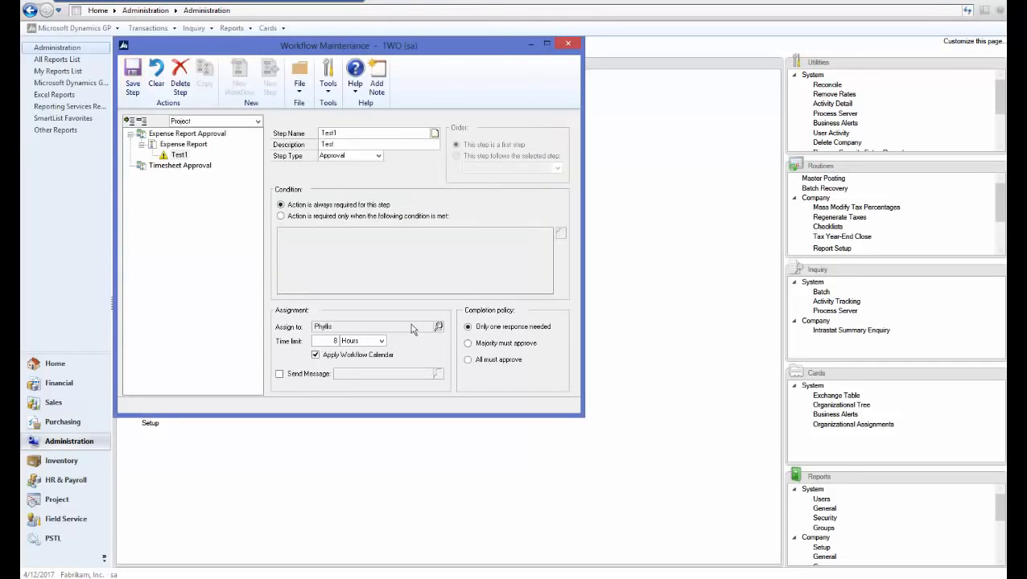
click(279, 374)
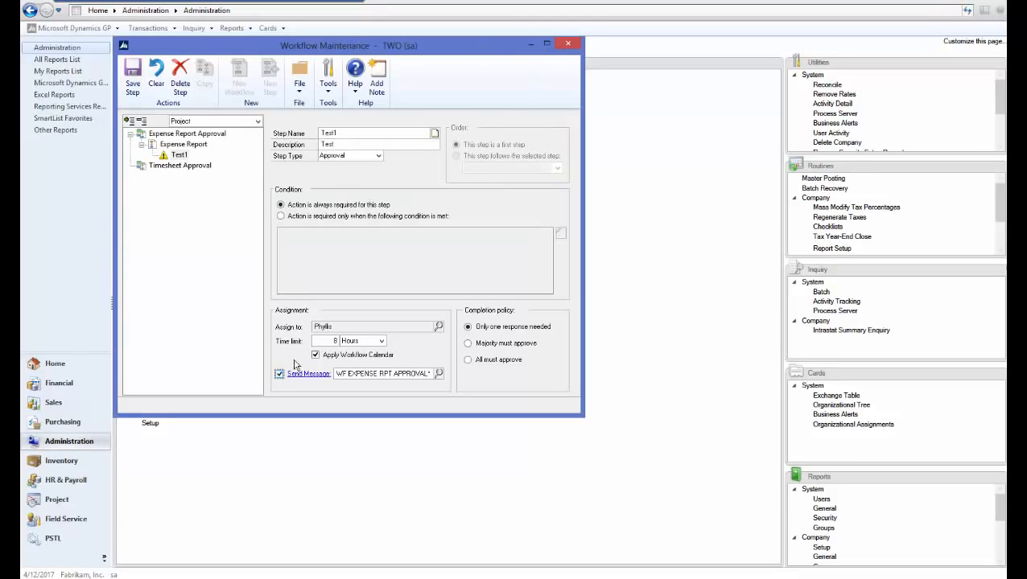
click(135, 91)
- Make the Expense Report workflow active, save it and close Workflow Maintenance
click(184, 144)
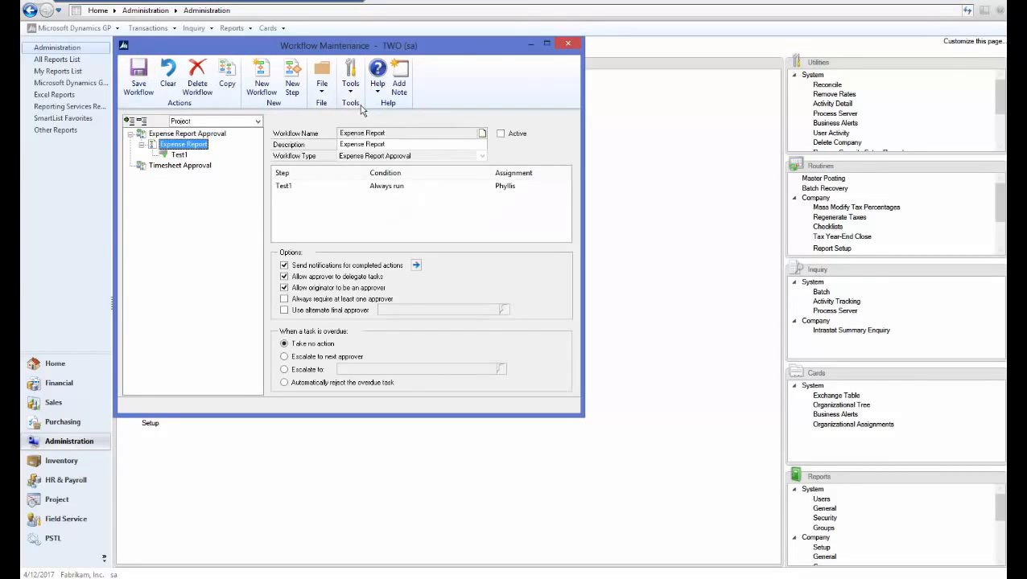
click(500, 133)
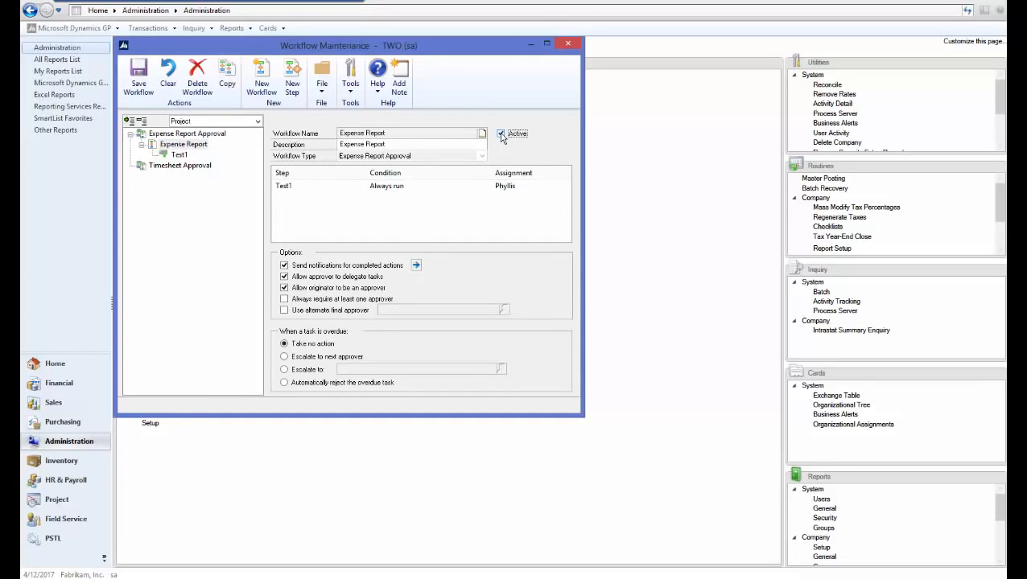
click(138, 88)
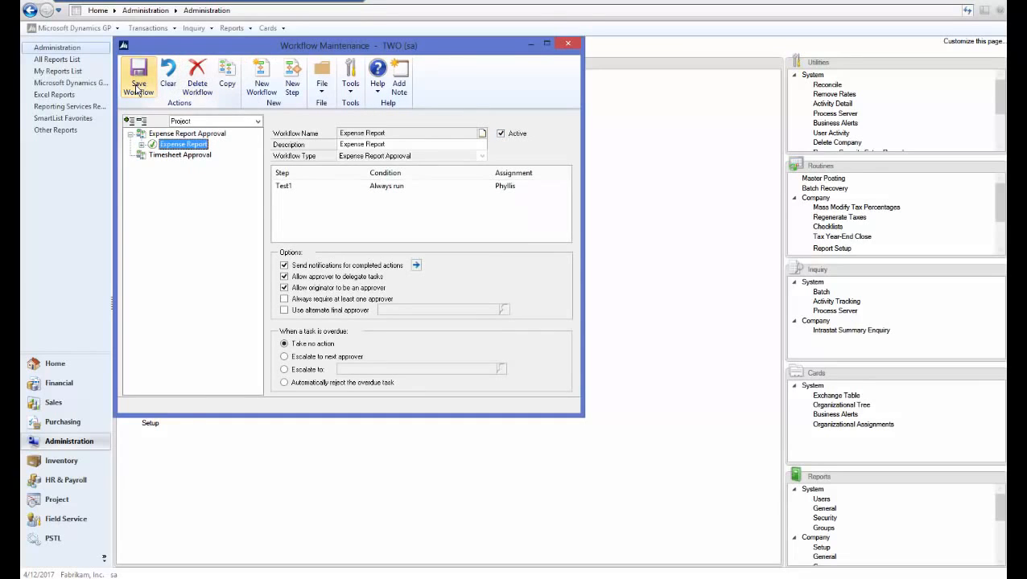
click(569, 45)
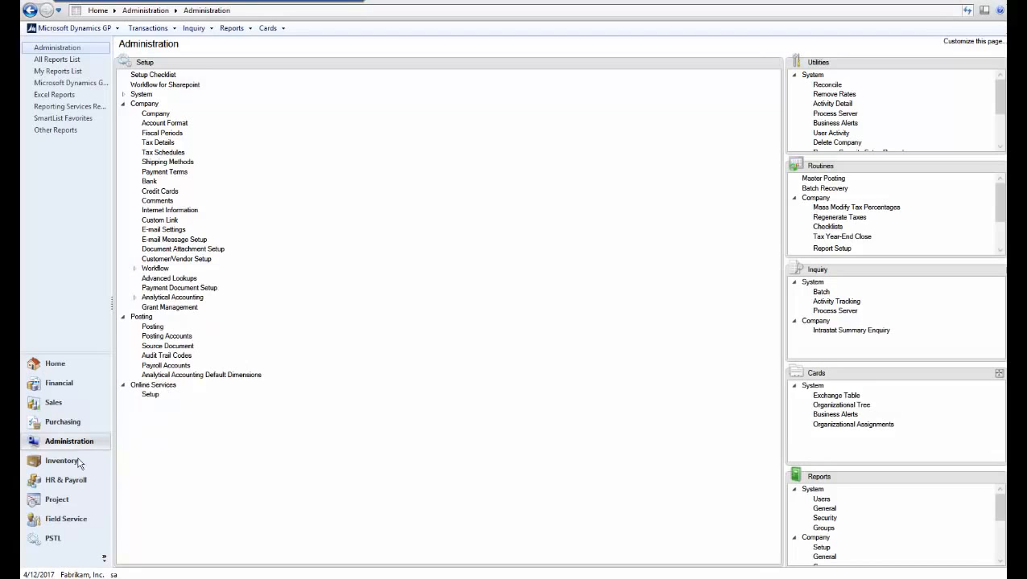
- Open Employee Expense Entry under Time and Expense in the Project area and start a new expense report for the default employee
click(57, 501)
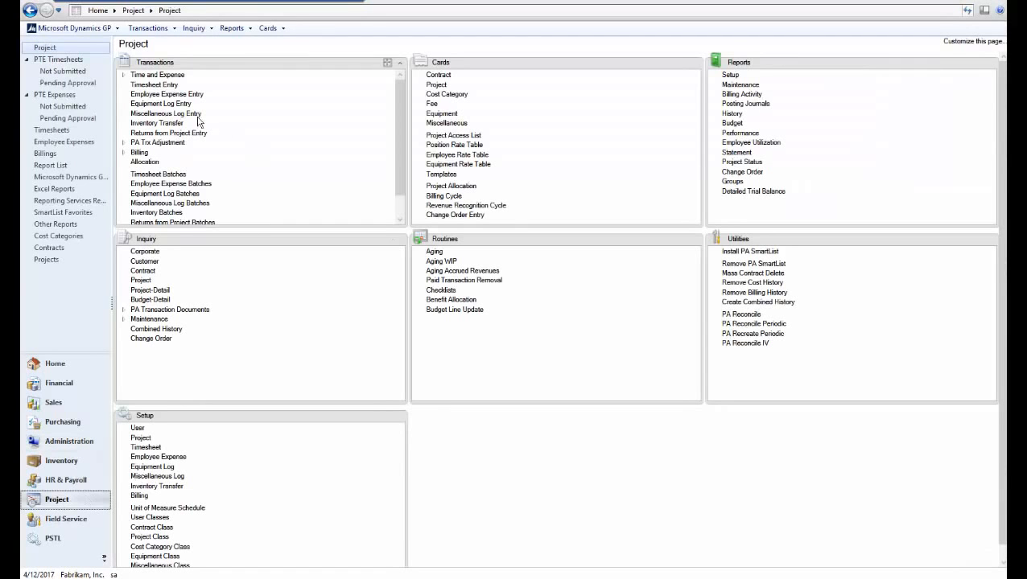
click(123, 75)
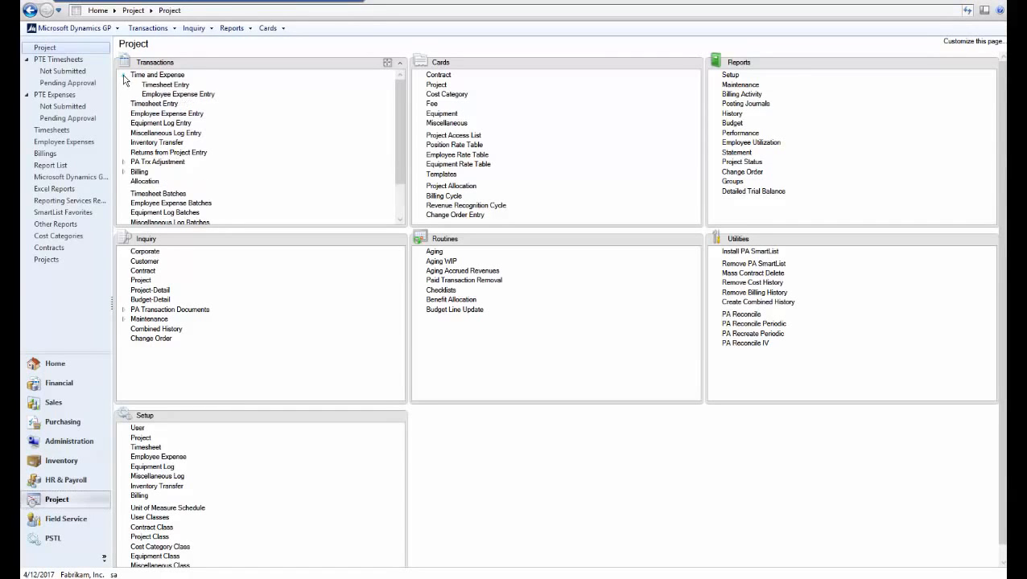
click(180, 95)
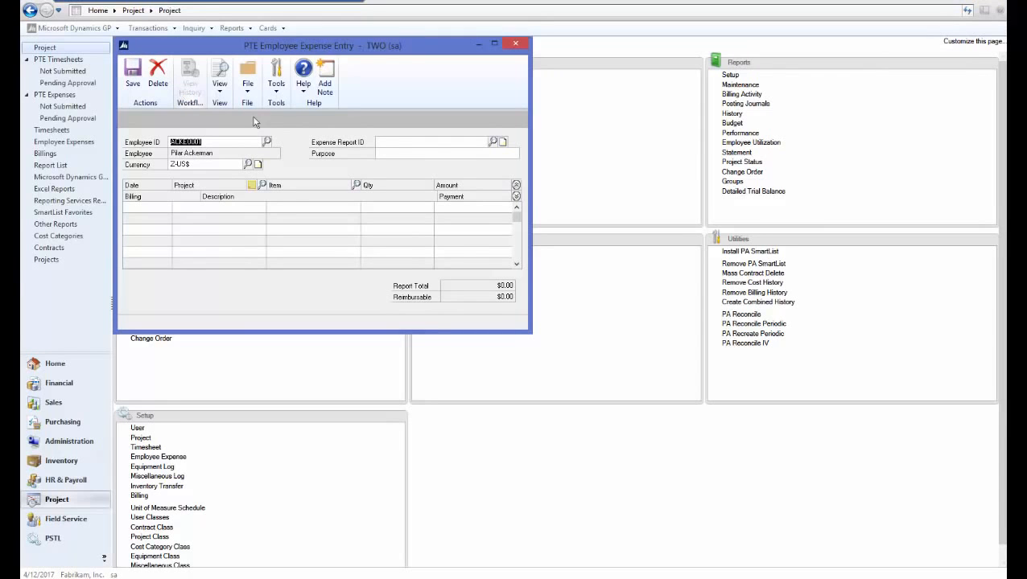
click(403, 151)
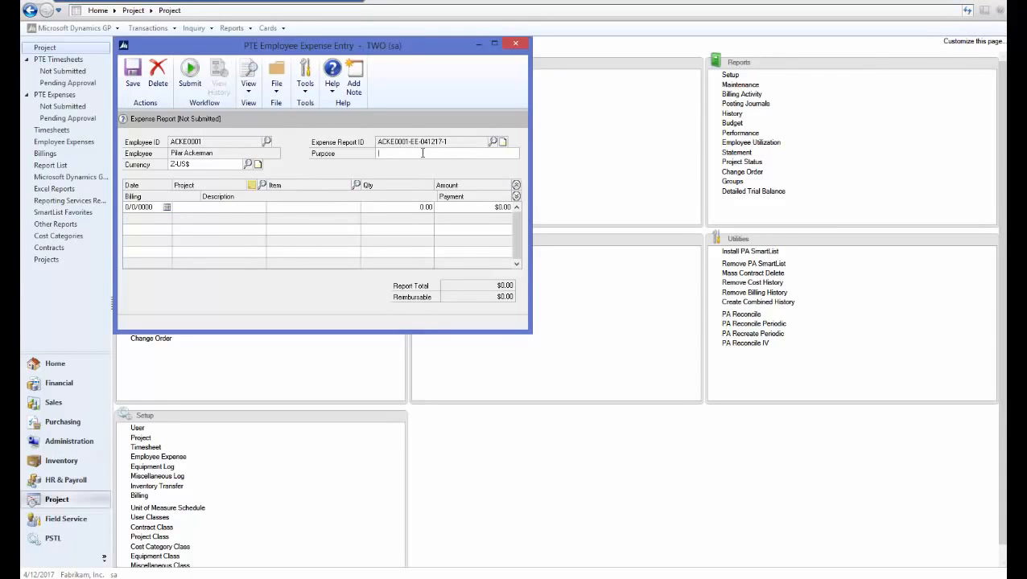
- Enter TEST as the expense report's purpose and add a line dated 4/12/2017 for project HOTELEDGER with the AIRFARE cost category
key(Tab)
key(Tab)
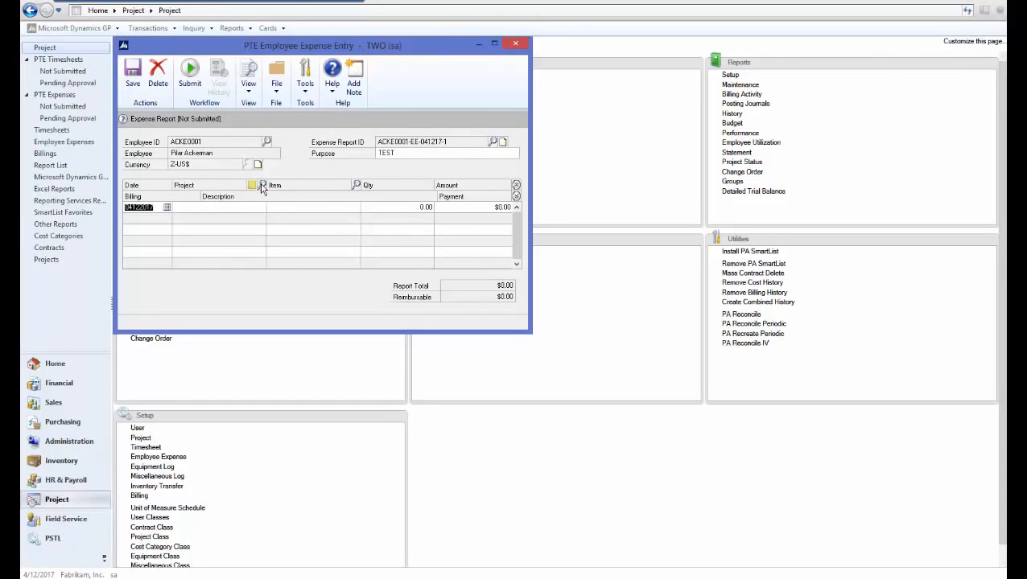
click(262, 186)
double_click(161, 225)
click(357, 185)
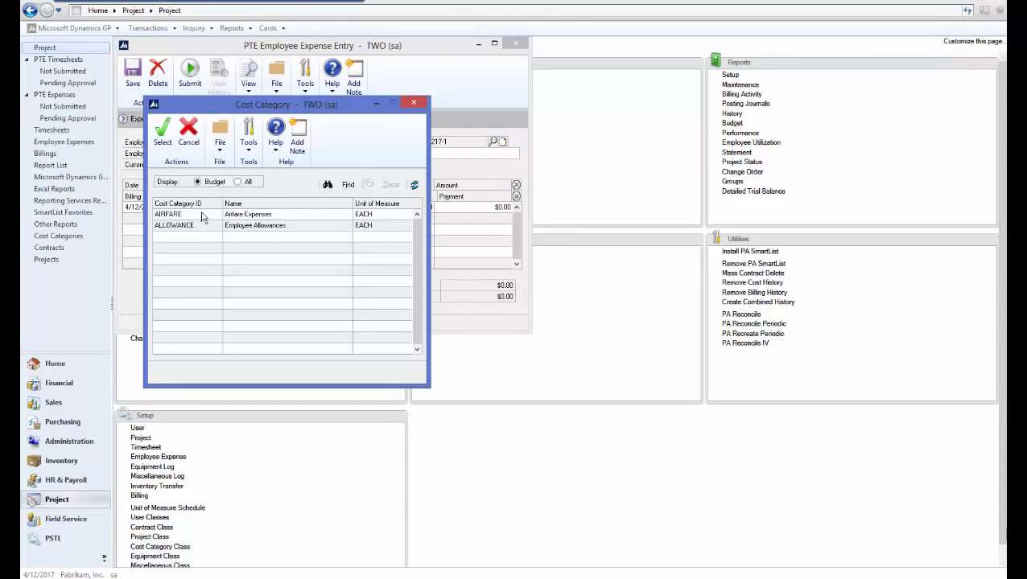
double_click(202, 217)
key(Tab)
key(Tab)
key(Tab)
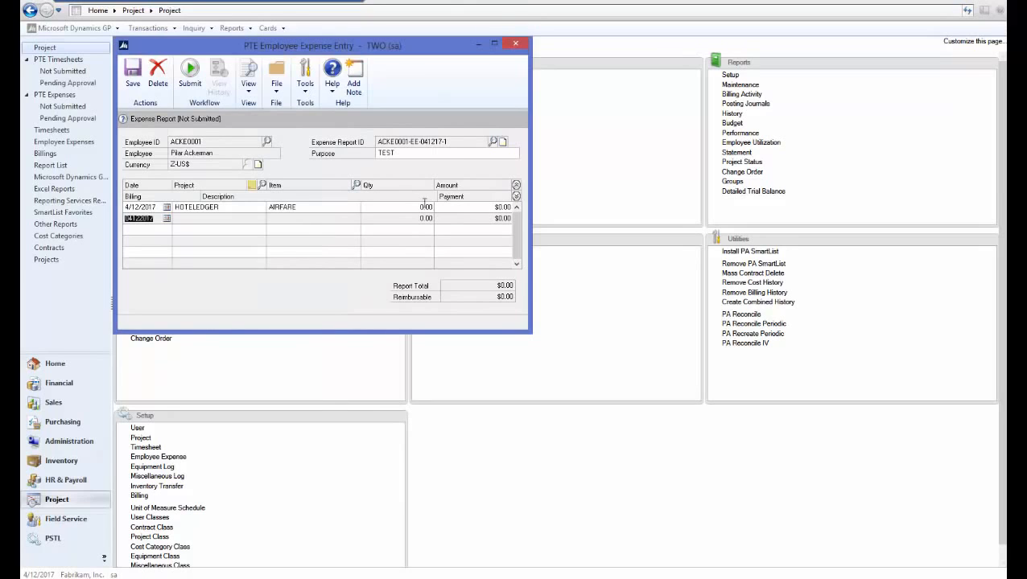
- Set the airfare line's quantity to 1 and amount to $100.00, and submit the expense report to the workflow without a comment
click(421, 206)
text(1)
key(Tab)
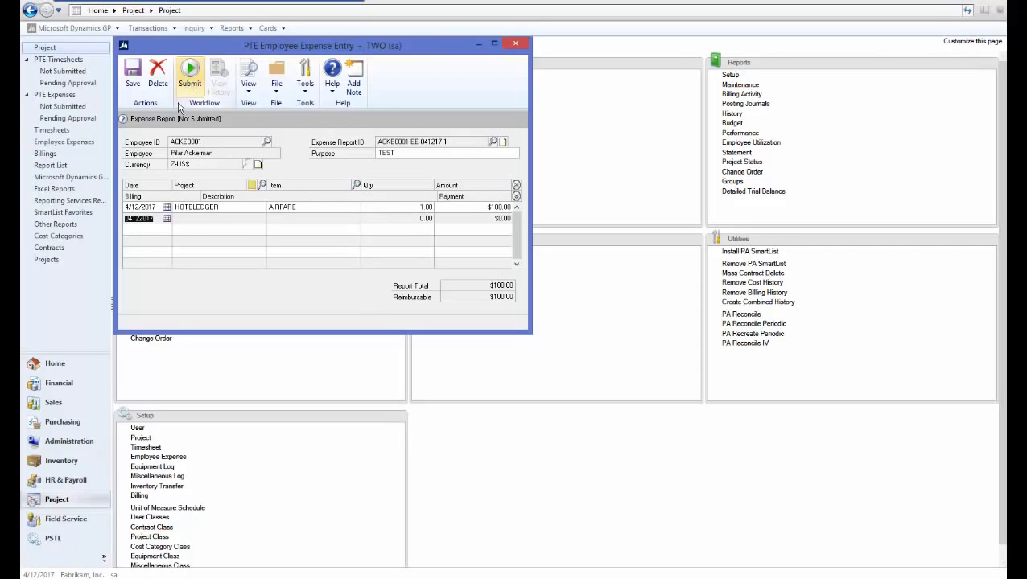
click(190, 74)
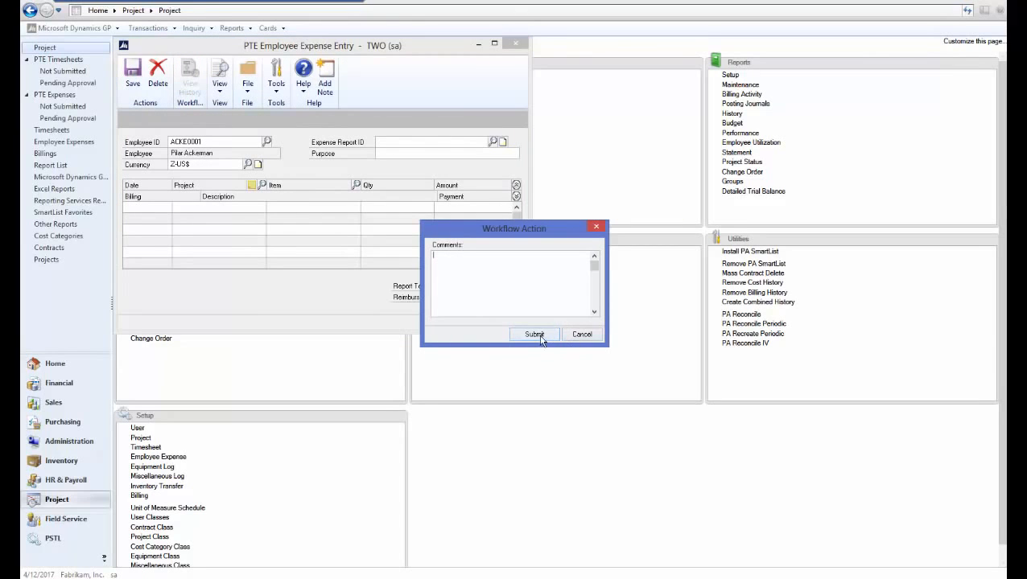
click(536, 336)
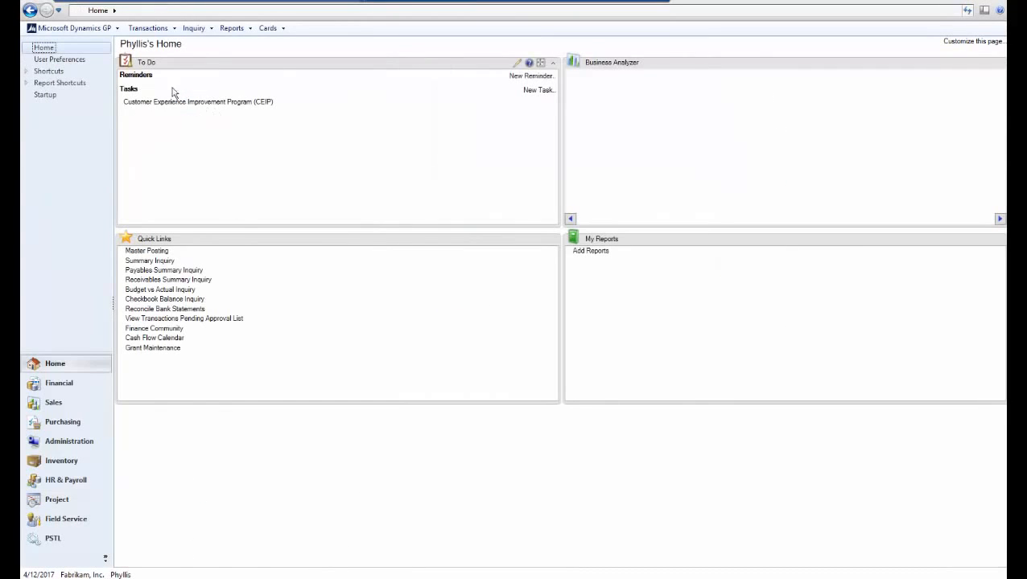
- In the approver's session, open the Project area's PTE Expenses pending approval list and approve the TEST expense report without a comment
click(56, 502)
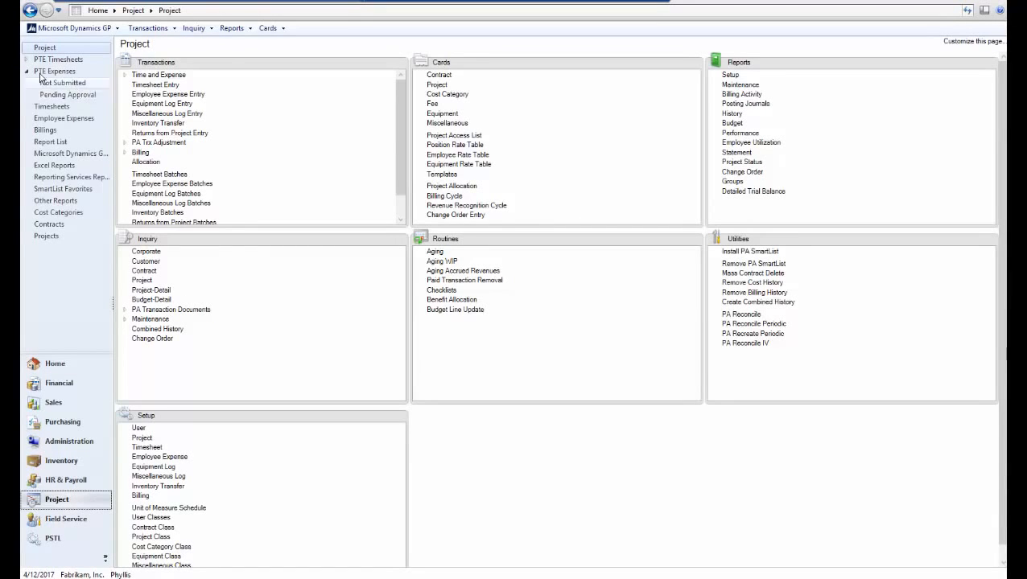
click(69, 96)
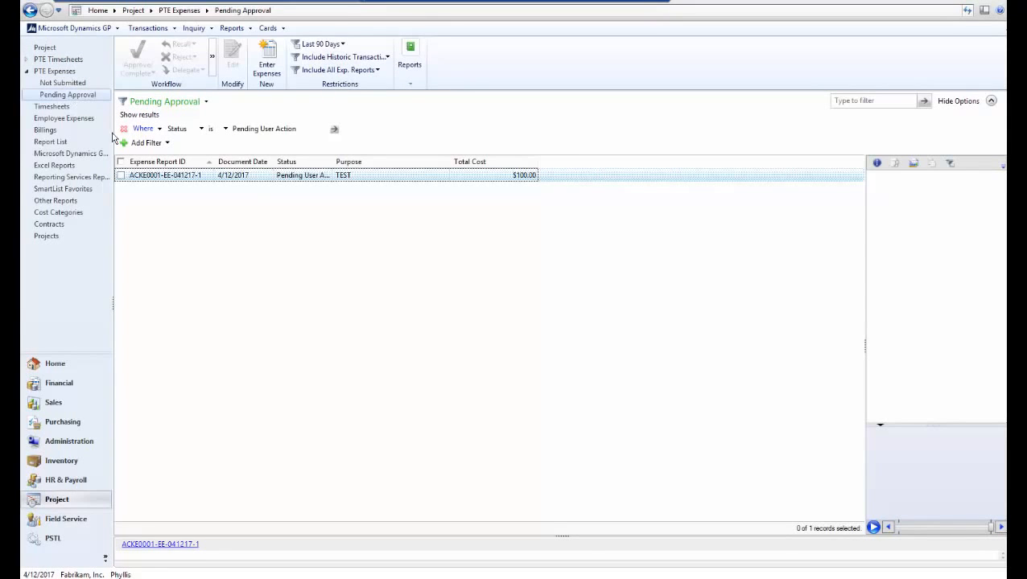
click(122, 177)
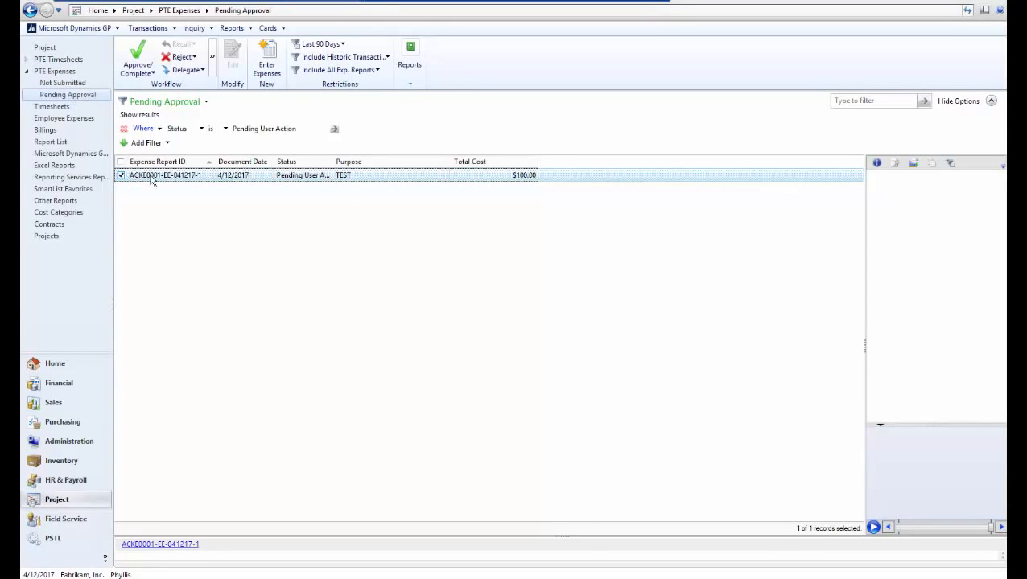
click(143, 73)
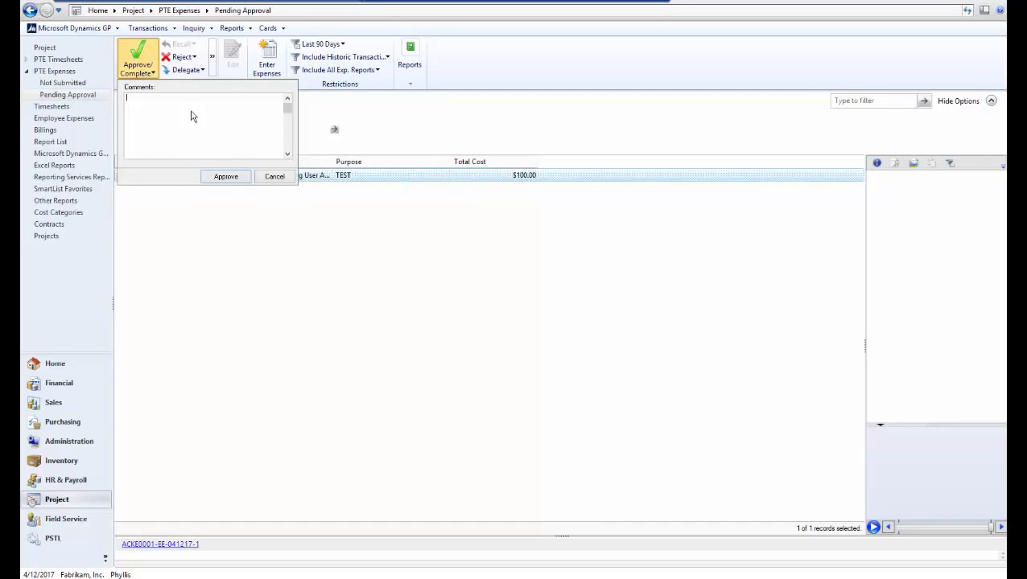
click(224, 178)
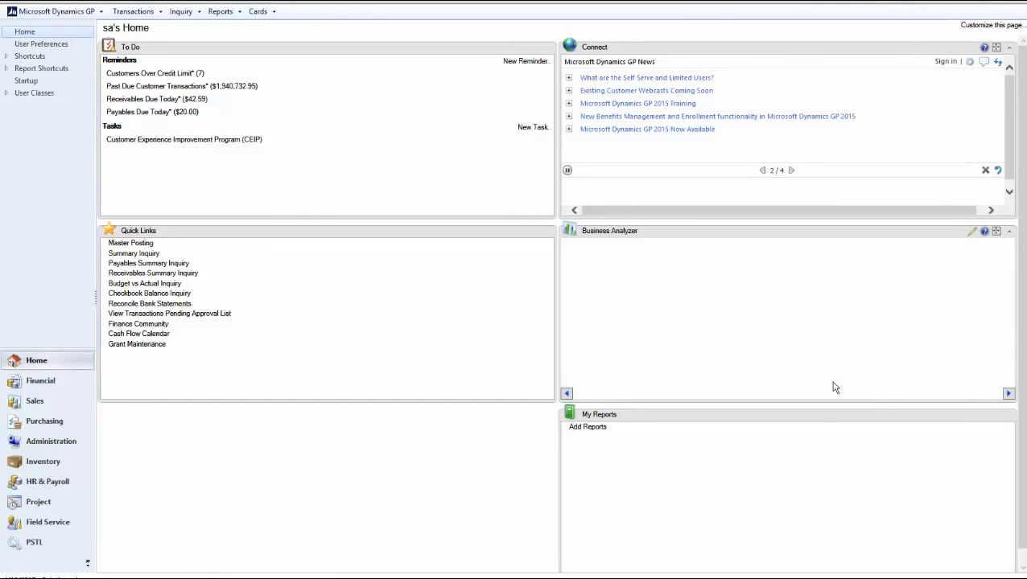
- Open the company's Workflow Maintenance from the Administration area and select the Employee Skills Approval type in the Payroll series
click(45, 442)
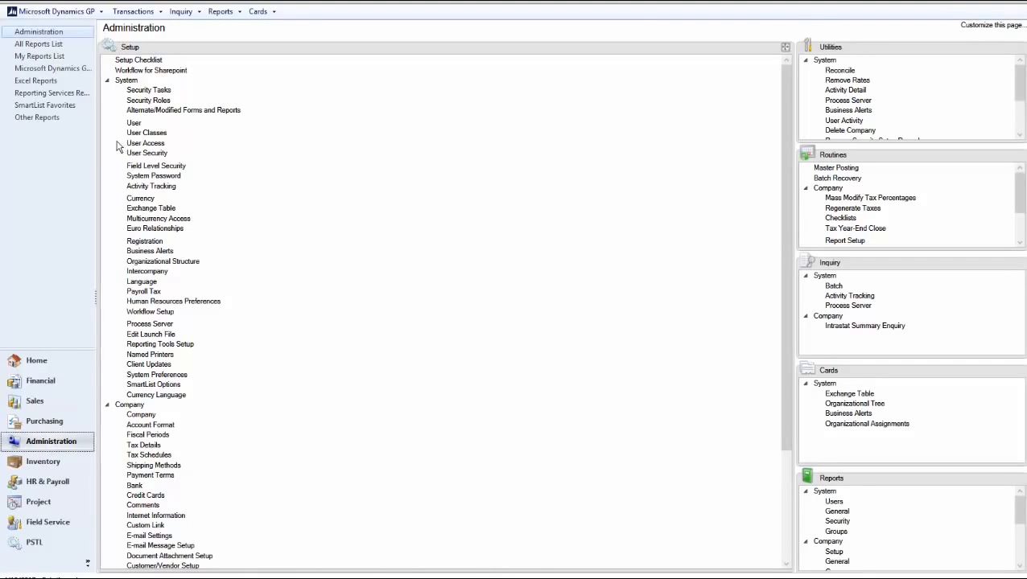
click(107, 82)
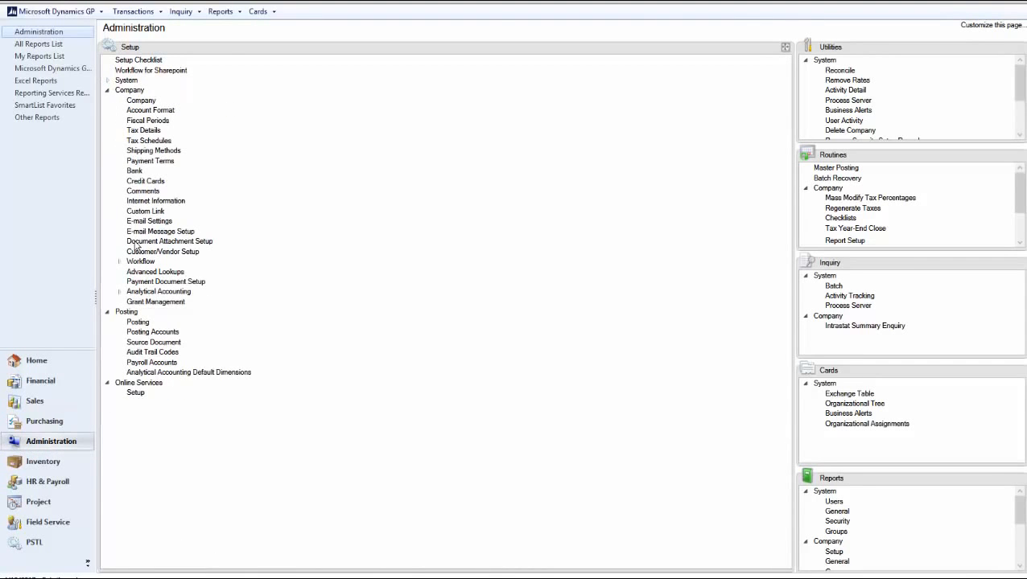
click(141, 264)
click(186, 274)
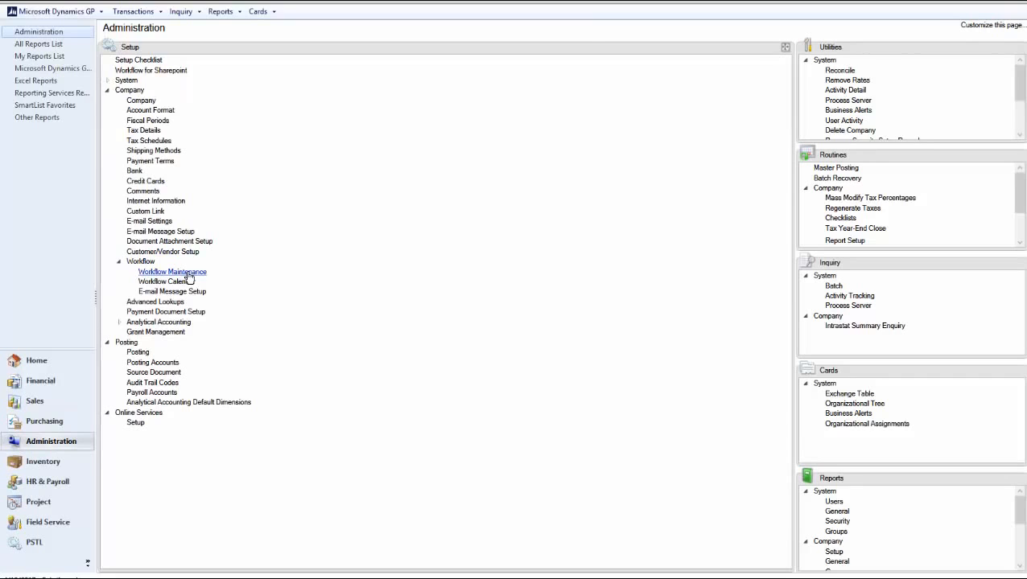
click(202, 108)
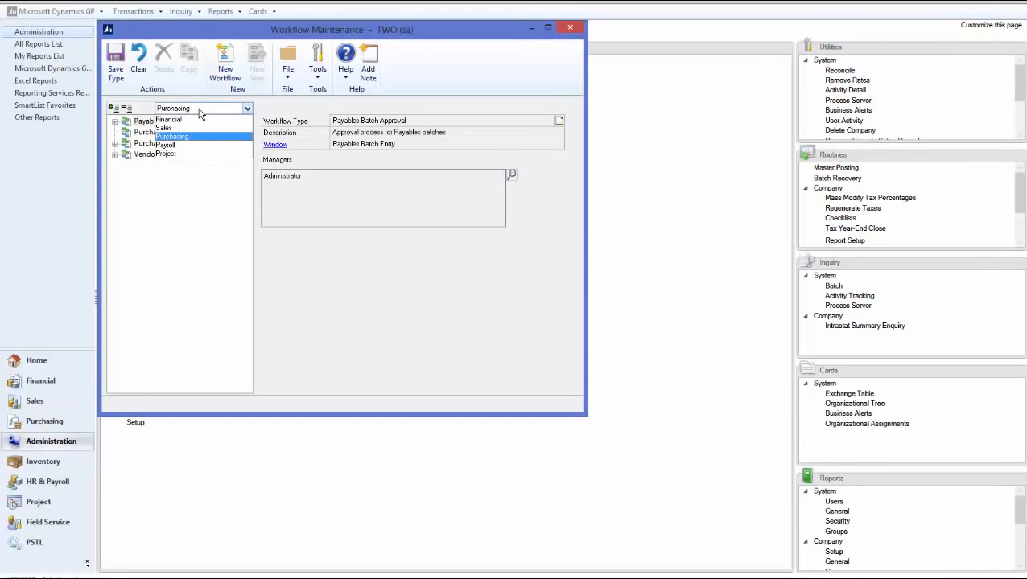
click(182, 146)
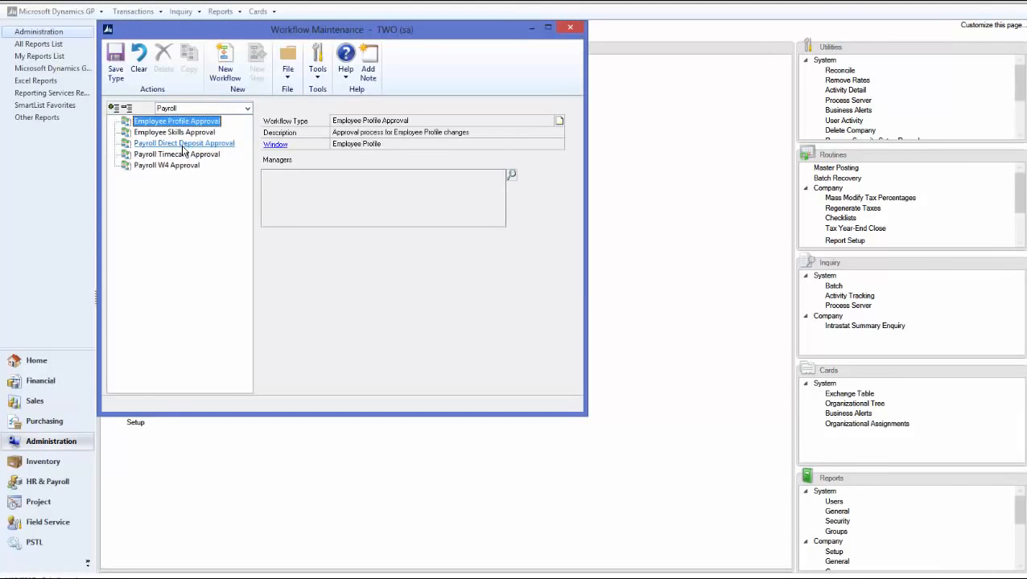
click(174, 132)
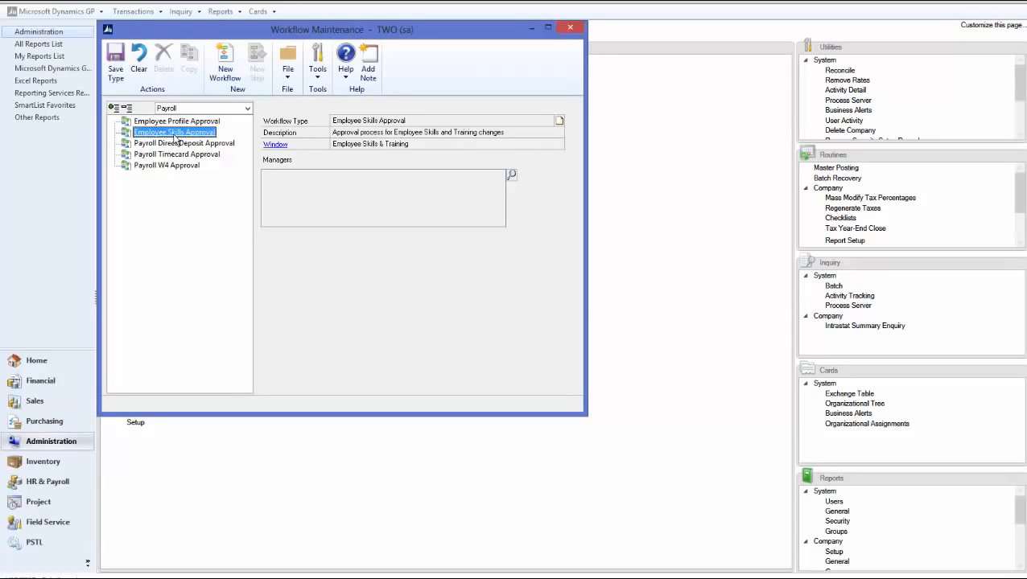
- Find the domain Administrator account and assign it as workflow manager for Employee Skills Approval
click(510, 176)
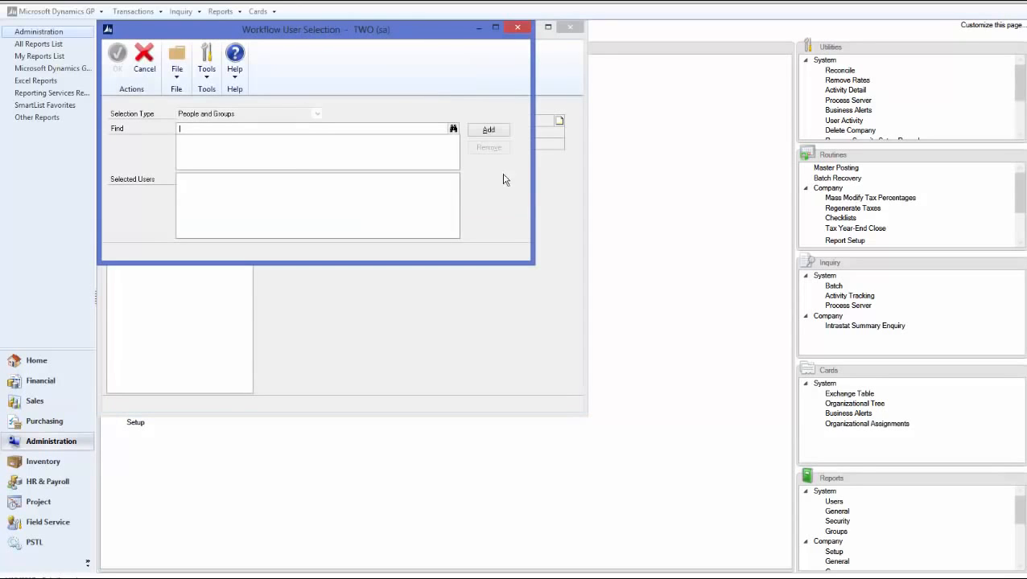
text(admin)
key(Tab)
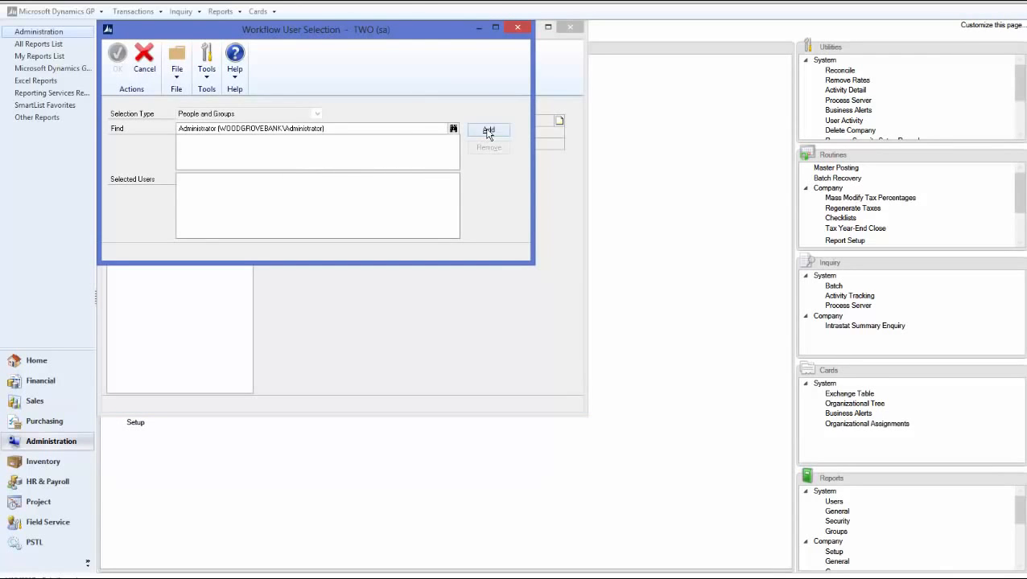
click(488, 131)
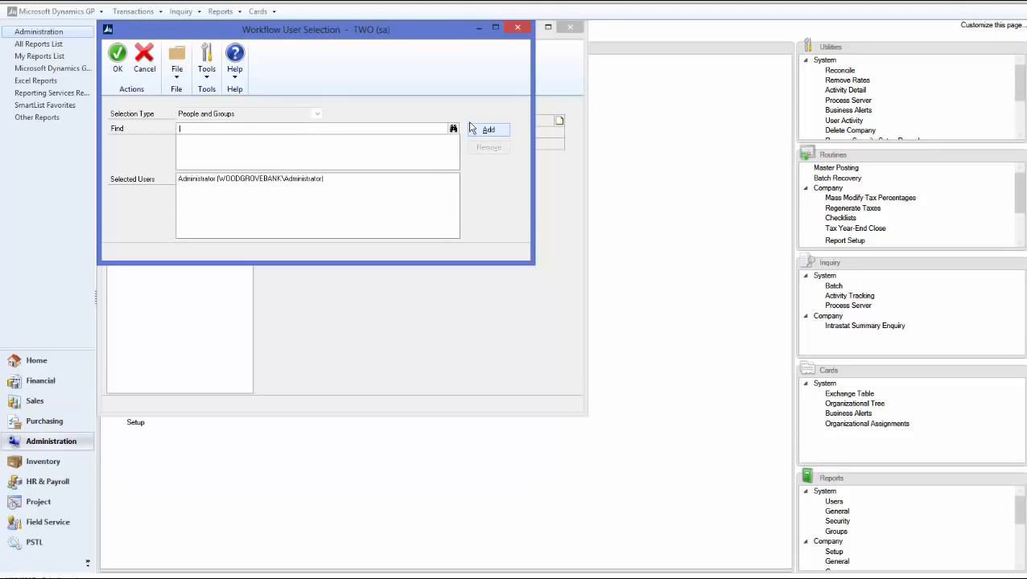
click(118, 57)
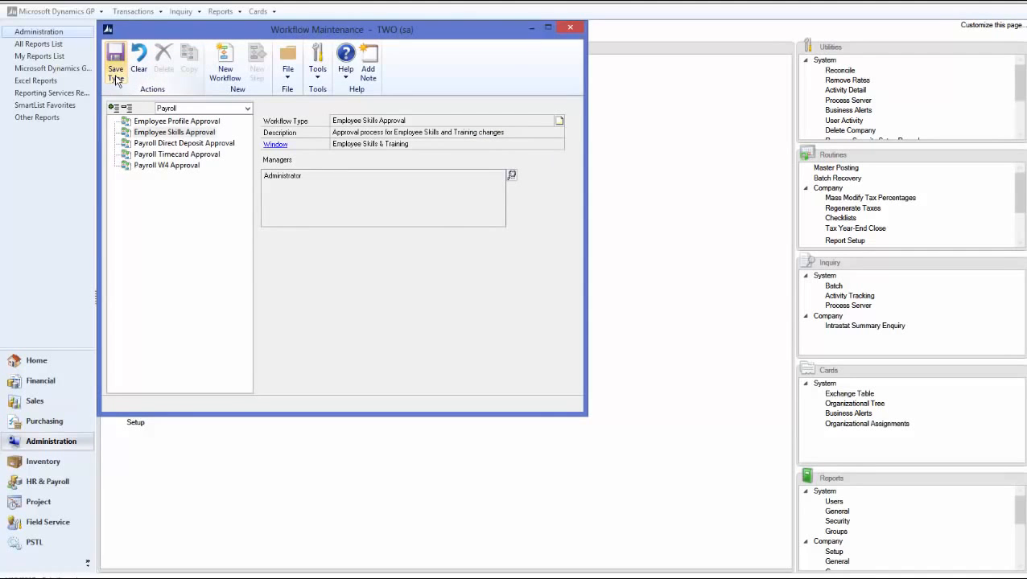
- Create an Employee Skills Approval workflow named Employee Skill with the description "Test"
click(225, 69)
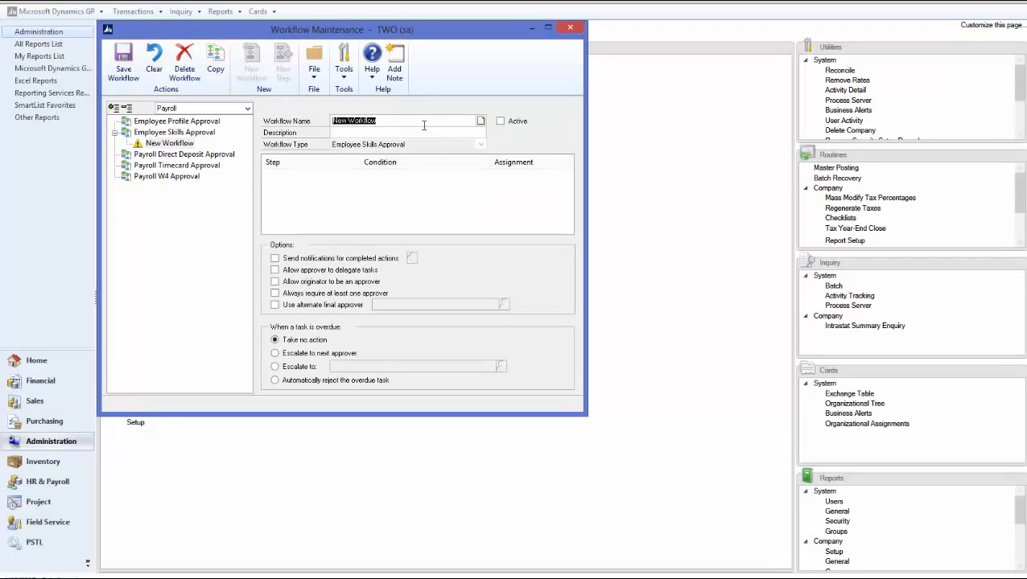
text(Employee Skill)
key(Tab)
text(Test)
key(Tab)
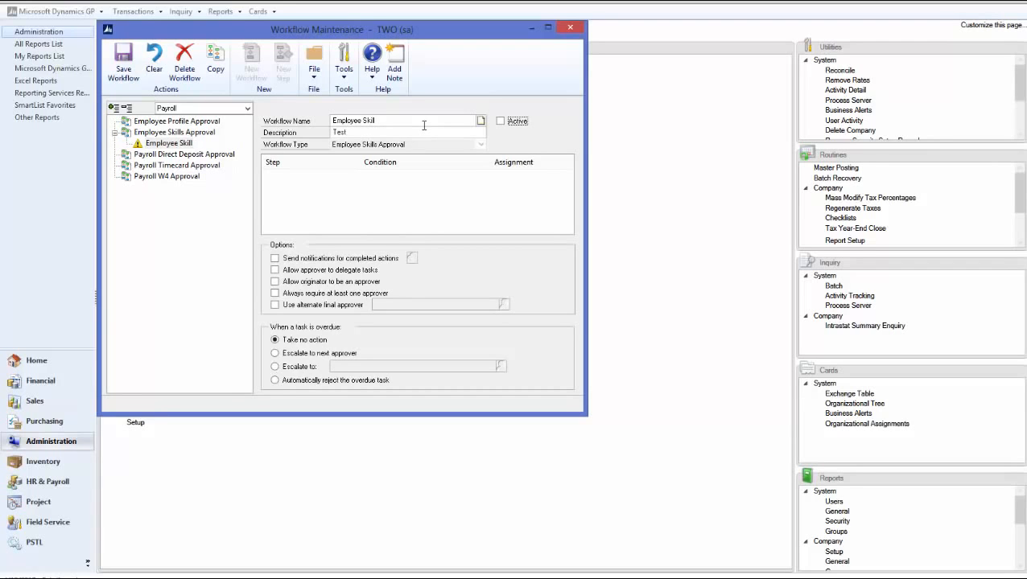
- Enable notifications for completed actions, approver delegation of tasks and the originator as approver for the Employee Skill workflow
click(274, 258)
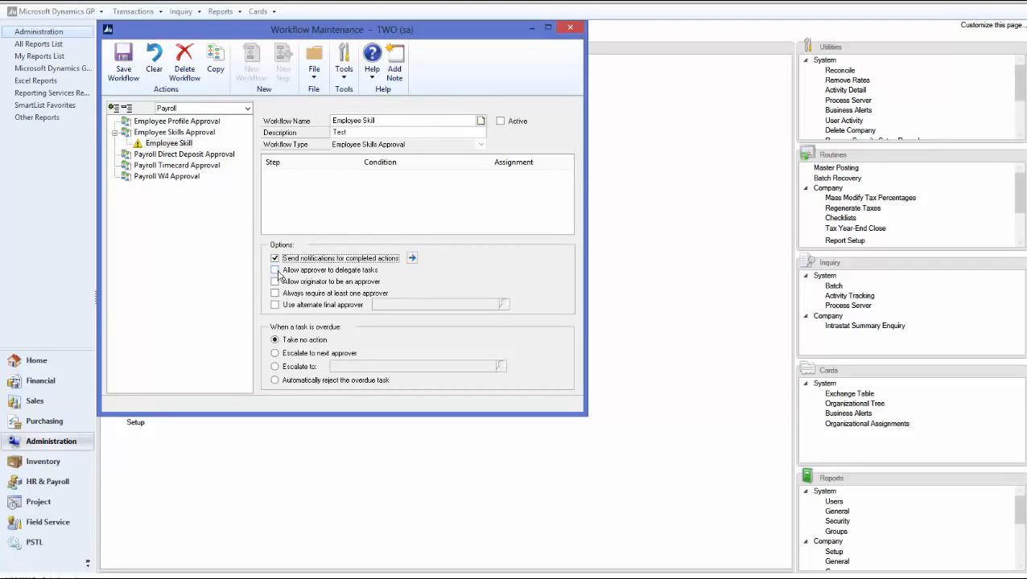
click(275, 269)
click(274, 283)
- Turn on originator e-mail notifications for all actions from Submit through Final Approve, and save the Employee Skill workflow
click(412, 258)
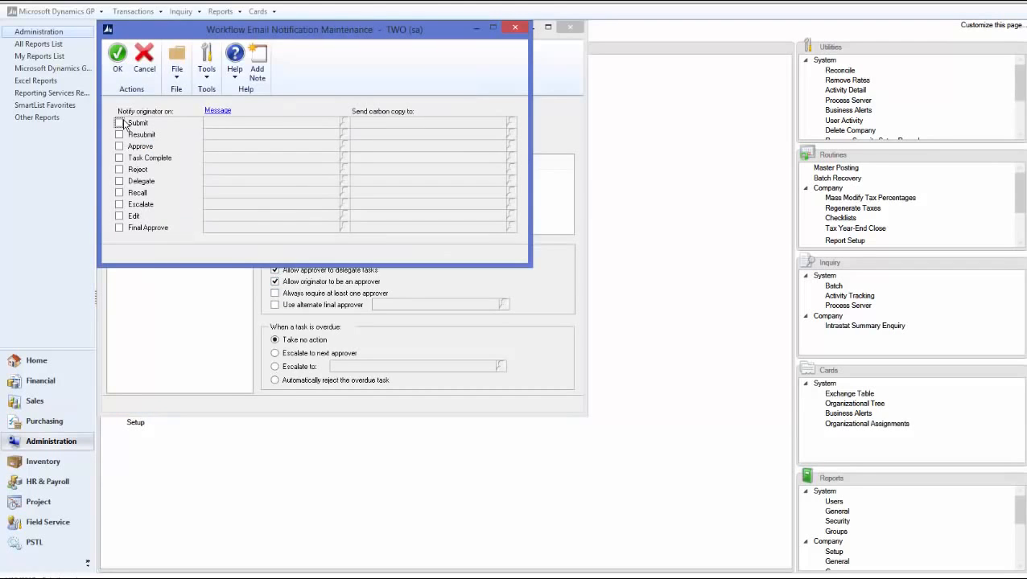
click(119, 122)
click(119, 134)
click(119, 146)
click(119, 158)
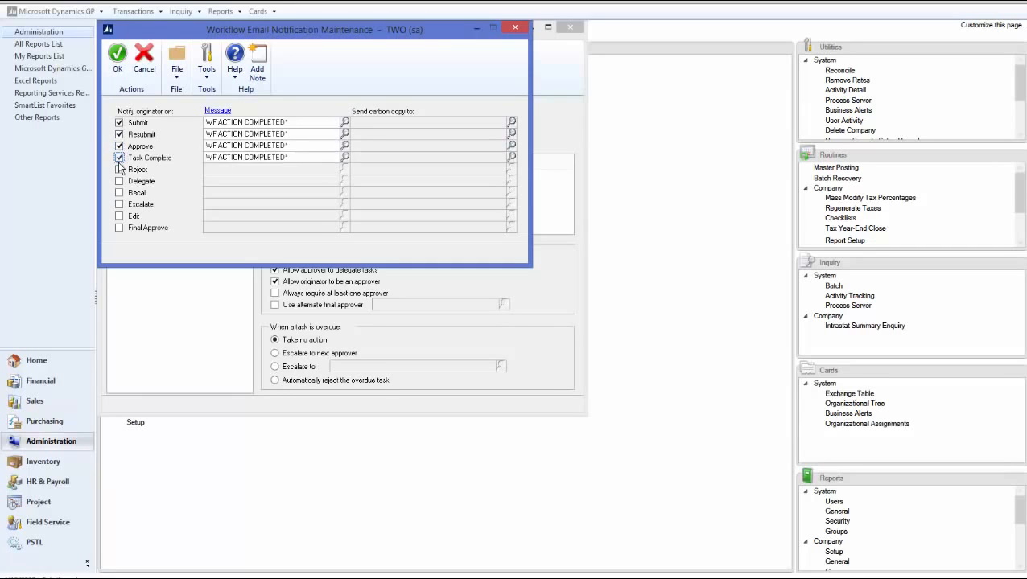
click(119, 169)
click(119, 181)
click(119, 192)
click(119, 205)
click(119, 216)
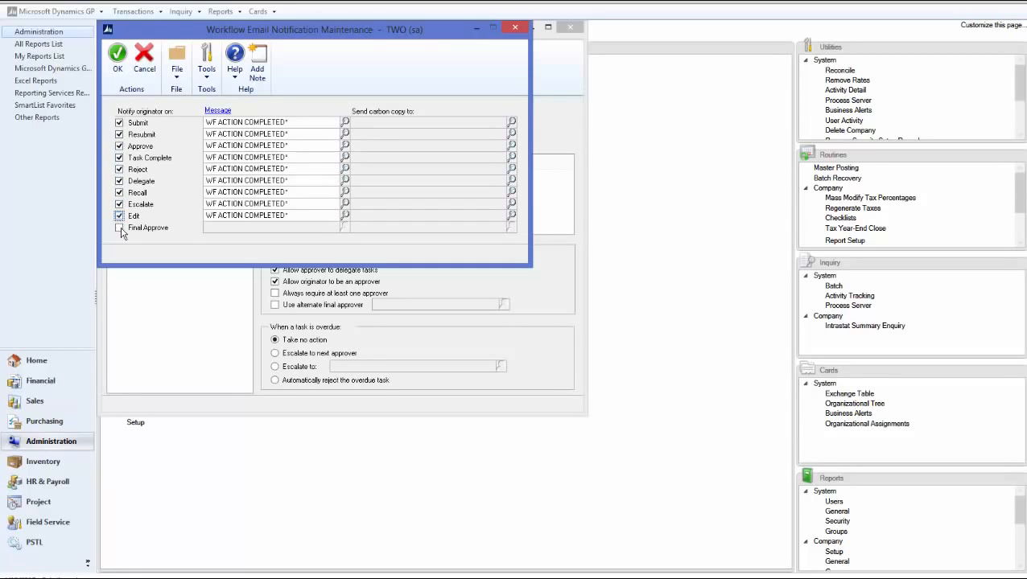
click(119, 228)
click(116, 59)
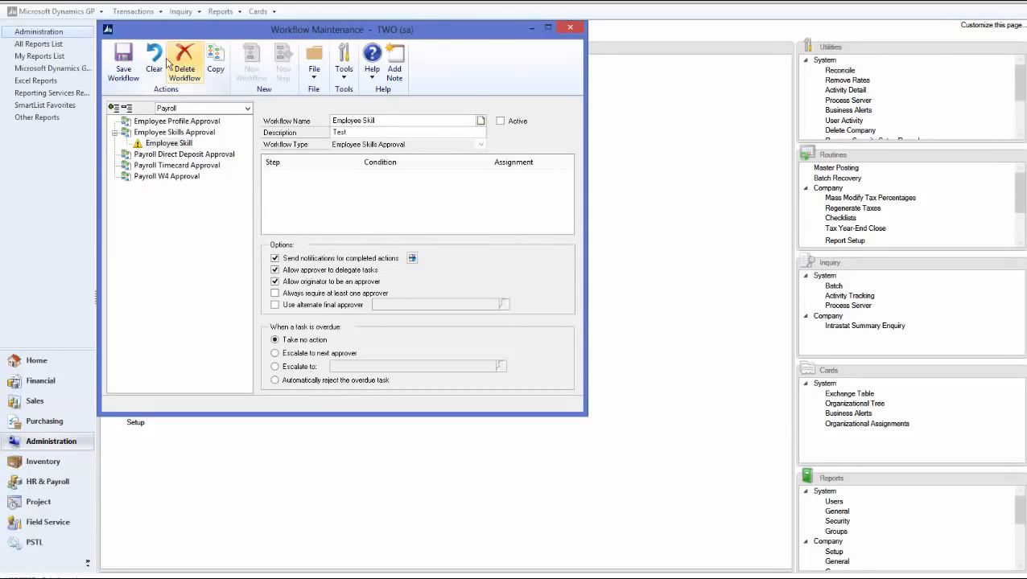
click(124, 71)
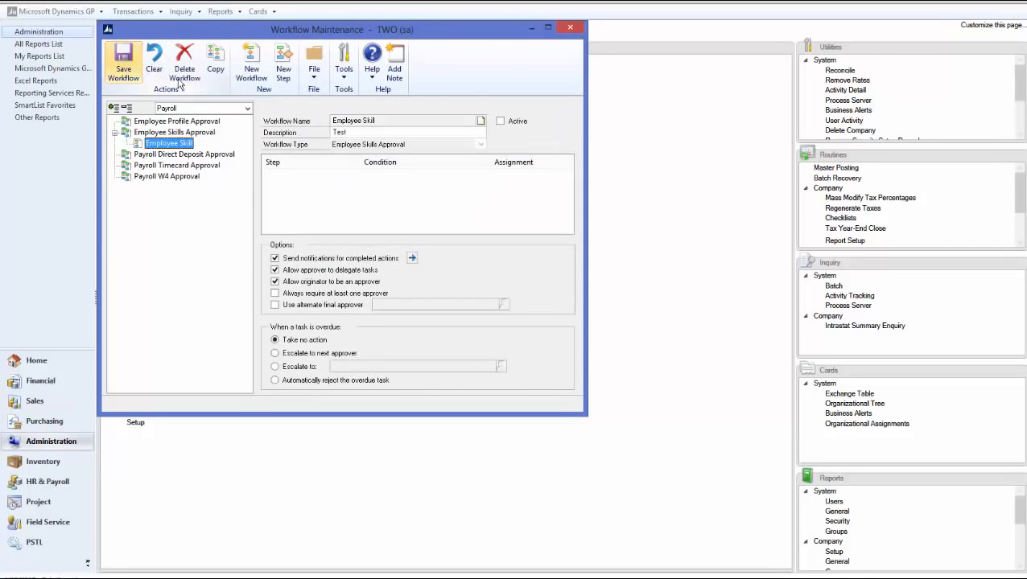
- Add an Approval step named Employee Skills with the description "Employee Skill" to the Employee Skill workflow
click(286, 69)
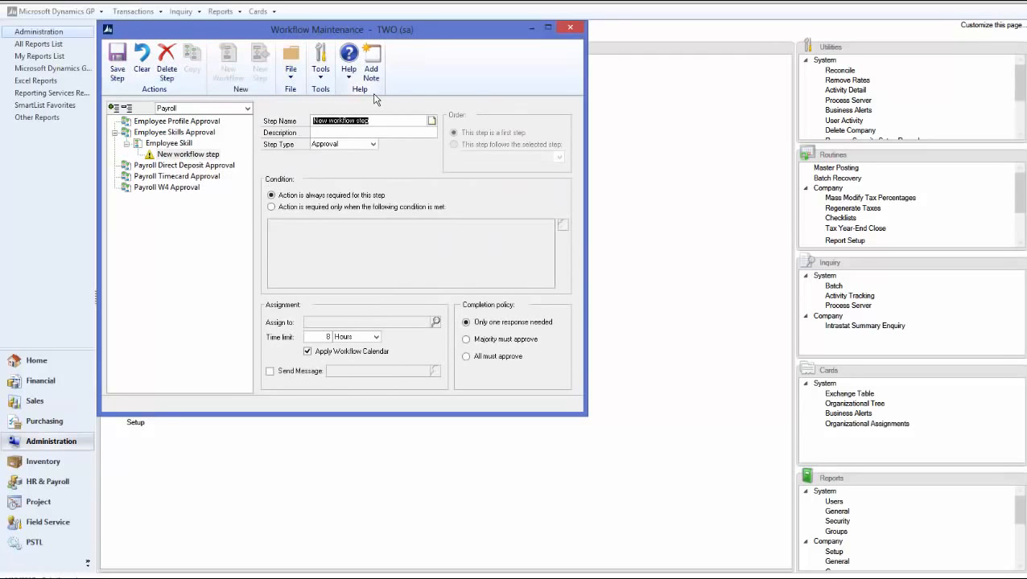
text(Em)
key(Tab)
text(Empl)
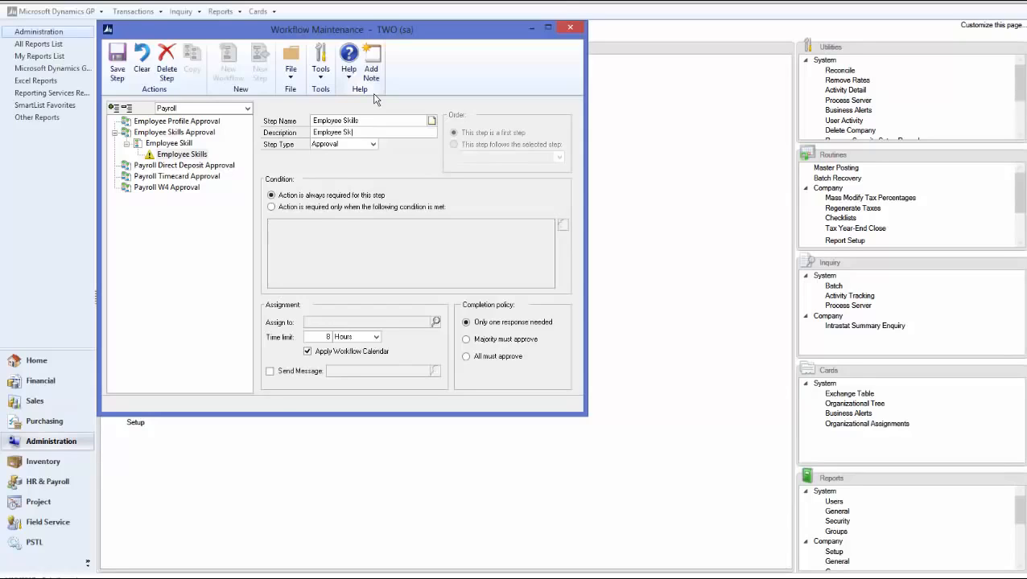
key(Tab)
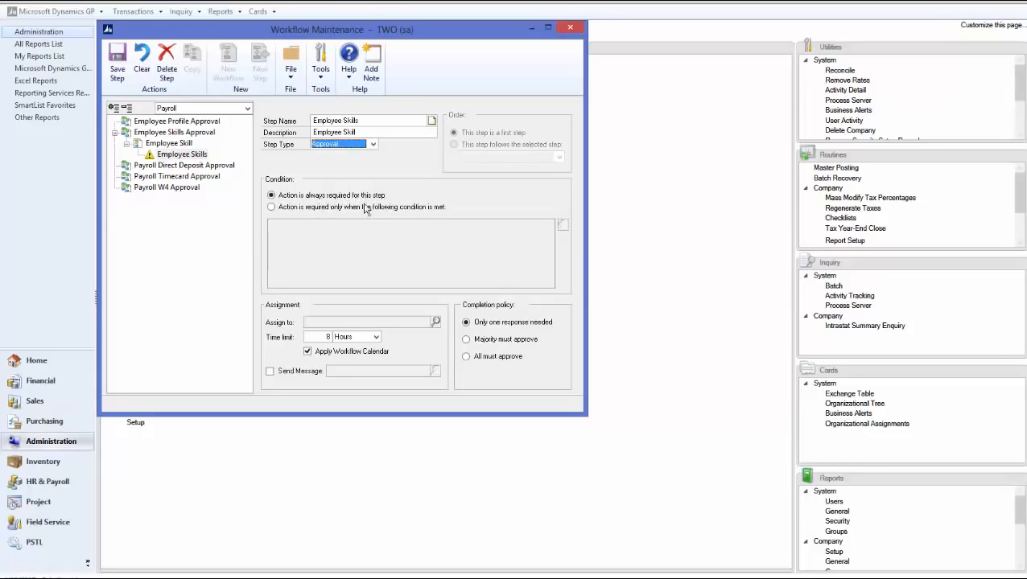
- Examine the fields available for a condition on the Employee Skills step, then set its action back to always required
click(302, 207)
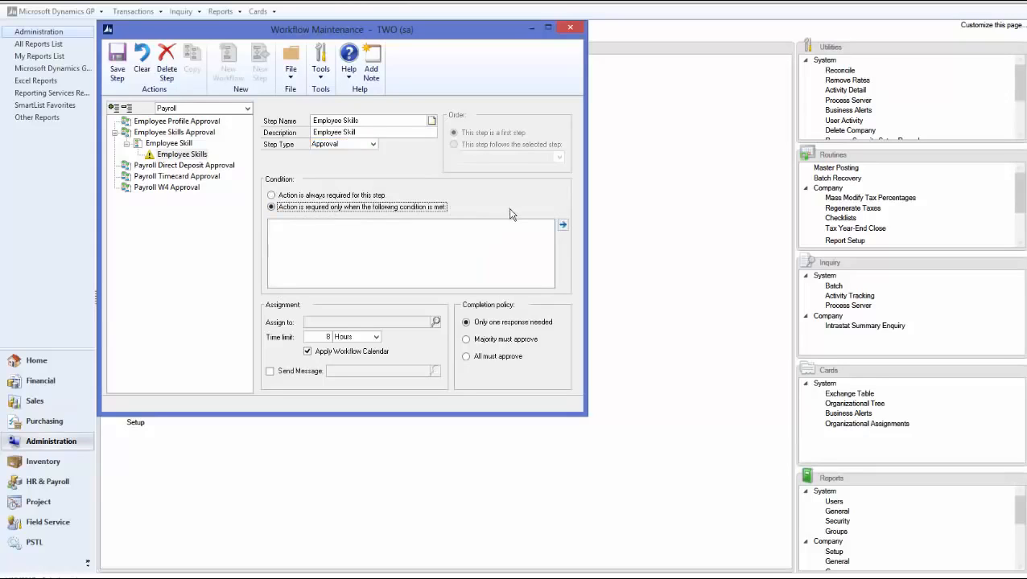
click(564, 225)
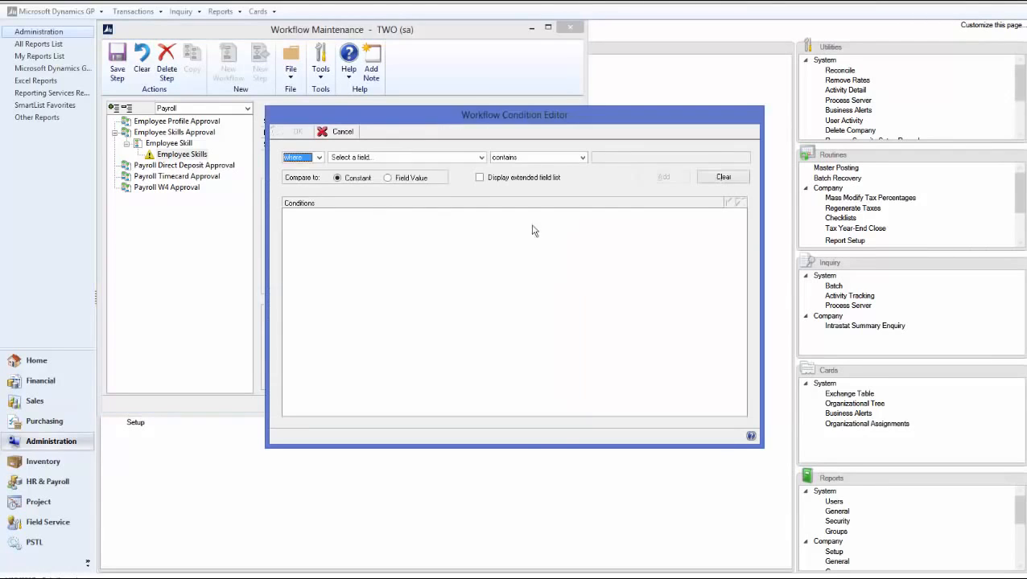
click(412, 160)
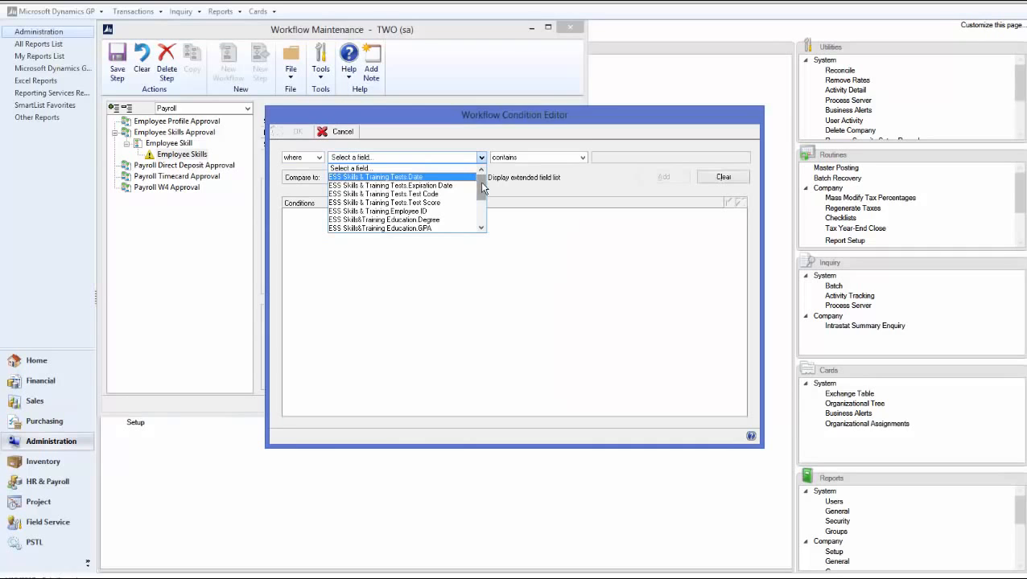
mouse_move(482, 188)
mouse_down()
mouse_move(481, 211)
mouse_move(481, 182)
mouse_up()
click(352, 135)
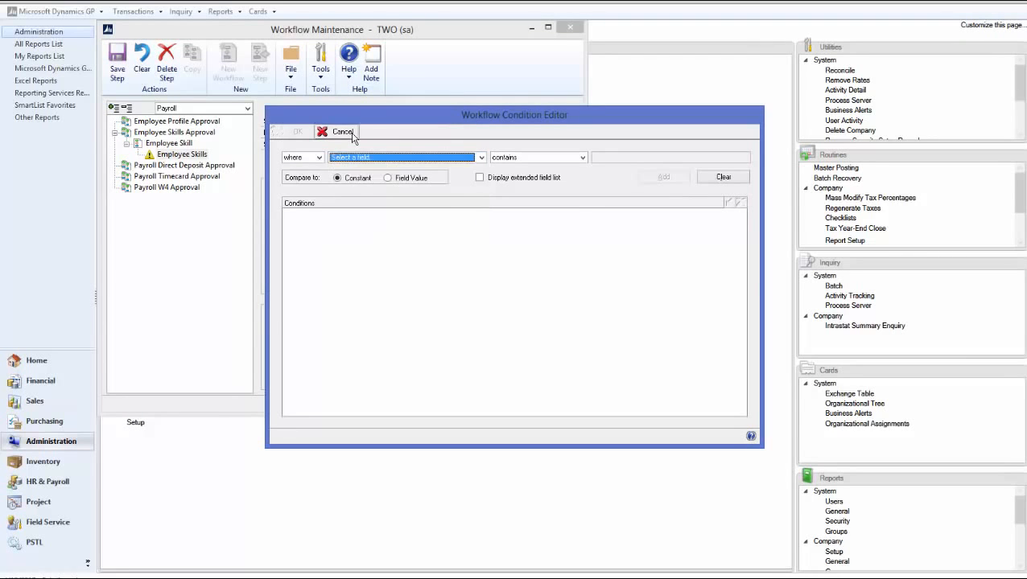
click(353, 135)
click(297, 197)
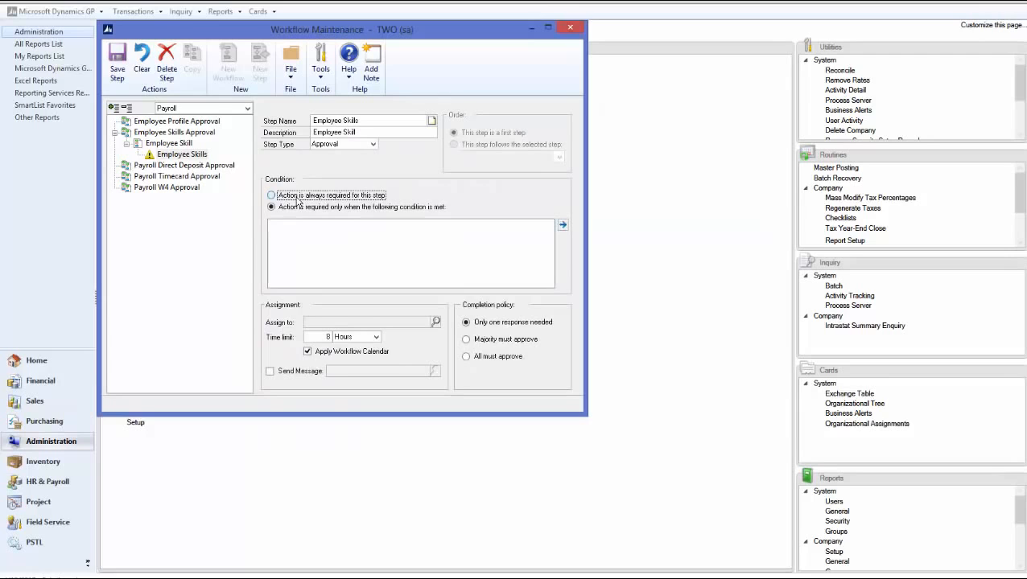
- Assign the Employee Skills step by hierarchy to the workflow originator's direct manager, enable its assignment message, and save the step
click(435, 323)
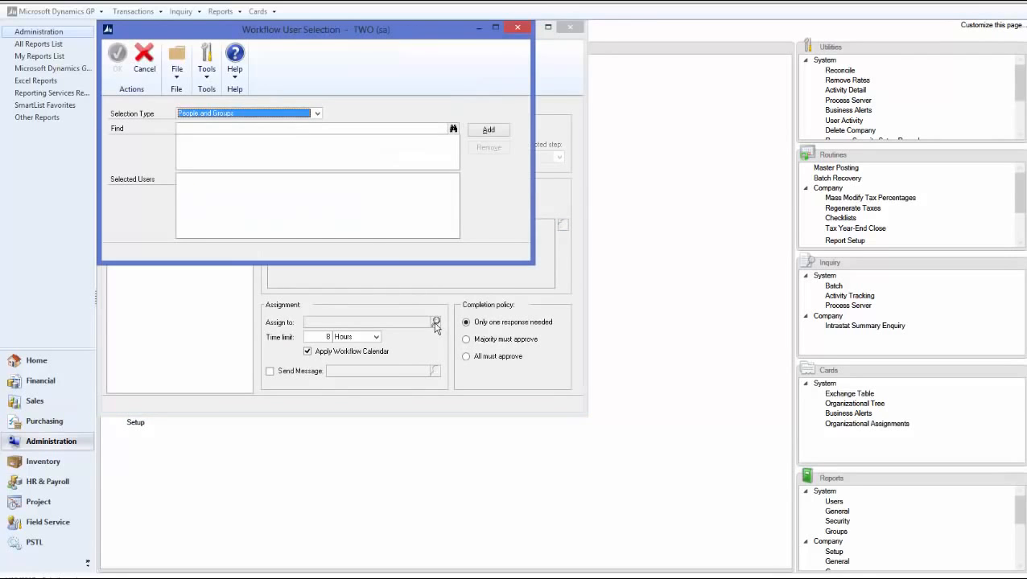
click(208, 115)
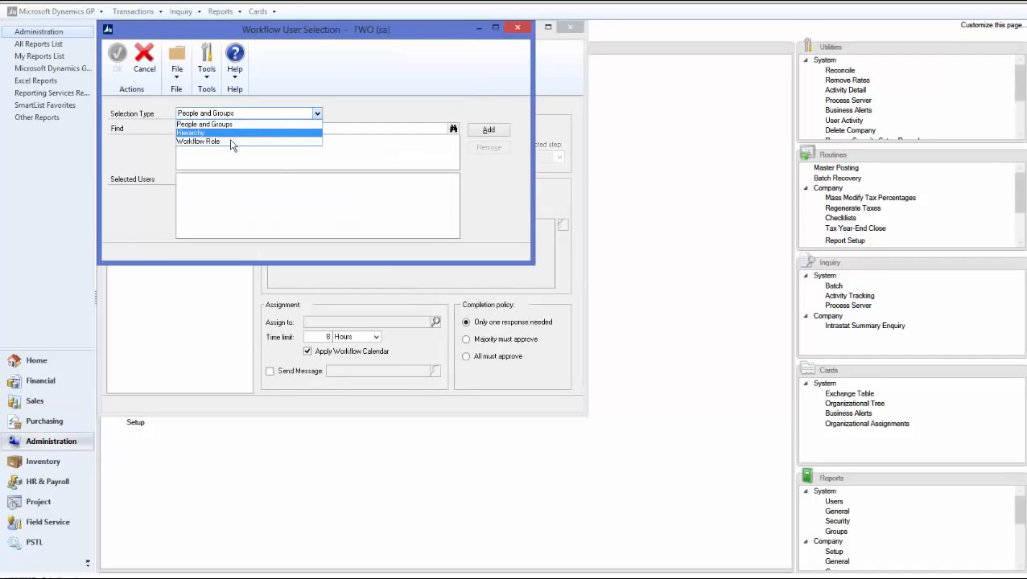
click(338, 130)
click(334, 130)
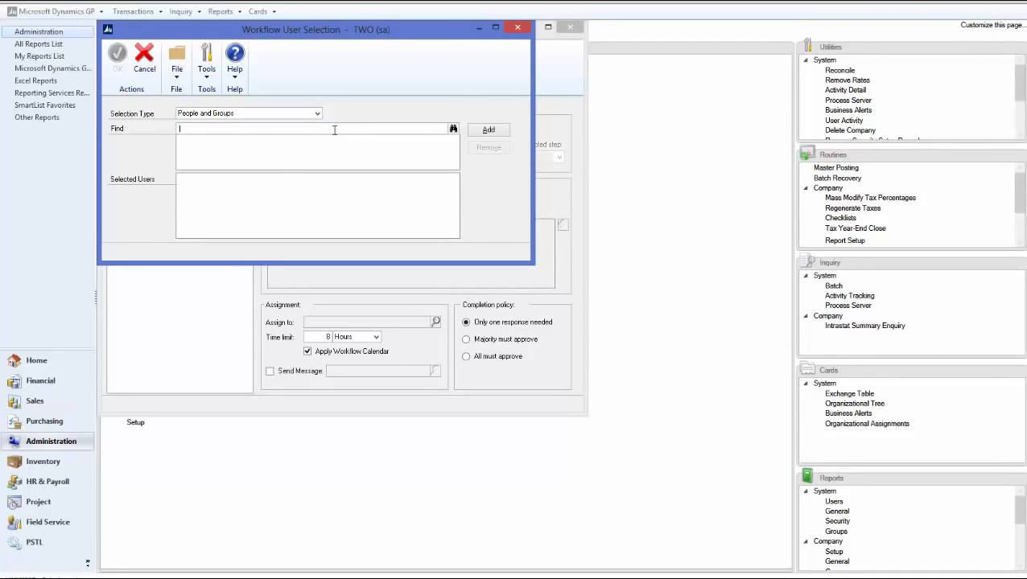
click(317, 113)
click(272, 129)
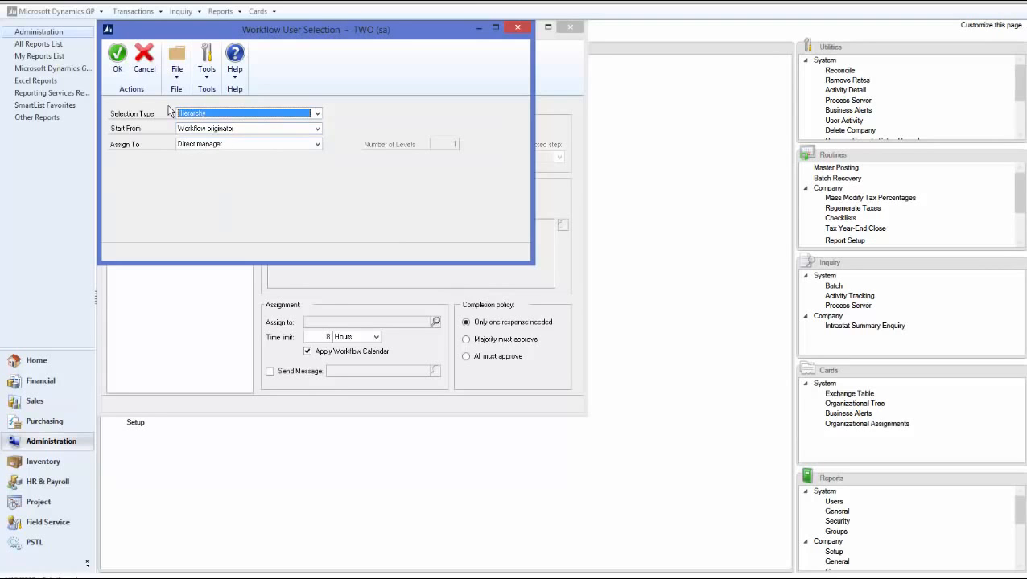
click(119, 71)
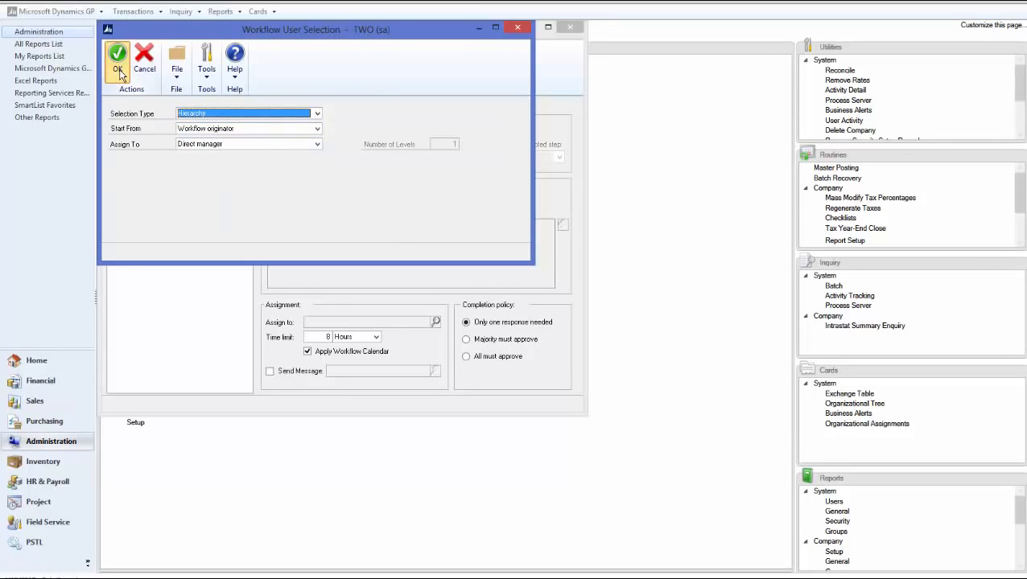
click(269, 371)
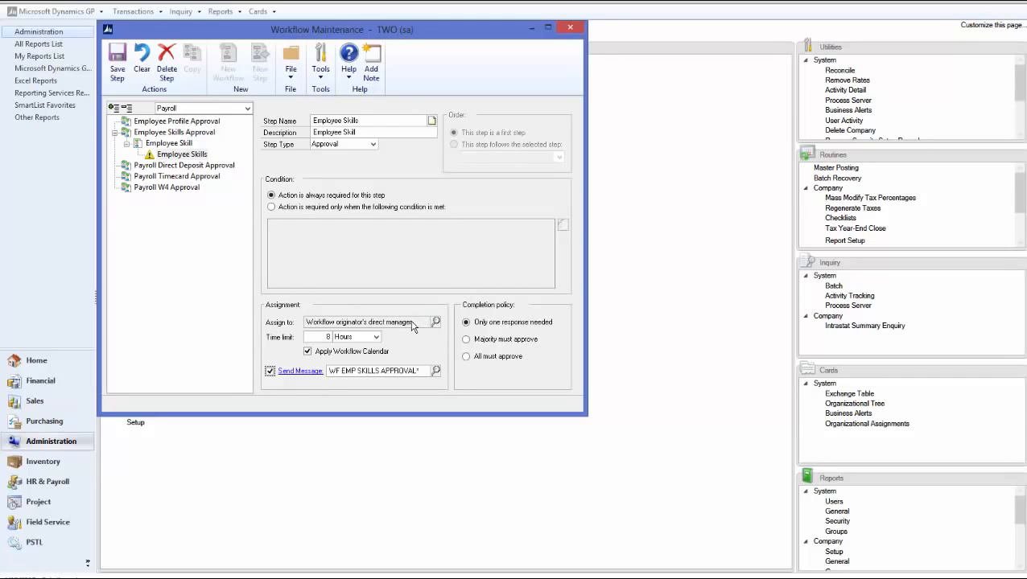
click(117, 74)
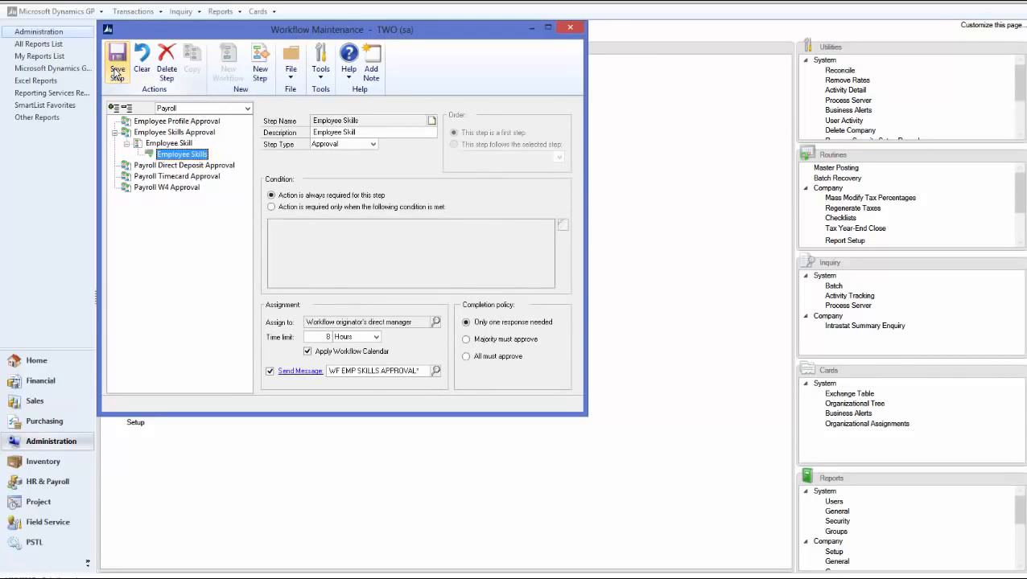
- Activate the Employee Skill workflow, save it, and close Workflow Maintenance
click(178, 144)
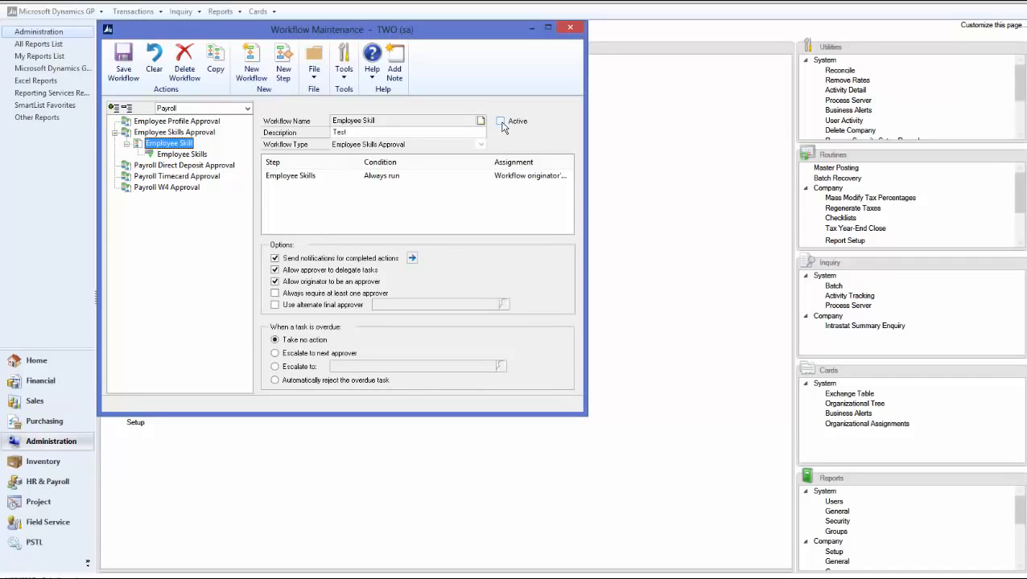
click(501, 122)
click(123, 70)
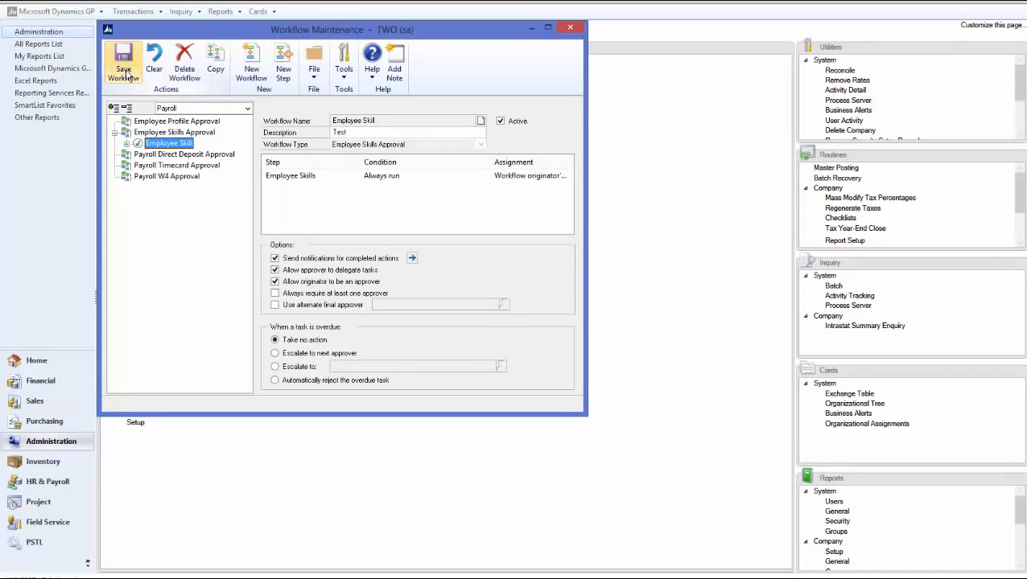
click(569, 27)
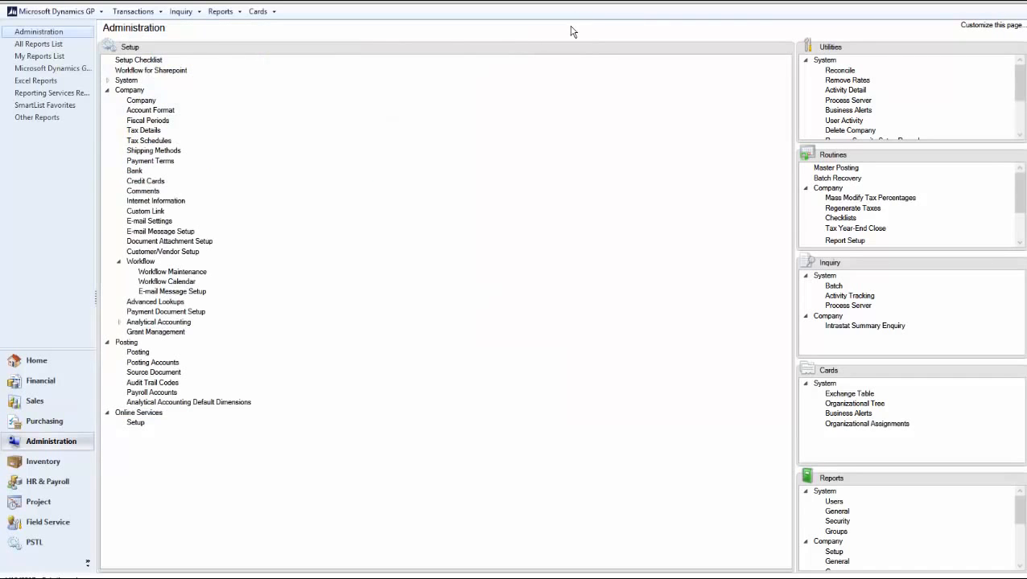
- Open the self-service Employee Skills and Training card and add an education entry for NDSU with major MIS and year 2010
click(62, 483)
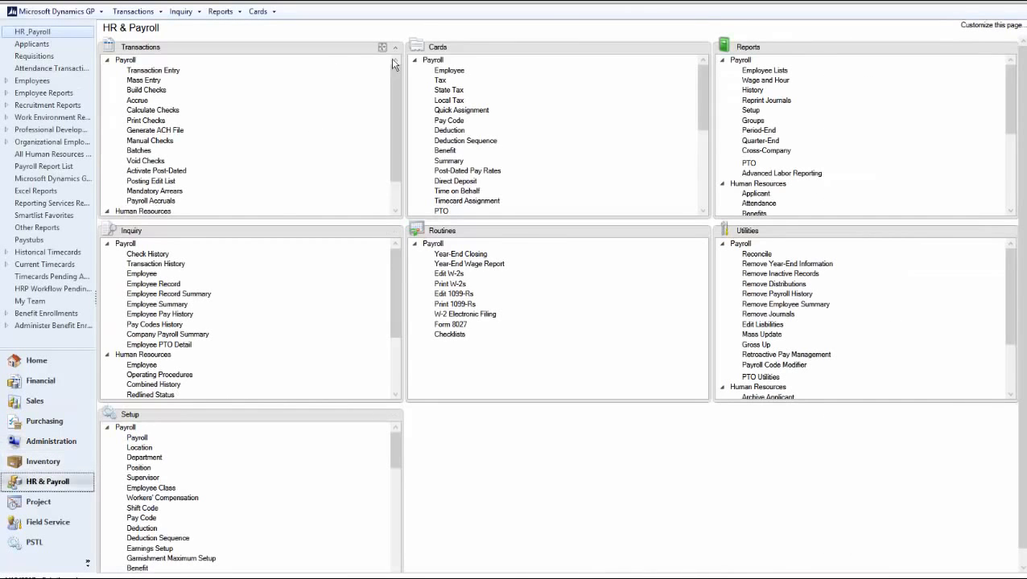
click(414, 60)
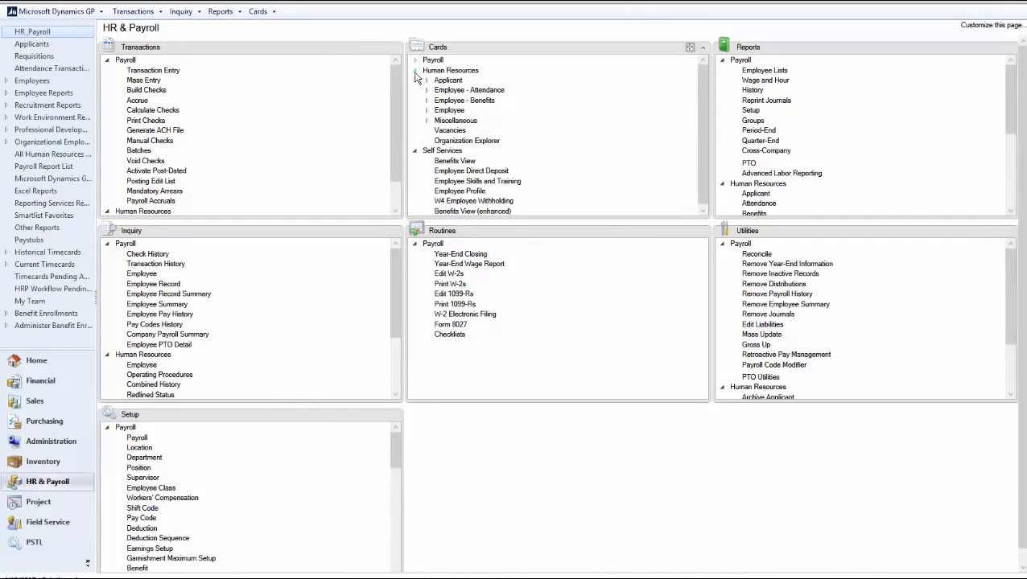
click(415, 72)
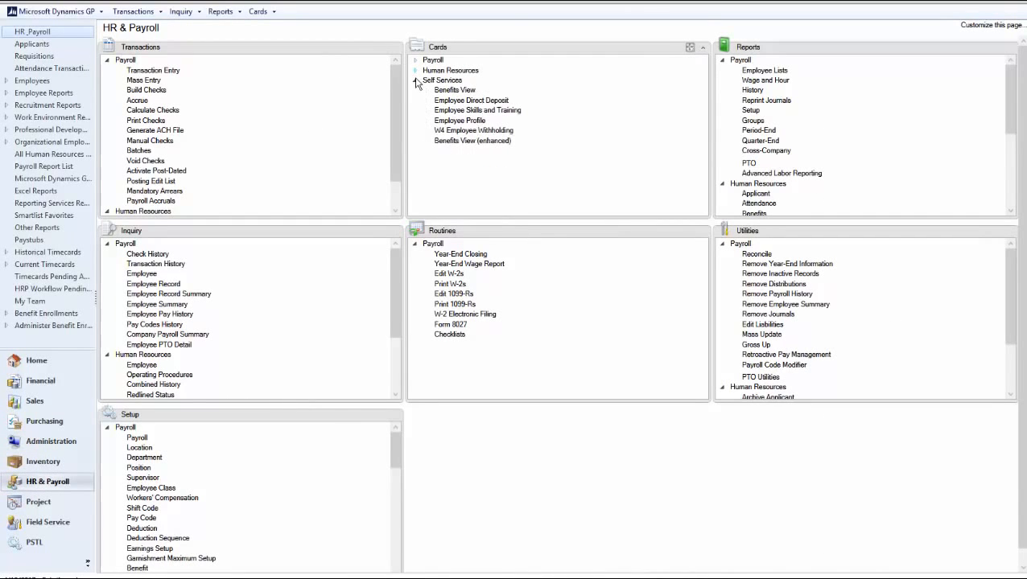
click(495, 112)
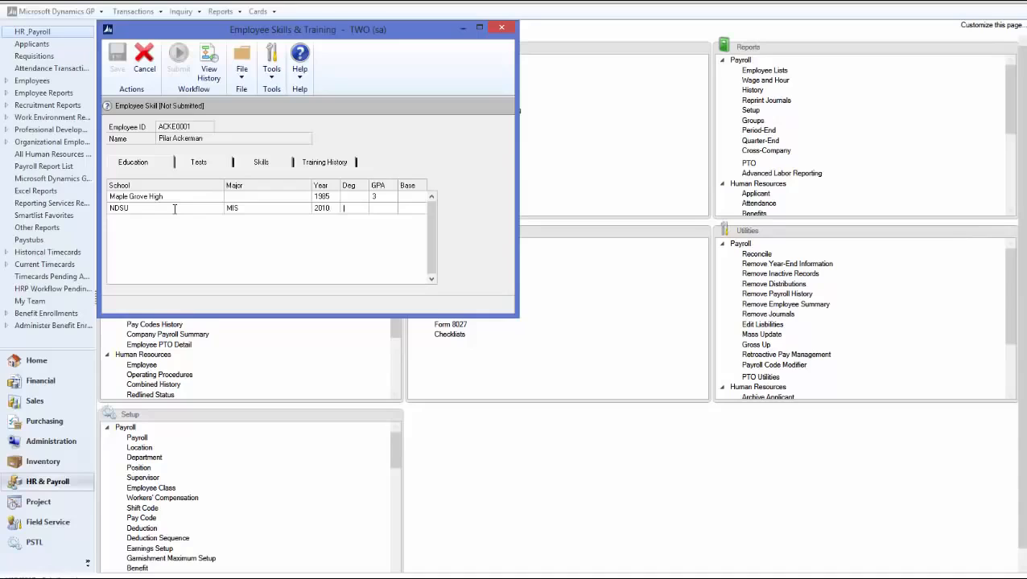
key(Tab)
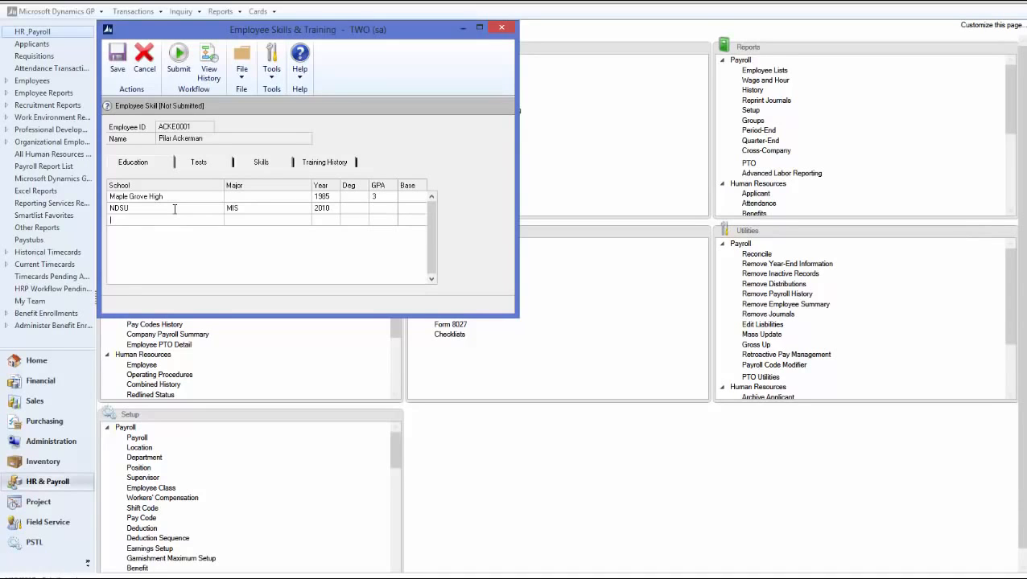
- Submit the employee's skills change for approval without a comment and reopen the Employee Skills and Training card
click(177, 74)
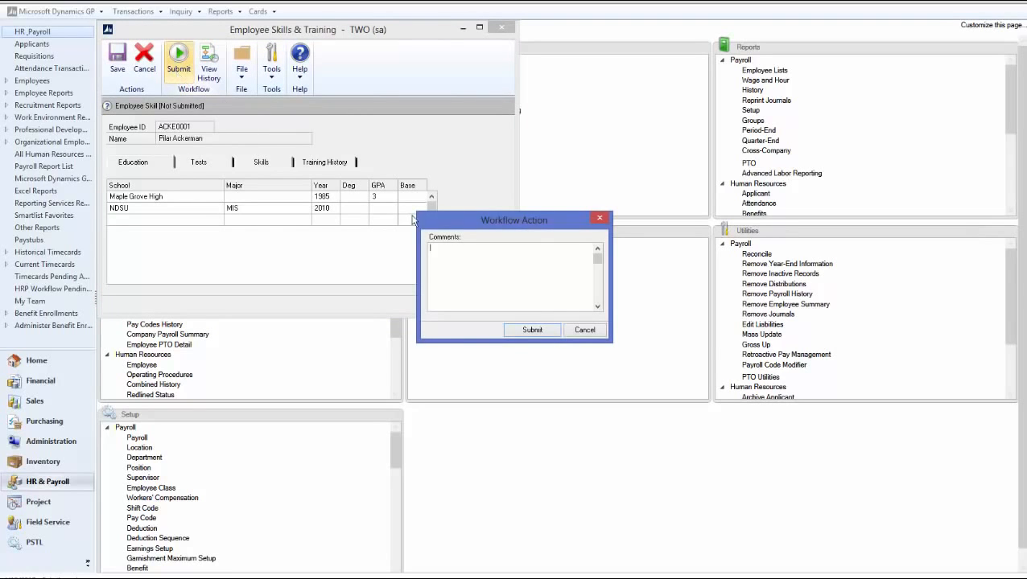
click(531, 330)
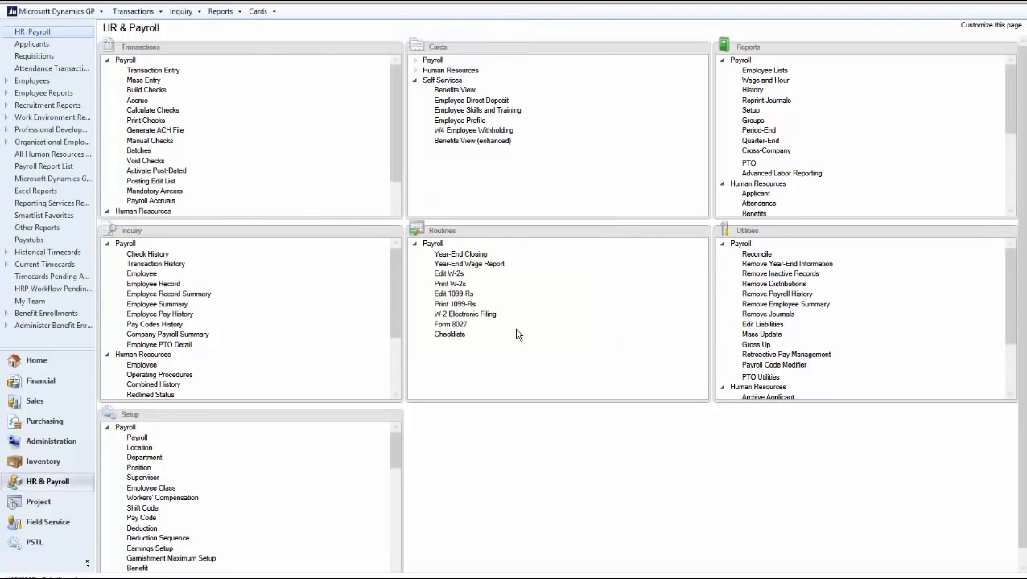
click(478, 113)
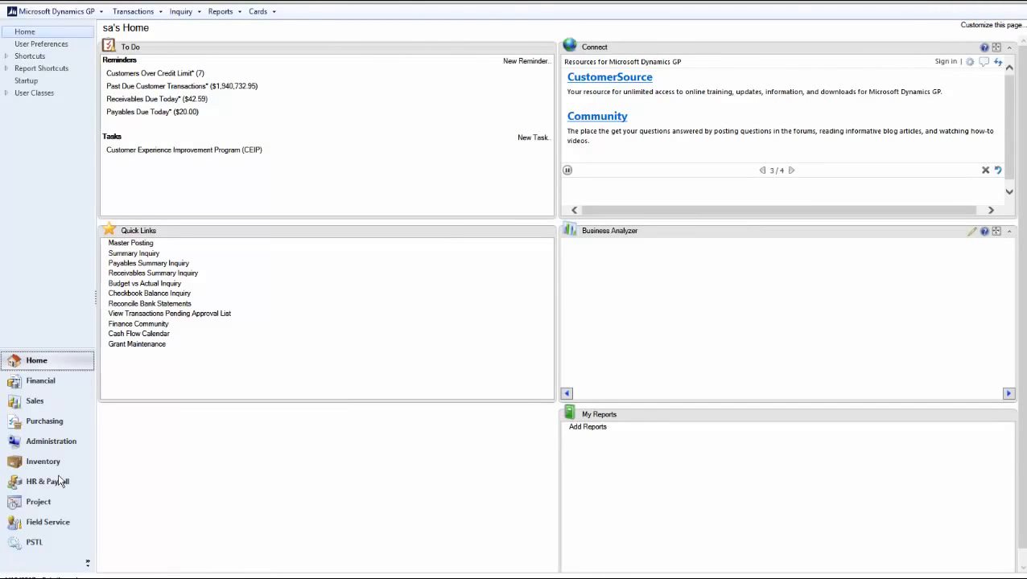
- Open Workflow Maintenance from the company setup and select the Employee Profile Approval type in the Payroll series
click(48, 441)
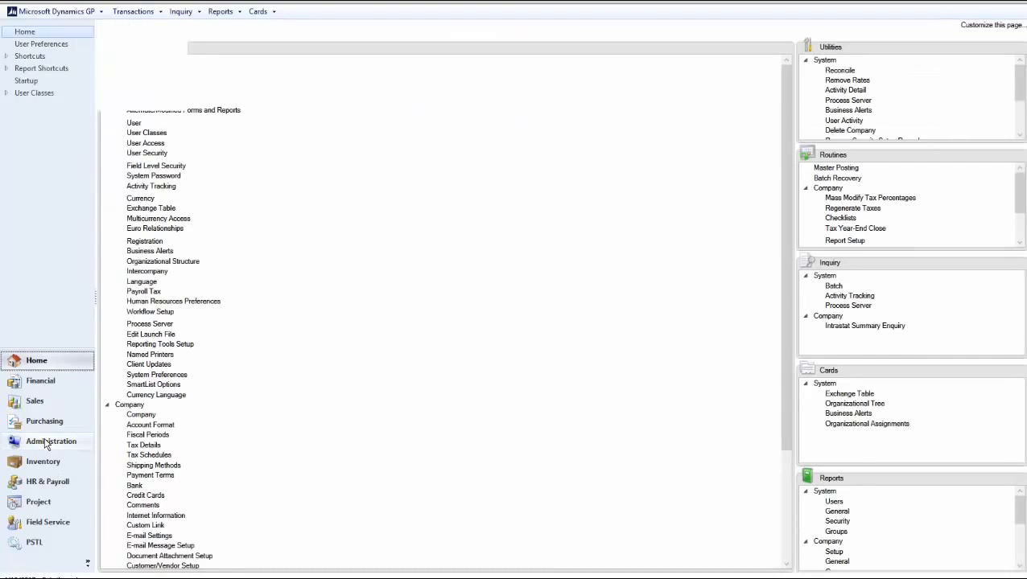
click(109, 81)
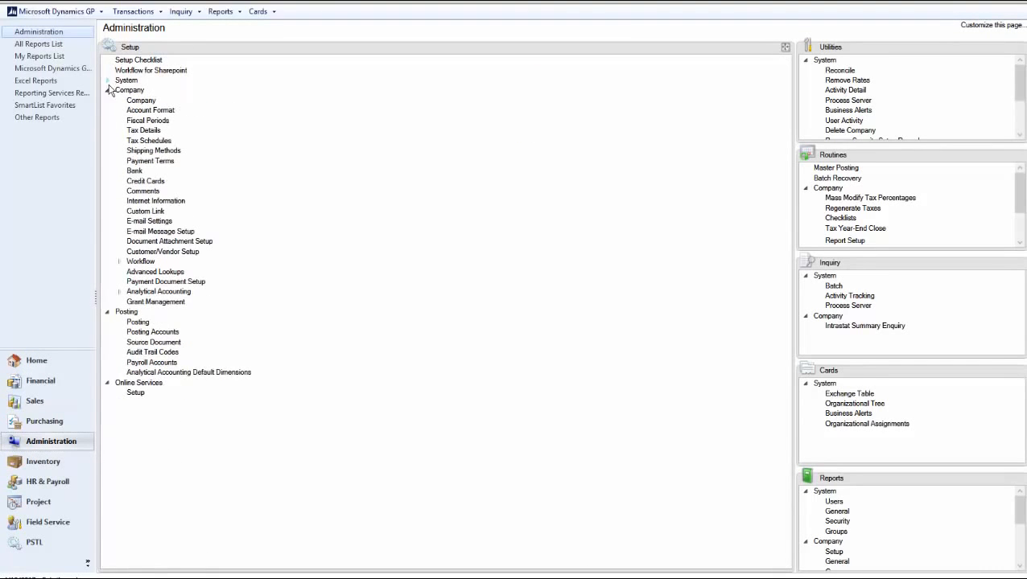
click(119, 262)
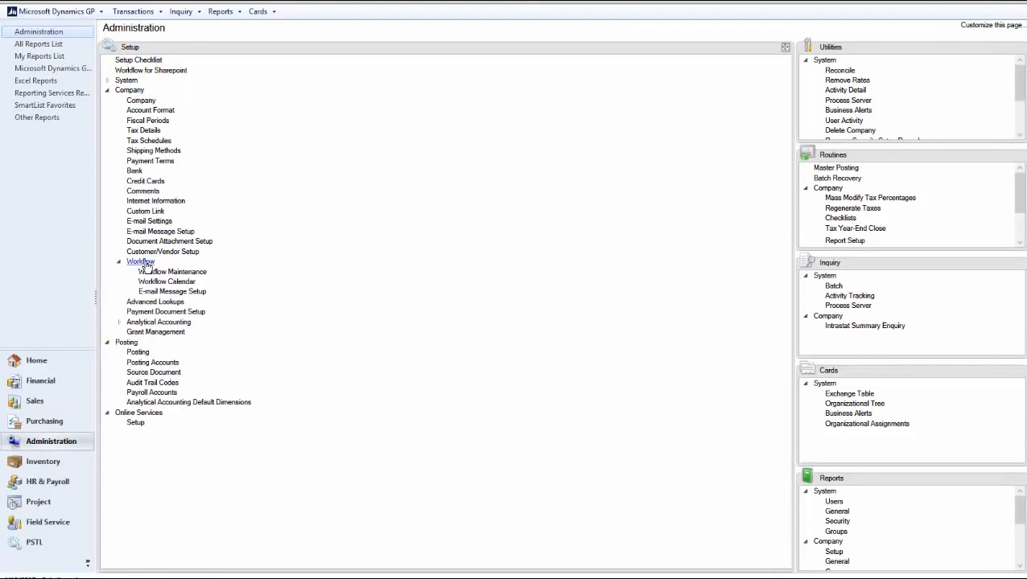
click(169, 273)
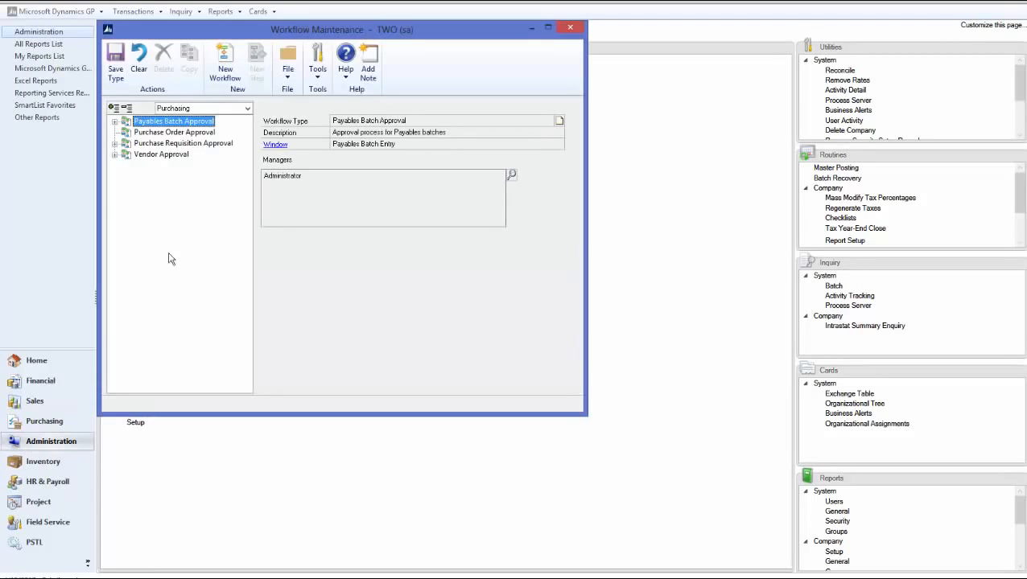
click(176, 110)
click(181, 145)
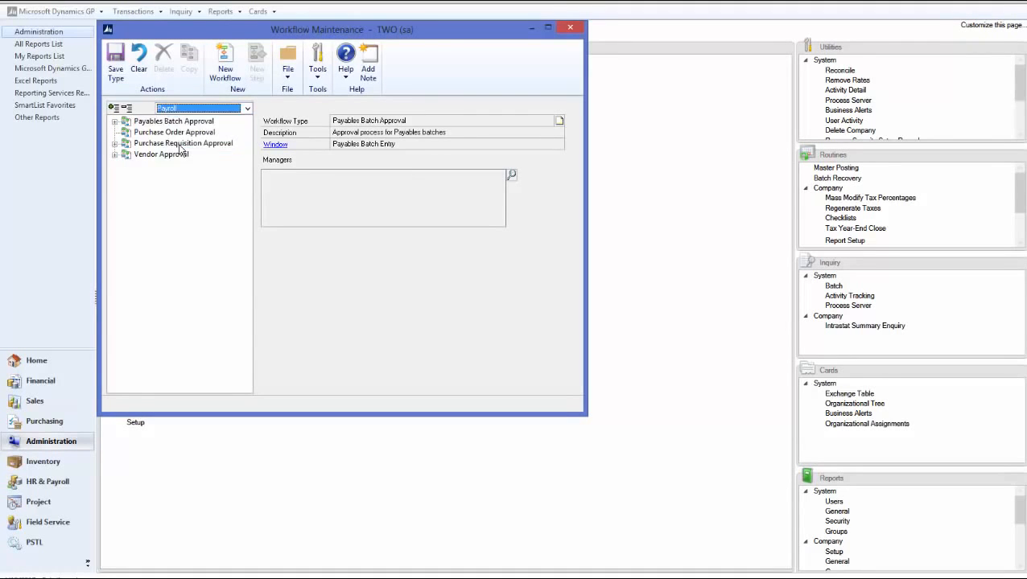
click(184, 125)
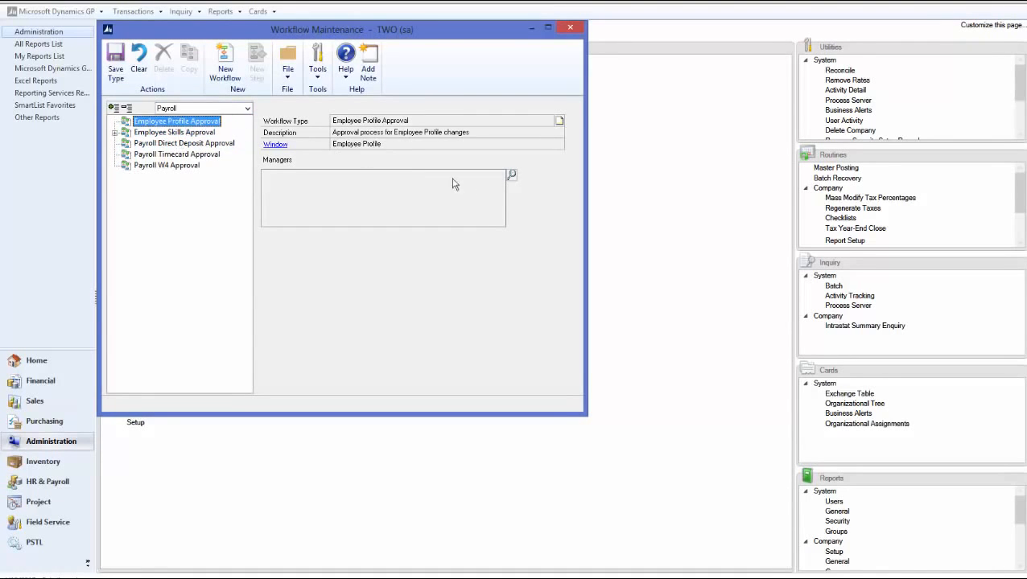
- Add Administrator as the manager of the Employee Profile Approval workflow type and save the type
click(510, 174)
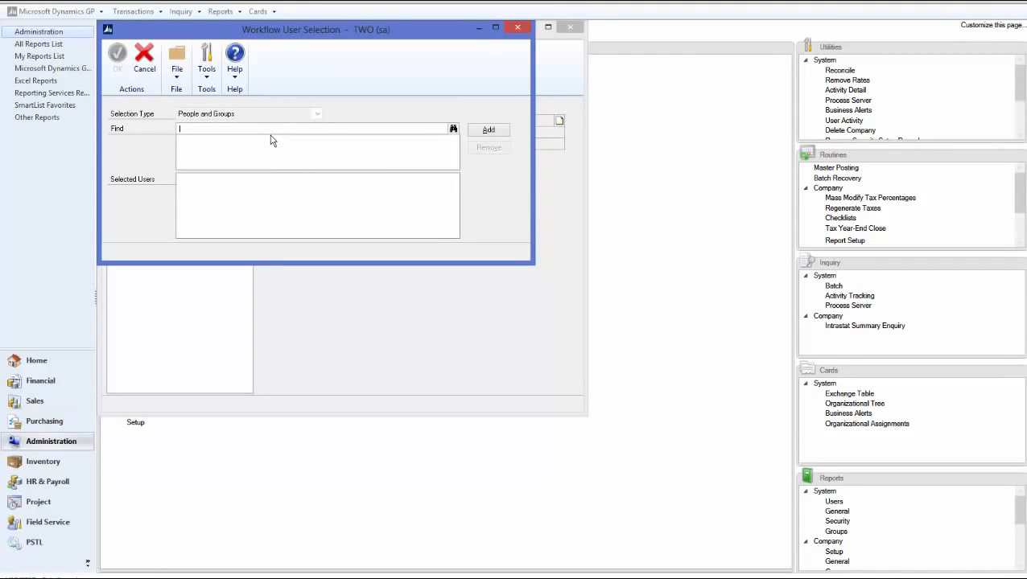
key(Tab)
click(493, 132)
click(135, 69)
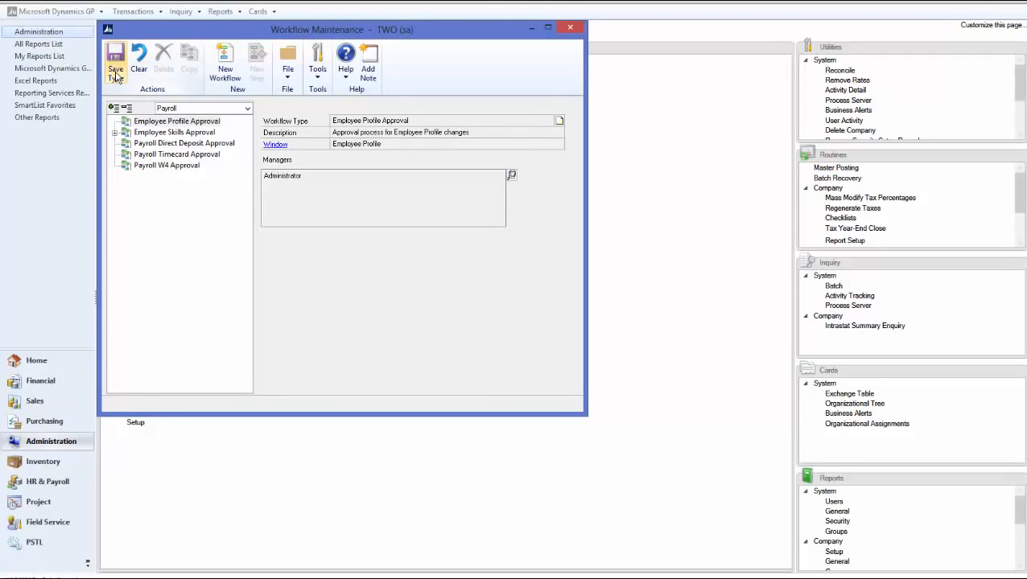
- Create an Employee Profile Approval workflow named Employee Profile with the description "Employee Profile"
click(224, 66)
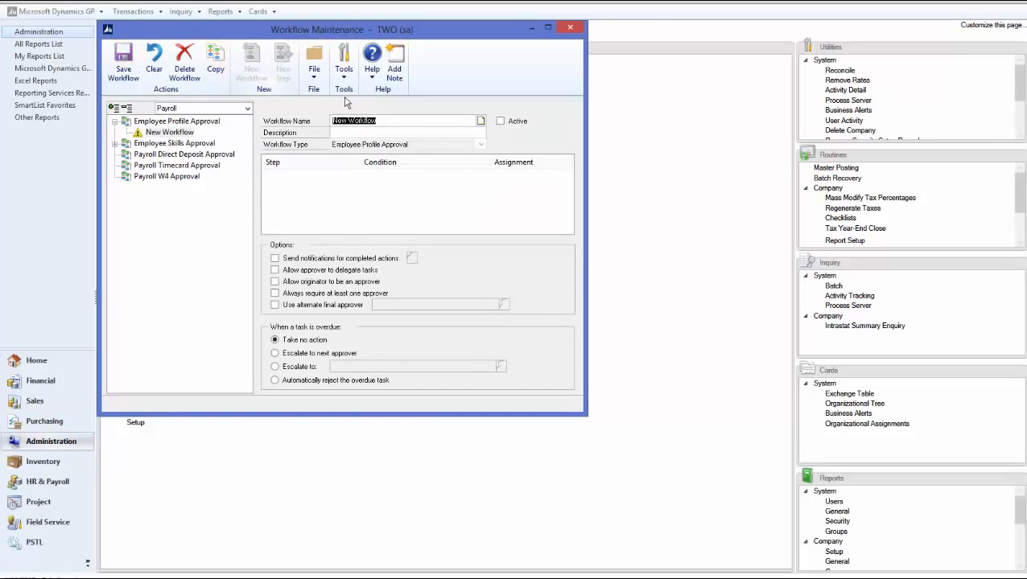
text(Employee Profile)
key(Tab)
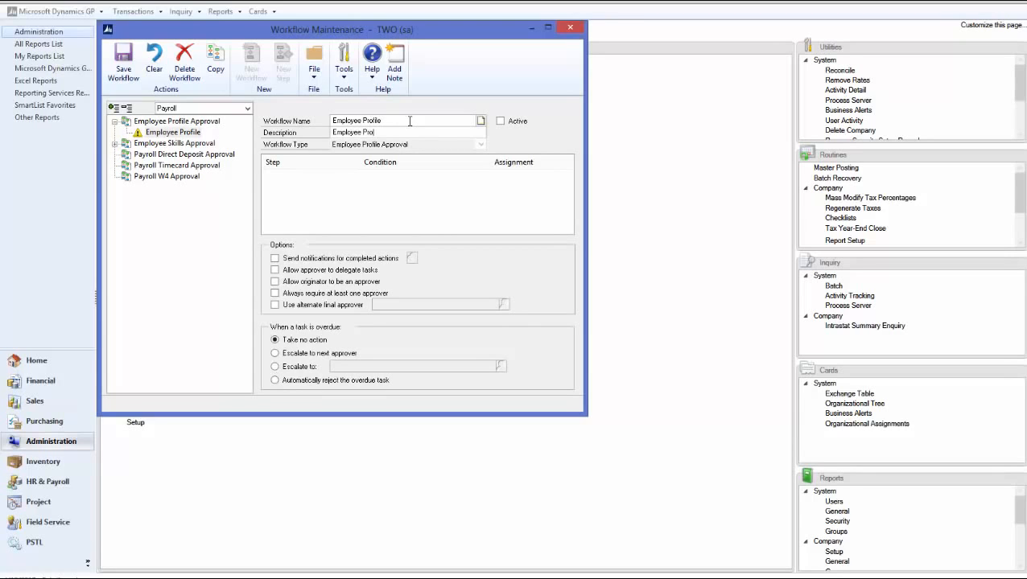
text(Employee Profile)
key(Tab)
- Enable notifications for completed actions, approver delegation of tasks and the originator as approver for the Employee Profile workflow
click(274, 258)
click(275, 269)
click(275, 281)
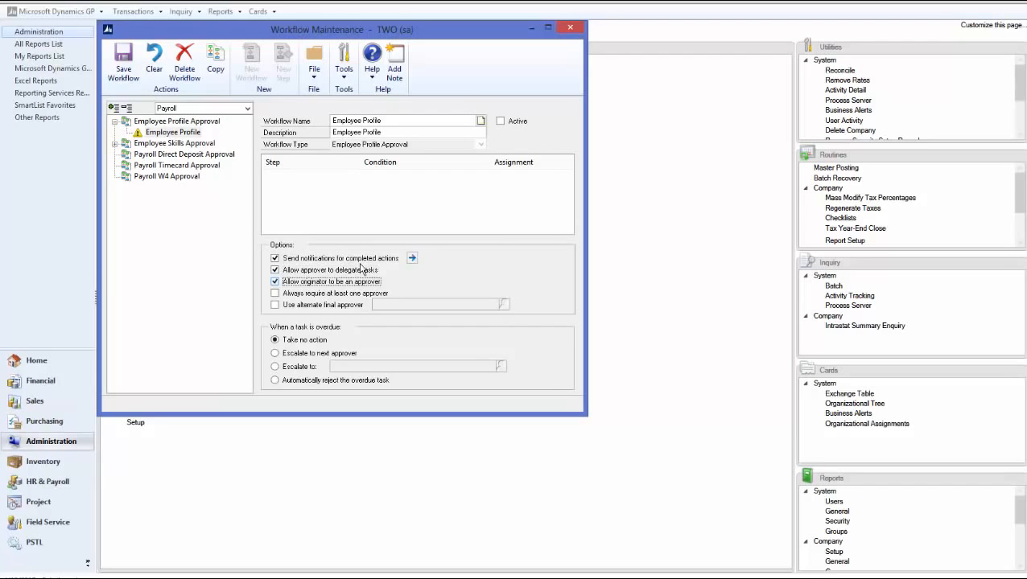
- Notify the originator on all ten listed actions, from Submit to Final Approve, and save the Employee Profile workflow
click(412, 258)
click(119, 122)
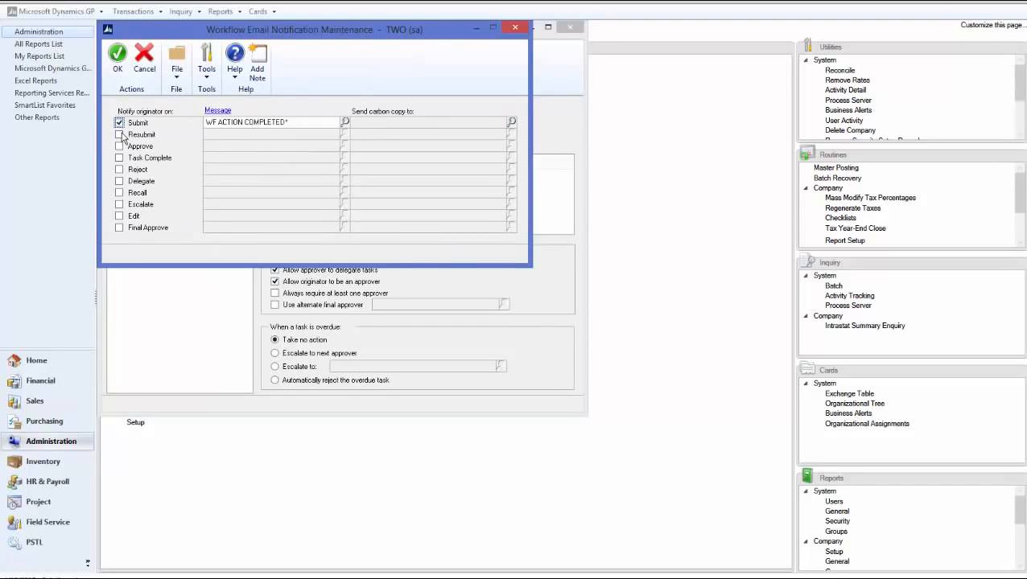
click(120, 134)
click(119, 146)
click(119, 157)
click(119, 181)
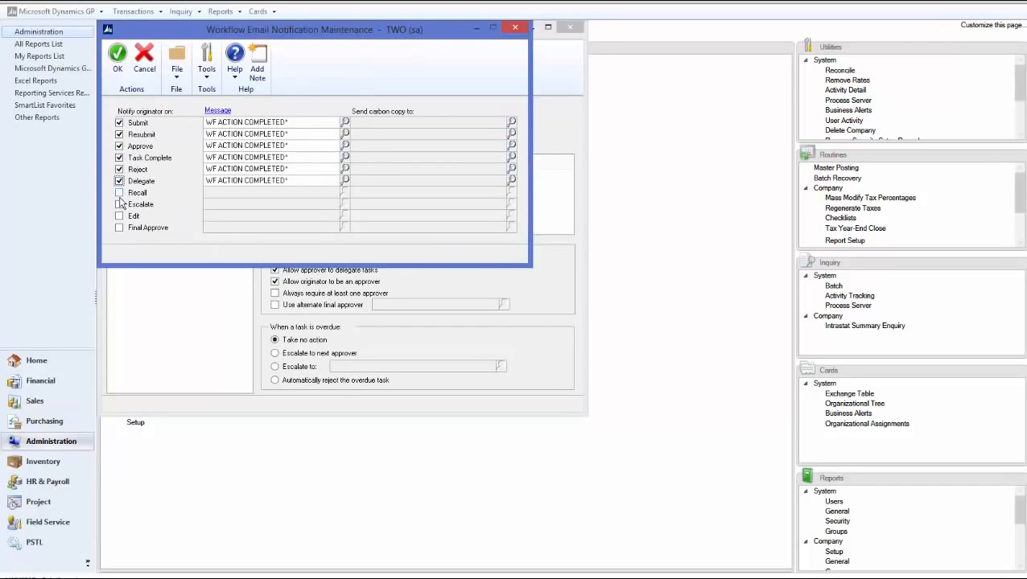
click(119, 192)
click(119, 204)
click(119, 216)
click(119, 228)
click(117, 58)
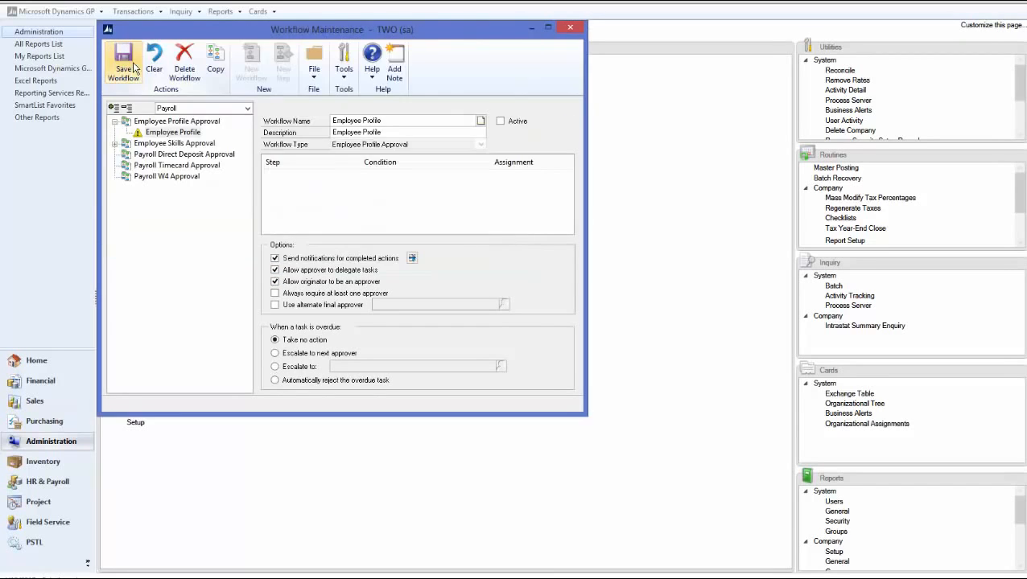
click(127, 74)
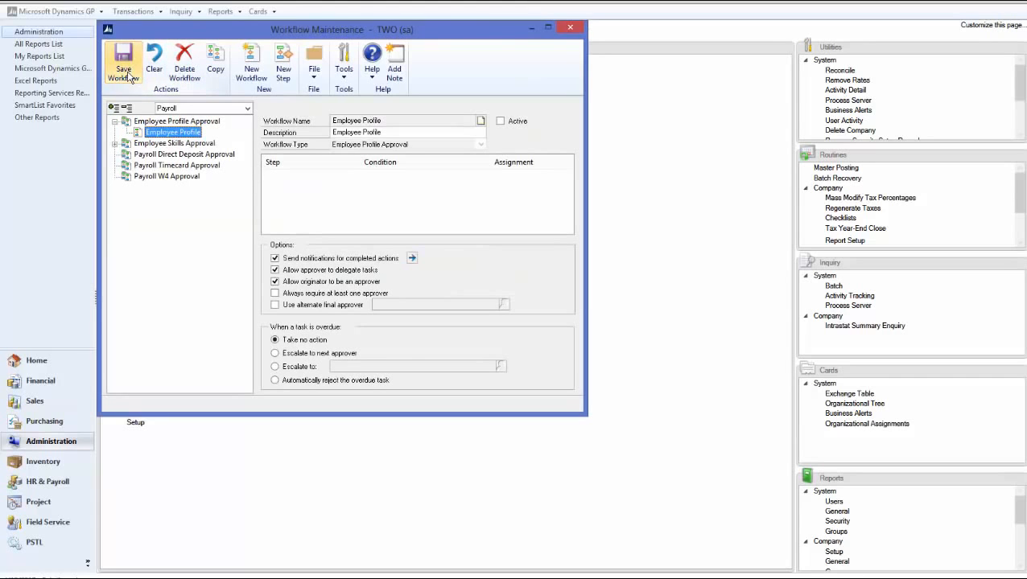
- Add an approval step to the Employee Profile workflow, assigned by hierarchy to the originator's direct manager with the message enabled, and save it
click(286, 70)
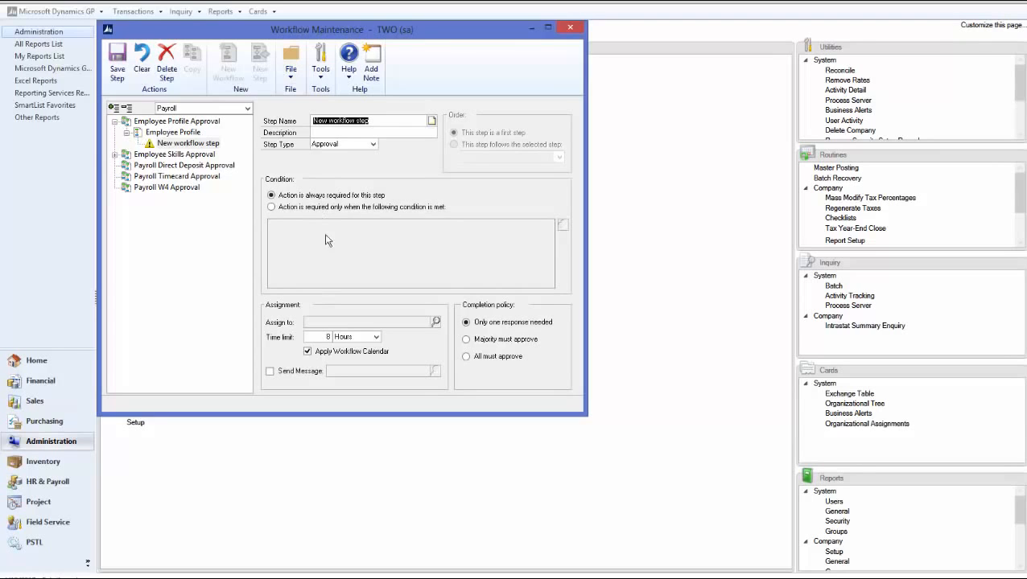
click(435, 322)
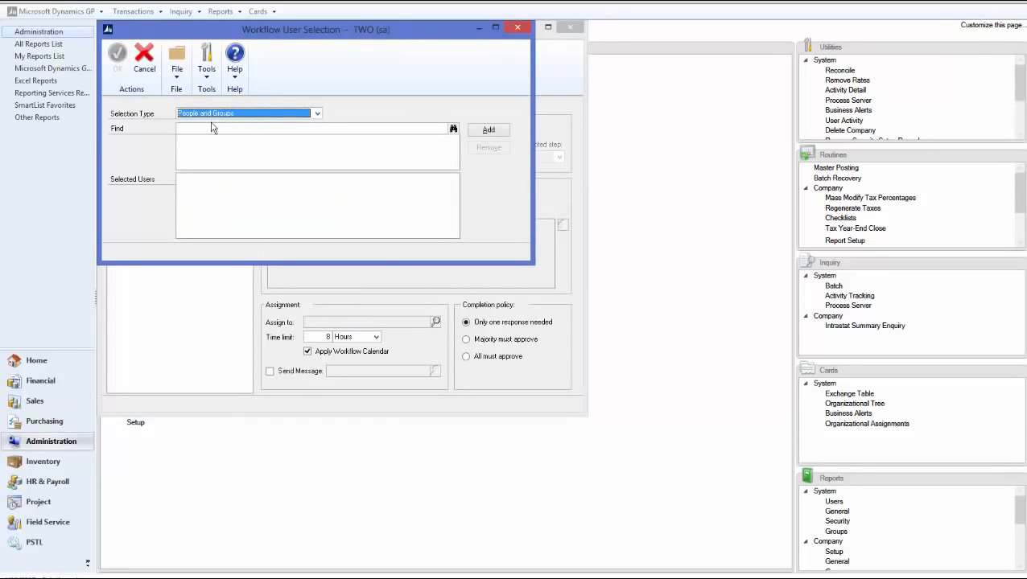
click(209, 127)
click(226, 112)
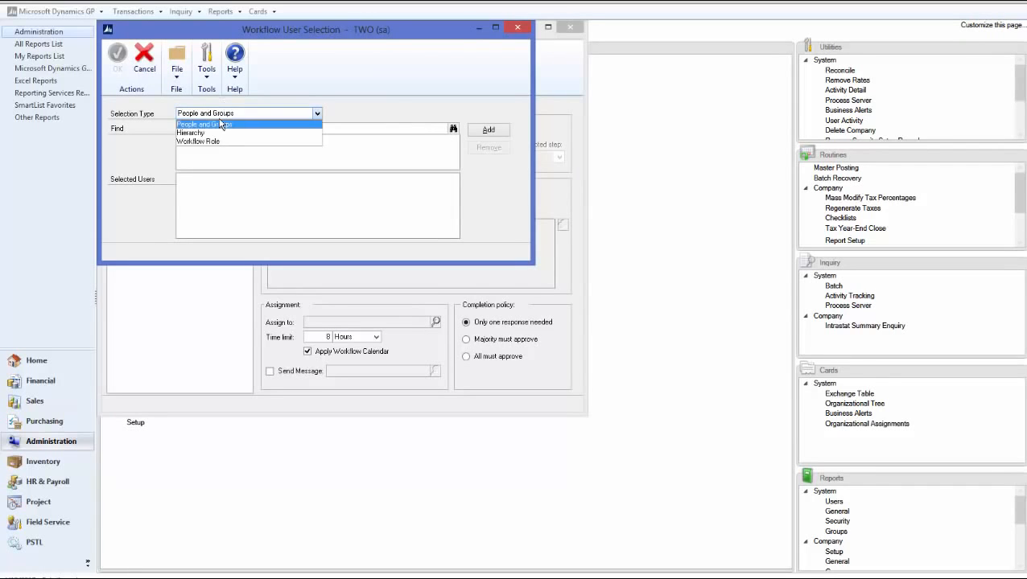
click(207, 137)
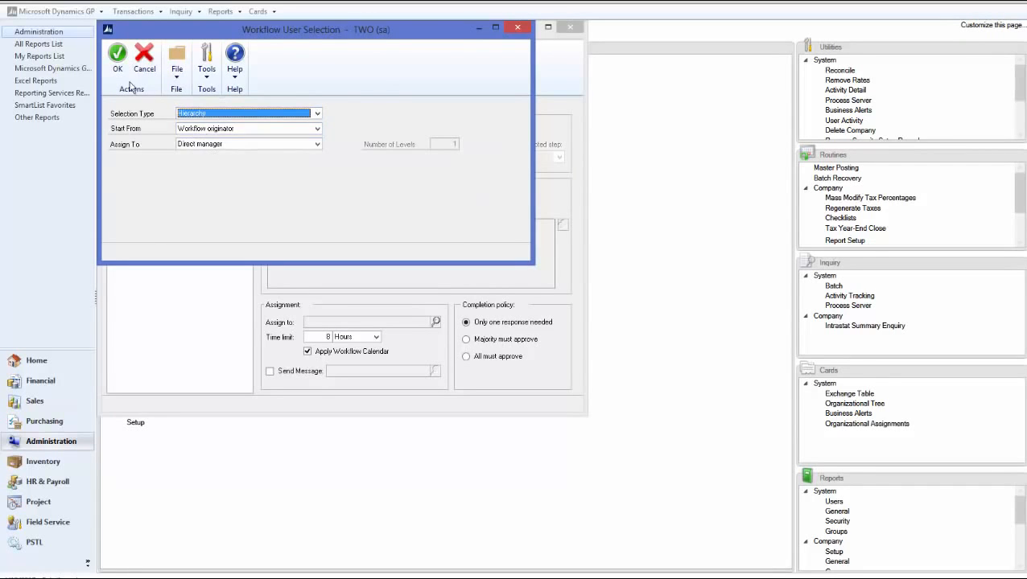
click(118, 69)
click(270, 371)
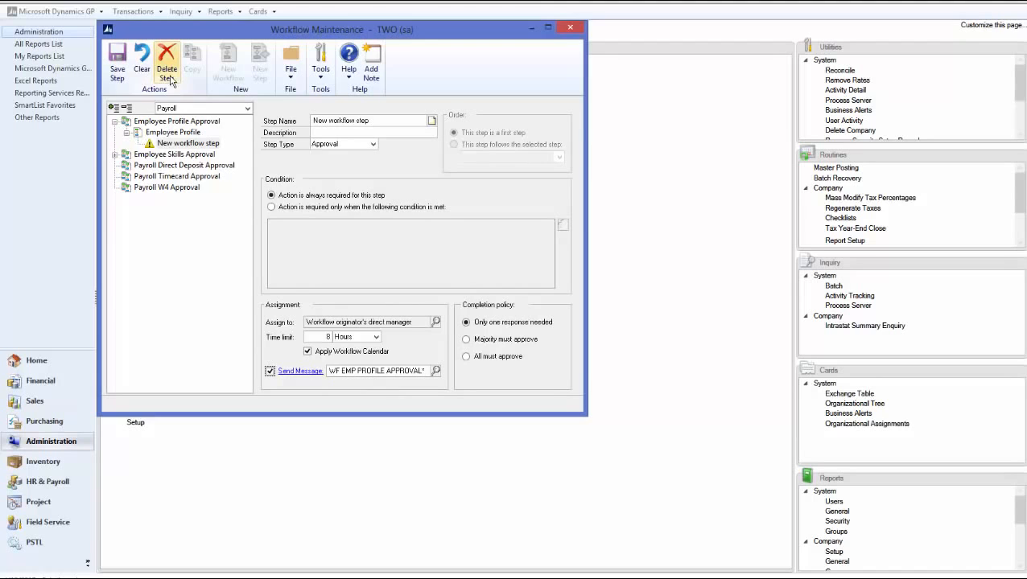
click(118, 74)
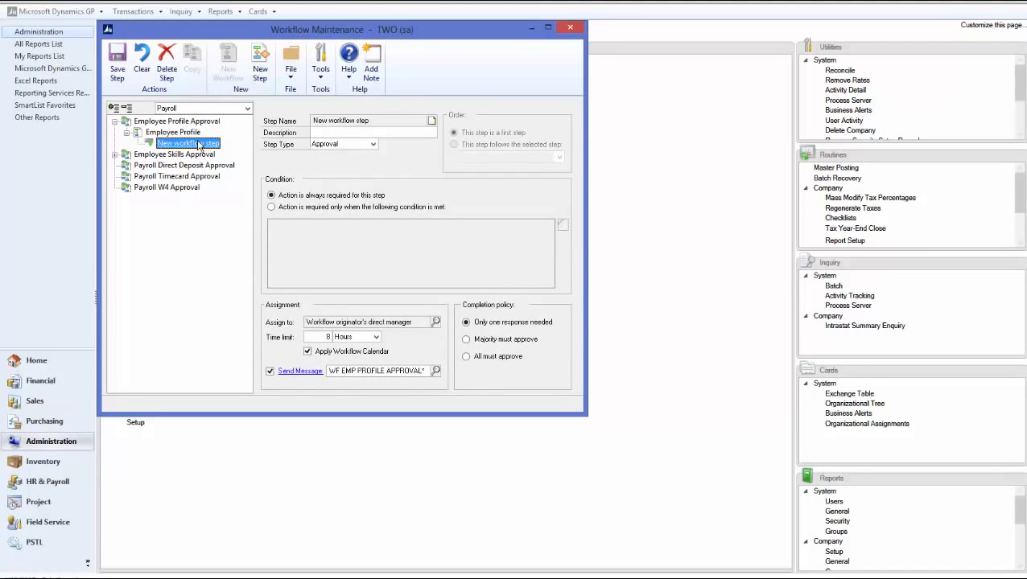
- Activate and save the Employee Profile workflow, and close Workflow Maintenance
click(173, 132)
click(501, 122)
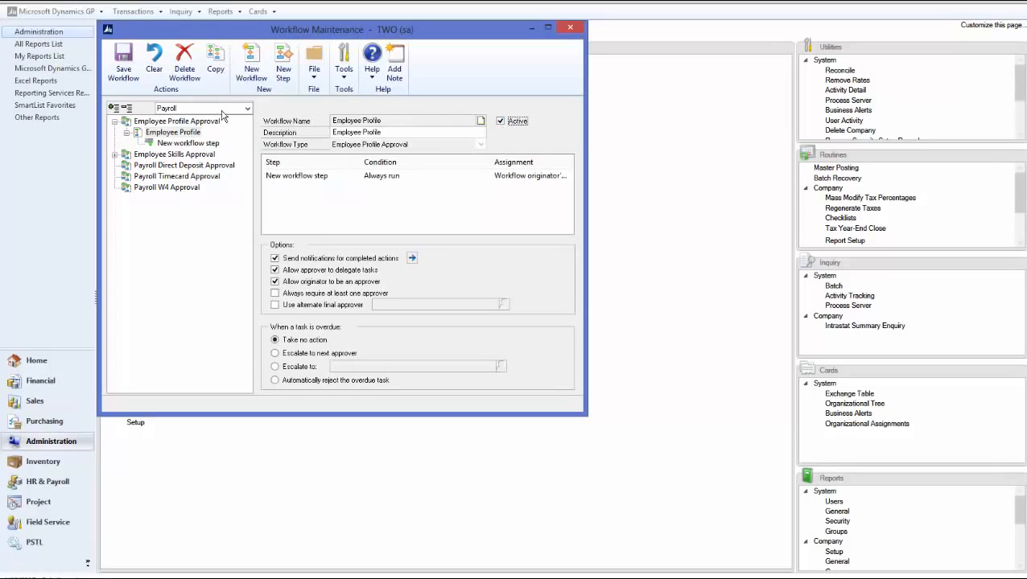
click(123, 71)
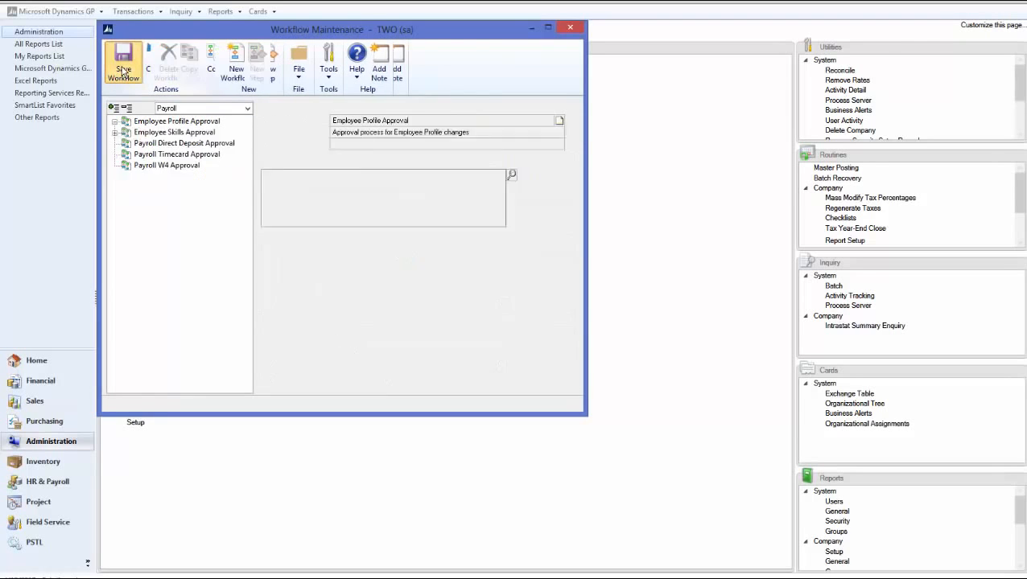
click(572, 29)
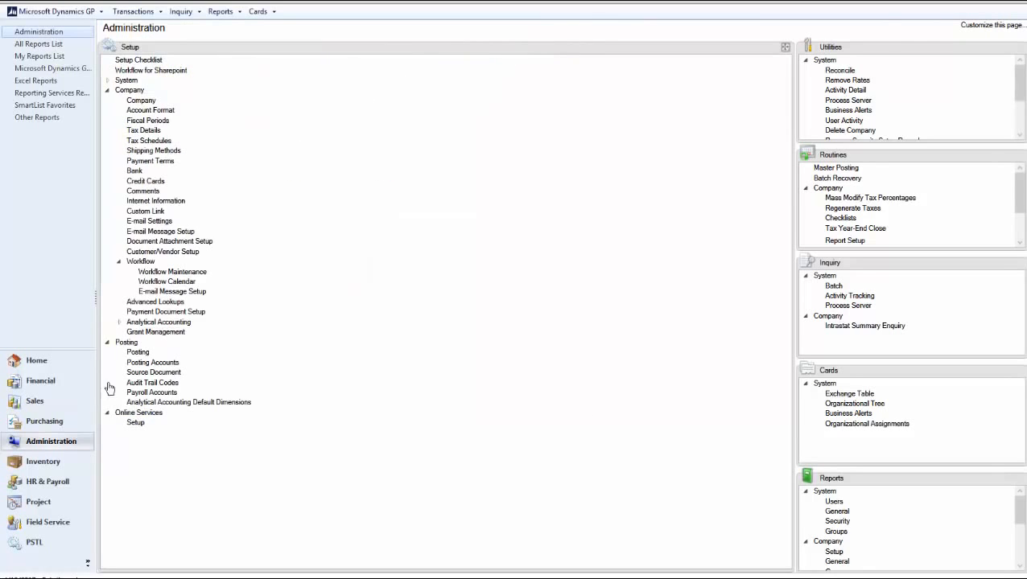
- Open the self-service Employee Profile card in the HR & Payroll area
click(64, 484)
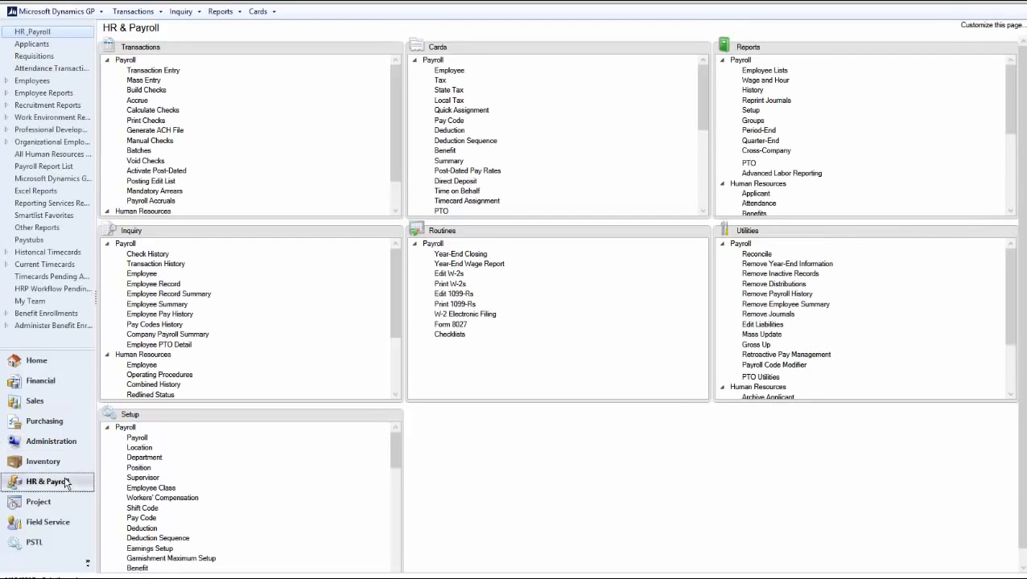
click(415, 62)
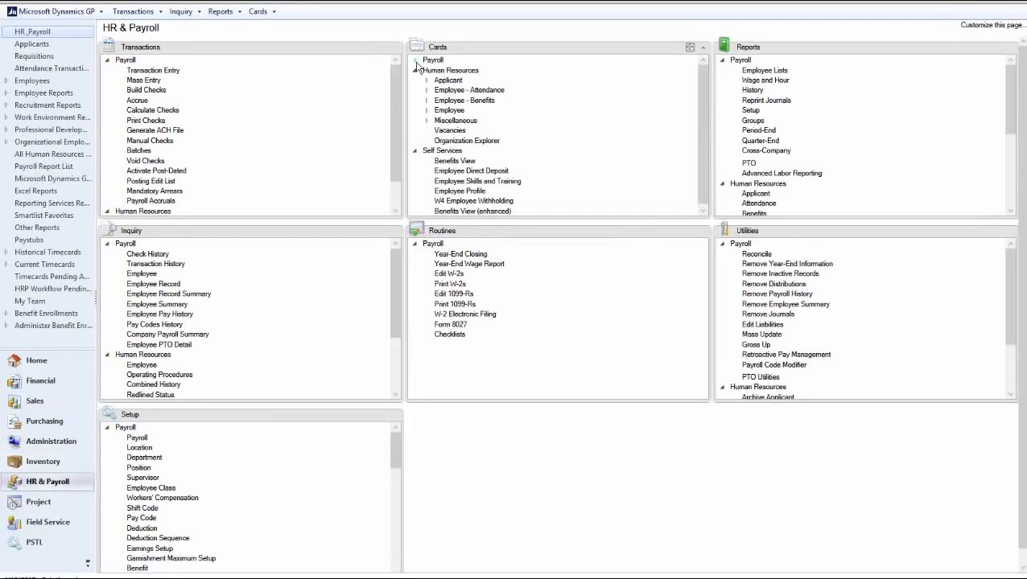
click(416, 71)
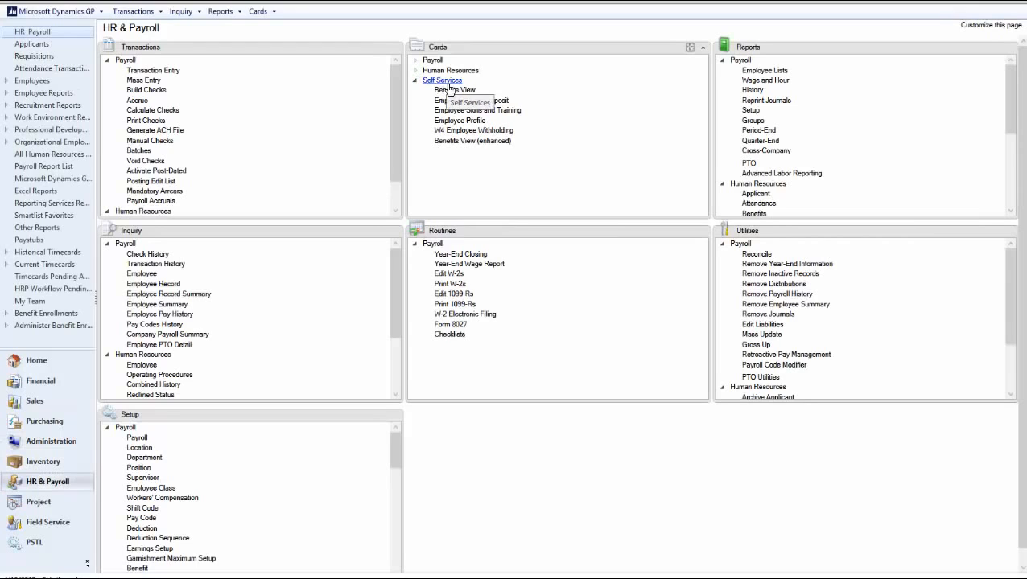
click(473, 120)
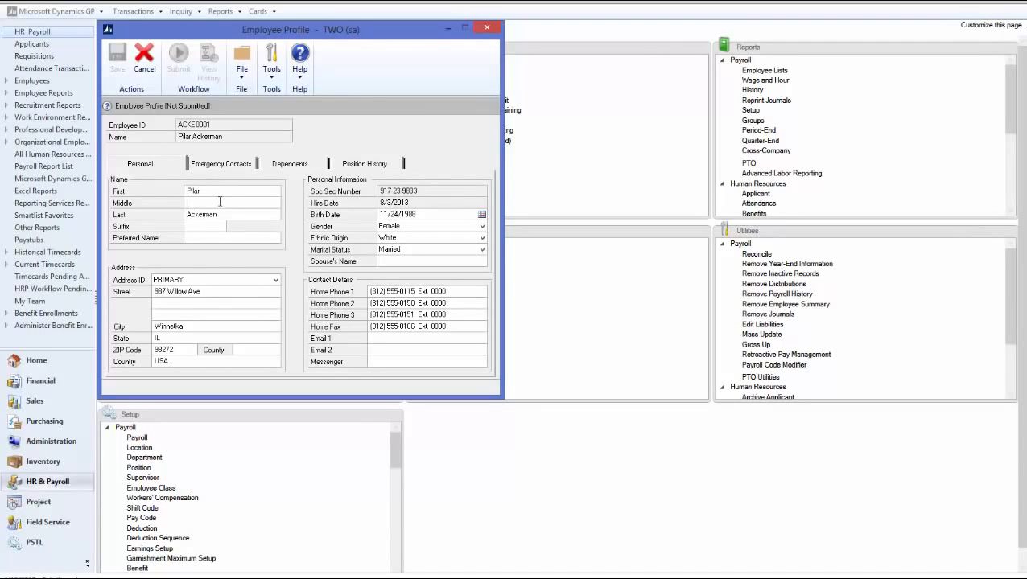
- Set the employee's middle name to "test", submit the profile for approval without comments, and reopen the Employee Profile card
key(Tab)
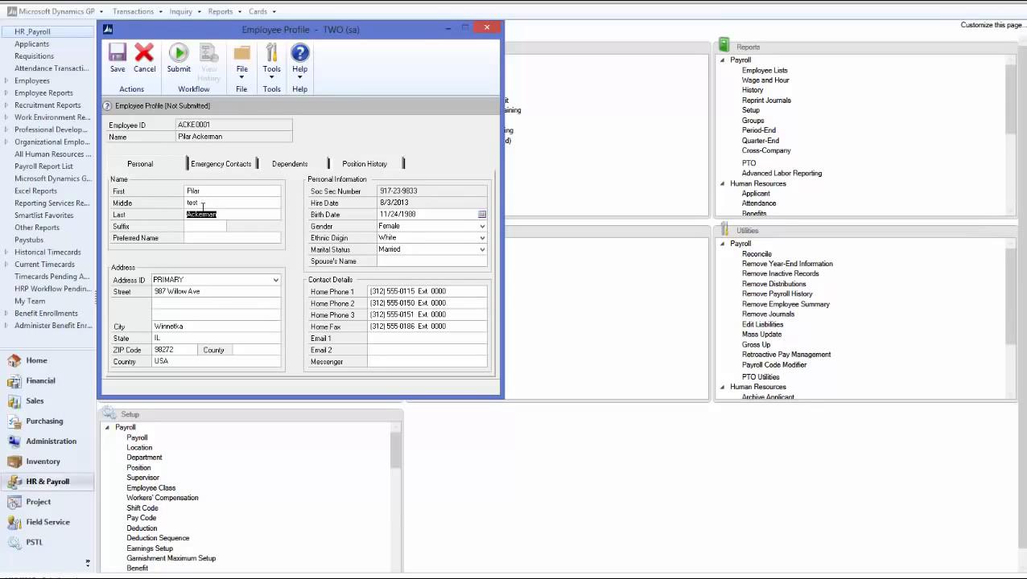
click(178, 70)
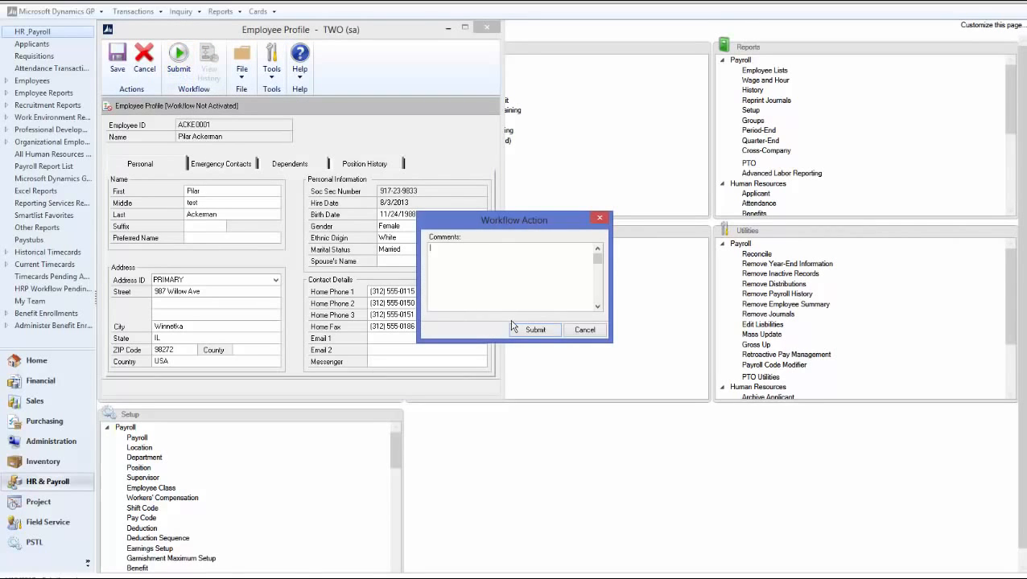
click(533, 332)
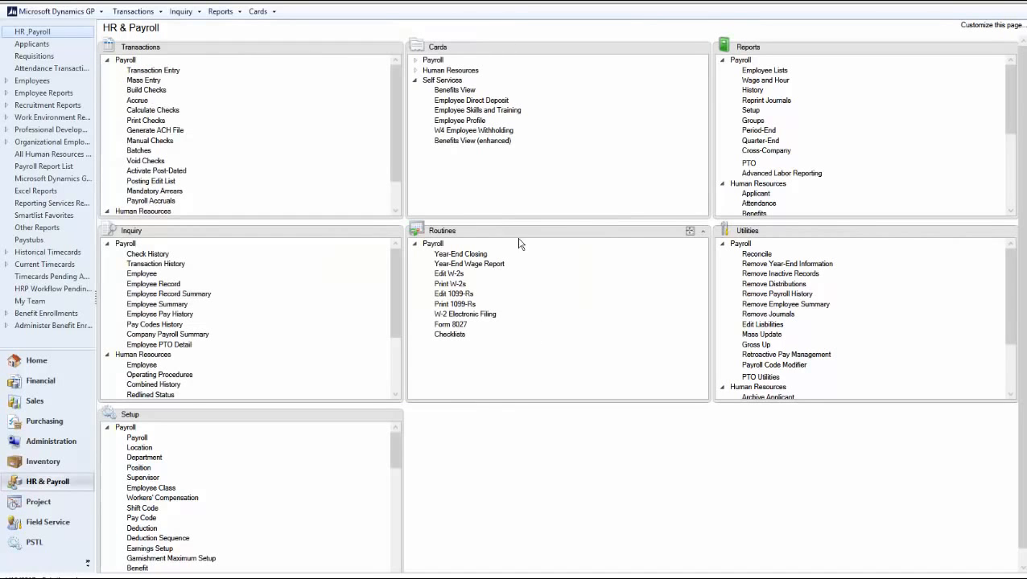
click(466, 123)
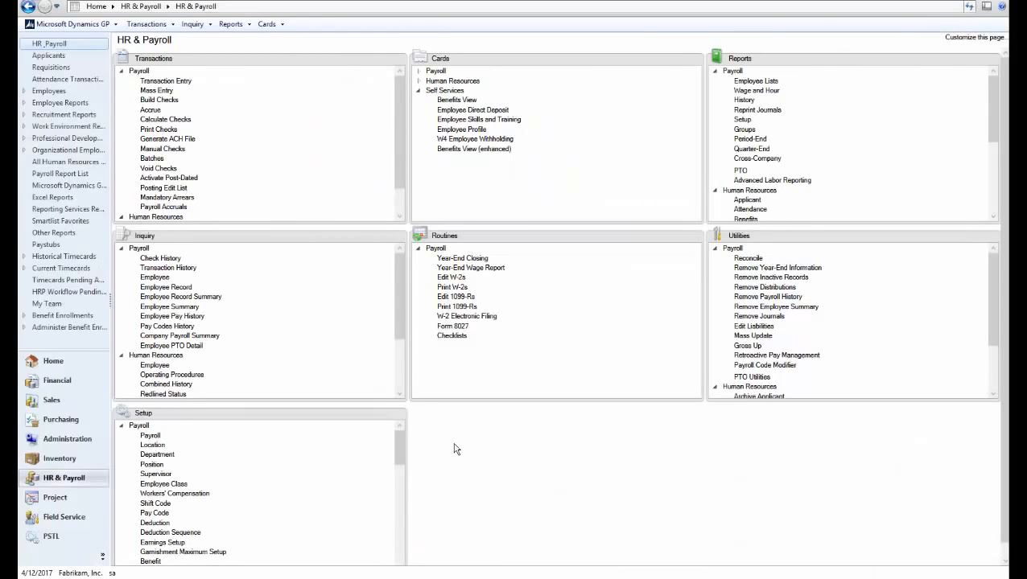
- Open Workflow Maintenance from the company setup and select the Payroll Direct Deposit Approval type in the Payroll series
click(62, 441)
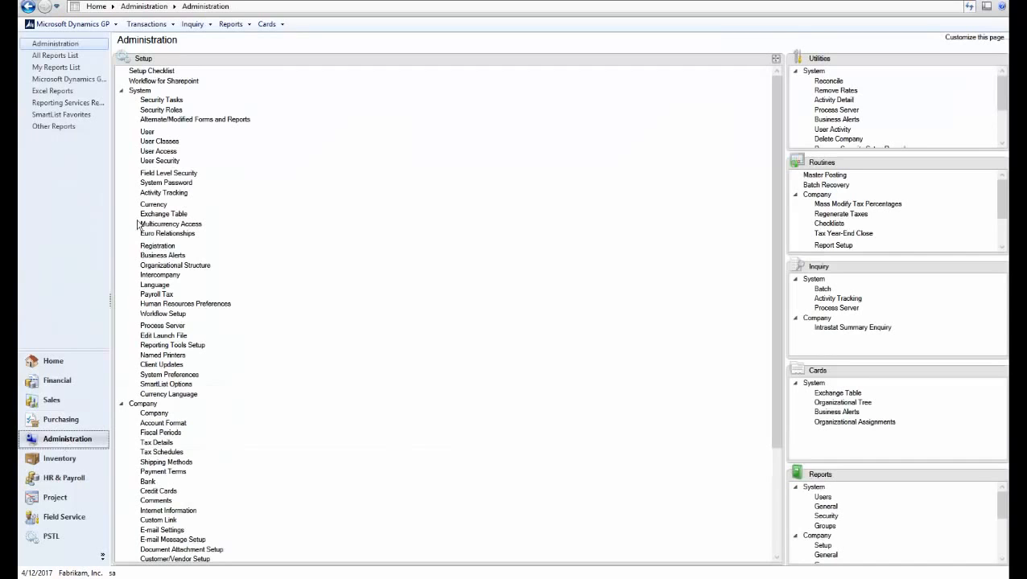
click(123, 92)
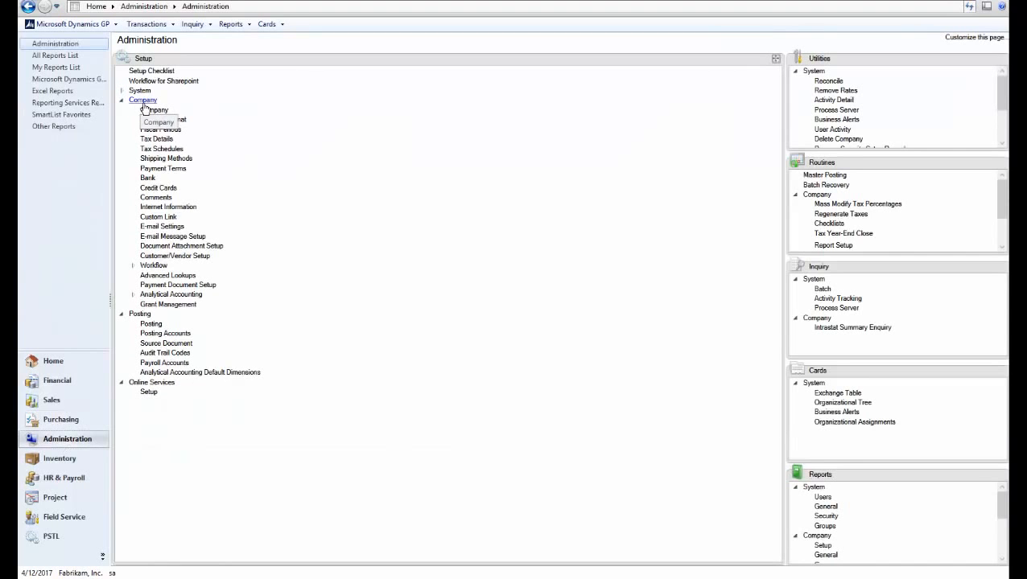
click(147, 266)
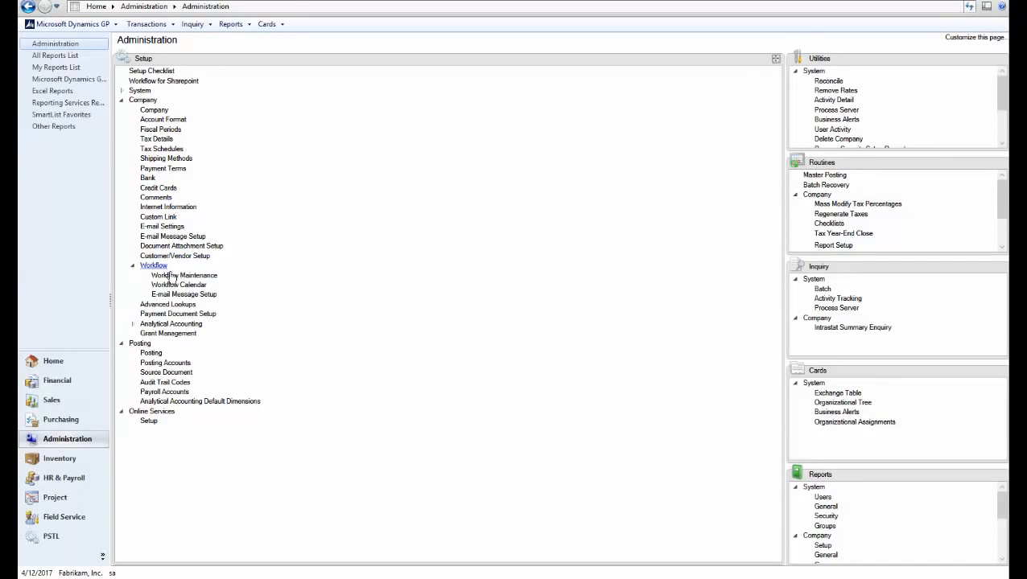
click(183, 276)
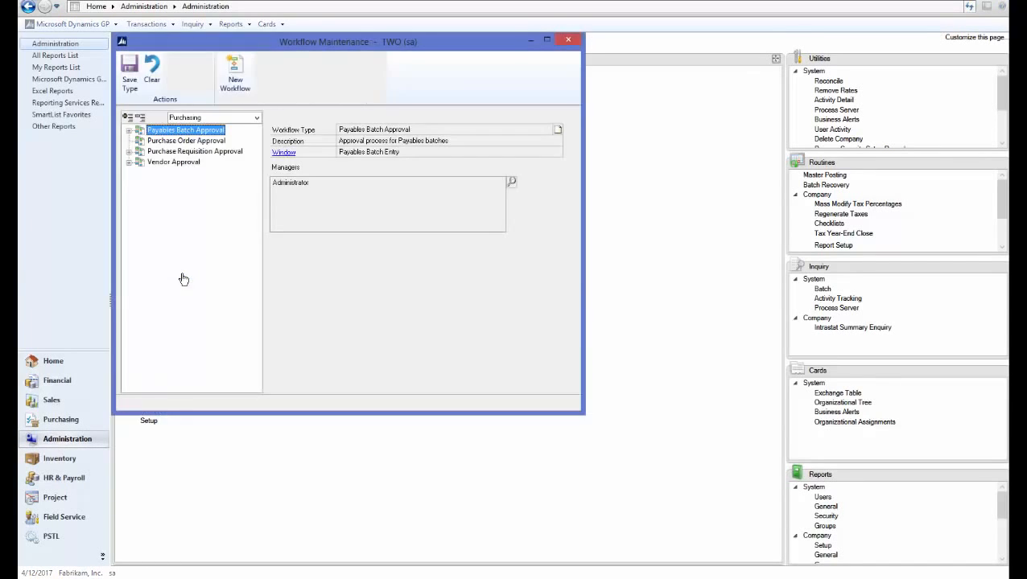
click(203, 119)
click(195, 154)
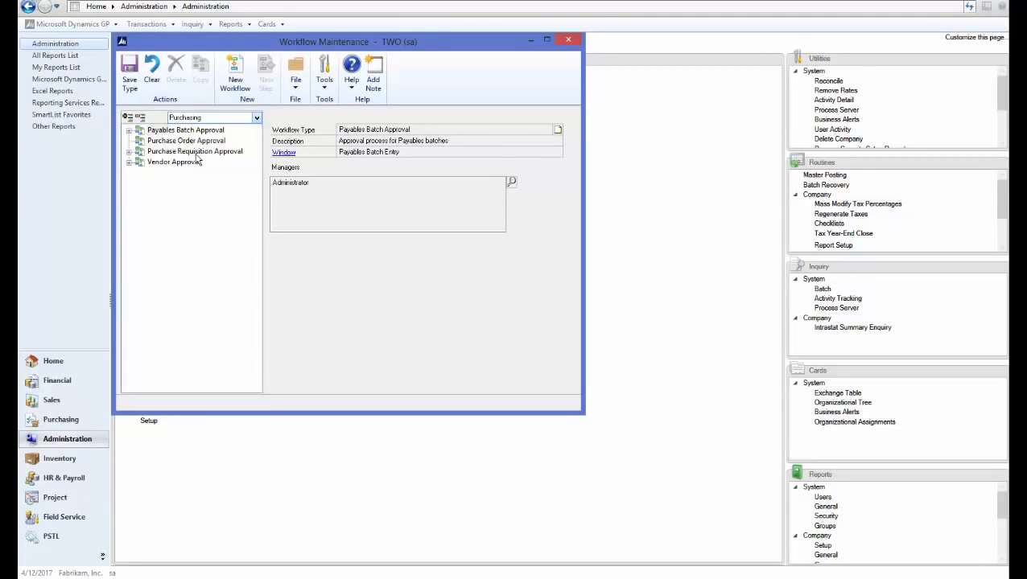
click(207, 153)
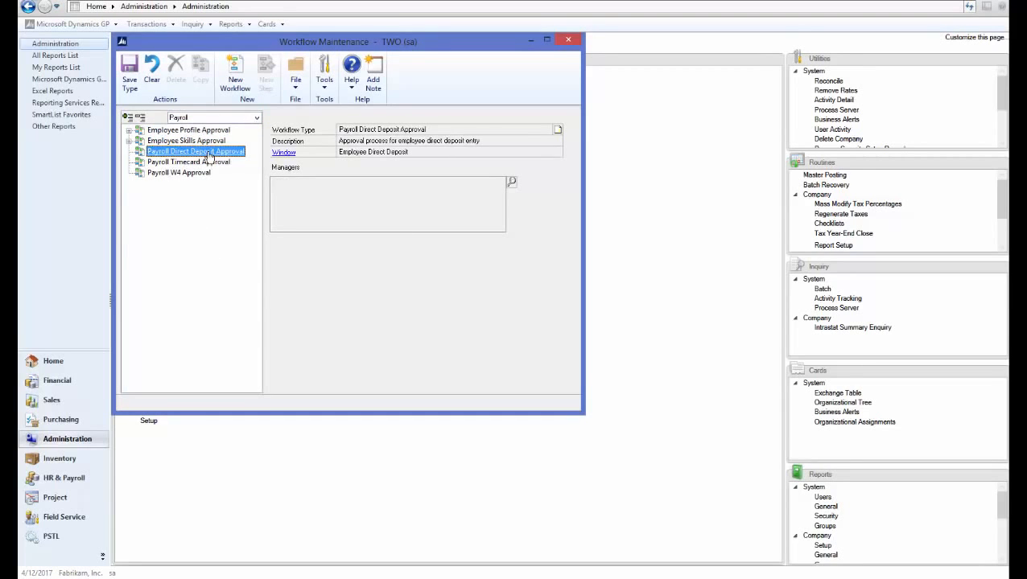
- Add Administrator as the manager of the Payroll Direct Deposit Approval workflow type
click(511, 183)
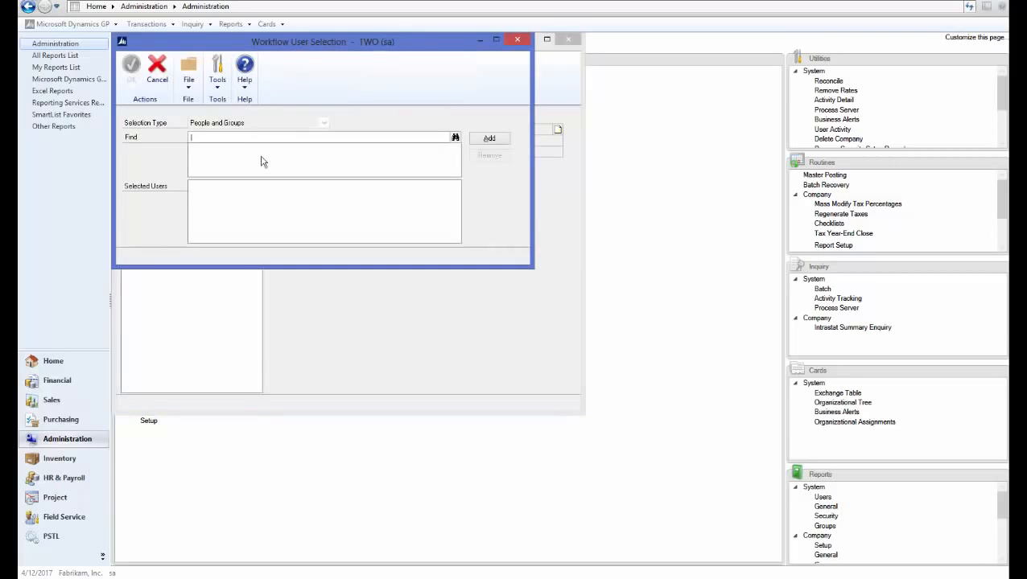
text(admin)
key(Tab)
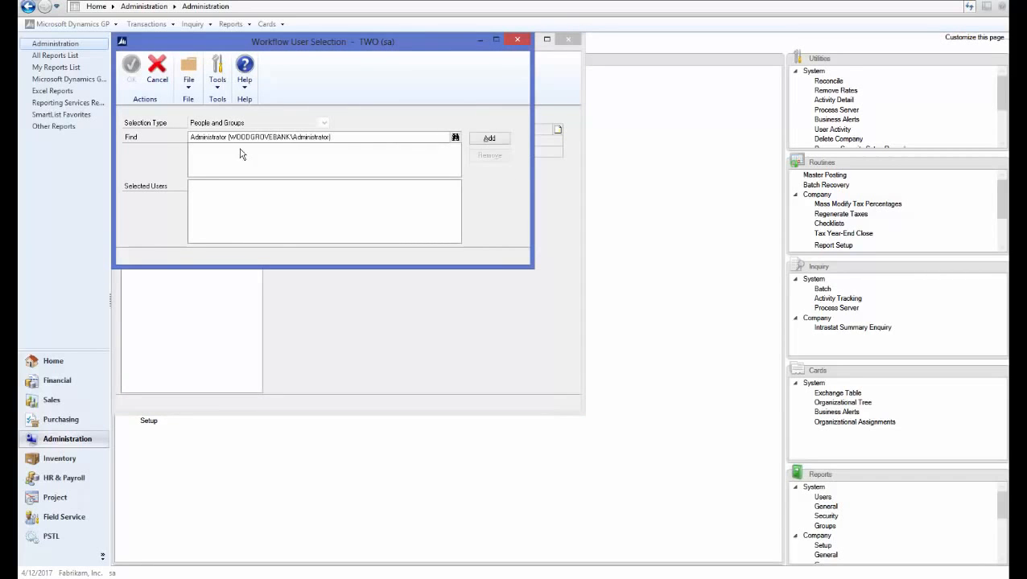
click(489, 139)
click(132, 73)
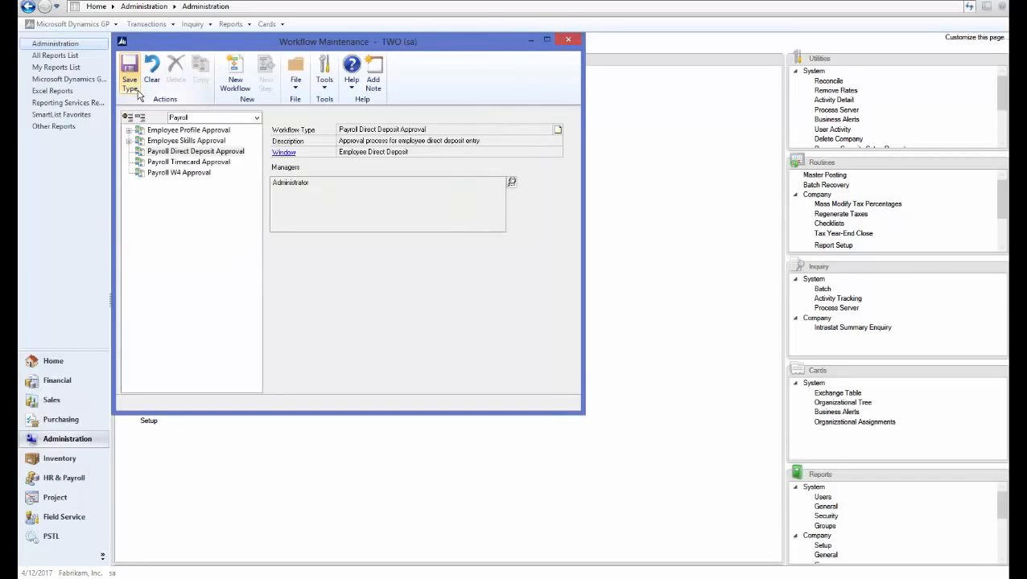
- Create a Payroll Direct Deposit Approval workflow named "DD approval" with the description "test"
click(235, 79)
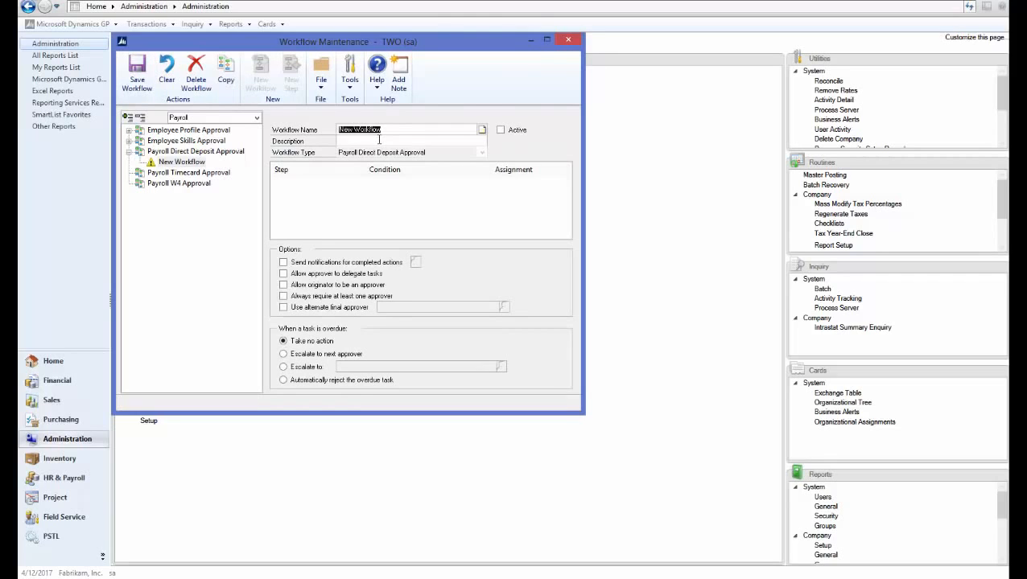
text(DD approval)
click(378, 140)
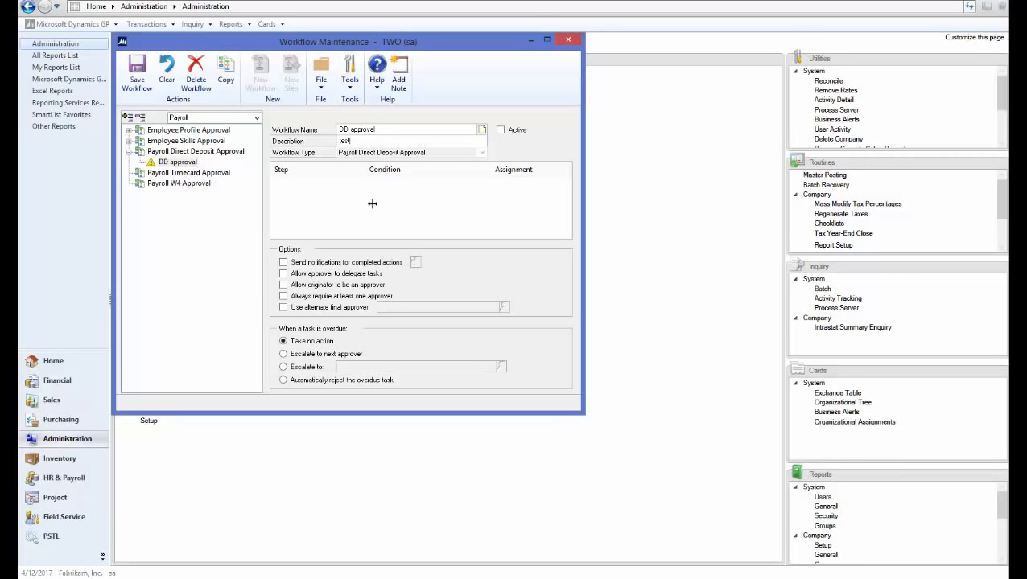
- Enable originator notification on Submit, approver delegation of tasks and the originator as approver for the DD approval workflow
click(288, 262)
click(415, 263)
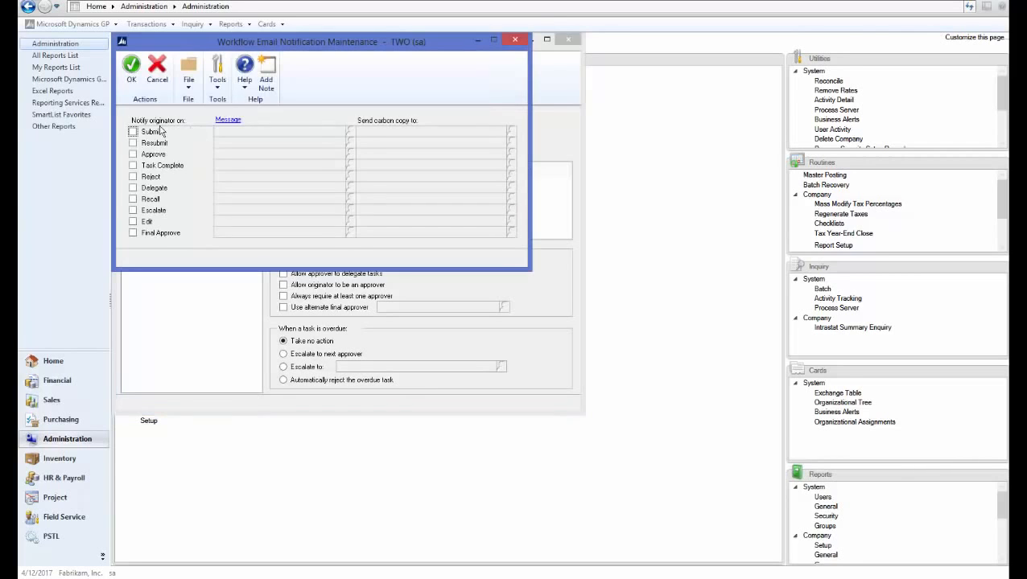
click(133, 131)
click(131, 66)
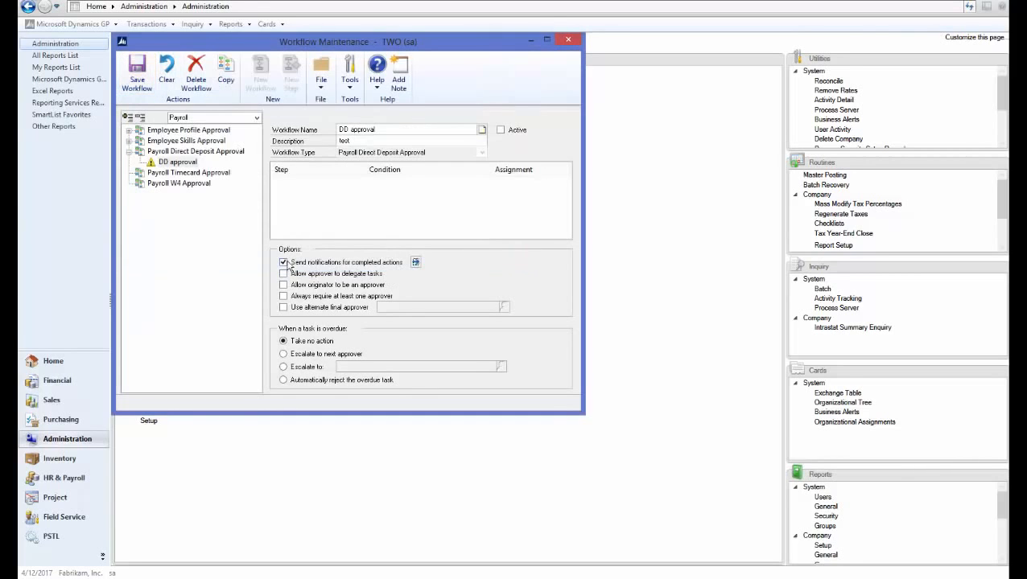
click(283, 273)
click(283, 285)
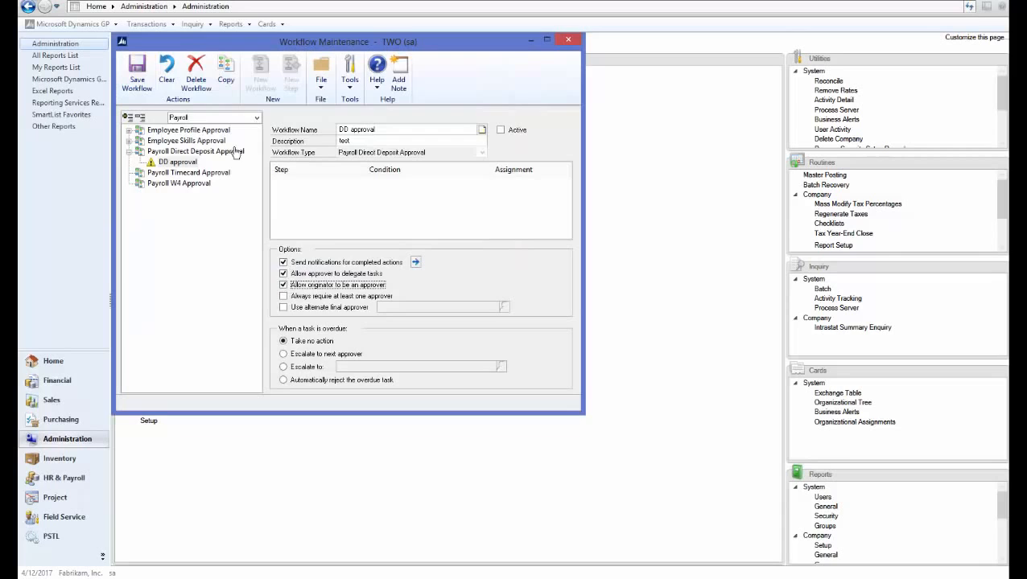
- Save the DD approval workflow and add an approval step named "Direct Deposit" with the description "TEST"
click(137, 77)
click(291, 77)
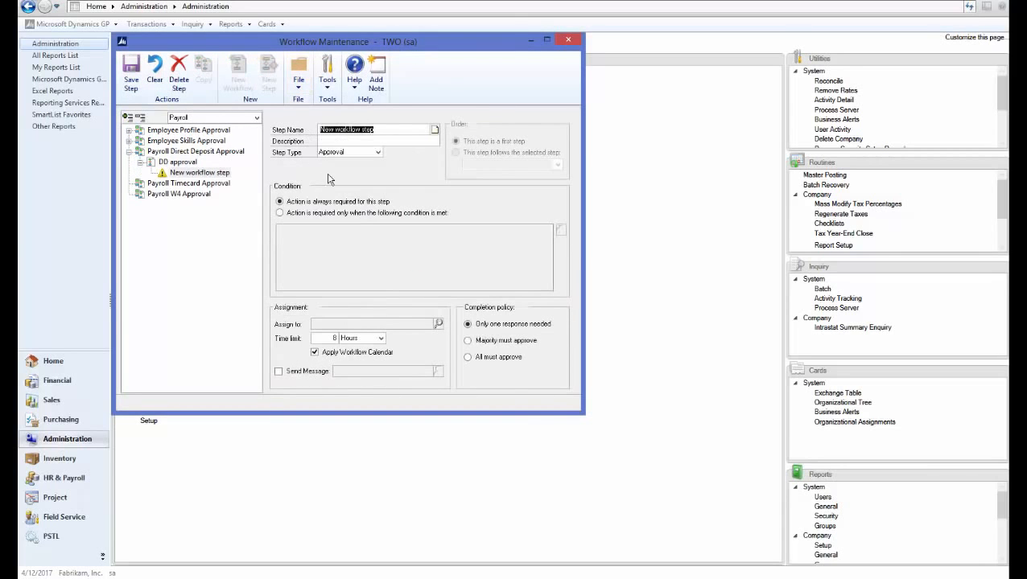
text(D)
text(irect Deposit)
key(Tab)
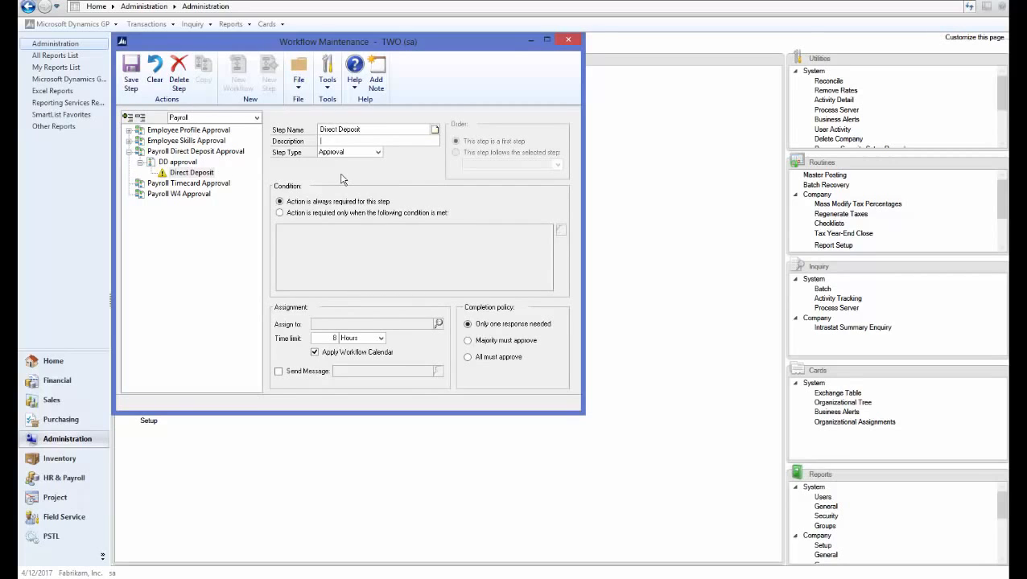
key(Tab)
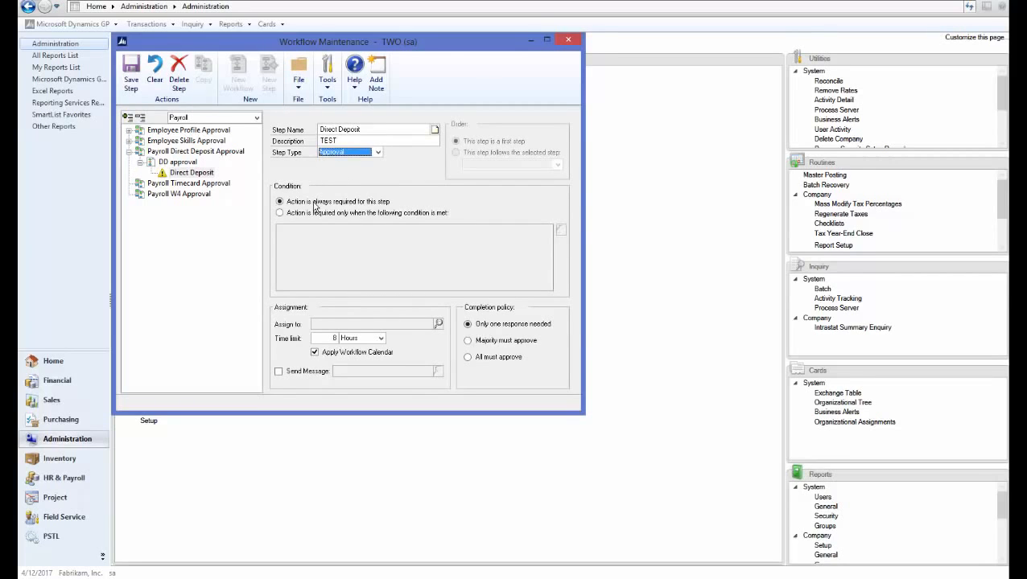
- Assign the Direct Deposit step by hierarchy to the workflow originator's direct manager, enable its WF DD APPROVAL* message and save the step
click(438, 323)
click(220, 124)
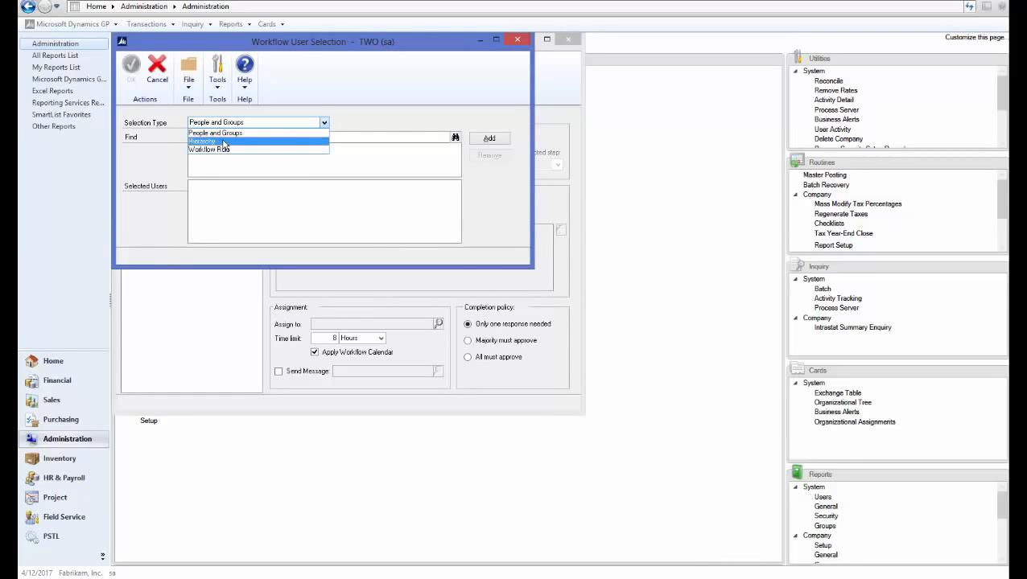
click(224, 142)
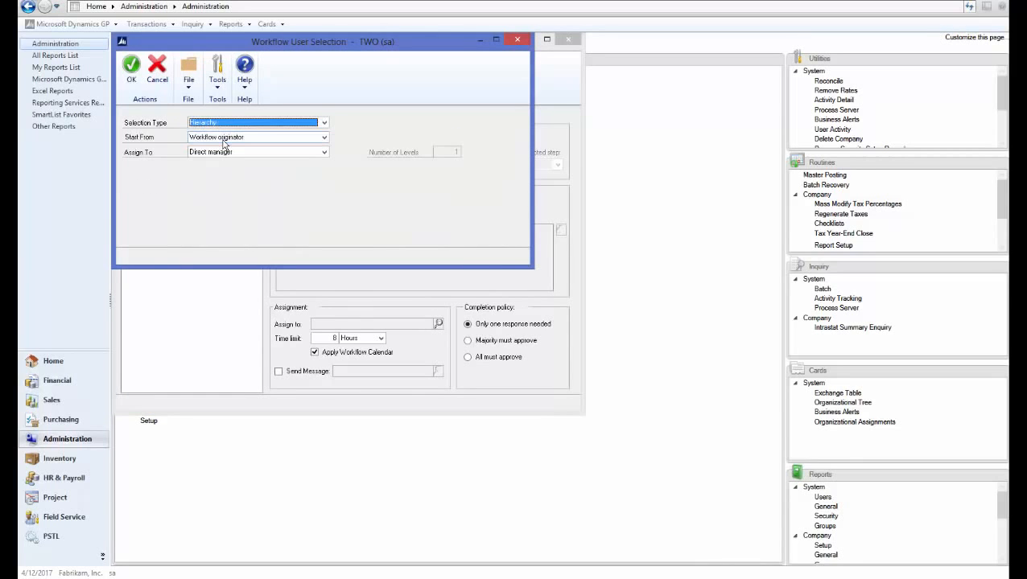
click(131, 75)
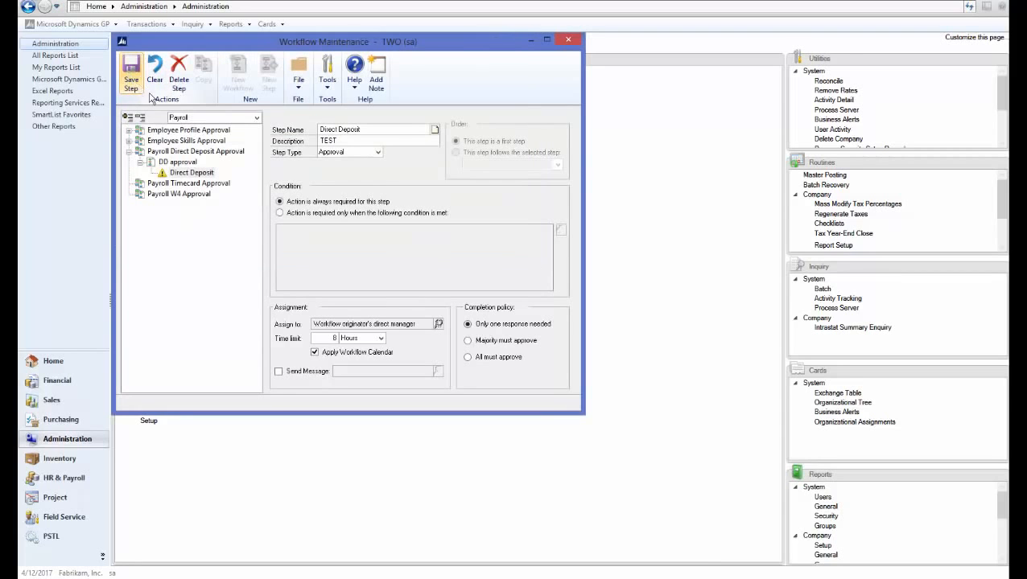
click(277, 371)
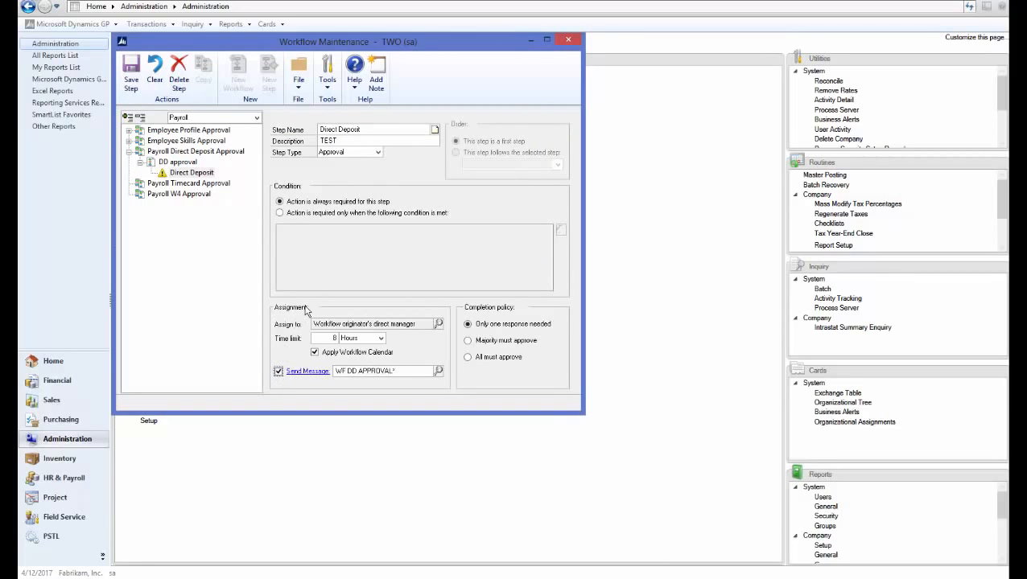
click(131, 72)
- Activate the DD approval workflow, save it and close Workflow Maintenance
click(184, 163)
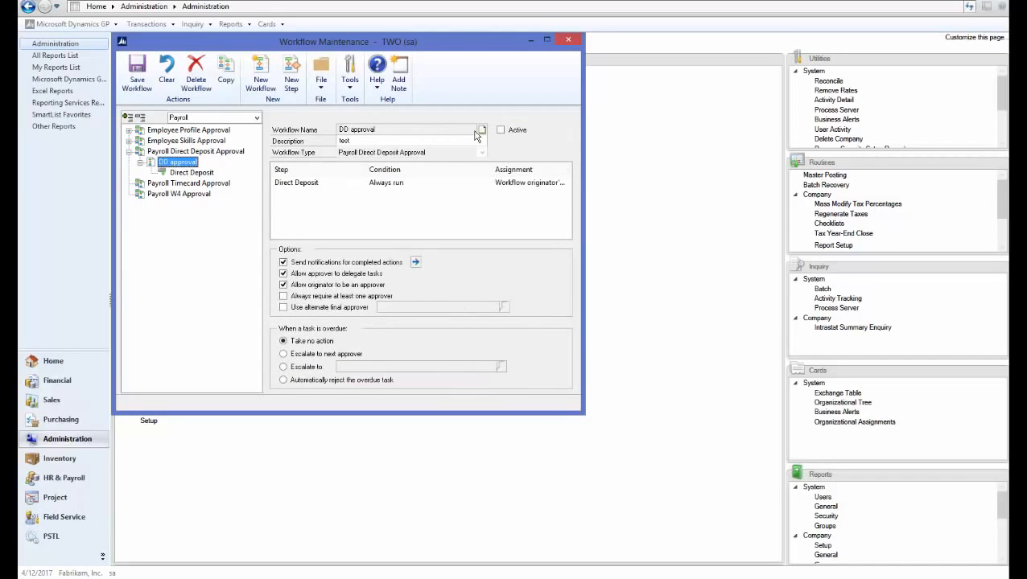
click(500, 130)
click(137, 76)
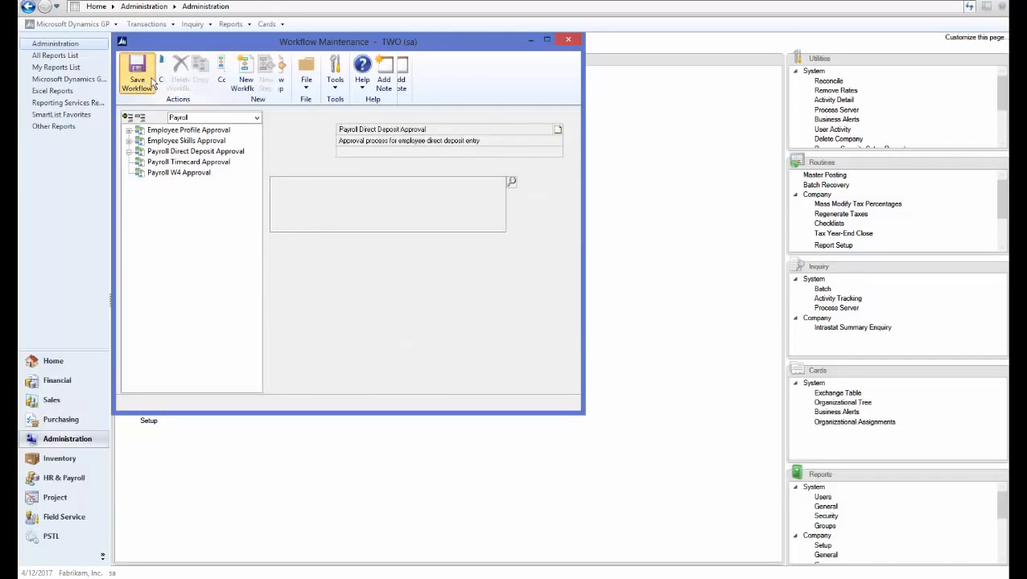
click(568, 39)
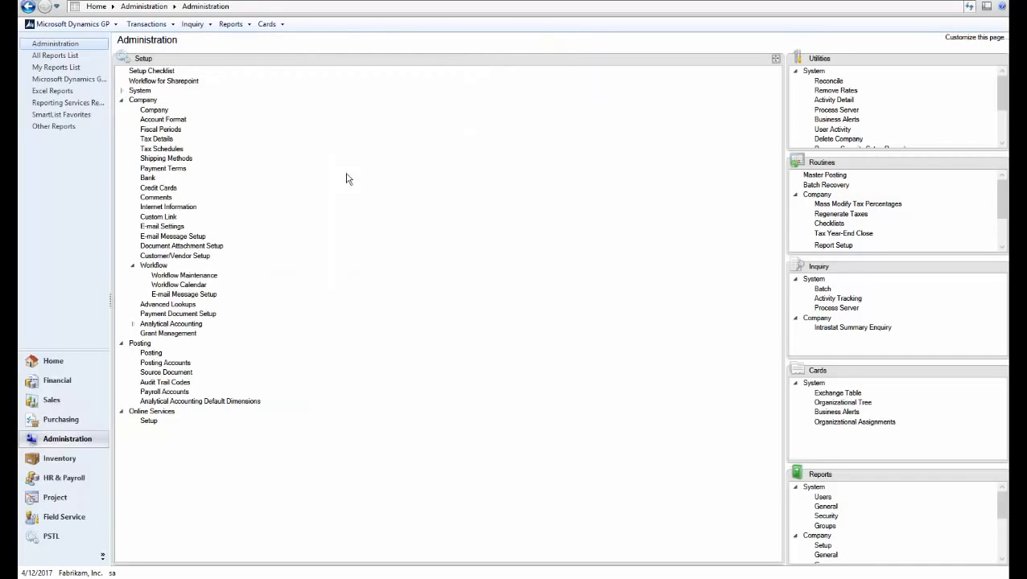
- Open the Employee Direct Deposit self-service card in HR & Payroll
click(80, 485)
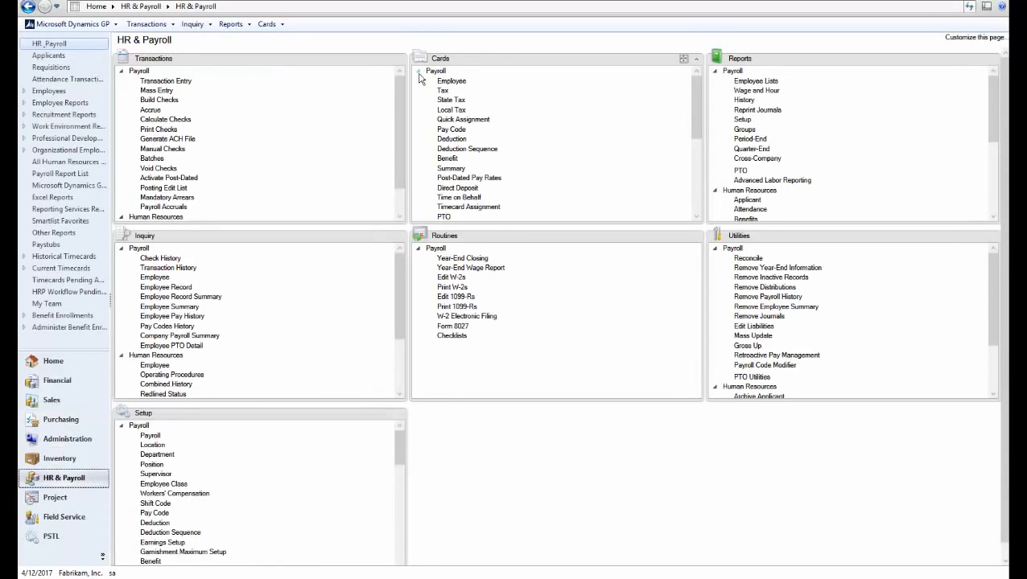
click(418, 71)
click(418, 81)
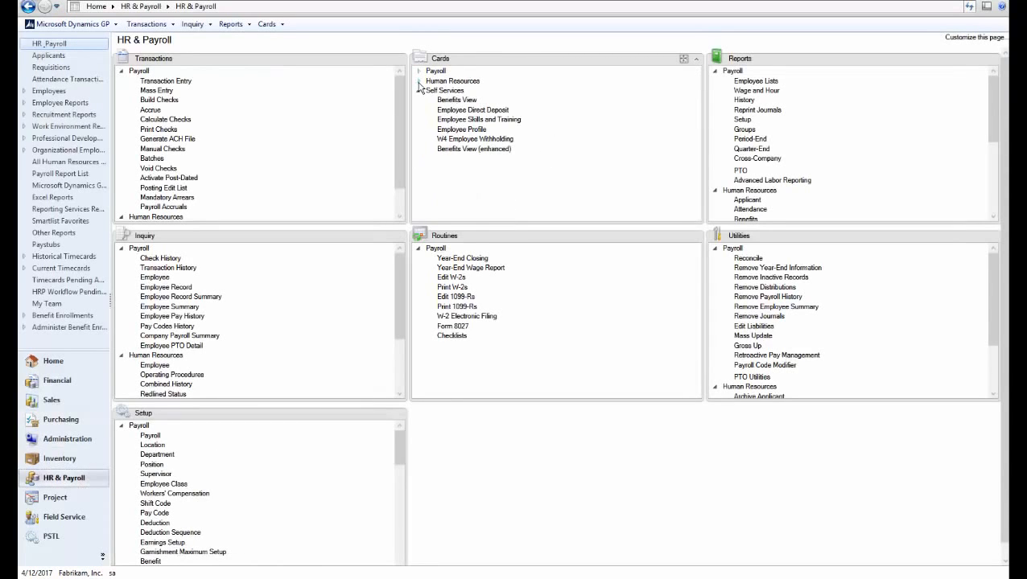
click(473, 112)
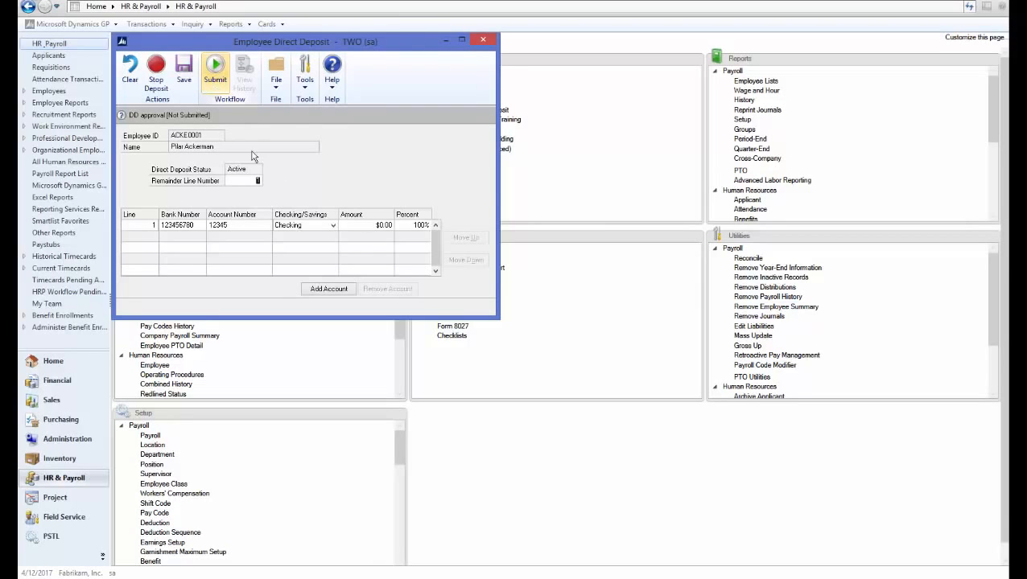
- Enter a new bank account number on direct deposit line 1 and submit the change for workflow approval
click(243, 225)
text(123456)
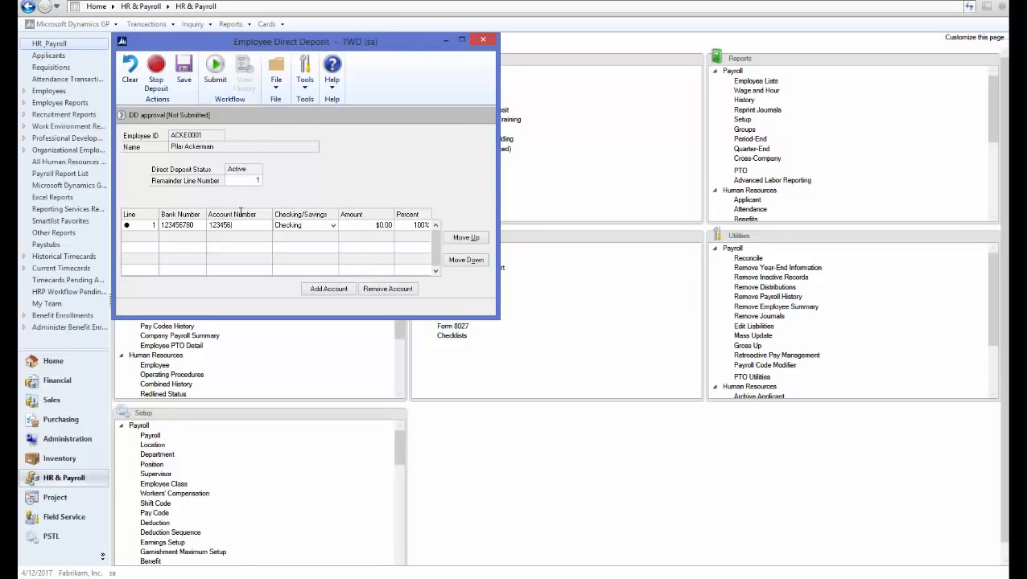
key(Tab)
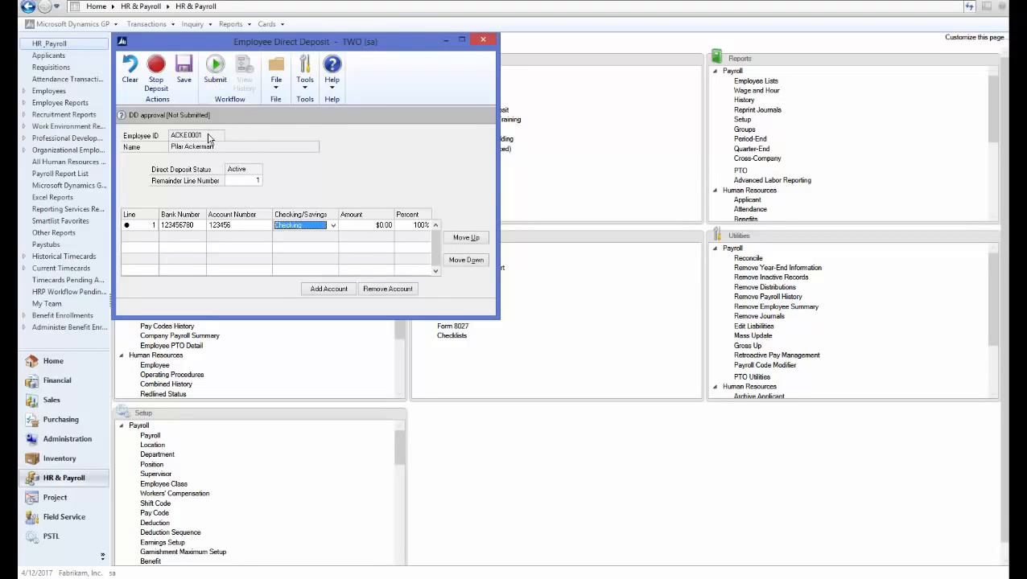
click(215, 72)
click(535, 332)
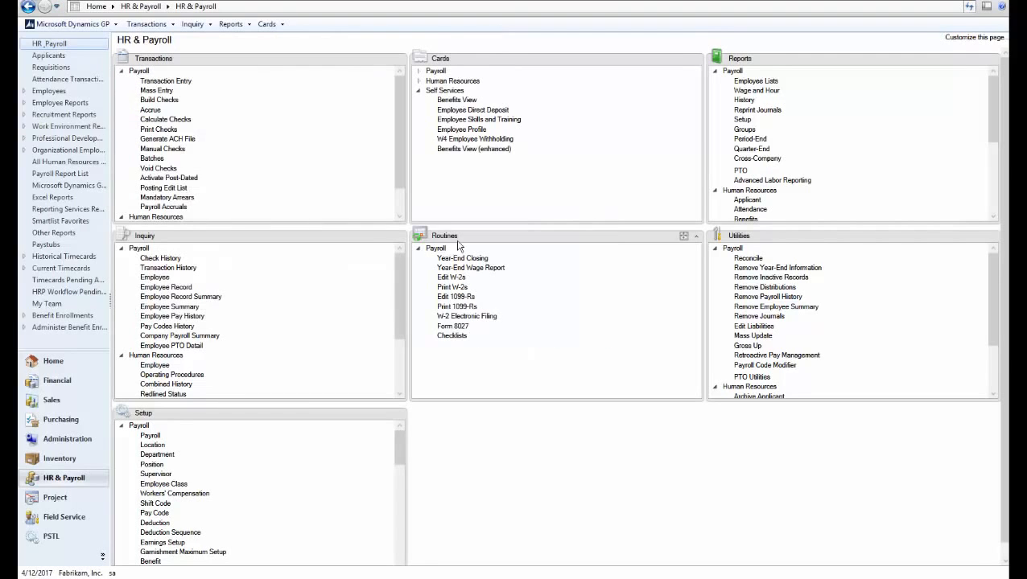
- Reopen the Employee Direct Deposit card to check the workflow status of the submitted change, and close it
click(460, 110)
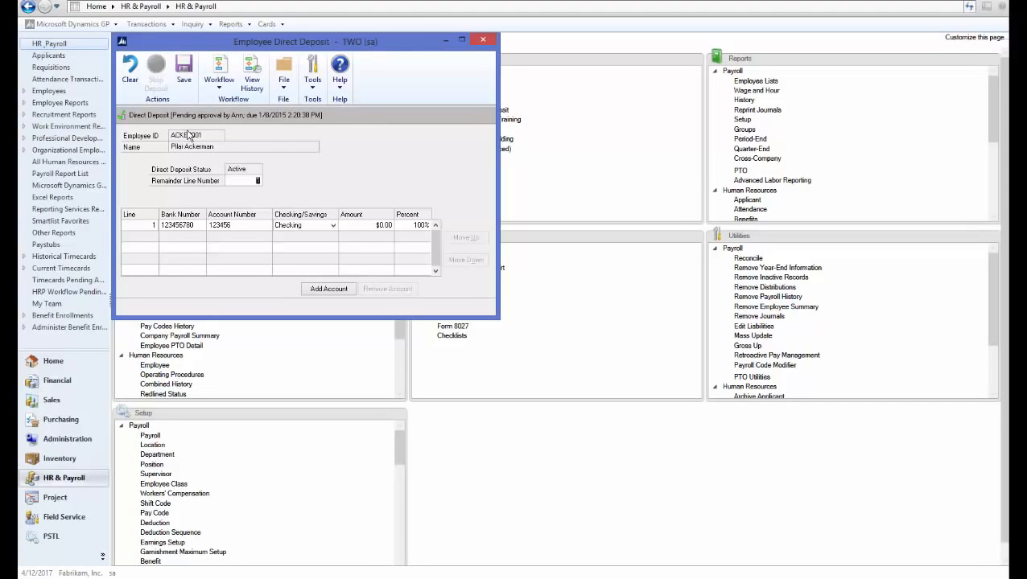
click(484, 42)
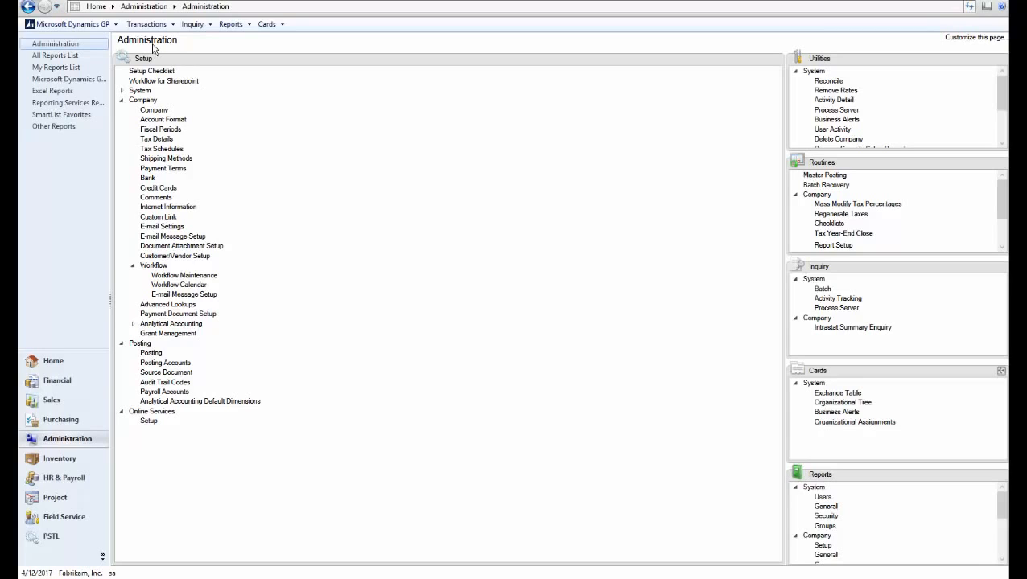
- Open Workflow Maintenance, select the Payroll W4 Approval type in the Payroll series and accept Administrator as its manager
click(182, 275)
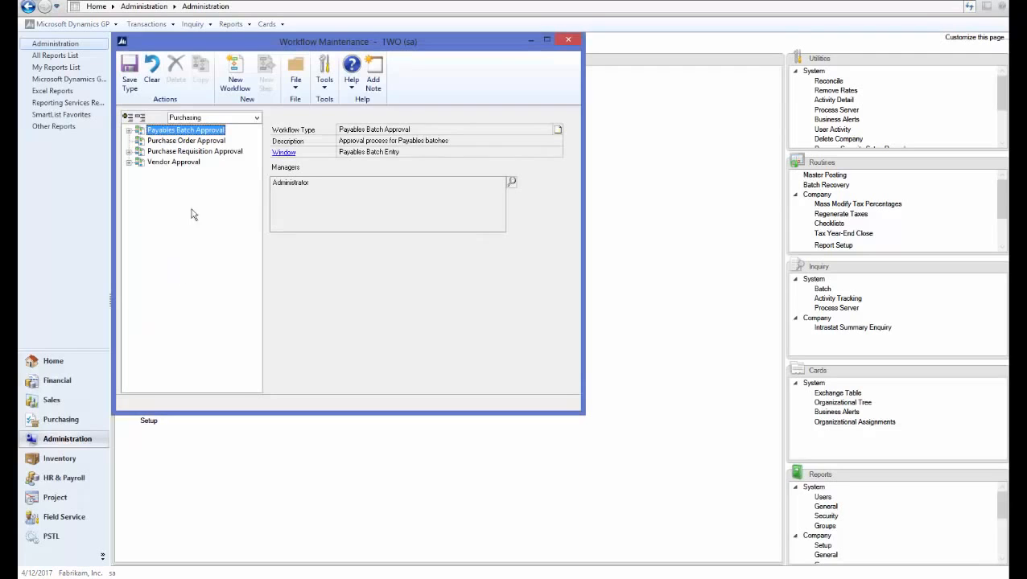
click(206, 118)
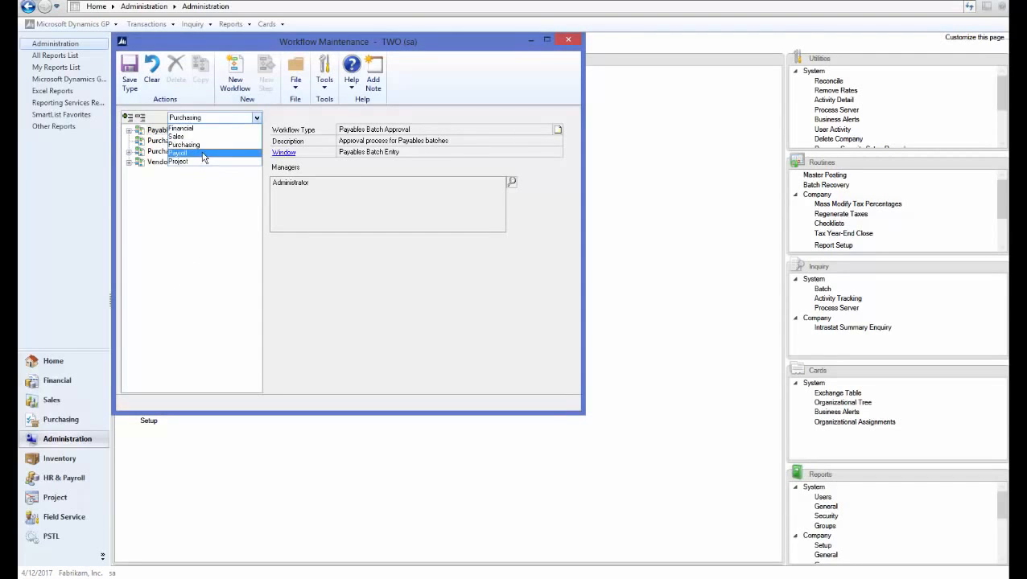
click(204, 154)
click(173, 173)
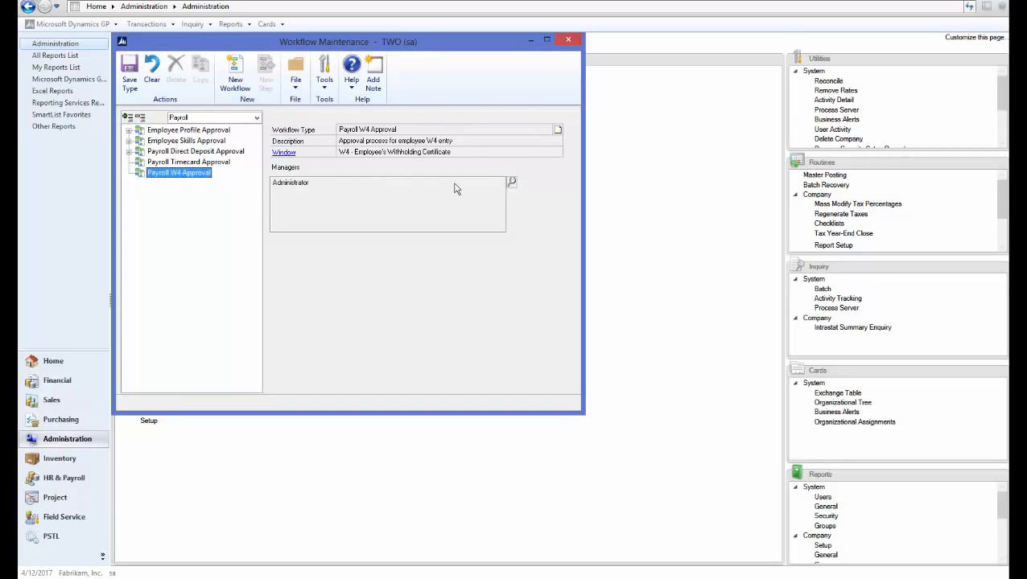
click(511, 182)
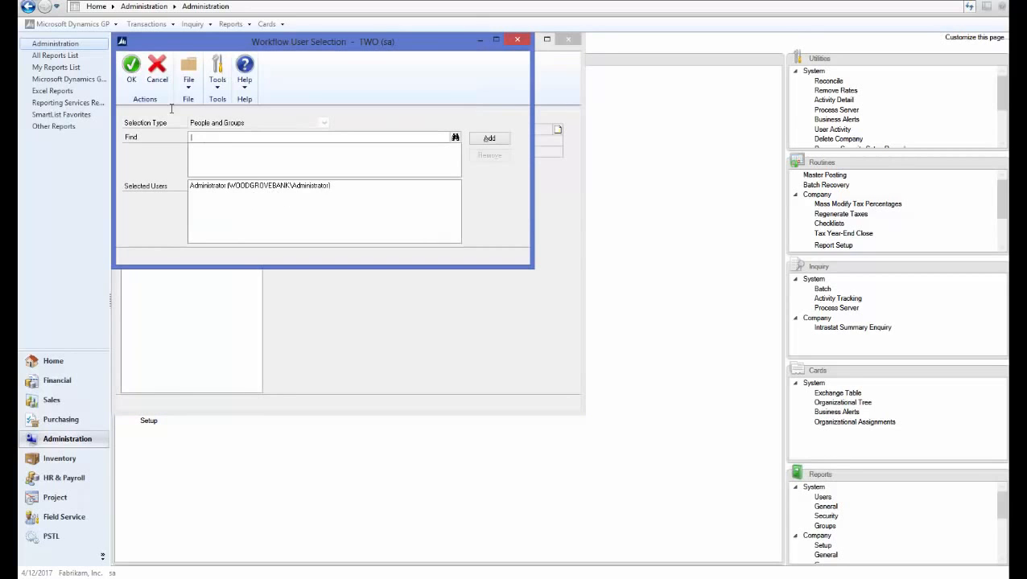
click(132, 79)
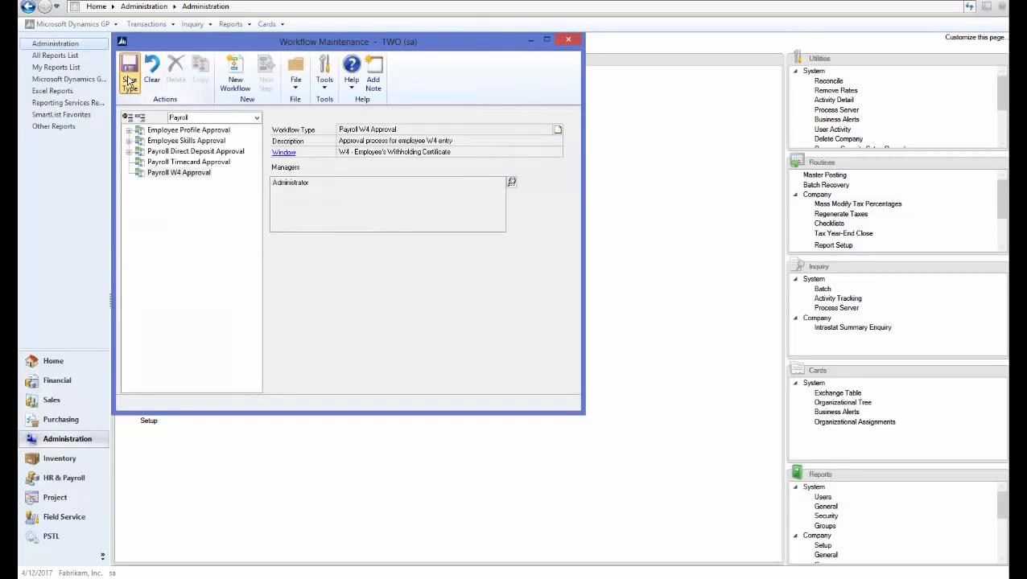
- Create a Payroll W4 Approval workflow named "w4" with the description "w4"
click(235, 77)
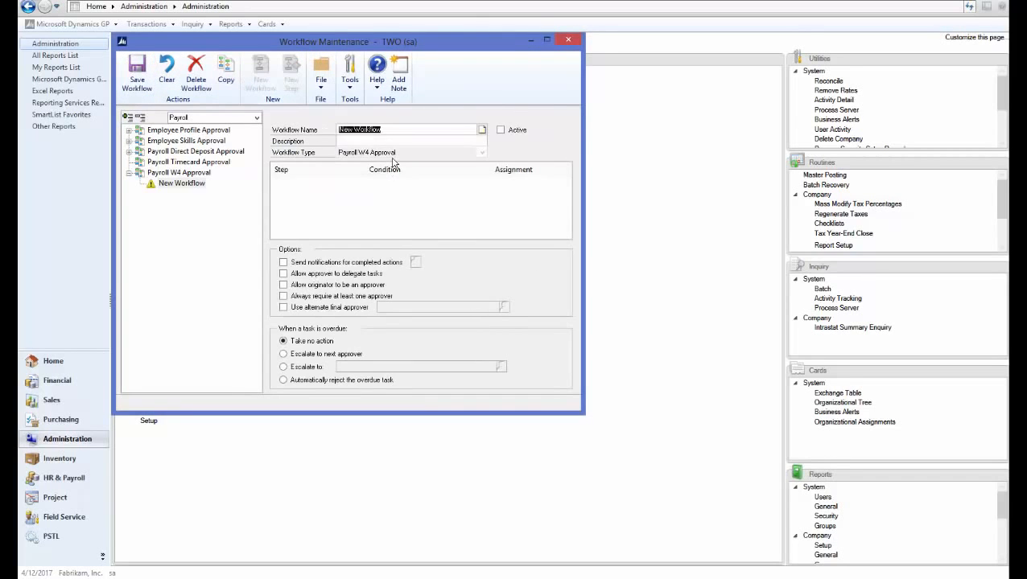
text(w4)
key(Tab)
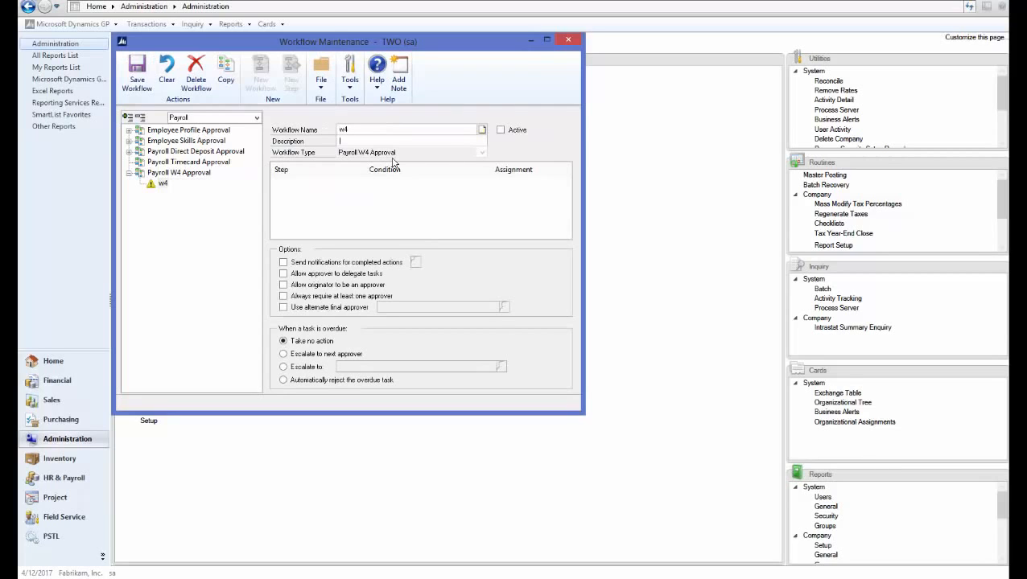
key(Tab)
- Enable notifications for completed actions, approver delegation of tasks and the originator as approver for the w4 workflow
click(299, 263)
click(299, 274)
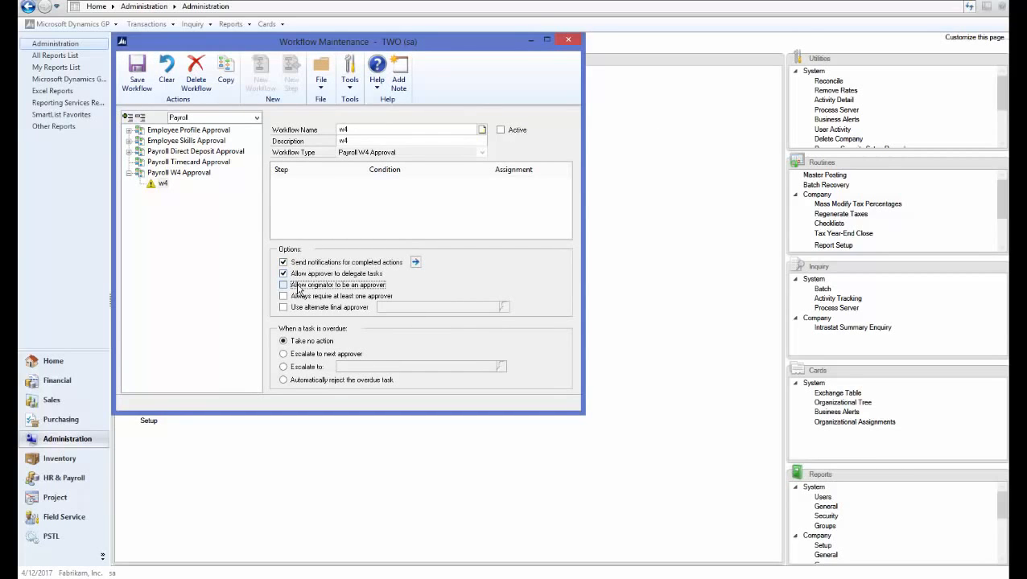
click(299, 285)
- Set the w4 workflow to notify the originator by e-mail on Submit, Approve and Reject
click(415, 263)
click(133, 131)
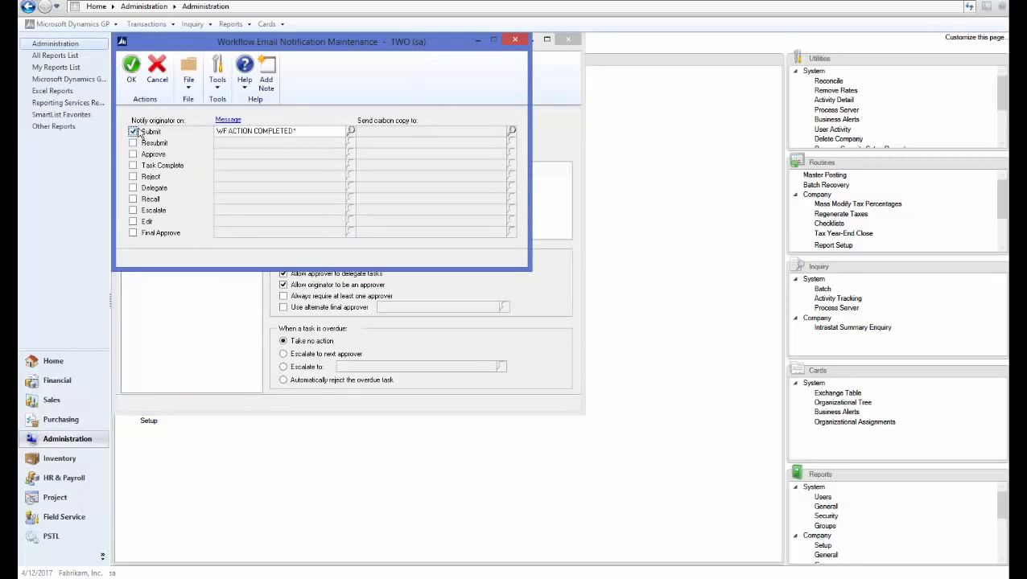
click(133, 153)
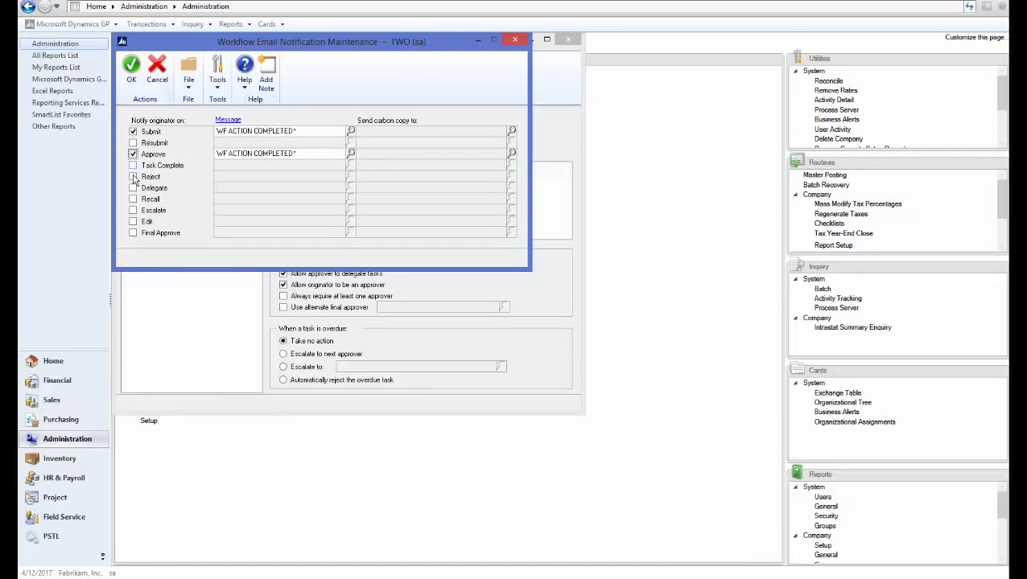
click(133, 176)
click(131, 80)
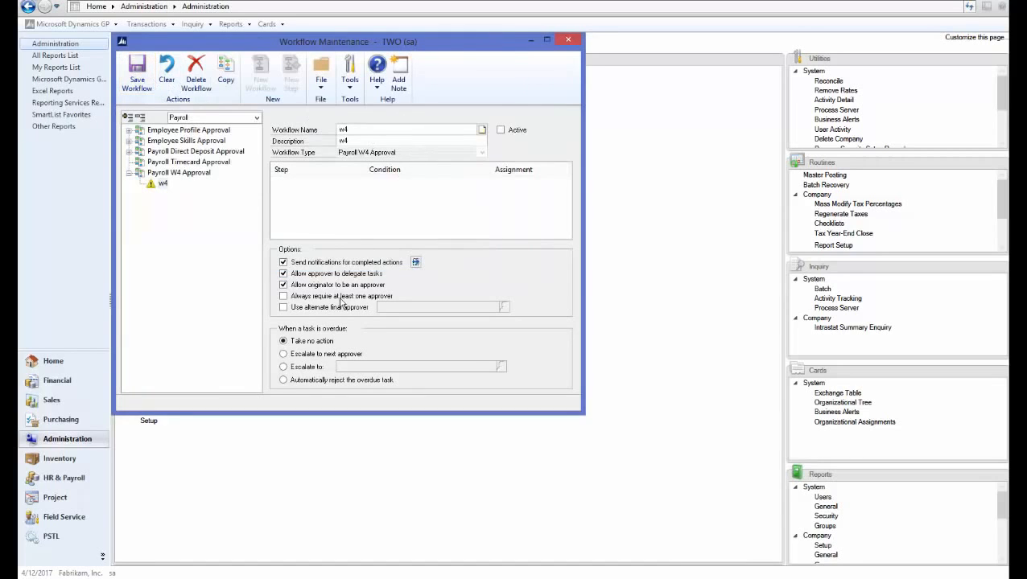
- Save the w4 workflow and add an approval step with the name and description "step w4"
click(137, 80)
click(291, 78)
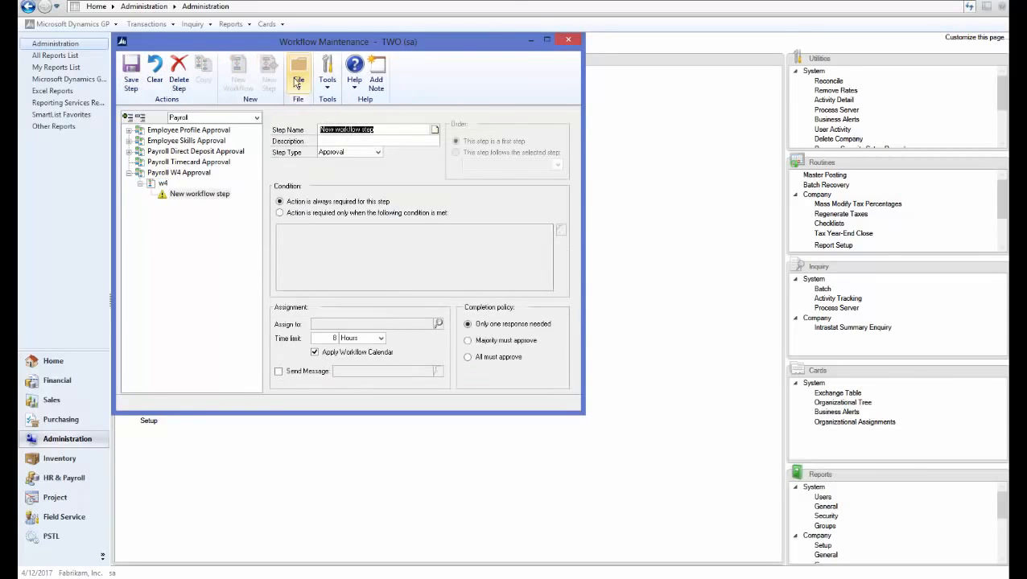
text(step w4)
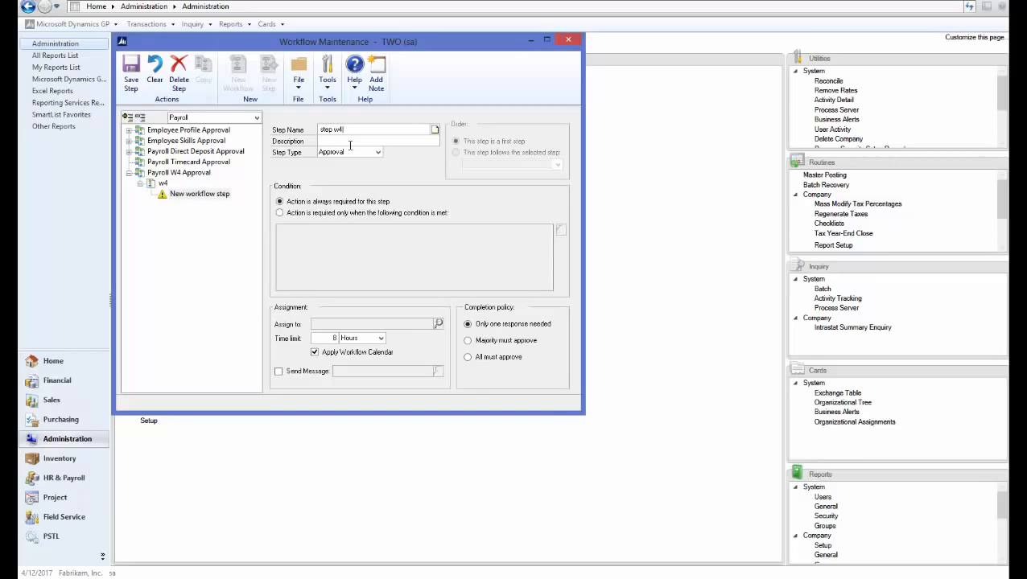
key(Tab)
text(step w4)
key(Tab)
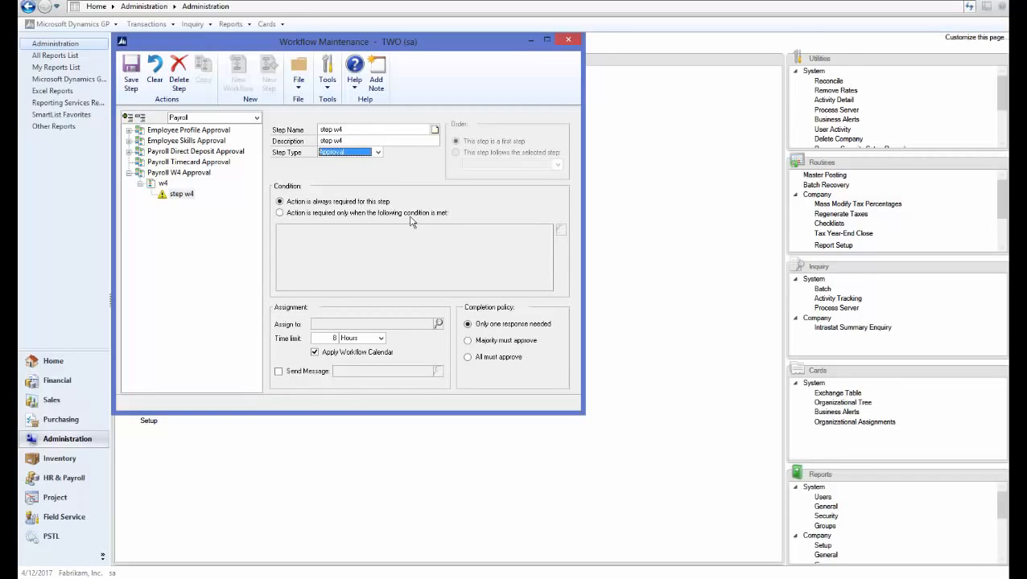
- Assign step w4 by hierarchy to the workflow originator's direct manager, enable sending the WF W4 APPROVAL* message, and save the step
click(438, 323)
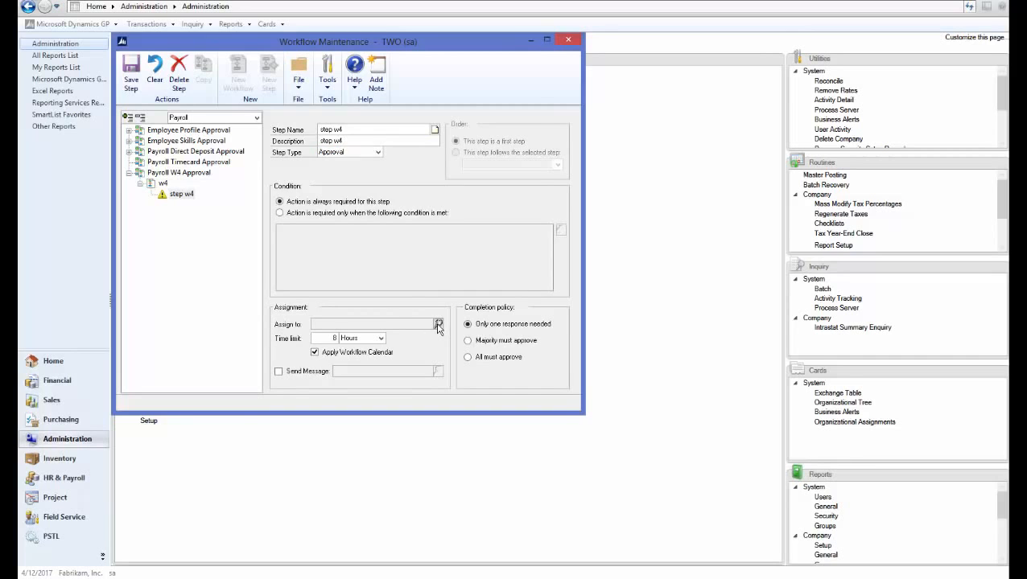
click(213, 126)
click(212, 138)
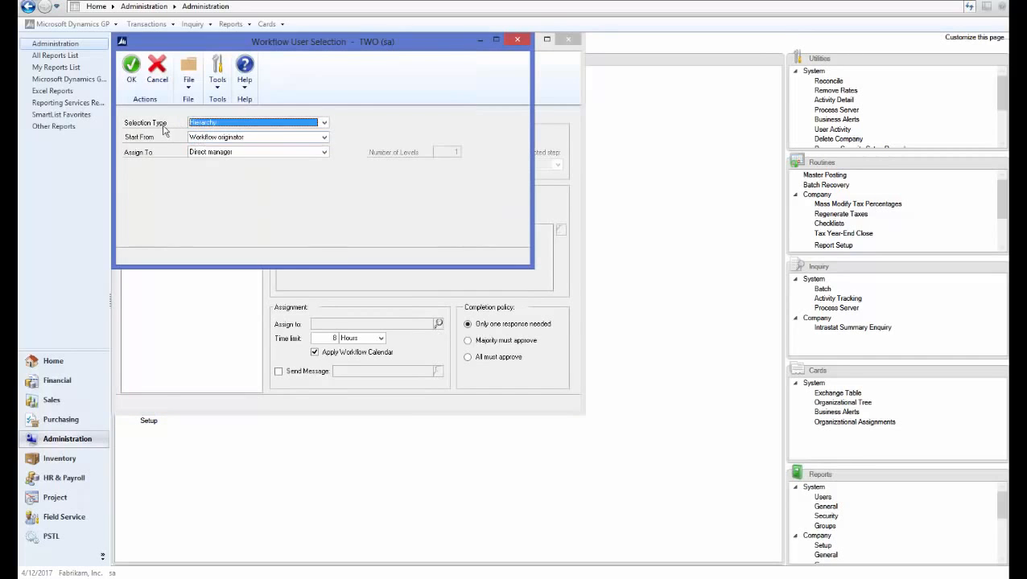
click(129, 84)
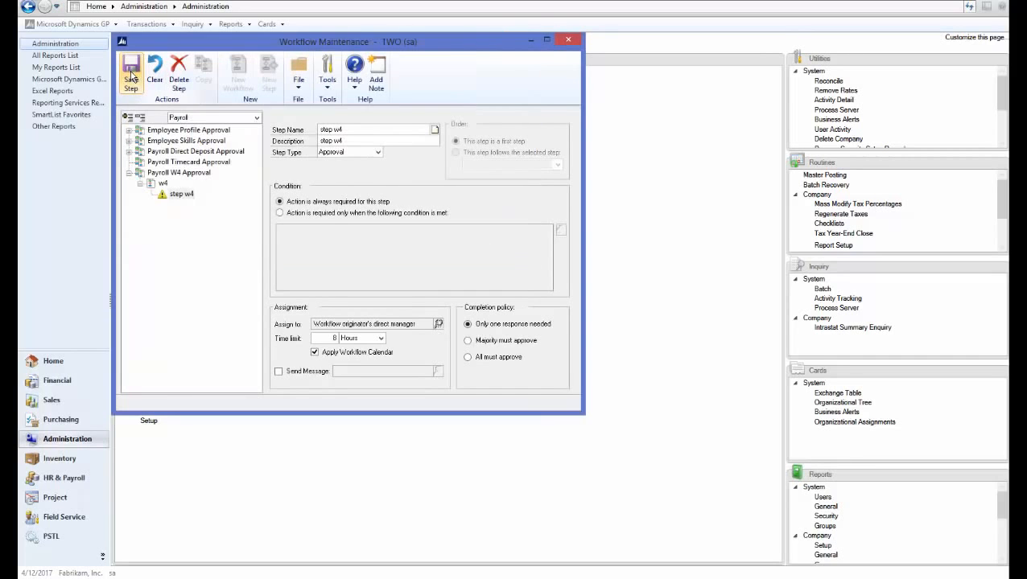
click(279, 375)
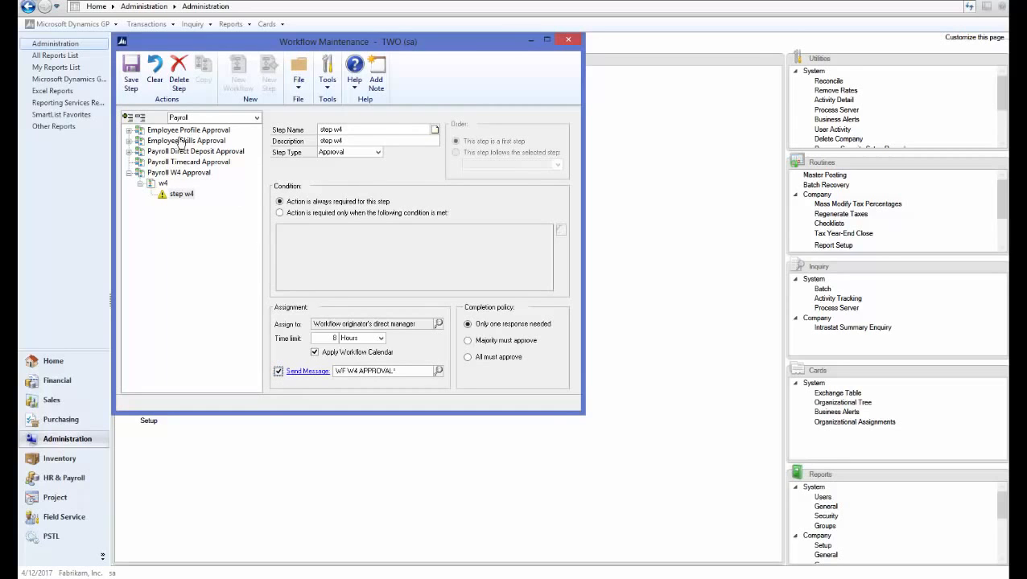
click(132, 84)
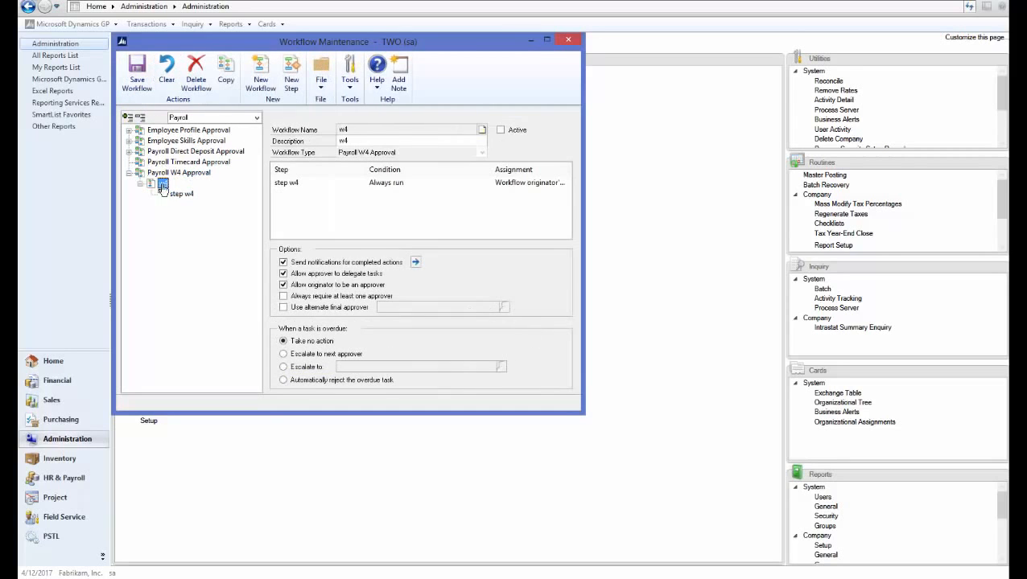
- Activate the w4 workflow, save it and close workflow maintenance
click(500, 129)
click(139, 81)
click(568, 41)
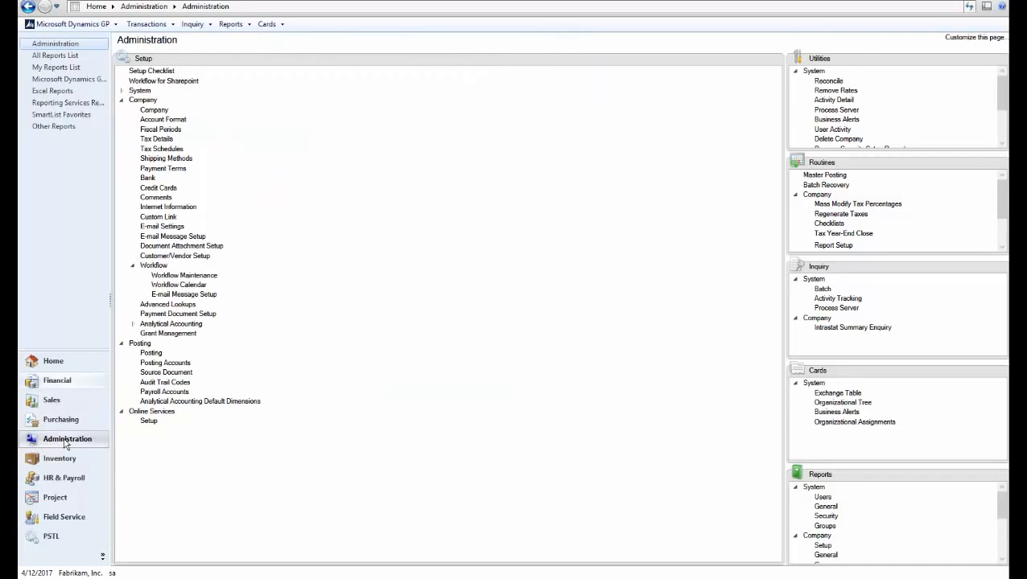
- Open the W4 Employee Withholding card from the HR & Payroll self services
click(59, 478)
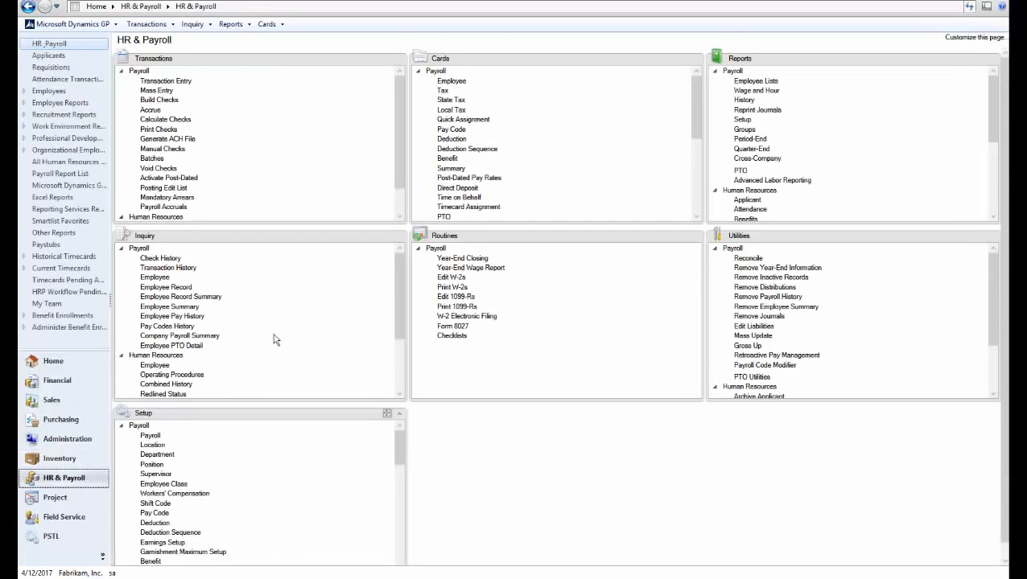
click(419, 72)
click(418, 81)
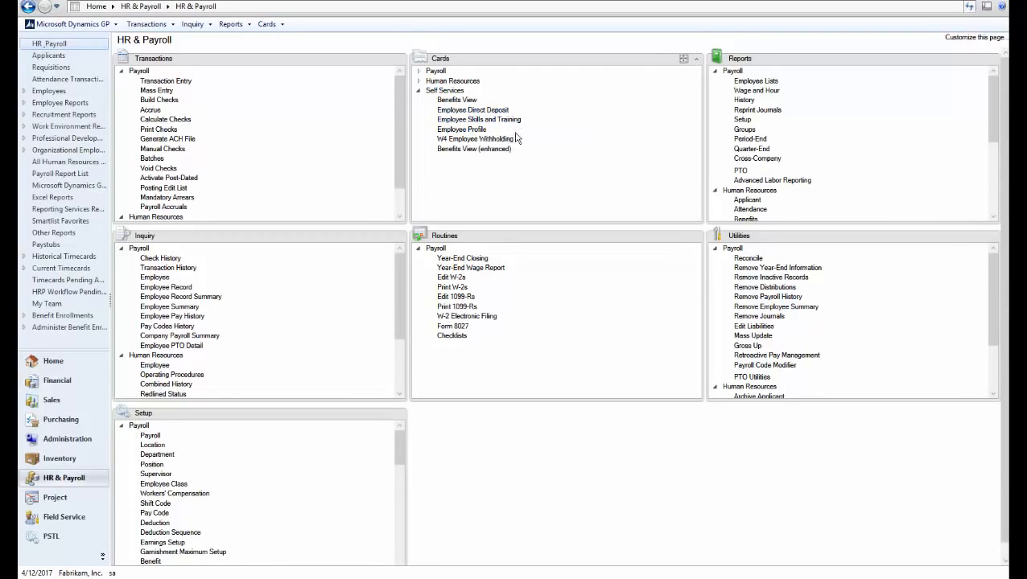
click(474, 139)
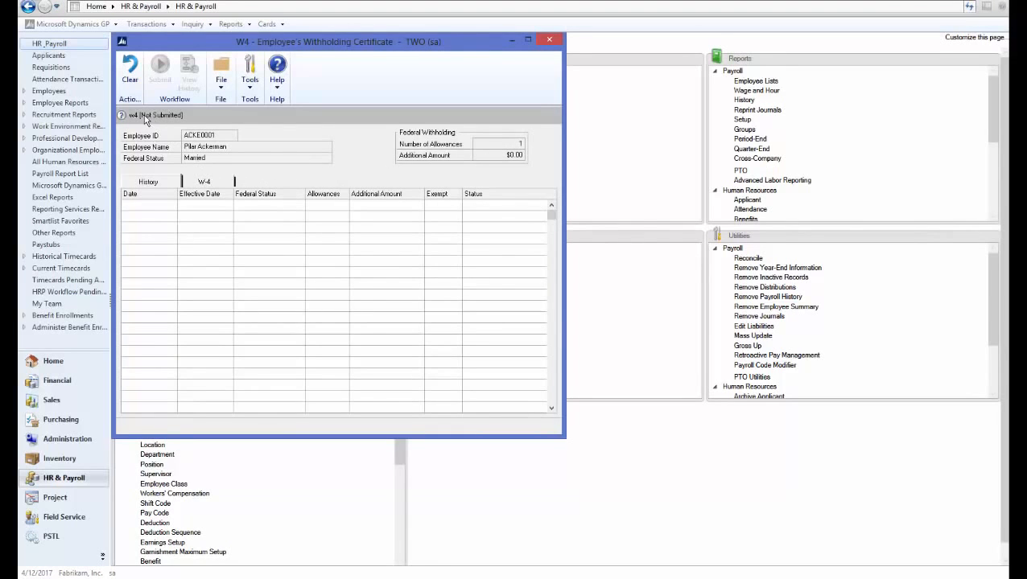
- Fill in the W-4 form with 2 total allowances and sign it with the employee's full name
click(202, 185)
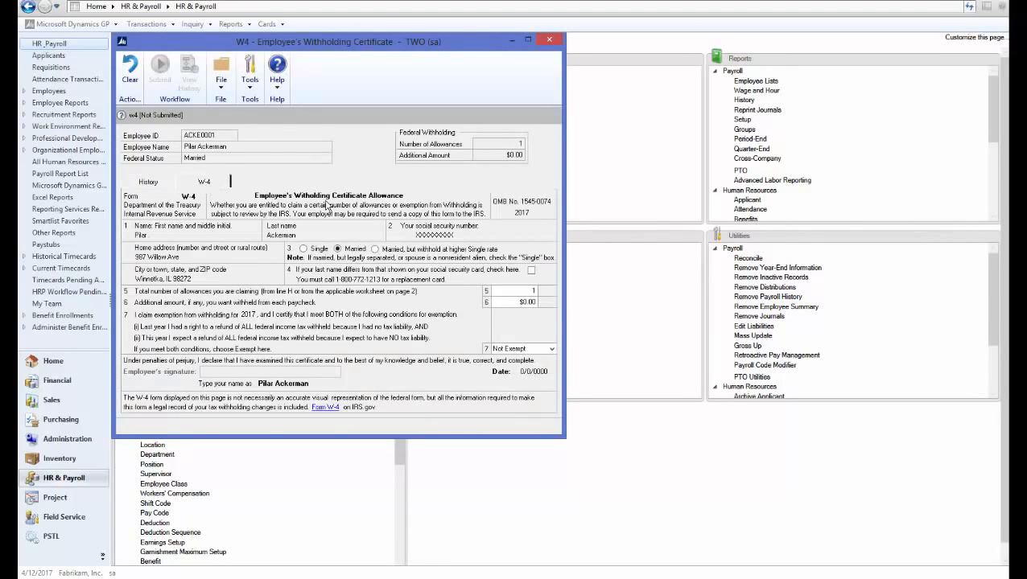
click(523, 292)
text(2)
key(Tab)
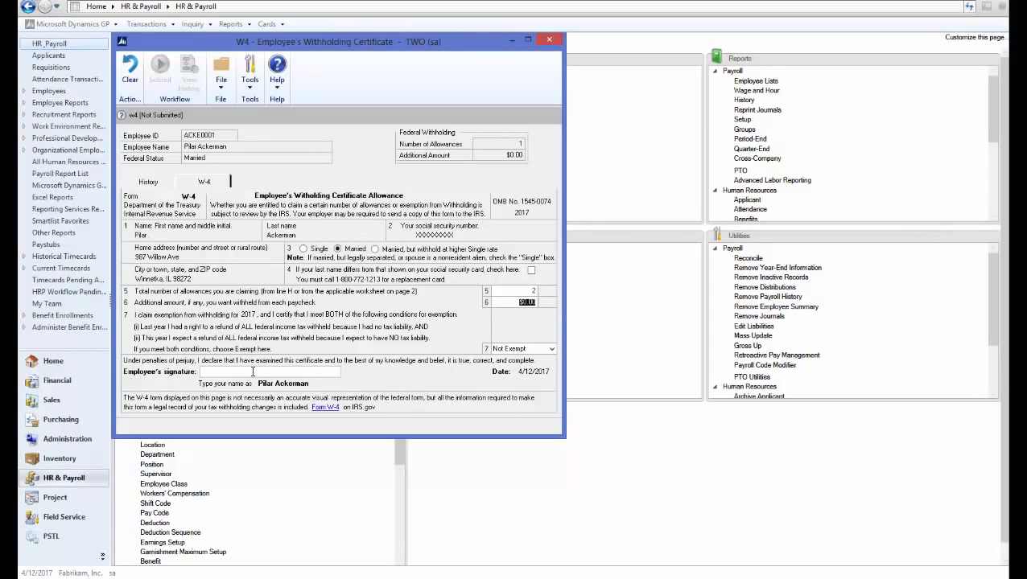
click(252, 372)
text(Pilar Ackerman)
key(Tab)
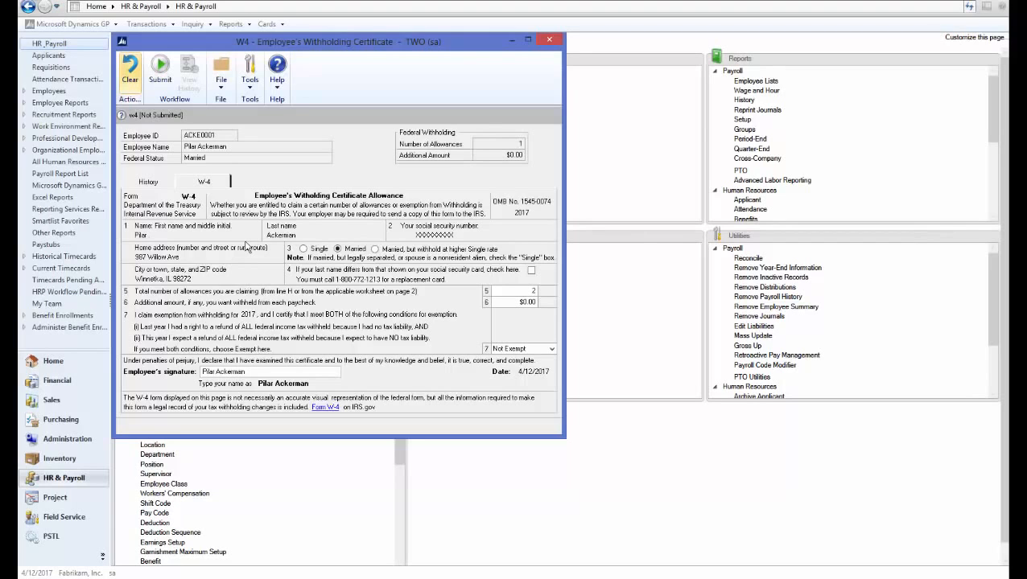
- Submit the W-4 form for approval without comments, then close and reopen the W4 employee withholding certificate
click(161, 81)
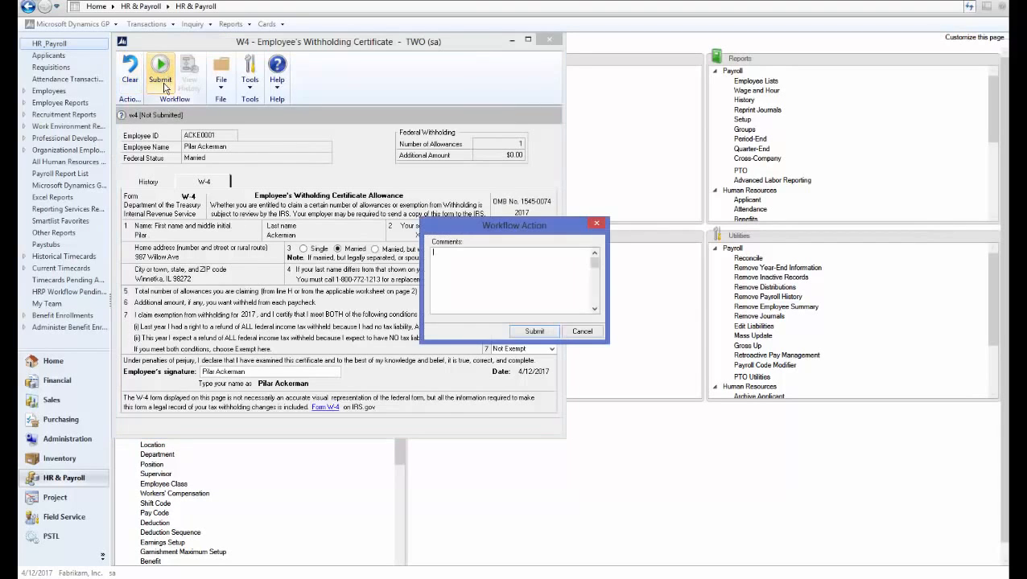
click(531, 332)
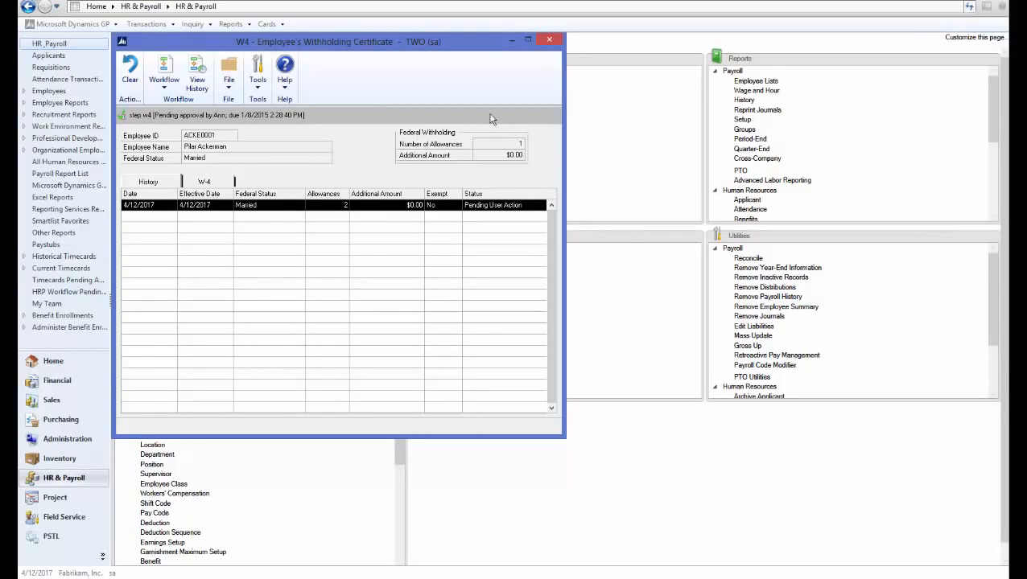
click(546, 41)
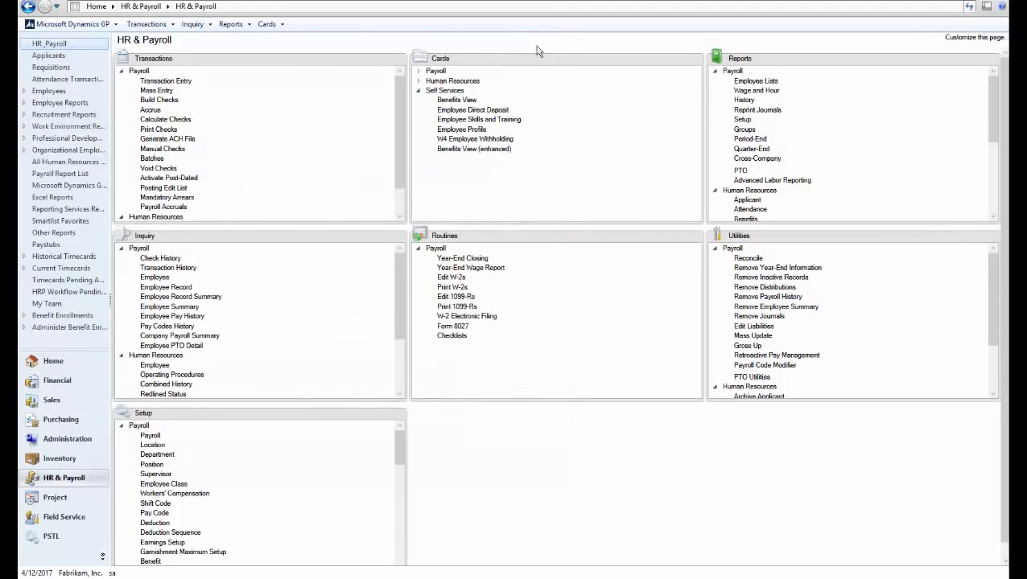
click(462, 145)
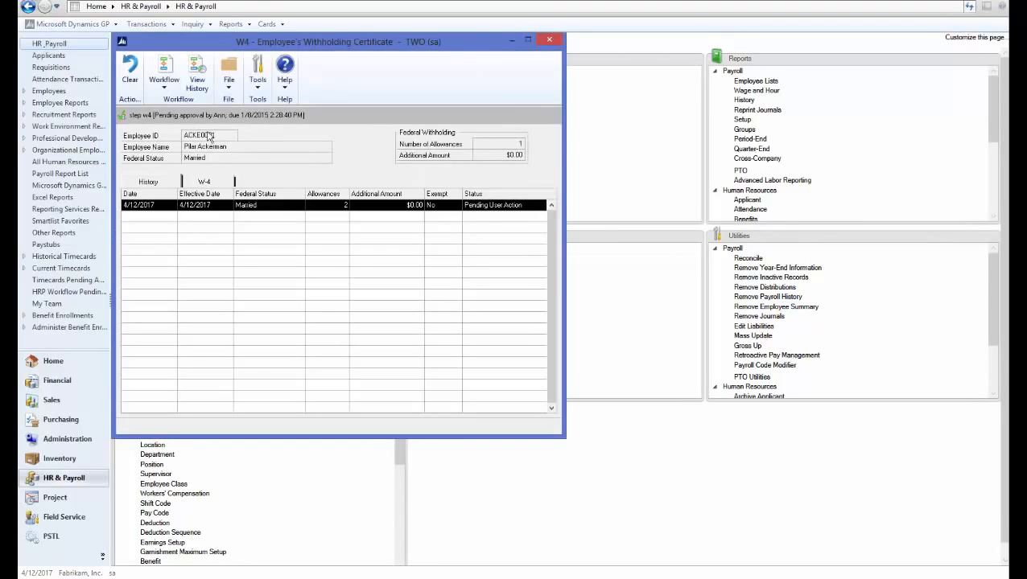